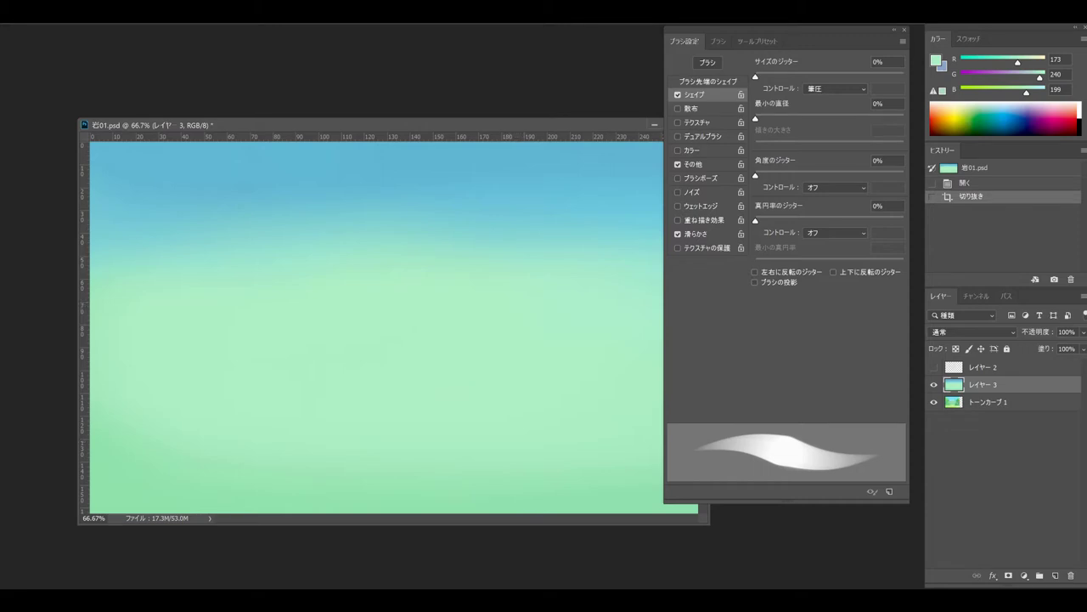
Review the brush's tip shape and transfer settings, and try a stroke on the canvas.
{"action": "left_click", "coordinate": [708, 81]}
{"action": "left_click_drag", "start_coordinate": [884, 330], "coordinate": [887, 315]}
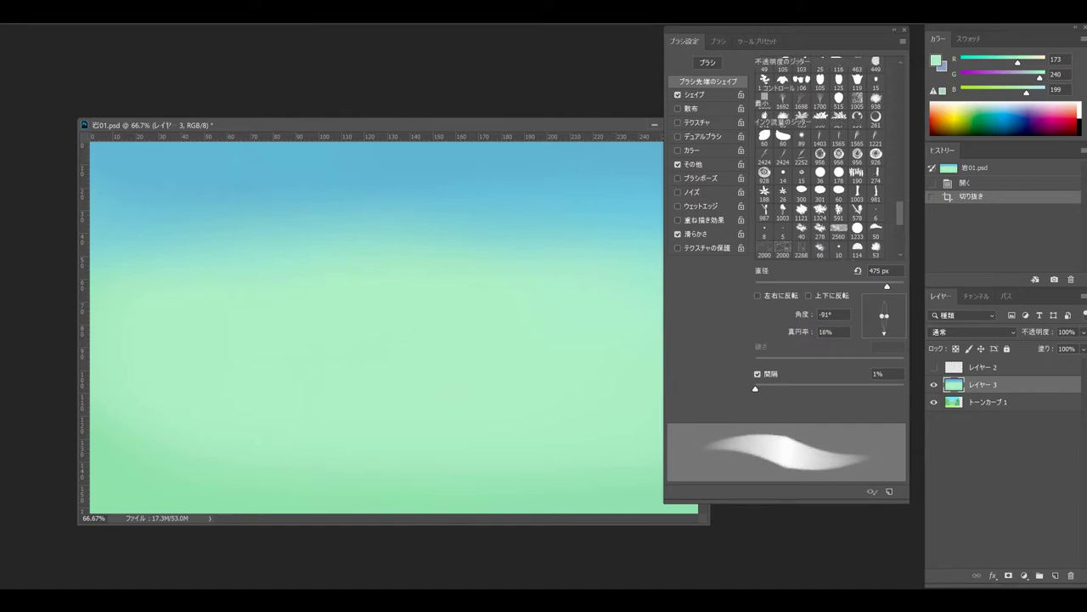
{"action": "left_click", "coordinate": [694, 164]}
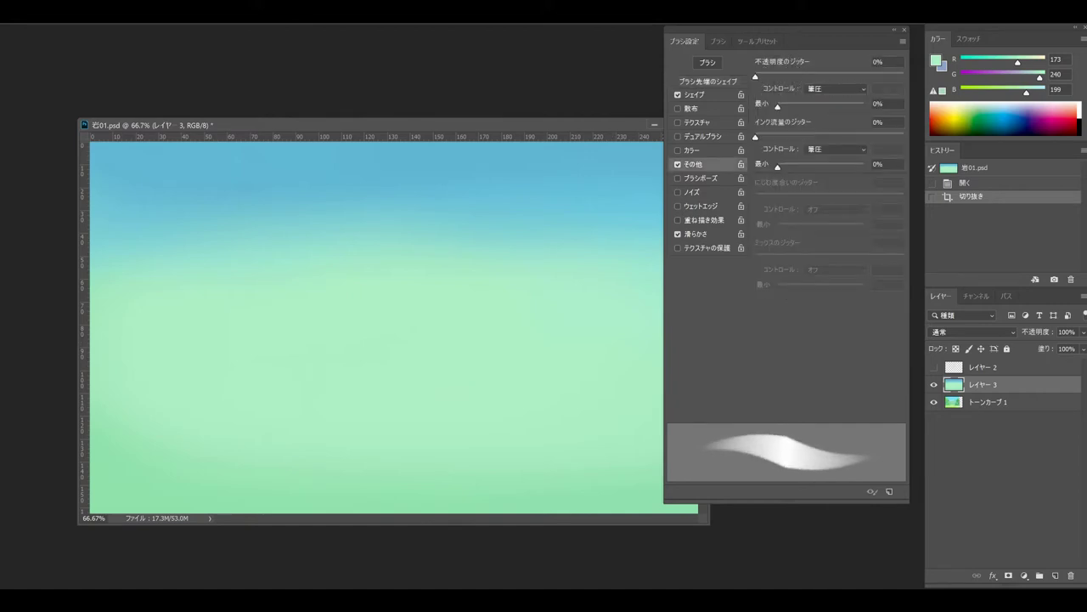
{"action": "left_click_drag", "start_coordinate": [535, 287], "coordinate": [485, 356]}
{"action": "key", "text": "ctrl+z"}
{"action": "left_click_drag", "start_coordinate": [242, 330], "coordinate": [365, 340]}
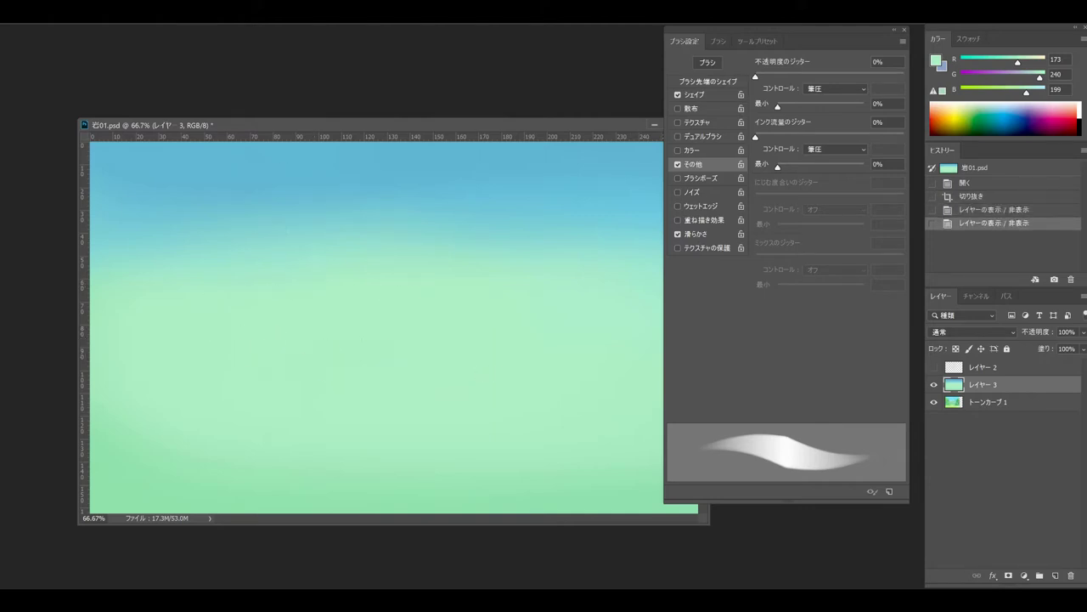
Delete the layers トーンカーブ 1 and レイヤー 2, keeping only the blue-green gradient layer.
{"action": "left_click_drag", "start_coordinate": [985, 402], "coordinate": [968, 496]}
{"action": "left_click_drag", "start_coordinate": [968, 573], "coordinate": [1071, 575]}
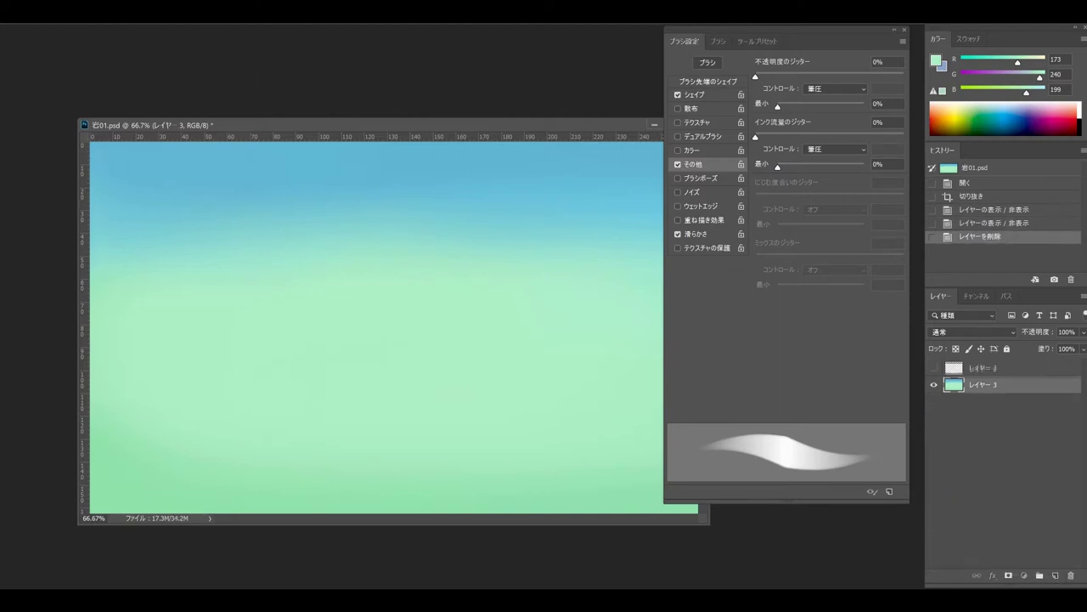
{"action": "left_click_drag", "start_coordinate": [977, 367], "coordinate": [1071, 575]}
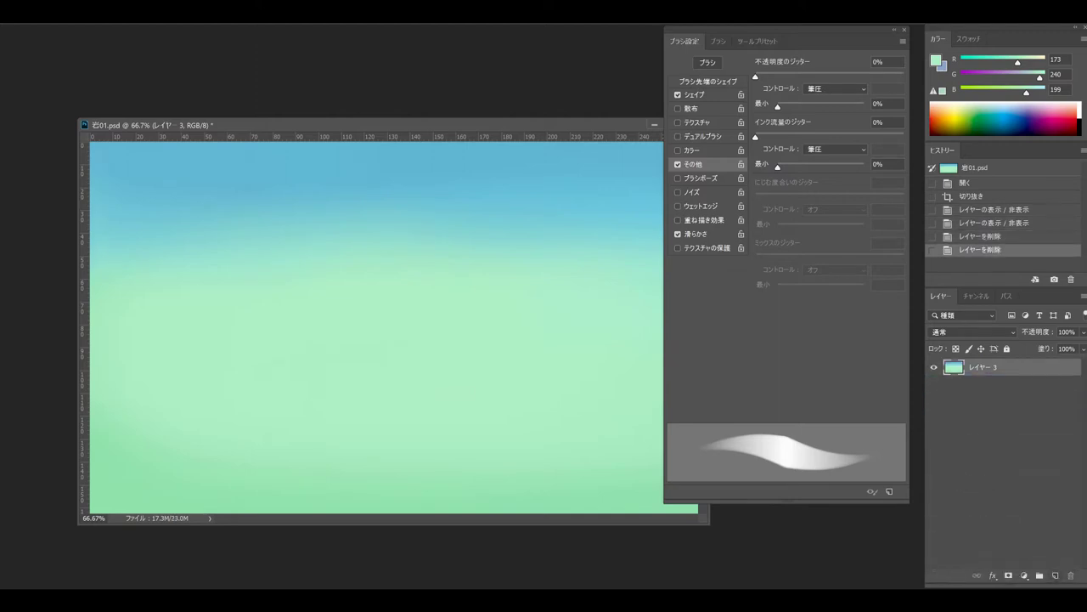
Add a new layer above the gradient background and set the foreground colour to olive grey #969670.
{"action": "left_click", "coordinate": [1055, 575]}
{"action": "left_click", "coordinate": [937, 60]}
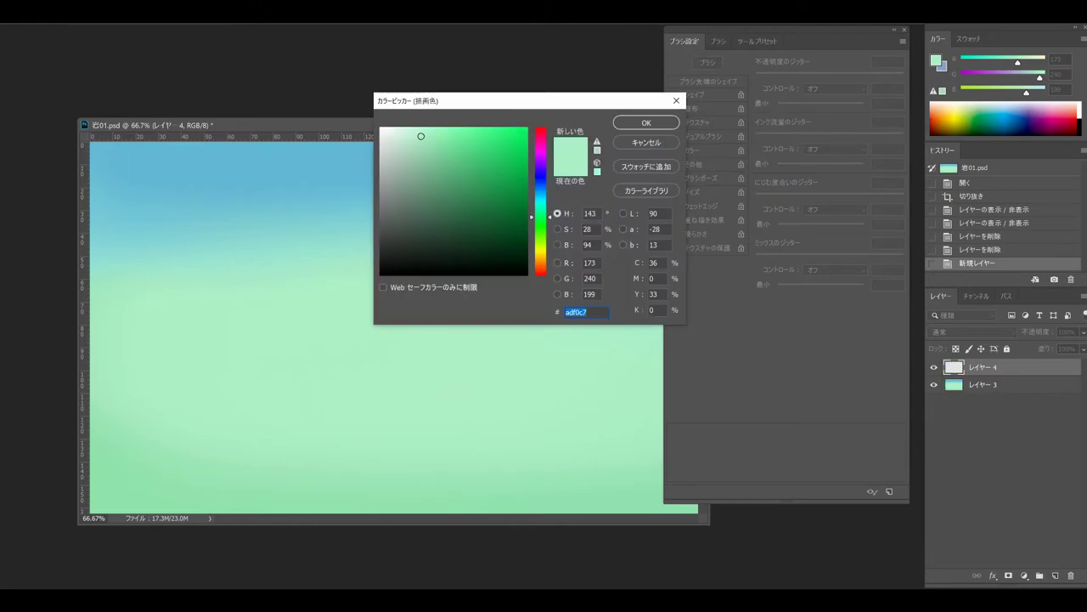
{"action": "left_click_drag", "start_coordinate": [420, 136], "coordinate": [432, 160]}
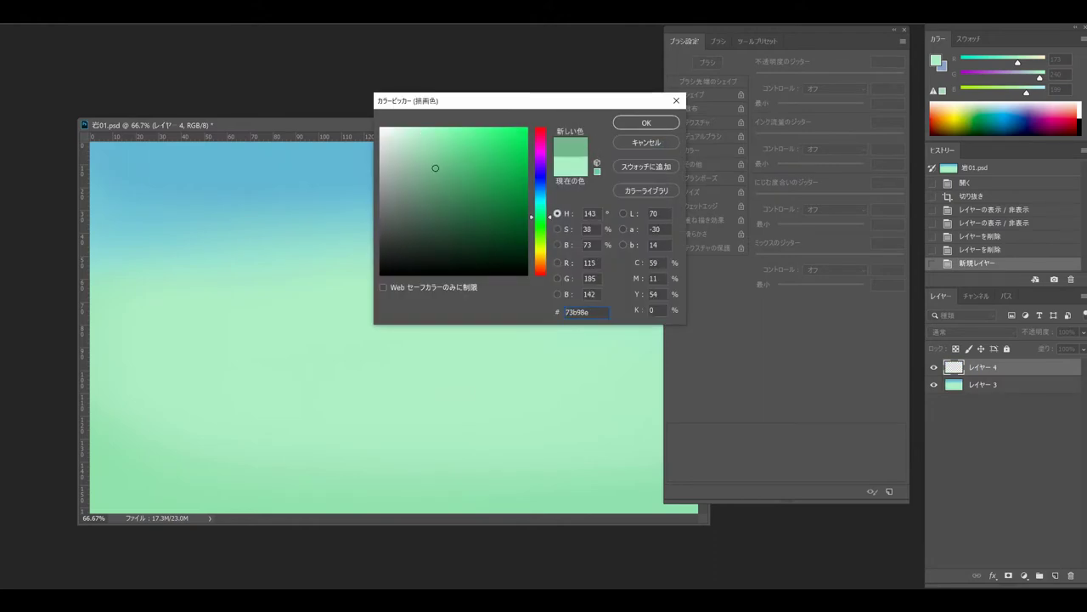
{"action": "left_click_drag", "start_coordinate": [540, 217], "coordinate": [539, 251]}
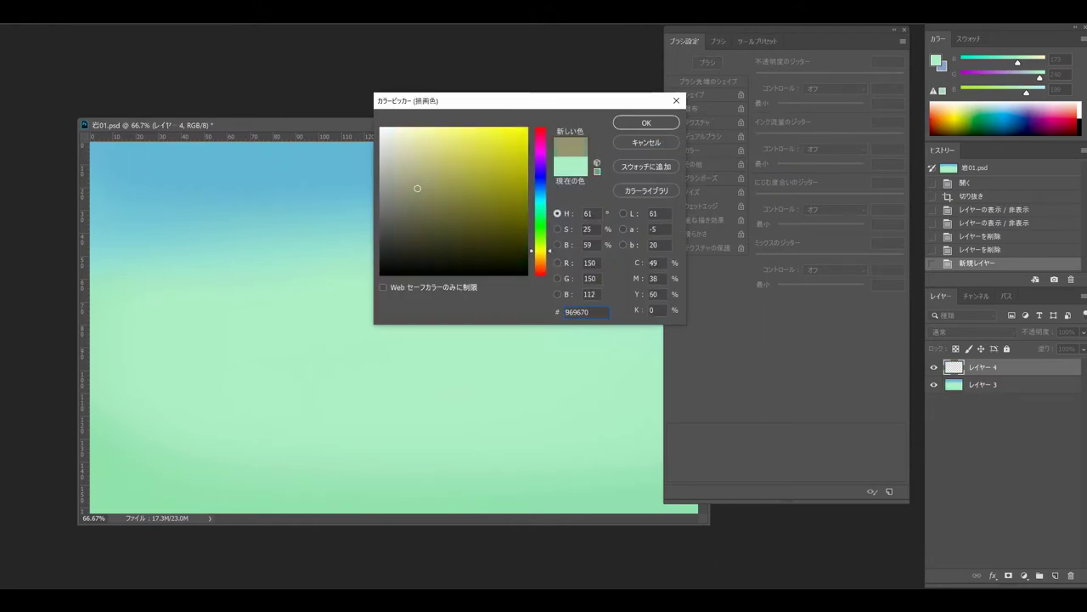
{"action": "left_click", "coordinate": [646, 123]}
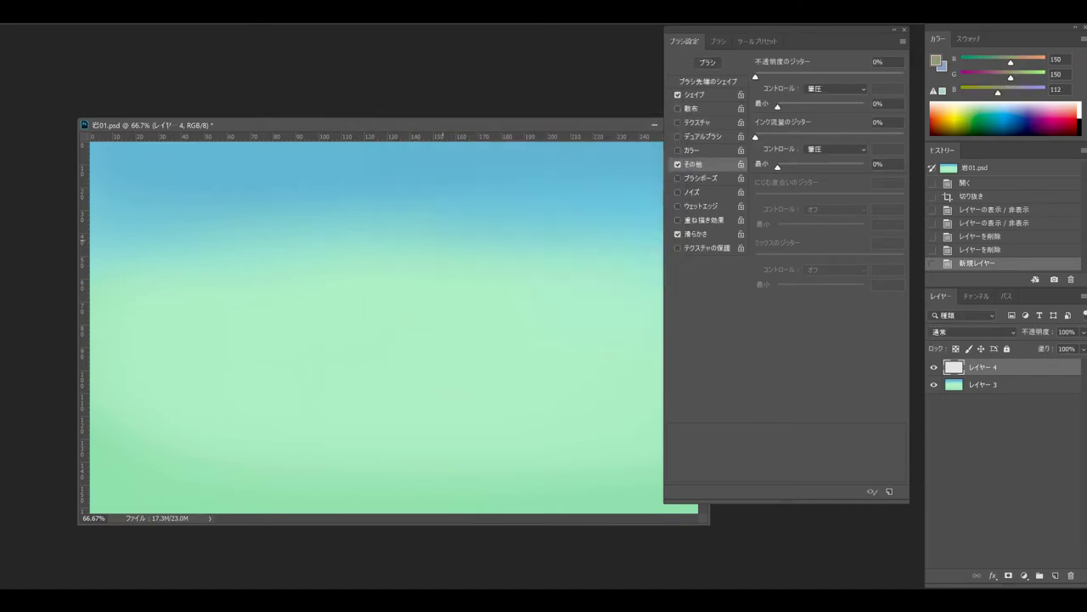
Try out broad olive-grey brush strokes across the upper middle of the canvas and undo the last ones.
{"action": "mouse_move", "coordinate": [445, 208]}
{"action": "left_mouse_down"}
{"action": "mouse_move", "coordinate": [420, 241]}
{"action": "mouse_move", "coordinate": [406, 194]}
{"action": "left_mouse_up"}
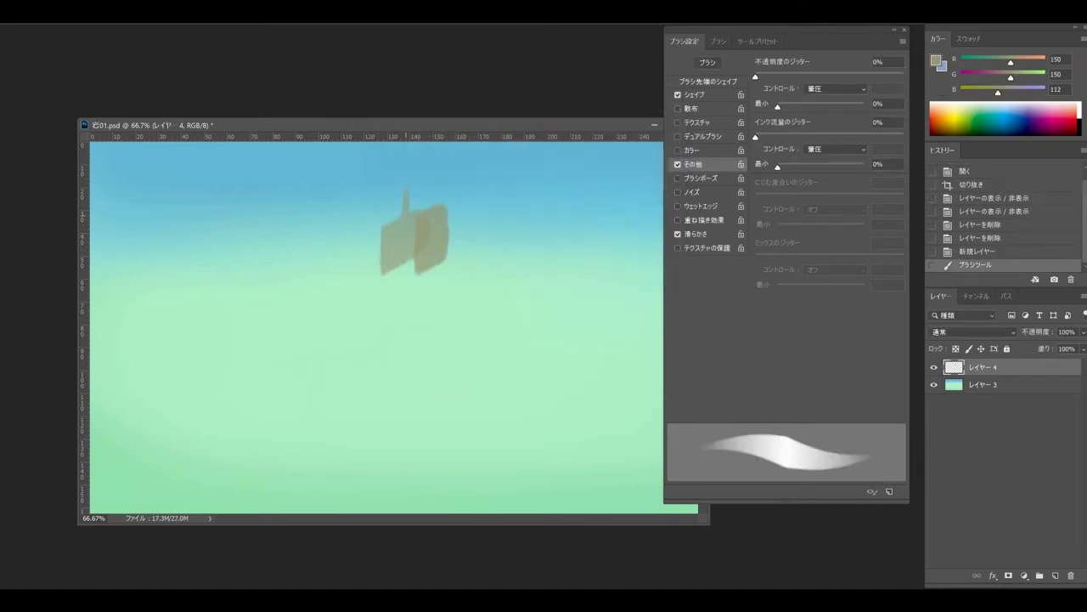
{"action": "left_click_drag", "start_coordinate": [381, 234], "coordinate": [350, 302]}
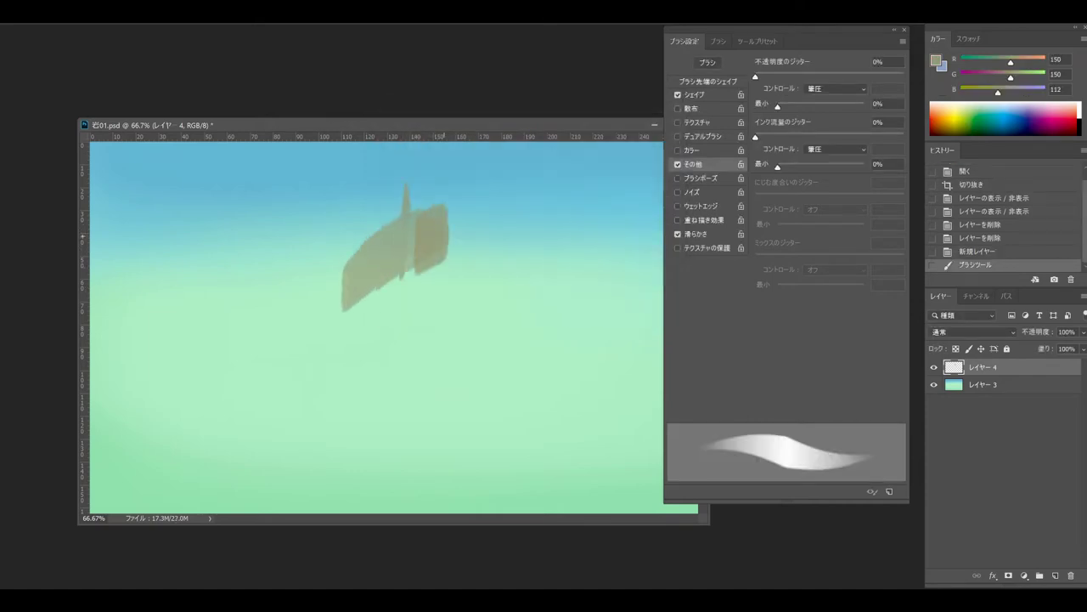
{"action": "mouse_move", "coordinate": [449, 236]}
{"action": "left_mouse_down"}
{"action": "mouse_move", "coordinate": [500, 263]}
{"action": "mouse_move", "coordinate": [515, 320]}
{"action": "mouse_move", "coordinate": [610, 323]}
{"action": "left_mouse_up"}
{"action": "left_click_drag", "start_coordinate": [508, 280], "coordinate": [628, 280]}
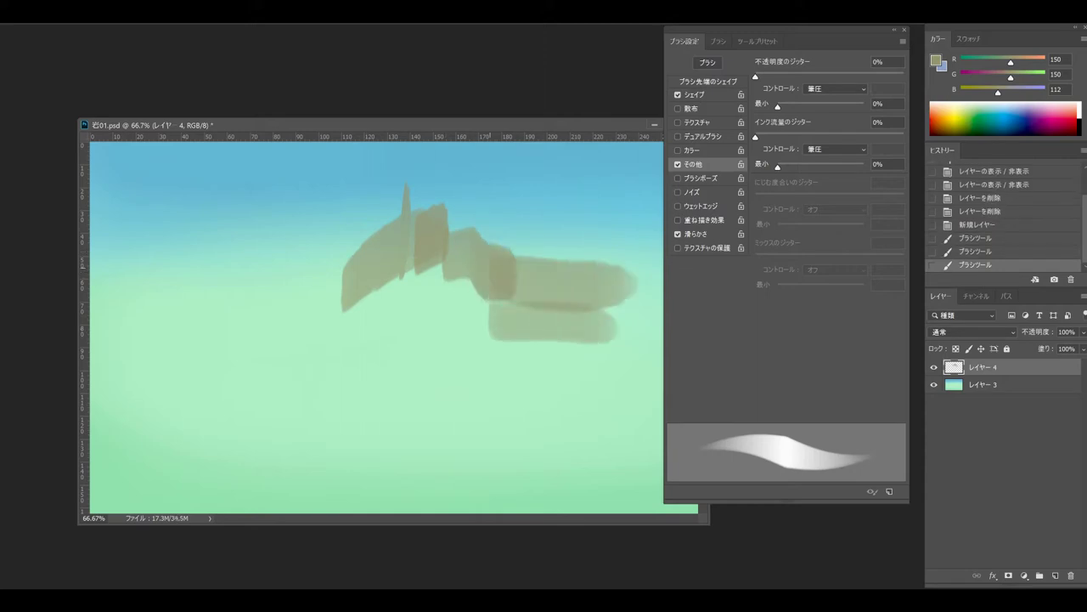
{"action": "key", "text": "ctrl+z"}
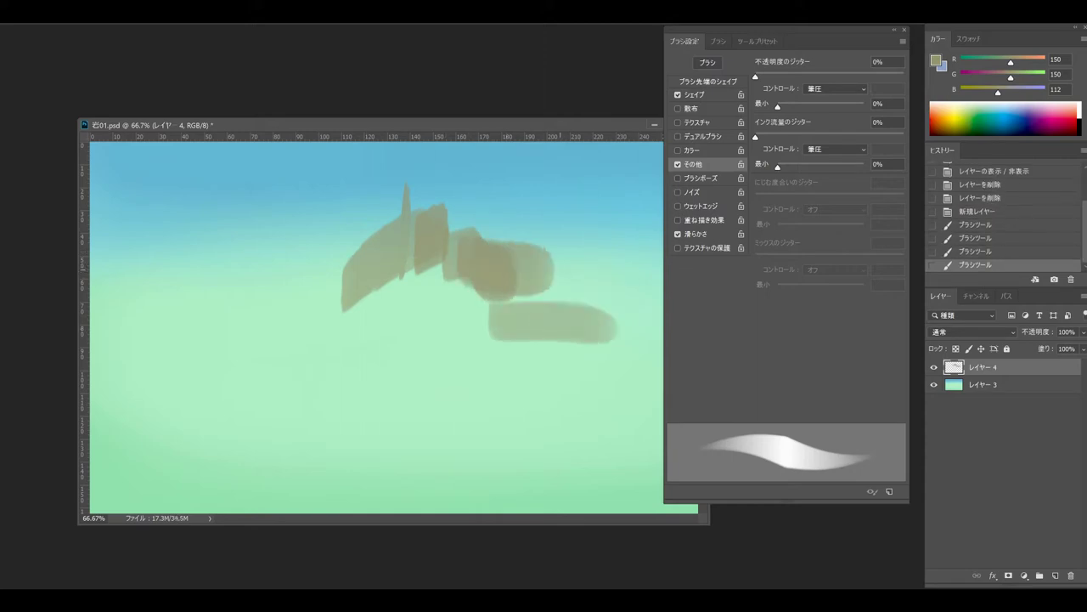
{"action": "key", "text": "ctrl+alt+z"}
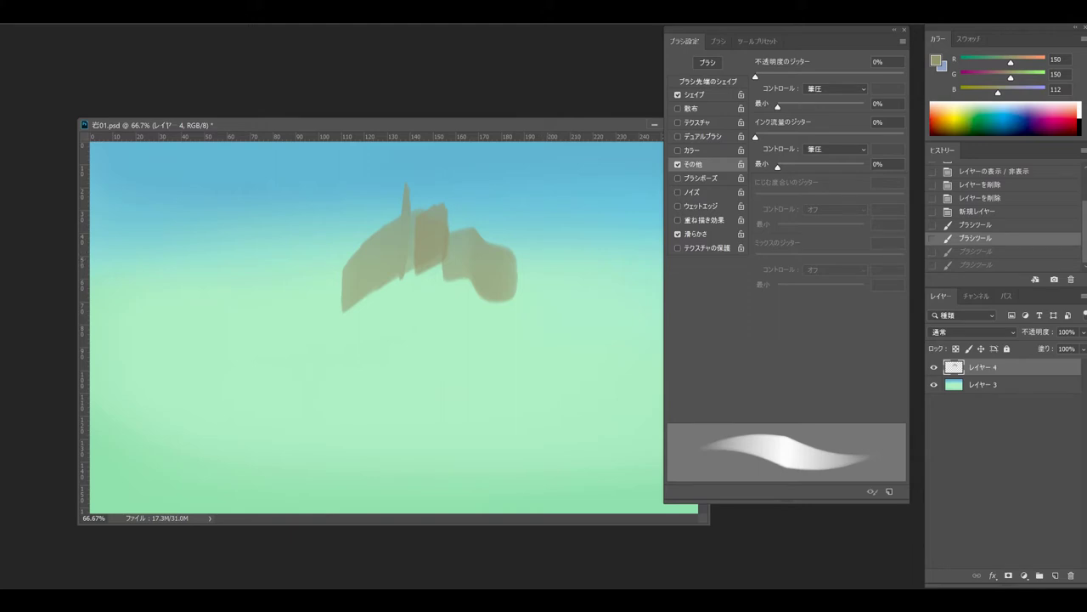
Turn on Scattering for the brush and try it with a stroke in the sky.
{"action": "left_click", "coordinate": [678, 109]}
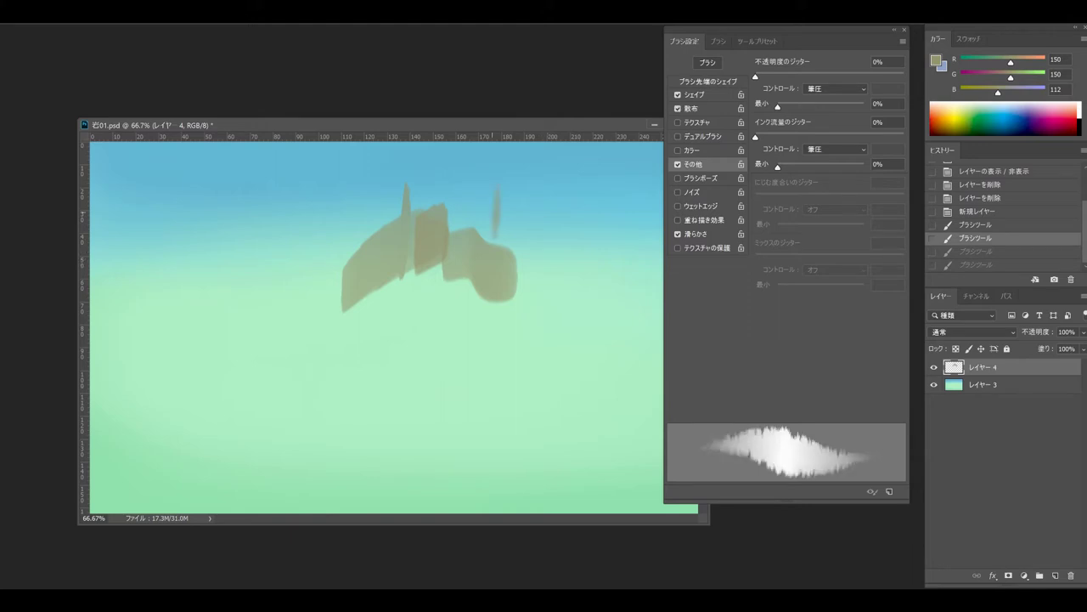
{"action": "mouse_move", "coordinate": [498, 208]}
{"action": "left_mouse_down"}
{"action": "mouse_move", "coordinate": [595, 229]}
{"action": "mouse_move", "coordinate": [607, 246]}
{"action": "left_mouse_up"}
{"action": "key", "text": "ctrl+z"}
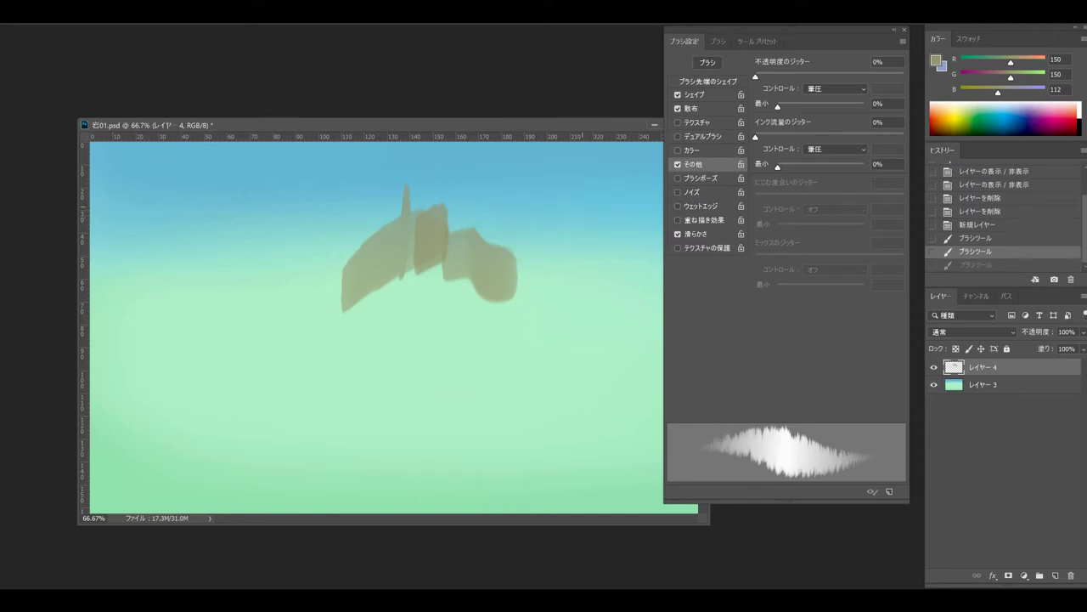
Try another scattered stroke after adjusting the brush, and undo all test strokes on the new layer.
{"action": "right_click", "coordinate": [570, 226], "text": "alt"}
{"action": "left_click_drag", "start_coordinate": [581, 202], "coordinate": [545, 208]}
{"action": "key", "text": "ctrl+z"}
{"action": "key", "text": "ctrl+z"}
{"action": "key", "text": "ctrl+alt+z"}
{"action": "key", "text": "ctrl+alt+z"}
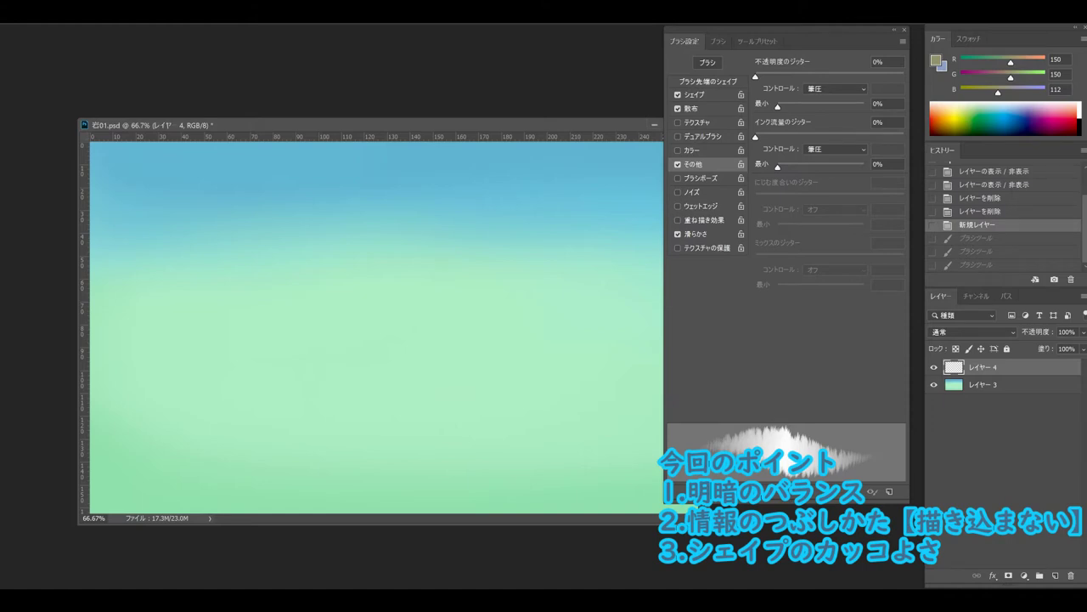
Open the brush's Scattering settings and set the foreground colour to slate blue #455b6e.
{"action": "left_click", "coordinate": [691, 109]}
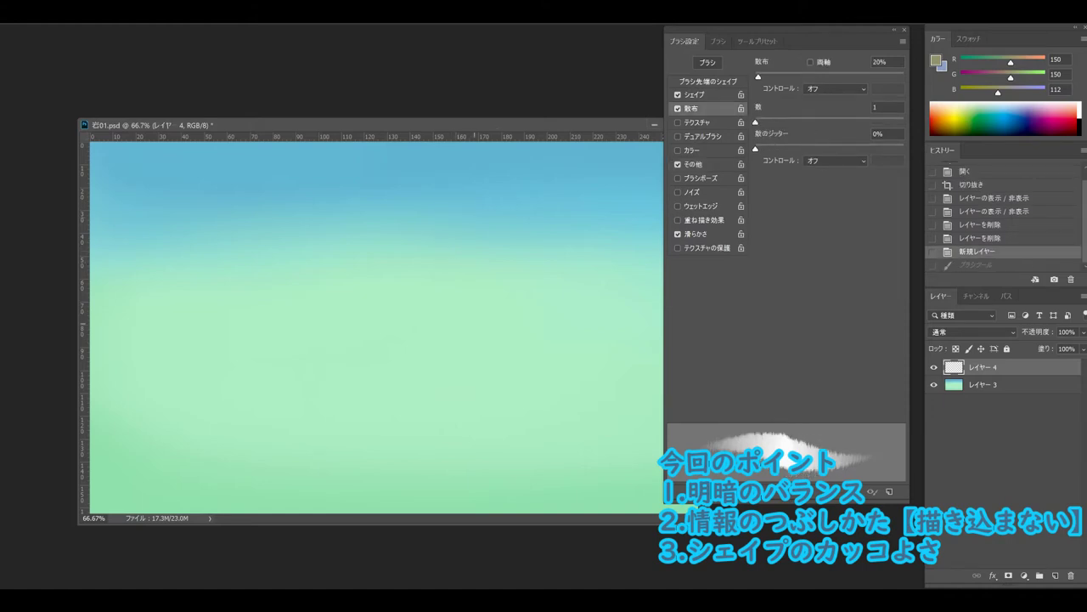
{"action": "left_click", "coordinate": [936, 60]}
{"action": "left_click", "coordinate": [450, 235]}
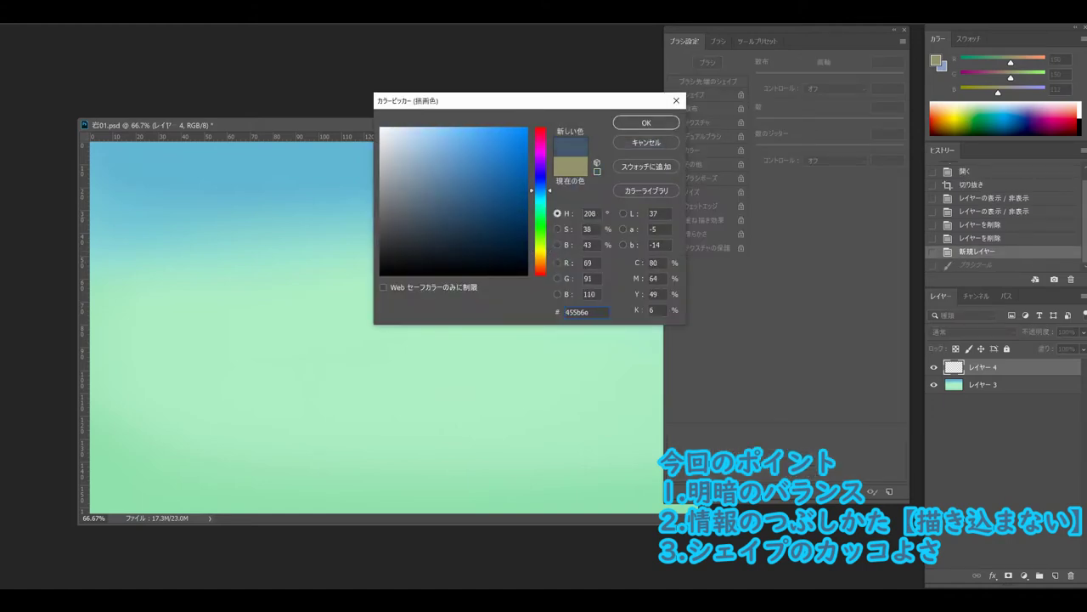
{"action": "left_click", "coordinate": [624, 116]}
Block in a muted purple rock ridge with overlapping strokes, descending diagonally from the top centre of the canvas.
{"action": "left_click_drag", "start_coordinate": [450, 189], "coordinate": [493, 238]}
{"action": "left_click_drag", "start_coordinate": [446, 204], "coordinate": [488, 251]}
{"action": "left_click_drag", "start_coordinate": [449, 180], "coordinate": [509, 230]}
{"action": "left_click_drag", "start_coordinate": [458, 212], "coordinate": [514, 246]}
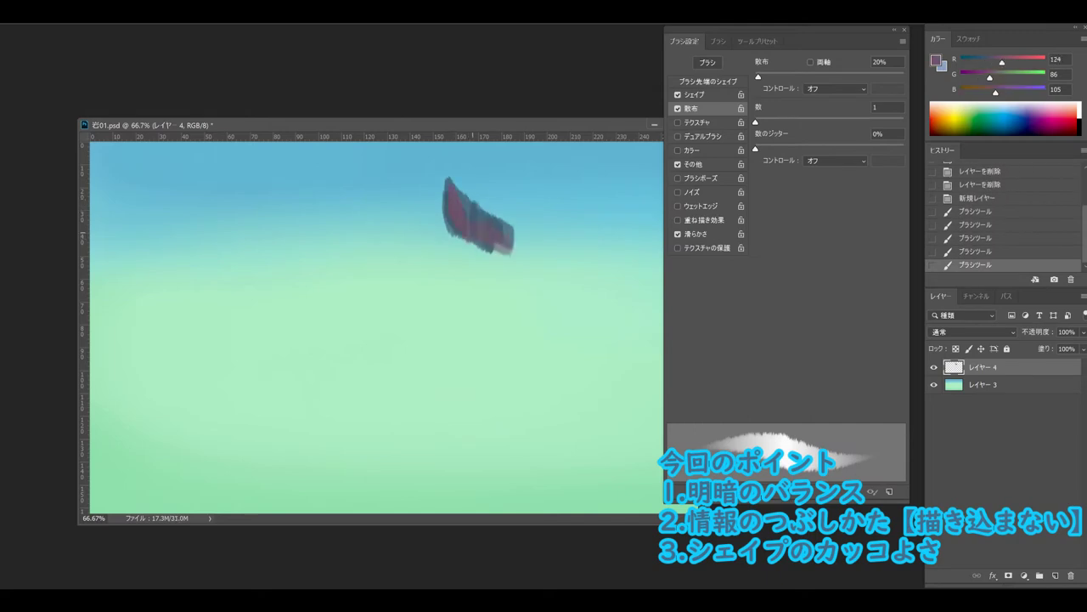
{"action": "left_click", "coordinate": [457, 213], "text": "alt"}
{"action": "left_click_drag", "start_coordinate": [444, 182], "coordinate": [442, 209]}
{"action": "mouse_move", "coordinate": [438, 170]}
{"action": "left_mouse_down"}
{"action": "mouse_move", "coordinate": [501, 272]}
{"action": "mouse_move", "coordinate": [569, 336]}
{"action": "left_mouse_up"}
{"action": "left_click_drag", "start_coordinate": [527, 242], "coordinate": [594, 327]}
Check the brush's Scattering settings, and extend and fill the purple ridge toward the canvas's right side.
{"action": "key", "text": "F5"}
{"action": "key", "text": "F5"}
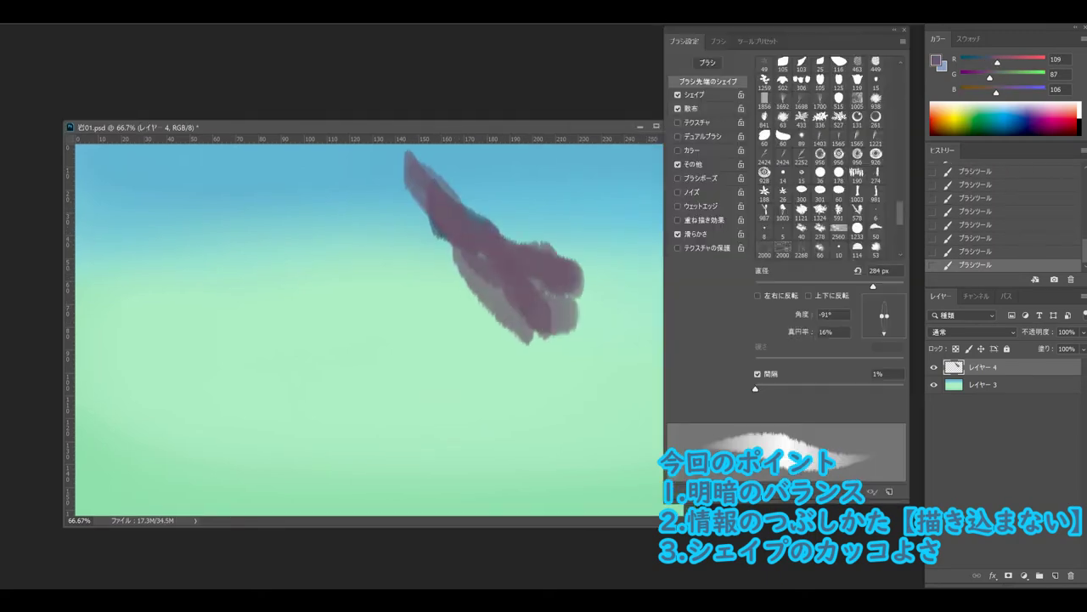
{"action": "left_click", "coordinate": [691, 108]}
{"action": "key", "text": "F5"}
{"action": "mouse_move", "coordinate": [556, 259]}
{"action": "left_mouse_down"}
{"action": "mouse_move", "coordinate": [575, 288]}
{"action": "mouse_move", "coordinate": [602, 298]}
{"action": "left_mouse_up"}
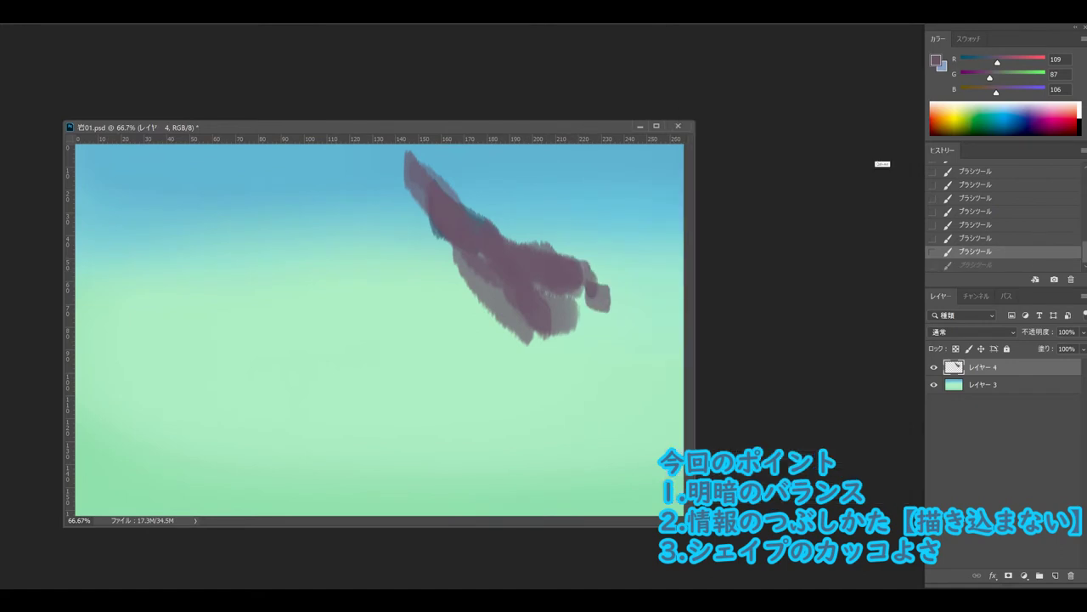
{"action": "key", "text": "F5"}
{"action": "key", "text": "F5"}
{"action": "left_click_drag", "start_coordinate": [595, 255], "coordinate": [607, 289]}
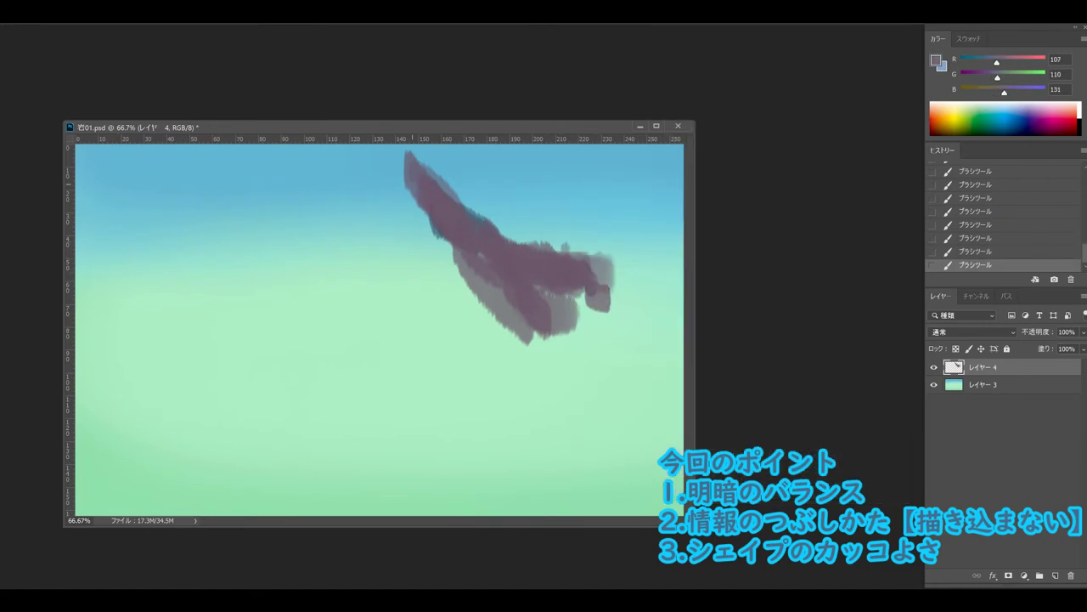
{"action": "left_click_drag", "start_coordinate": [412, 183], "coordinate": [509, 279]}
{"action": "left_click", "coordinate": [515, 265], "text": "alt"}
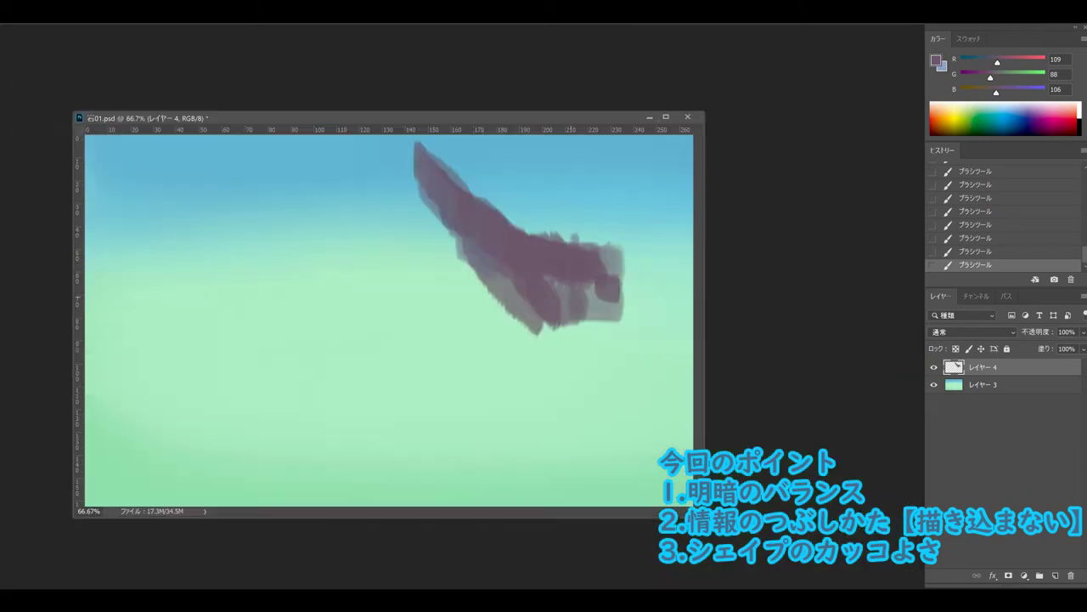
Paint broad, slanted brown bands beneath the purple ridge as its rock base, using RGB 109, 88, 54.
{"action": "left_click_drag", "start_coordinate": [366, 374], "coordinate": [650, 298]}
{"action": "key", "text": "ctrl+alt+z"}
{"action": "left_click_drag", "start_coordinate": [433, 391], "coordinate": [663, 293]}
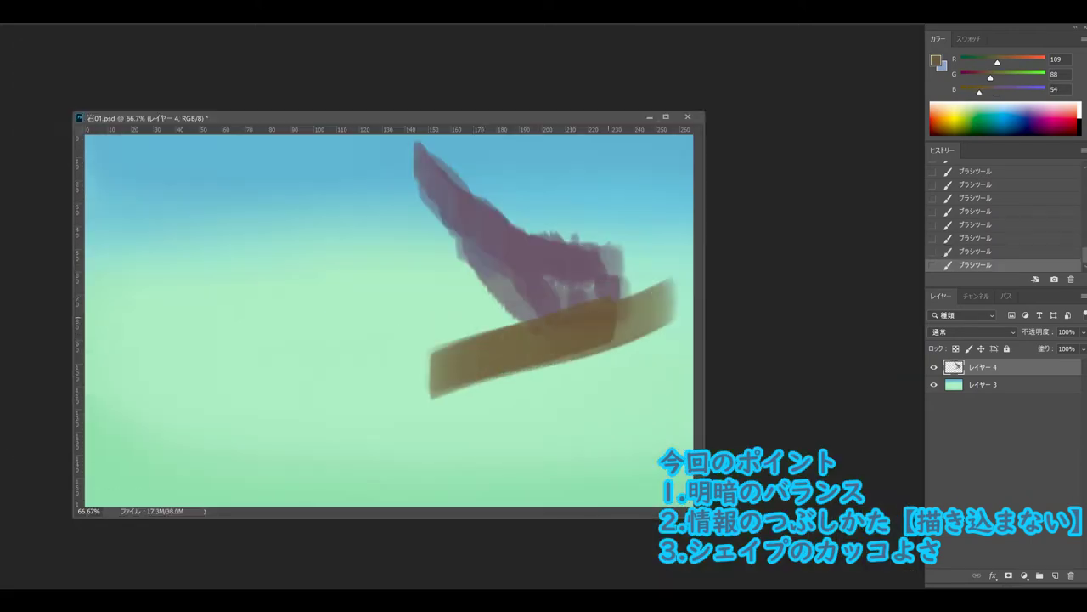
{"action": "left_click_drag", "start_coordinate": [468, 366], "coordinate": [689, 255]}
Lighten the ridge's left face with a blue-grey stroke.
{"action": "left_click", "coordinate": [553, 272], "text": "alt"}
{"action": "left_click", "coordinate": [936, 60]}
{"action": "left_click", "coordinate": [429, 172]}
{"action": "key", "text": "Return"}
{"action": "left_click_drag", "start_coordinate": [442, 178], "coordinate": [502, 255]}
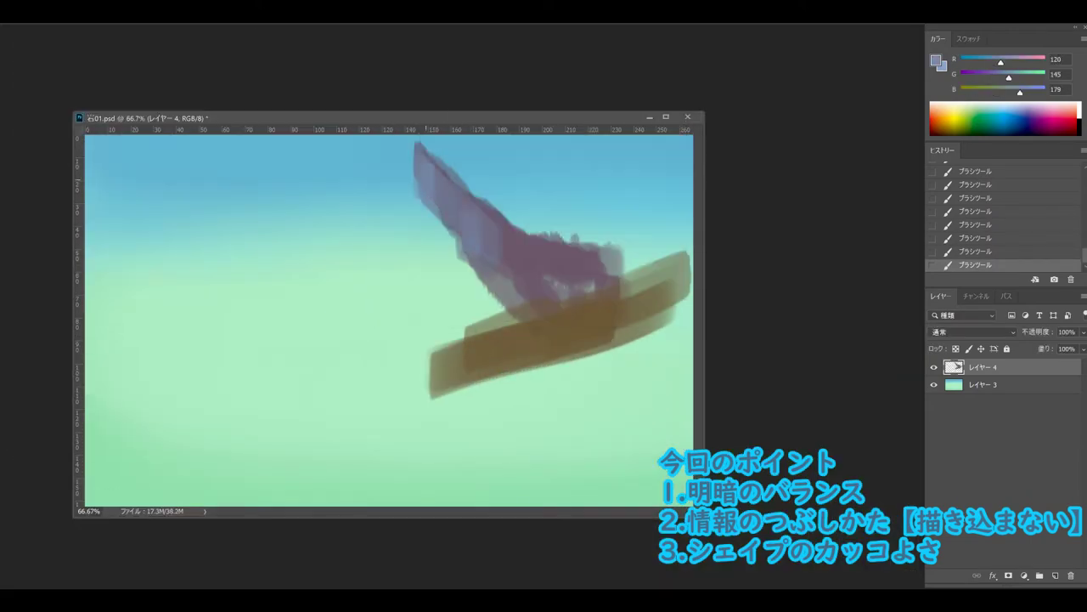
Set the foreground colour to dark blue #3a446e and shade the ridge's body from its right end to the peak.
{"action": "left_click", "coordinate": [564, 275], "text": "alt"}
{"action": "left_click", "coordinate": [936, 60]}
{"action": "left_click", "coordinate": [425, 212]}
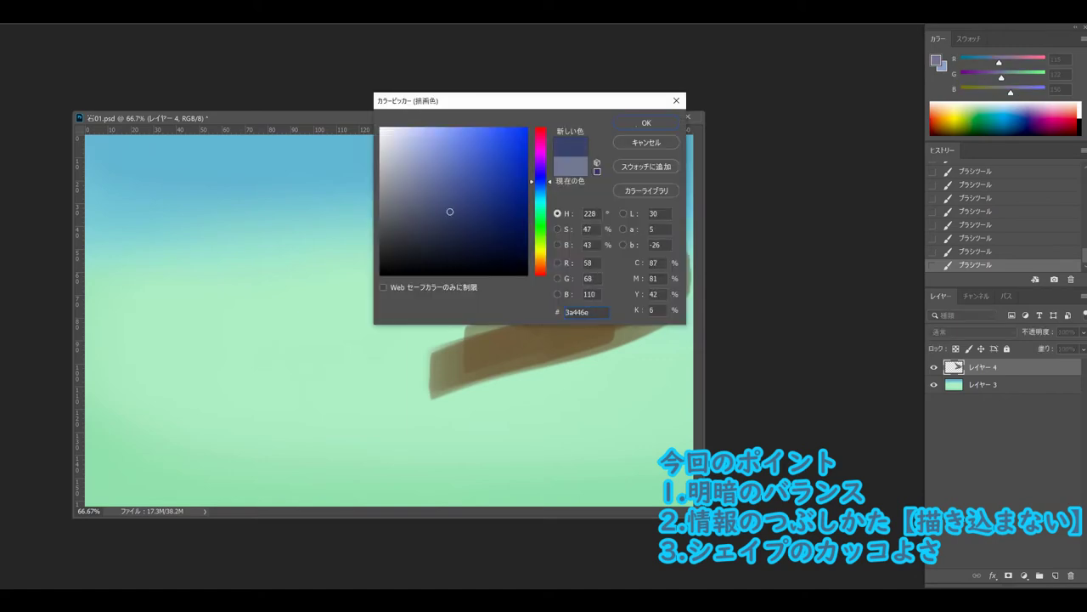
{"action": "left_click", "coordinate": [645, 123]}
{"action": "left_click_drag", "start_coordinate": [611, 254], "coordinate": [424, 153]}
{"action": "left_click_drag", "start_coordinate": [544, 289], "coordinate": [441, 221]}
{"action": "mouse_move", "coordinate": [425, 162]}
{"action": "left_mouse_down"}
{"action": "mouse_move", "coordinate": [518, 238]}
{"action": "mouse_move", "coordinate": [450, 213]}
{"action": "left_mouse_up"}
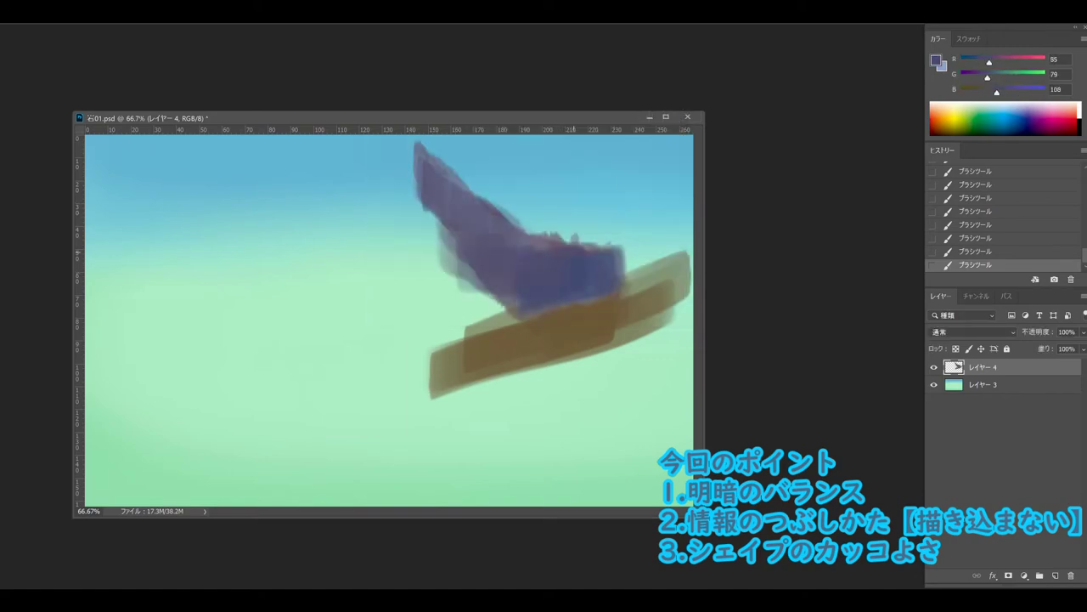
Adjust the foreground to a muted blue and widen the ridge's left side with strokes from peak to foot.
{"action": "left_click", "coordinate": [936, 61]}
{"action": "left_click", "coordinate": [437, 206]}
{"action": "left_click", "coordinate": [643, 120]}
{"action": "left_click_drag", "start_coordinate": [412, 165], "coordinate": [476, 298]}
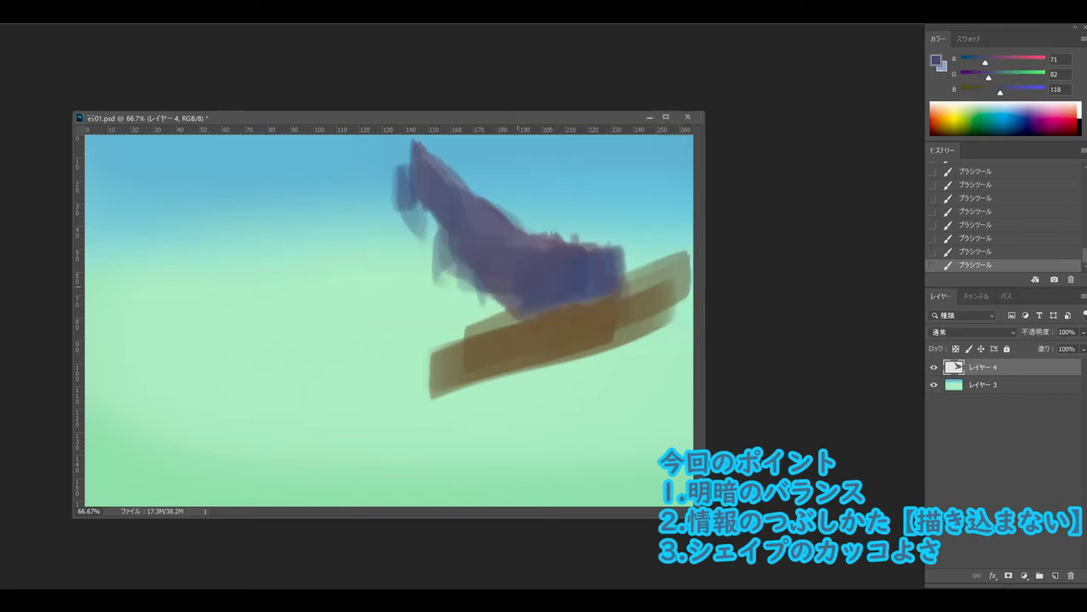
{"action": "left_click_drag", "start_coordinate": [408, 336], "coordinate": [519, 322]}
Set the foreground colour to dark brown #2d2520 and darken the rock base, adding a thin tapered extension along its underside.
{"action": "left_click", "coordinate": [604, 342], "text": "alt"}
{"action": "left_click", "coordinate": [937, 60]}
{"action": "left_click", "coordinate": [420, 246]}
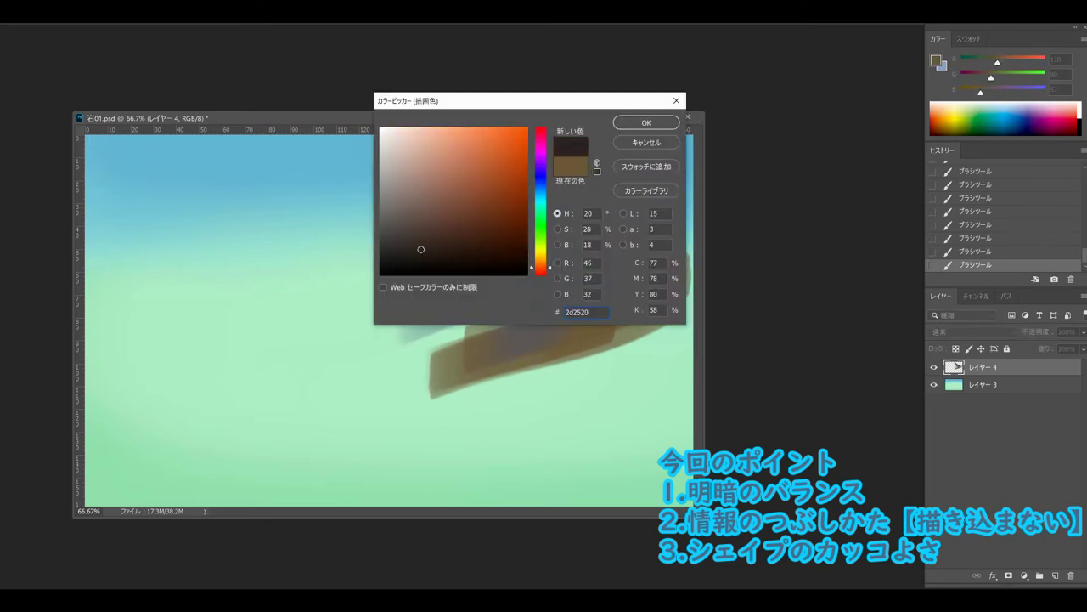
{"action": "left_click", "coordinate": [646, 123]}
{"action": "left_click_drag", "start_coordinate": [442, 357], "coordinate": [612, 306]}
{"action": "key", "text": "F5"}
{"action": "key", "text": "F5"}
{"action": "left_click_drag", "start_coordinate": [671, 333], "coordinate": [353, 388]}
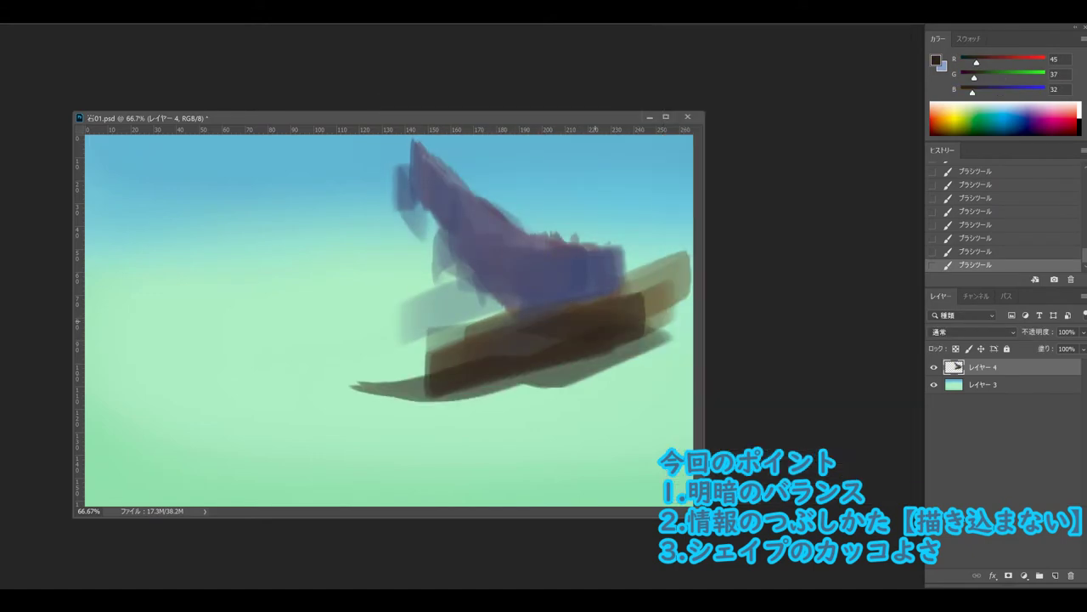
Extend the dark brown rock up to the canvas's right edge and round out the purple ridge's top.
{"action": "left_click_drag", "start_coordinate": [425, 357], "coordinate": [646, 301]}
{"action": "left_click", "coordinate": [544, 336], "text": "alt"}
{"action": "left_click_drag", "start_coordinate": [561, 331], "coordinate": [692, 254]}
{"action": "mouse_move", "coordinate": [586, 289]}
{"action": "left_mouse_down"}
{"action": "mouse_move", "coordinate": [693, 212]}
{"action": "mouse_move", "coordinate": [416, 344]}
{"action": "left_mouse_up"}
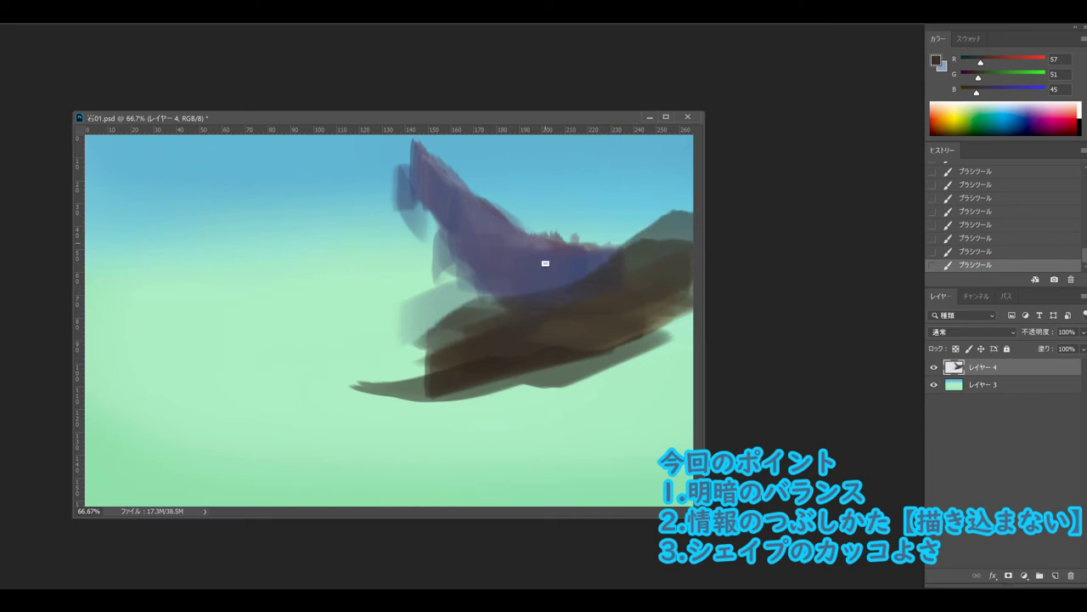
{"action": "left_click", "coordinate": [544, 252], "text": "alt"}
{"action": "left_click_drag", "start_coordinate": [621, 247], "coordinate": [441, 288]}
Paint a thin flat band below the brown rock and block in a dark foreground rock at the canvas's lower left.
{"action": "left_click_drag", "start_coordinate": [671, 418], "coordinate": [397, 399]}
{"action": "left_click_drag", "start_coordinate": [85, 350], "coordinate": [370, 483]}
{"action": "left_click_drag", "start_coordinate": [85, 323], "coordinate": [339, 476]}
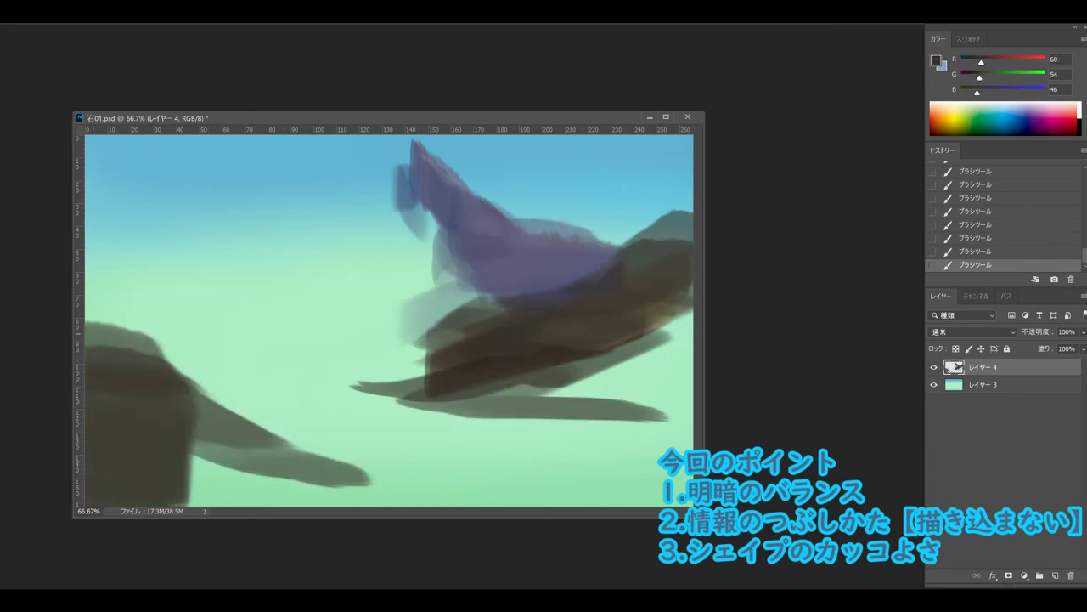
Extend the dark foreground slope down along the bottom edge of the canvas with sampled colours.
{"action": "left_click_drag", "start_coordinate": [136, 390], "coordinate": [476, 502]}
{"action": "left_click_drag", "start_coordinate": [187, 463], "coordinate": [433, 501]}
{"action": "left_click_drag", "start_coordinate": [357, 484], "coordinate": [488, 503]}
{"action": "left_click", "coordinate": [476, 501], "text": "alt"}
{"action": "left_click_drag", "start_coordinate": [624, 500], "coordinate": [331, 475]}
{"action": "left_click_drag", "start_coordinate": [418, 476], "coordinate": [283, 493]}
Paint broad dark grey strokes fanning down the left side of the purple peak with sampled colours.
{"action": "left_click_drag", "start_coordinate": [425, 146], "coordinate": [356, 170]}
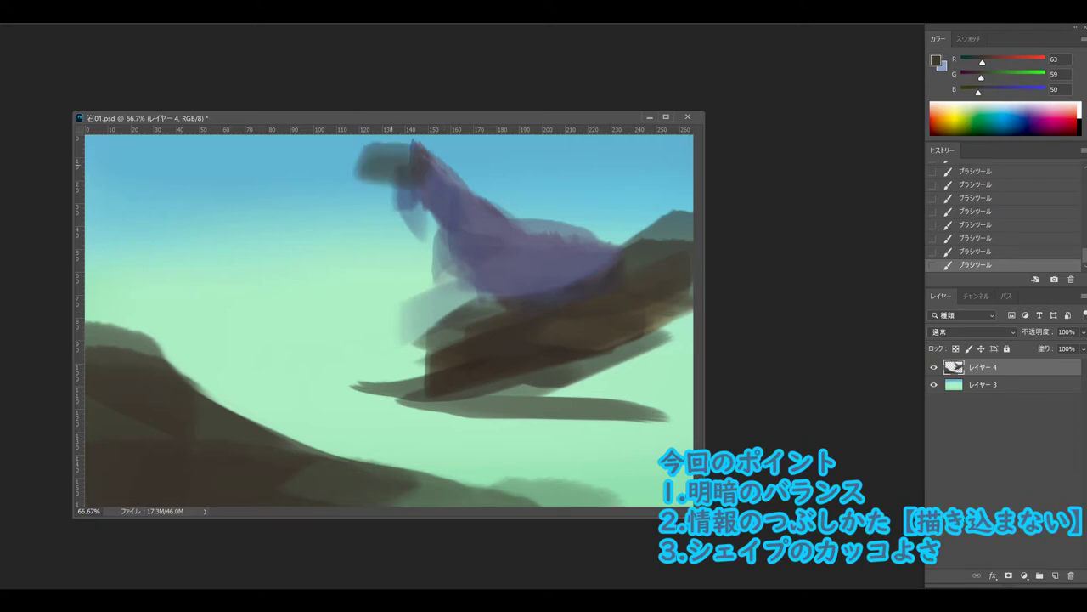
{"action": "left_click", "coordinate": [385, 160], "text": "alt"}
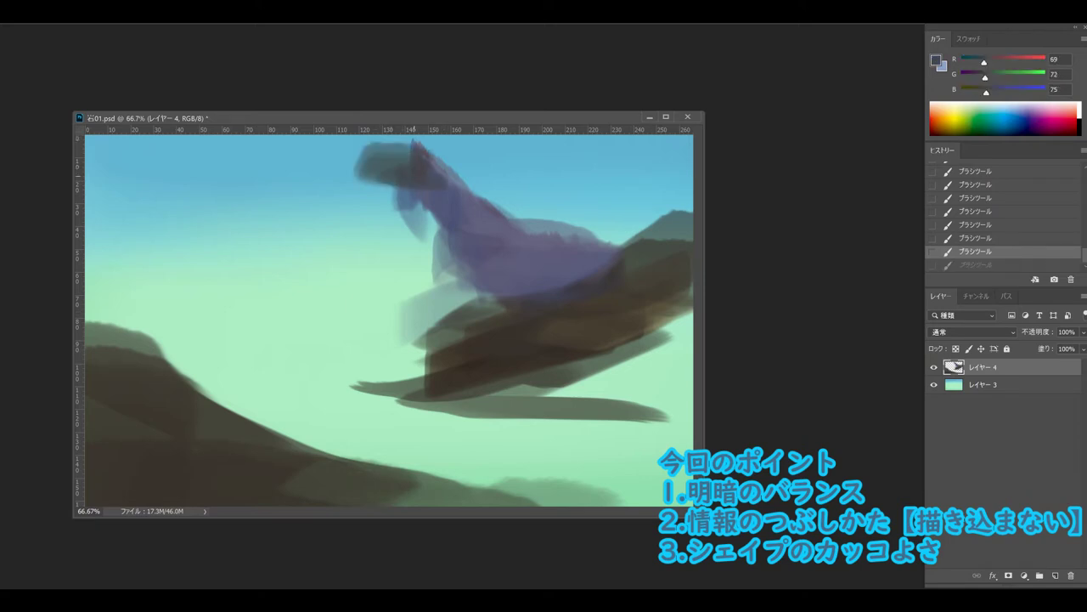
{"action": "left_click_drag", "start_coordinate": [455, 191], "coordinate": [340, 229]}
{"action": "left_click_drag", "start_coordinate": [440, 212], "coordinate": [327, 276]}
Set the foreground colour to light blue, RGB 128, 150, 187, and paint highlights on the purple ridge and the peak's left face.
{"action": "left_click", "coordinate": [470, 235], "text": "alt"}
{"action": "left_click", "coordinate": [938, 61]}
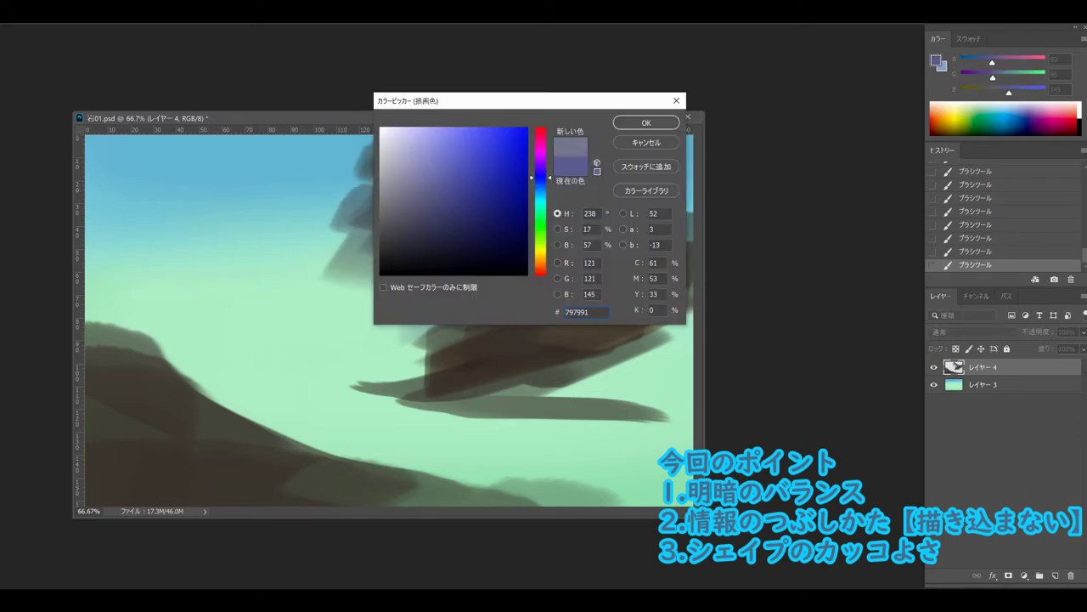
{"action": "left_click_drag", "start_coordinate": [538, 212], "coordinate": [538, 190]}
{"action": "left_click", "coordinate": [646, 122]}
{"action": "left_click", "coordinate": [938, 61]}
{"action": "key", "text": "Return"}
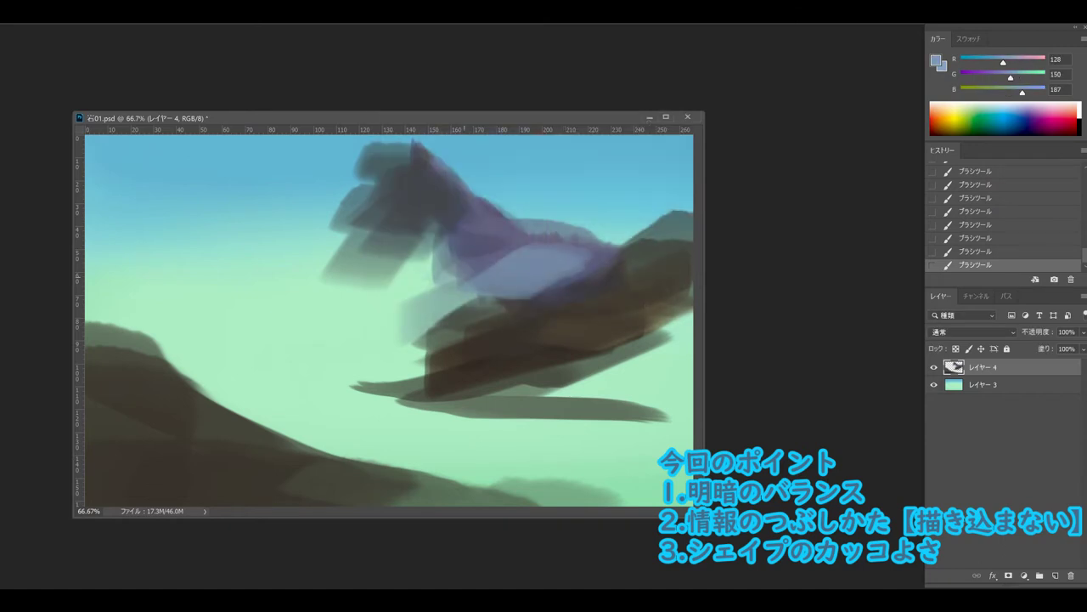
{"action": "key", "text": "F5"}
{"action": "key", "text": "F5"}
{"action": "left_click_drag", "start_coordinate": [255, 117], "coordinate": [358, 117]}
{"action": "left_click_drag", "start_coordinate": [520, 157], "coordinate": [478, 223]}
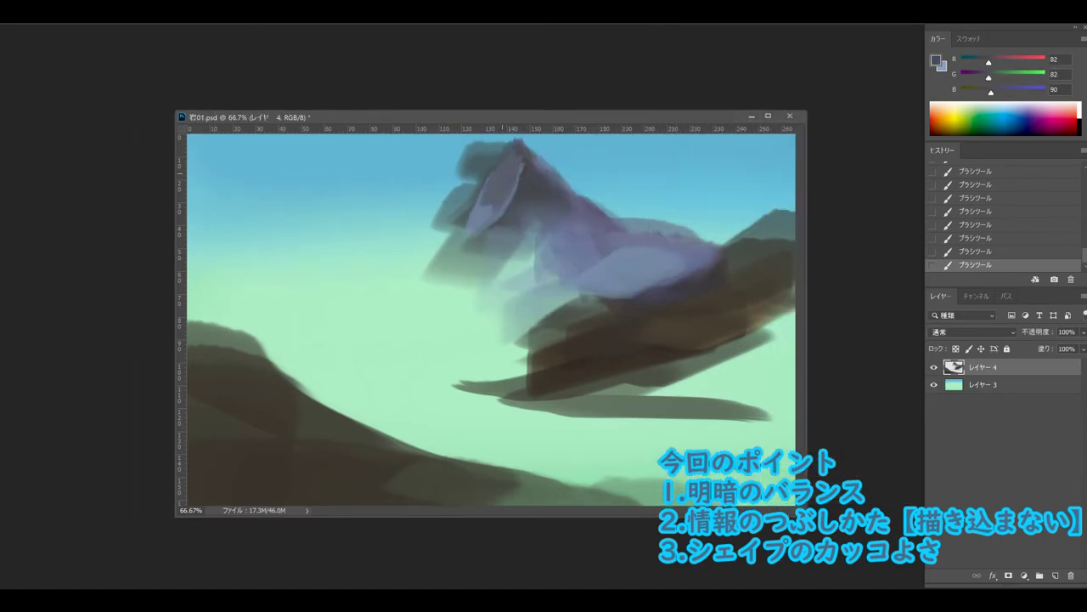
Extend the peak's left flank down toward the valley with broad sampled grey strokes.
{"action": "left_click", "coordinate": [502, 174], "text": "alt"}
{"action": "left_click_drag", "start_coordinate": [489, 178], "coordinate": [399, 255]}
{"action": "left_click_drag", "start_coordinate": [459, 228], "coordinate": [356, 308]}
{"action": "left_click_drag", "start_coordinate": [501, 246], "coordinate": [374, 335]}
{"action": "mouse_move", "coordinate": [458, 264]}
{"action": "left_mouse_down"}
{"action": "mouse_move", "coordinate": [361, 340]}
{"action": "mouse_move", "coordinate": [327, 338]}
{"action": "left_mouse_up"}
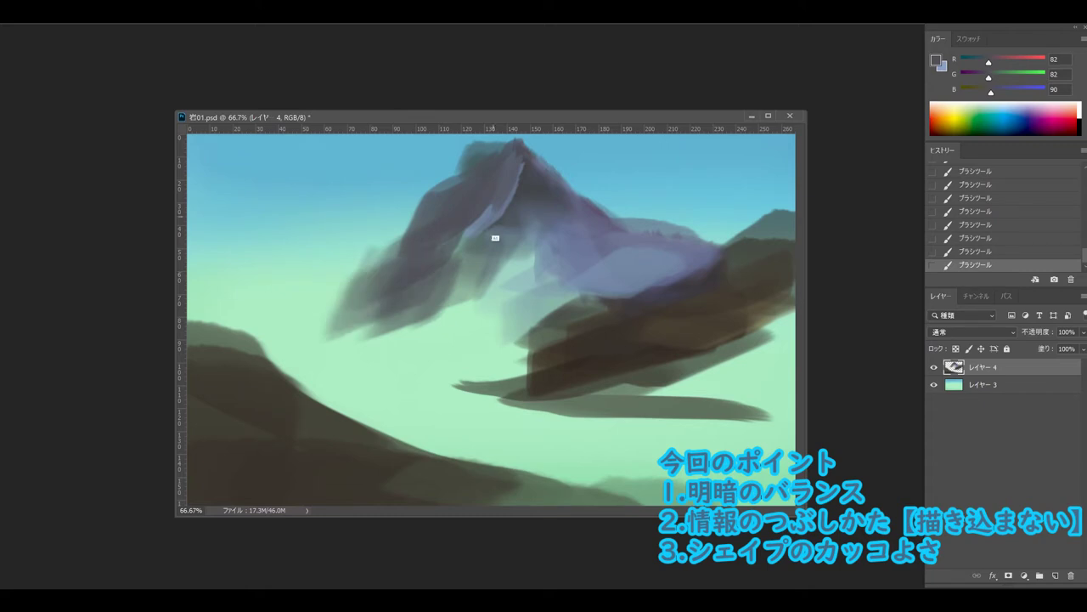
Lighten the upper left face of the peak with sampled blue-grey and undo the last stroke.
{"action": "left_click", "coordinate": [497, 238], "text": "alt"}
{"action": "left_click_drag", "start_coordinate": [523, 151], "coordinate": [463, 217]}
{"action": "left_click_drag", "start_coordinate": [488, 162], "coordinate": [395, 242]}
{"action": "mouse_move", "coordinate": [548, 119]}
{"action": "left_mouse_down"}
{"action": "mouse_move", "coordinate": [464, 151]}
{"action": "mouse_move", "coordinate": [425, 195]}
{"action": "left_mouse_up"}
{"action": "key", "text": "ctrl+z"}
Erase along the top of the dark foreground slope to lower and sharpen its outline.
{"action": "key", "text": "F5"}
{"action": "key", "text": "F5"}
{"action": "key", "text": "e"}
{"action": "mouse_move", "coordinate": [339, 417]}
{"action": "left_mouse_down"}
{"action": "mouse_move", "coordinate": [214, 323]}
{"action": "mouse_move", "coordinate": [386, 435]}
{"action": "left_mouse_up"}
{"action": "mouse_move", "coordinate": [262, 376]}
{"action": "left_mouse_down"}
{"action": "mouse_move", "coordinate": [189, 335]}
{"action": "mouse_move", "coordinate": [544, 503]}
{"action": "left_mouse_up"}
{"action": "left_click_drag", "start_coordinate": [695, 501], "coordinate": [472, 463]}
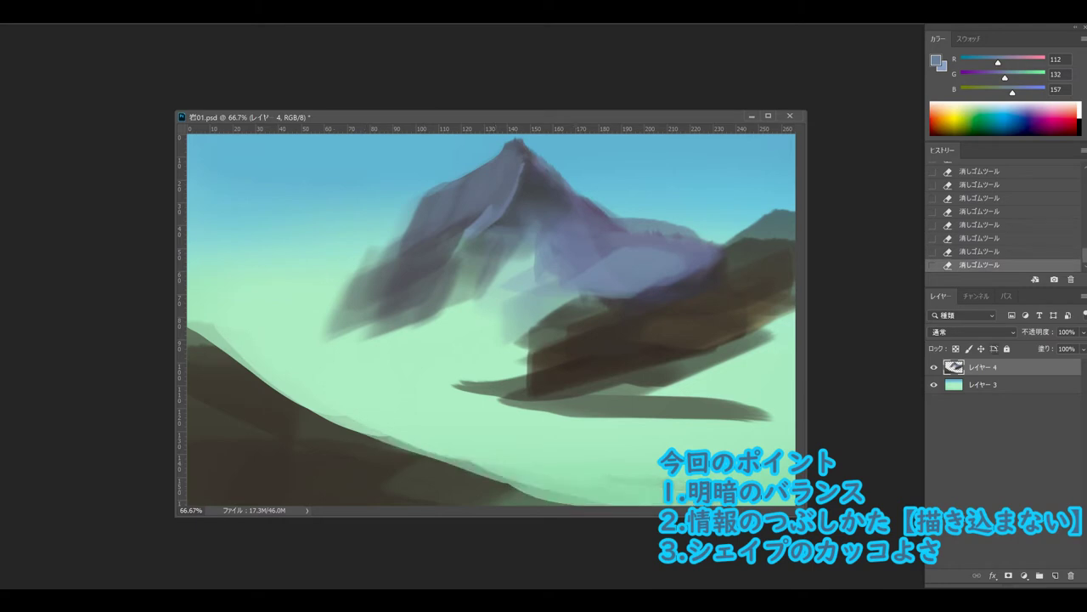
Smooth the peak's left flank with sampled blue-grey and add a faint foothill at its far left end.
{"action": "key", "text": "F5"}
{"action": "key", "text": "F5"}
{"action": "key", "text": "b"}
{"action": "left_click", "coordinate": [482, 222], "text": "alt"}
{"action": "left_click_drag", "start_coordinate": [425, 203], "coordinate": [340, 289]}
{"action": "left_click_drag", "start_coordinate": [472, 229], "coordinate": [396, 289]}
{"action": "left_click_drag", "start_coordinate": [374, 255], "coordinate": [284, 287]}
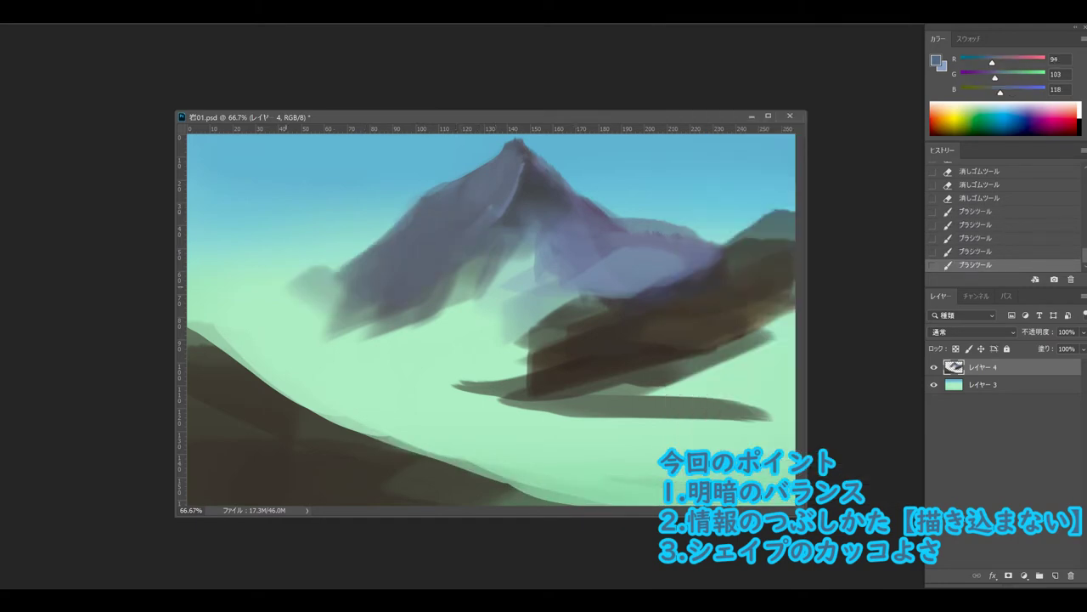
Set the foreground colour to tan, RGB 169, 148, 101, and paint light patches over the dark foreground slope.
{"action": "left_click", "coordinate": [189, 480], "text": "alt"}
{"action": "left_click", "coordinate": [936, 61]}
{"action": "left_click", "coordinate": [438, 188]}
{"action": "left_click", "coordinate": [643, 119]}
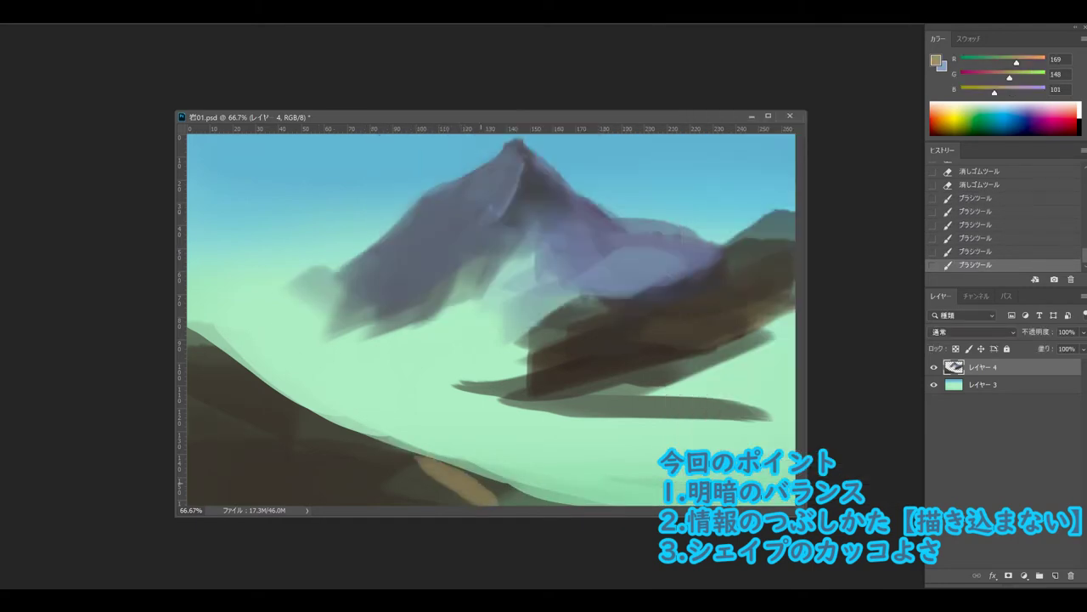
{"action": "left_click_drag", "start_coordinate": [510, 501], "coordinate": [246, 463]}
{"action": "left_click_drag", "start_coordinate": [221, 379], "coordinate": [407, 463]}
{"action": "left_click_drag", "start_coordinate": [251, 412], "coordinate": [383, 459]}
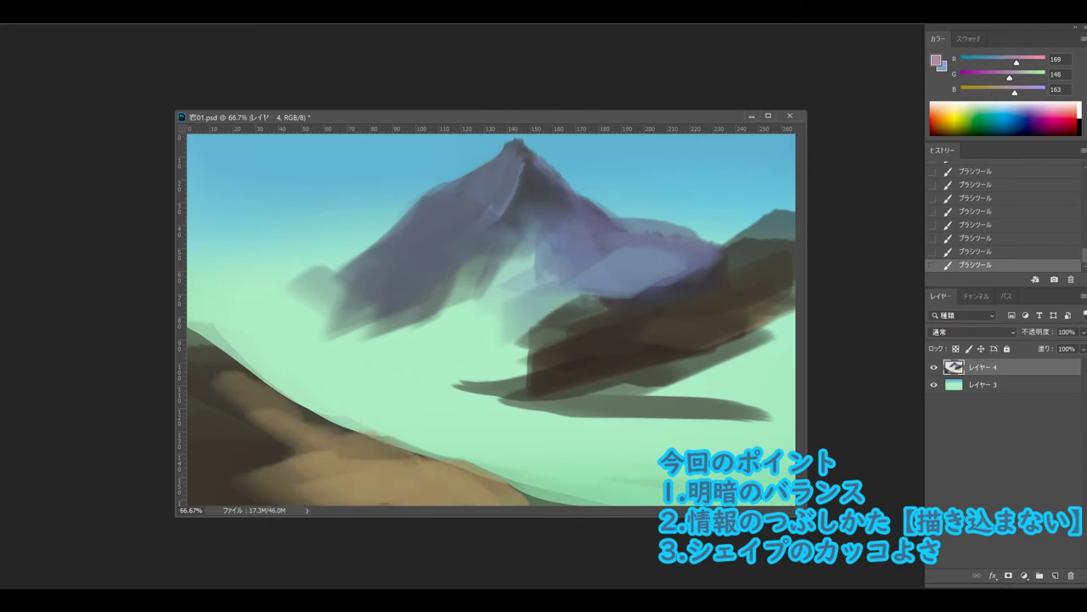
Paint pale pinkish highlights on the foreground slope and blend them toward the canvas's lower left corner.
{"action": "left_click_drag", "start_coordinate": [476, 503], "coordinate": [386, 455]}
{"action": "left_click_drag", "start_coordinate": [548, 503], "coordinate": [247, 472]}
{"action": "left_click_drag", "start_coordinate": [406, 429], "coordinate": [280, 492]}
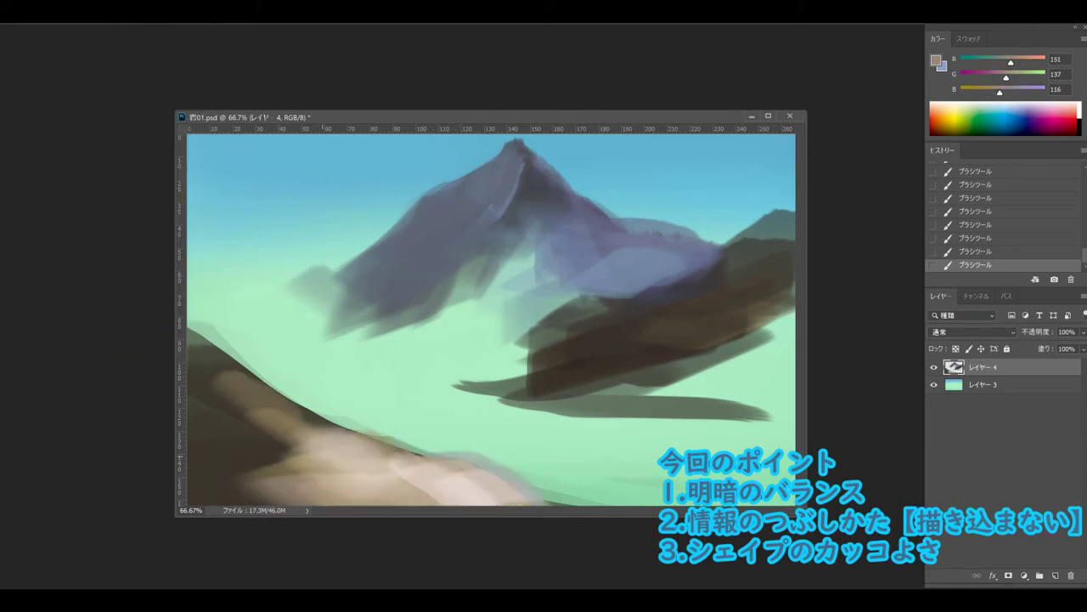
{"action": "mouse_move", "coordinate": [340, 476]}
{"action": "left_mouse_down"}
{"action": "mouse_move", "coordinate": [253, 398]}
{"action": "mouse_move", "coordinate": [204, 502]}
{"action": "left_mouse_up"}
{"action": "left_click_drag", "start_coordinate": [255, 451], "coordinate": [191, 505]}
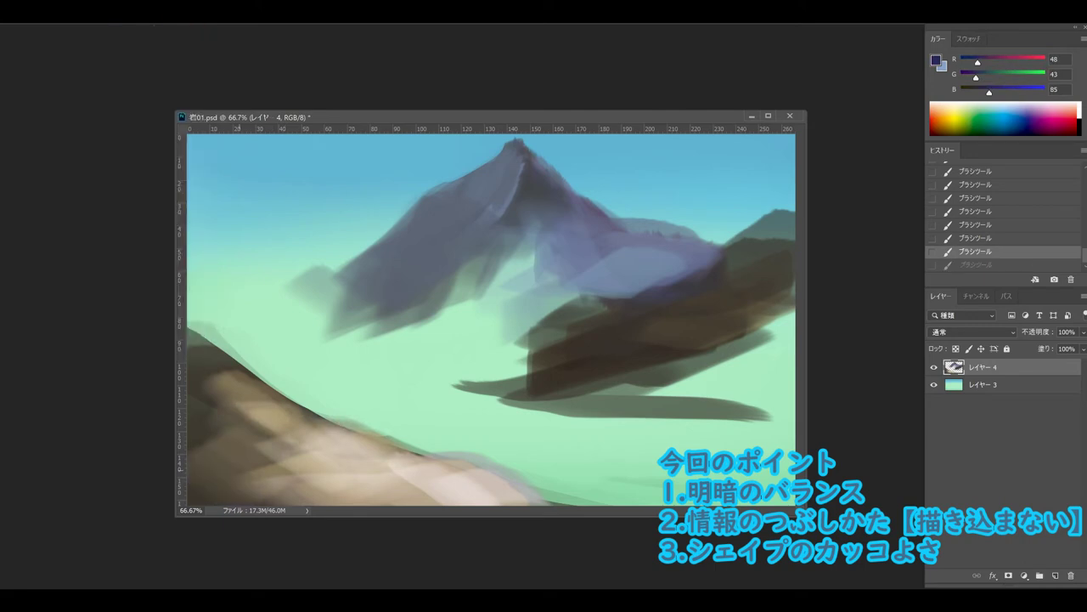
Shade the left part of the foreground slope with dark indigo, brown #795a2a and dark brown.
{"action": "mouse_move", "coordinate": [339, 501]}
{"action": "left_mouse_down"}
{"action": "mouse_move", "coordinate": [211, 384]}
{"action": "mouse_move", "coordinate": [246, 459]}
{"action": "left_mouse_up"}
{"action": "left_click", "coordinate": [211, 383], "text": "alt"}
{"action": "left_click", "coordinate": [937, 61]}
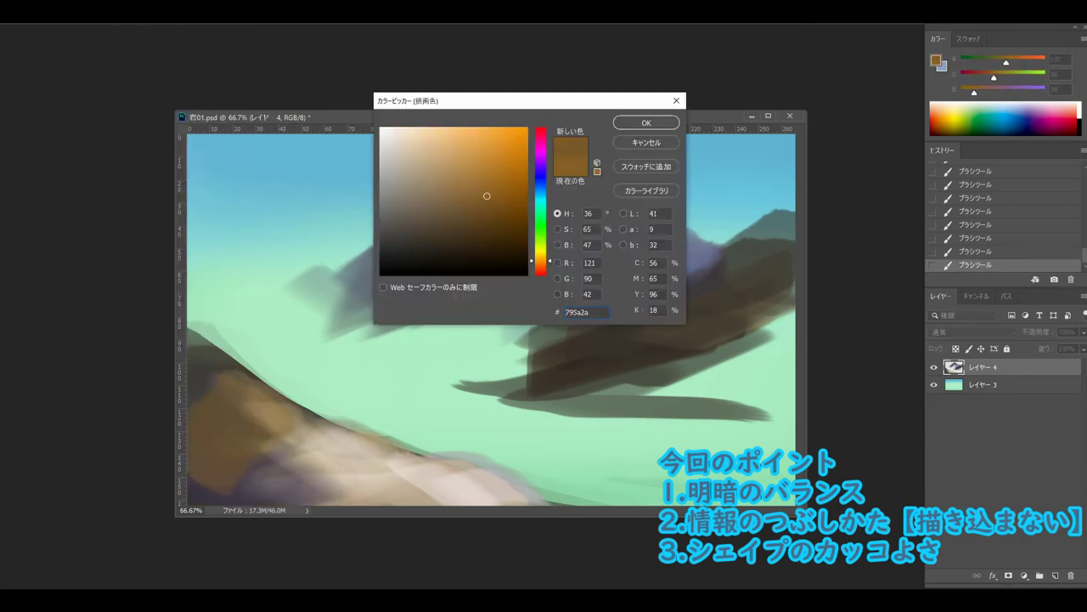
{"action": "left_click", "coordinate": [647, 123]}
{"action": "left_click_drag", "start_coordinate": [255, 340], "coordinate": [195, 493]}
{"action": "left_click_drag", "start_coordinate": [276, 391], "coordinate": [229, 454]}
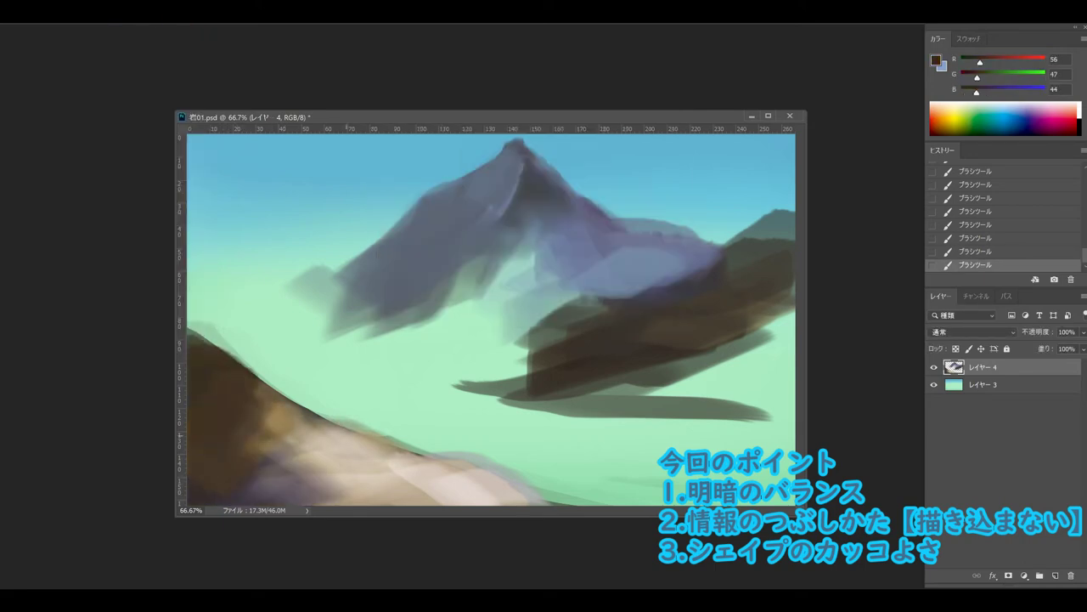
Blend a sampled ochre highlight into the dark brown part of the foreground slope.
{"action": "left_click", "coordinate": [272, 416], "text": "alt"}
{"action": "left_click_drag", "start_coordinate": [272, 399], "coordinate": [217, 459]}
{"action": "left_click_drag", "start_coordinate": [203, 382], "coordinate": [255, 468]}
Paint pale sand tones sampled from the foreground across the underside of the right brown rock and the valley floor.
{"action": "key", "text": "F5"}
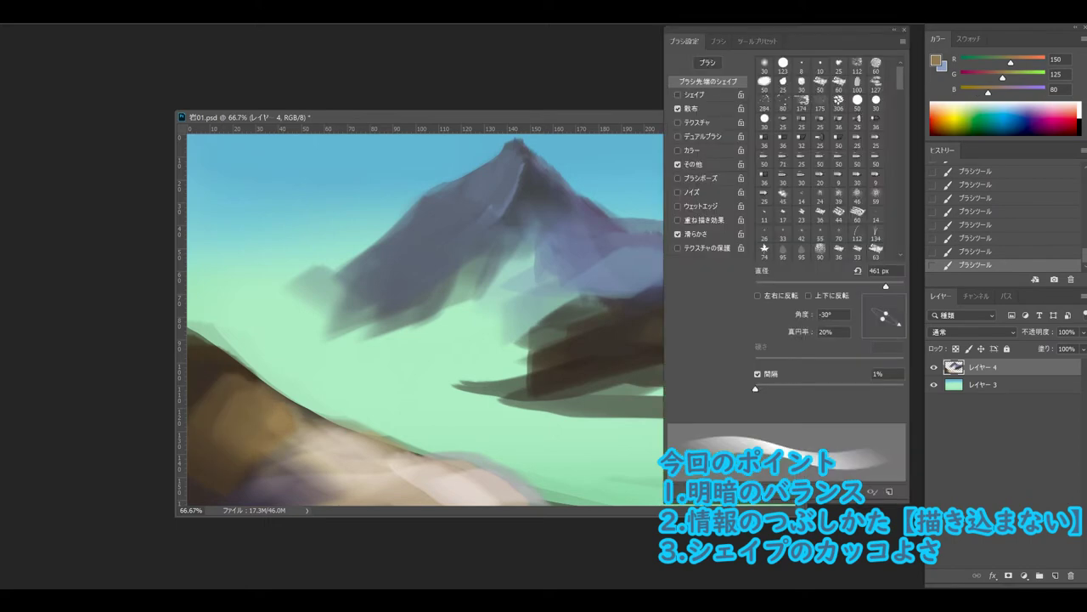
{"action": "key", "text": "F5"}
{"action": "mouse_move", "coordinate": [501, 409]}
{"action": "left_mouse_down"}
{"action": "mouse_move", "coordinate": [739, 398]}
{"action": "mouse_move", "coordinate": [527, 463]}
{"action": "mouse_move", "coordinate": [731, 438]}
{"action": "mouse_move", "coordinate": [680, 340]}
{"action": "left_mouse_up"}
{"action": "left_click", "coordinate": [509, 489], "text": "alt"}
{"action": "left_click_drag", "start_coordinate": [748, 348], "coordinate": [628, 383]}
Cover the upper edge of the right brown rock with broad blue-grey strokes rising toward the canvas edge.
{"action": "left_click", "coordinate": [543, 323], "text": "alt"}
{"action": "left_click_drag", "start_coordinate": [509, 332], "coordinate": [764, 272]}
{"action": "mouse_move", "coordinate": [705, 297]}
{"action": "left_mouse_down"}
{"action": "mouse_move", "coordinate": [790, 221]}
{"action": "mouse_move", "coordinate": [791, 263]}
{"action": "left_mouse_up"}
Repaint the right slope in sampled browns and extend a blue-grey band leftward along the mountain's base.
{"action": "left_click", "coordinate": [757, 336], "text": "alt"}
{"action": "left_click", "coordinate": [739, 281], "text": "alt"}
{"action": "left_click_drag", "start_coordinate": [791, 319], "coordinate": [671, 353]}
{"action": "left_click_drag", "start_coordinate": [774, 374], "coordinate": [620, 390]}
{"action": "left_click_drag", "start_coordinate": [620, 332], "coordinate": [382, 348]}
{"action": "left_click_drag", "start_coordinate": [586, 323], "coordinate": [306, 344]}
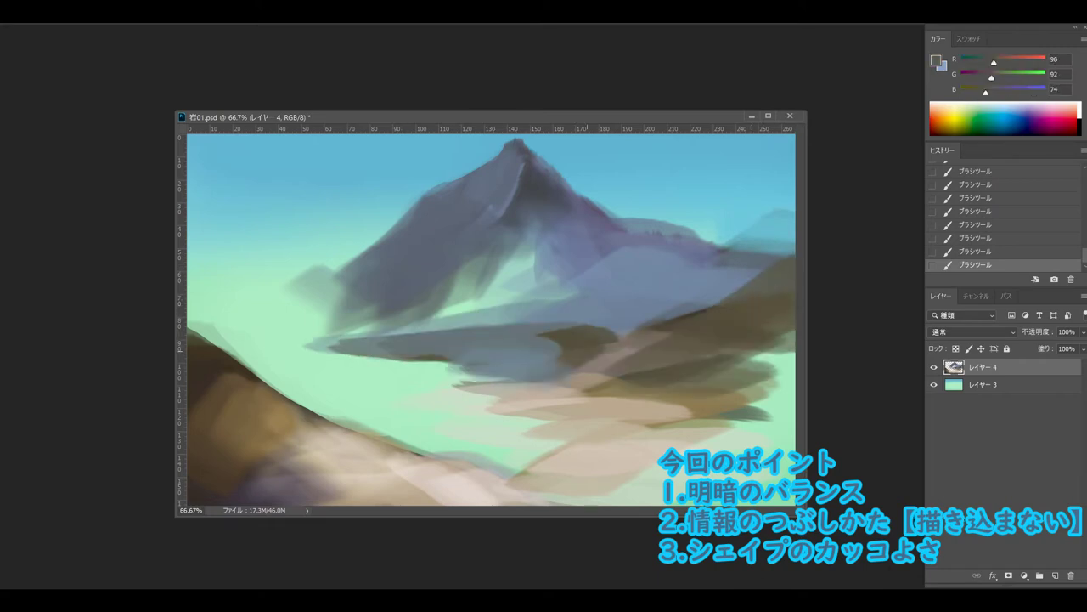
Lay flat blue-grey shadow strokes across the middle valley floor and the mountain's base.
{"action": "left_click_drag", "start_coordinate": [620, 374], "coordinate": [459, 391]}
{"action": "left_click_drag", "start_coordinate": [688, 399], "coordinate": [407, 425]}
{"action": "left_click_drag", "start_coordinate": [569, 409], "coordinate": [403, 425]}
{"action": "mouse_move", "coordinate": [612, 316]}
{"action": "left_mouse_down"}
{"action": "mouse_move", "coordinate": [529, 323]}
{"action": "mouse_move", "coordinate": [466, 308]}
{"action": "left_mouse_up"}
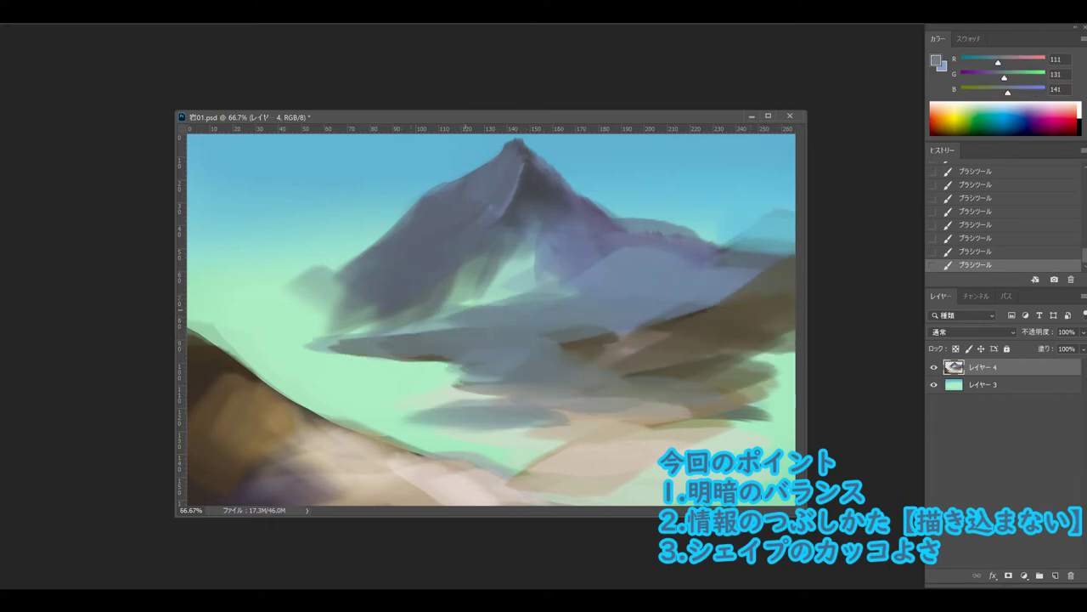
Blend the boundary between the brown right slope and the blue-grey valley with sampled colours.
{"action": "left_click", "coordinate": [582, 355], "text": "alt"}
{"action": "left_click_drag", "start_coordinate": [623, 316], "coordinate": [552, 323]}
{"action": "left_click_drag", "start_coordinate": [671, 336], "coordinate": [578, 361]}
{"action": "left_click_drag", "start_coordinate": [646, 353], "coordinate": [535, 373]}
{"action": "left_click", "coordinate": [633, 335], "text": "alt"}
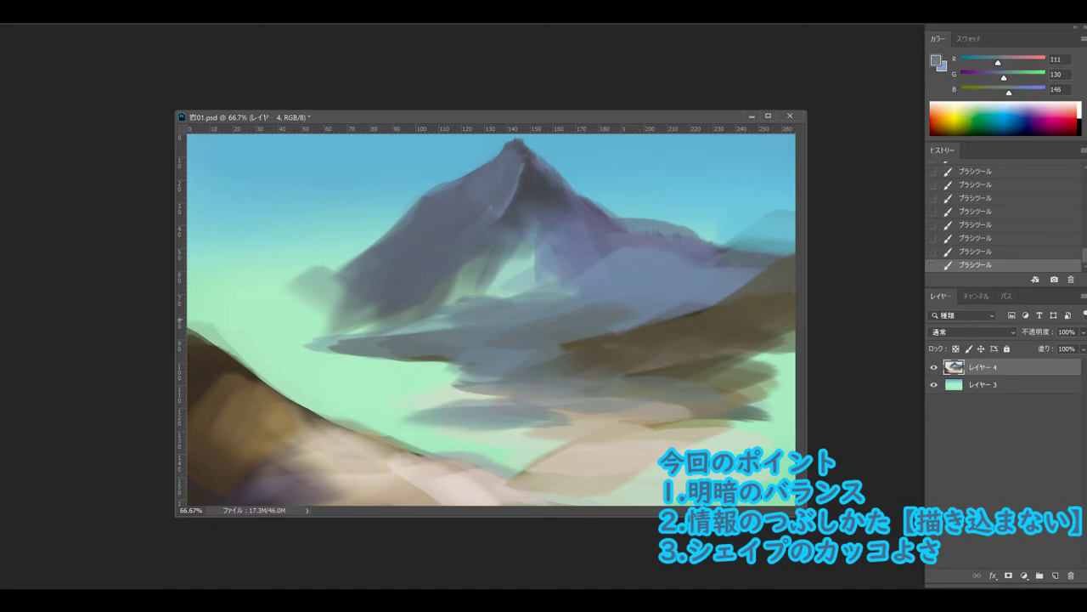
Fill the pale gap beneath the peak with sampled blue-grey tones and erase a soft spot on its left flank.
{"action": "left_click_drag", "start_coordinate": [544, 288], "coordinate": [467, 298]}
{"action": "left_click_drag", "start_coordinate": [552, 254], "coordinate": [464, 286]}
{"action": "left_click", "coordinate": [527, 246], "text": "alt"}
{"action": "left_click_drag", "start_coordinate": [518, 216], "coordinate": [671, 255]}
{"action": "key", "text": "e"}
{"action": "left_click_drag", "start_coordinate": [386, 275], "coordinate": [484, 248]}
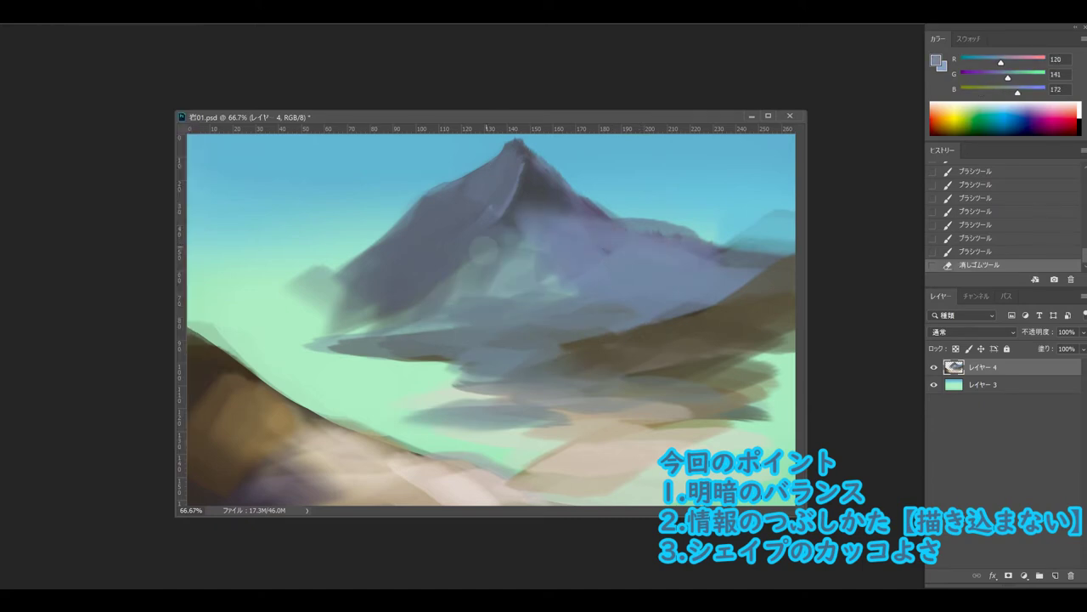
Move the lassoed peak slightly up and to the right, deselect it, and paint a blue-grey ridge at the canvas's left.
{"action": "mouse_move", "coordinate": [505, 189]}
{"action": "left_mouse_down"}
{"action": "mouse_move", "coordinate": [592, 178]}
{"action": "mouse_move", "coordinate": [528, 177]}
{"action": "left_mouse_up"}
{"action": "key", "text": "ctrl+d"}
{"action": "mouse_move", "coordinate": [340, 294]}
{"action": "left_mouse_down"}
{"action": "mouse_move", "coordinate": [192, 247]}
{"action": "mouse_move", "coordinate": [391, 335]}
{"action": "left_mouse_up"}
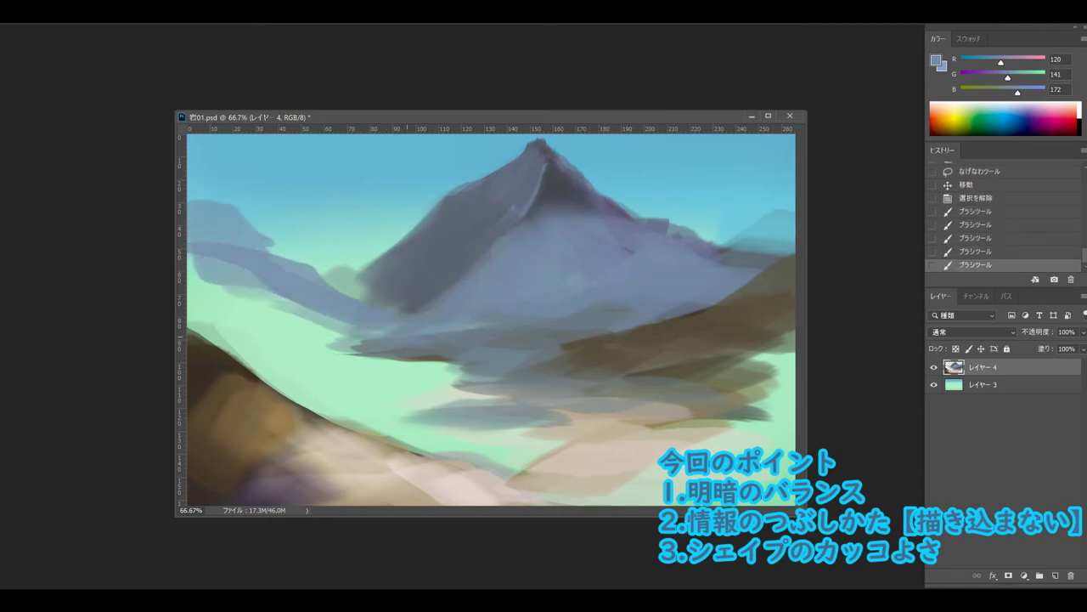
Block in an olive-brown hill over the left ridge and darken its lower side with sampled dark brown.
{"action": "left_click", "coordinate": [255, 366], "text": "alt"}
{"action": "mouse_move", "coordinate": [189, 208]}
{"action": "left_mouse_down"}
{"action": "mouse_move", "coordinate": [365, 340]}
{"action": "mouse_move", "coordinate": [315, 302]}
{"action": "left_mouse_up"}
{"action": "key", "text": "F5"}
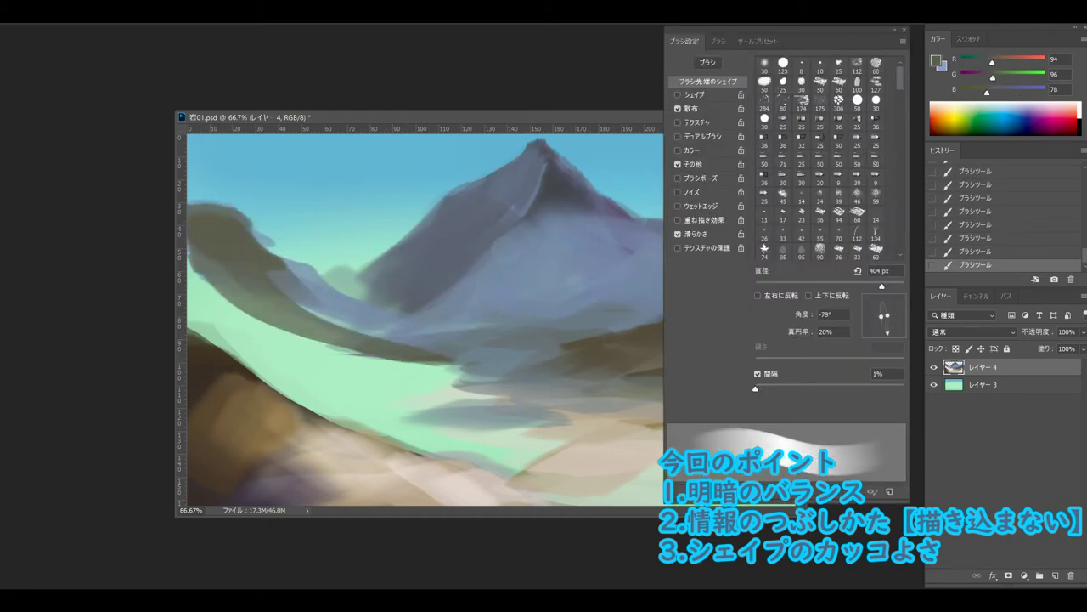
{"action": "key", "text": "F5"}
{"action": "left_click_drag", "start_coordinate": [191, 251], "coordinate": [267, 353]}
{"action": "left_click", "coordinate": [210, 379], "text": "alt"}
{"action": "left_click_drag", "start_coordinate": [193, 208], "coordinate": [338, 331]}
{"action": "left_click_drag", "start_coordinate": [195, 255], "coordinate": [364, 362]}
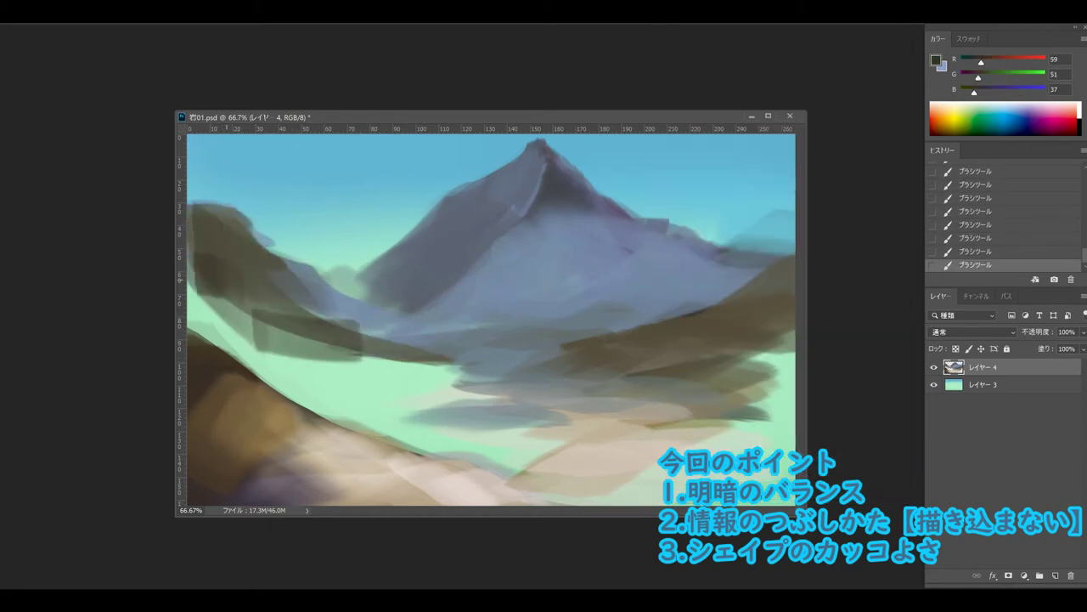
Extend the left hill's base into the valley and even out its body with sampled olive brown.
{"action": "left_click_drag", "start_coordinate": [198, 280], "coordinate": [451, 374]}
{"action": "key", "text": "F5"}
{"action": "key", "text": "F5"}
{"action": "left_click", "coordinate": [368, 357], "text": "alt"}
{"action": "left_click_drag", "start_coordinate": [386, 337], "coordinate": [255, 283]}
{"action": "left_click_drag", "start_coordinate": [253, 340], "coordinate": [188, 247]}
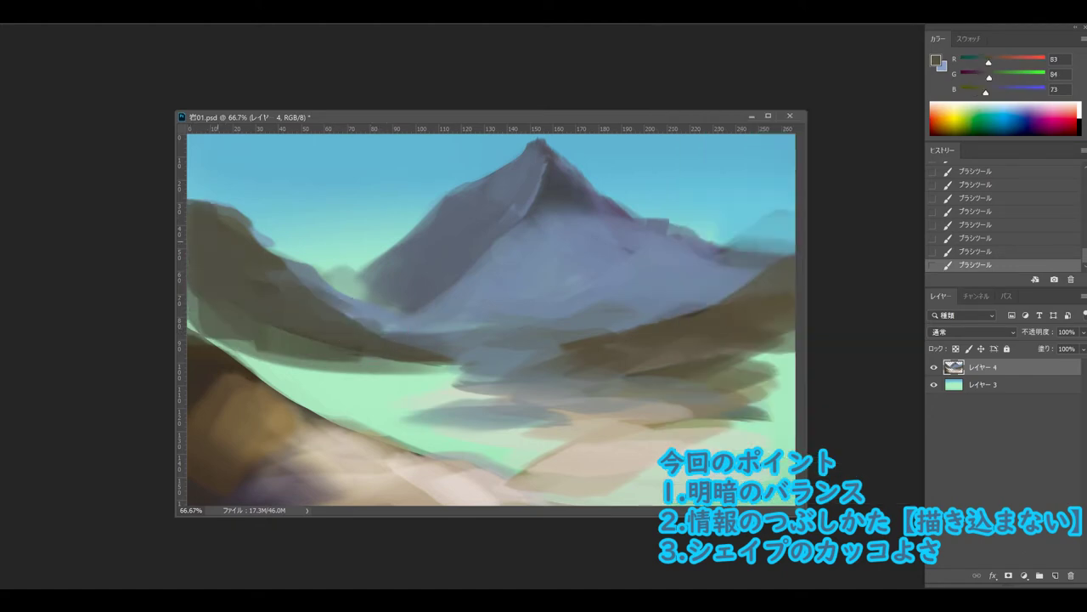
Trim the left hill's upper edge with the eraser and undo the last stroke.
{"action": "key", "text": "e"}
{"action": "left_click_drag", "start_coordinate": [212, 204], "coordinate": [281, 251]}
{"action": "mouse_move", "coordinate": [191, 204]}
{"action": "left_mouse_down"}
{"action": "mouse_move", "coordinate": [336, 265]}
{"action": "mouse_move", "coordinate": [395, 323]}
{"action": "left_mouse_up"}
{"action": "key", "text": "b"}
{"action": "key", "text": "ctrl+z"}
Paint sampled blue-grey facets on the mountain's left flank and raise a pointed summit on the left hill.
{"action": "key", "text": "F5"}
{"action": "left_click", "coordinate": [399, 280], "text": "alt"}
{"action": "mouse_move", "coordinate": [350, 311]}
{"action": "left_mouse_down"}
{"action": "mouse_move", "coordinate": [424, 331]}
{"action": "mouse_move", "coordinate": [438, 254]}
{"action": "left_mouse_up"}
{"action": "left_click_drag", "start_coordinate": [344, 276], "coordinate": [449, 220]}
{"action": "left_click_drag", "start_coordinate": [405, 253], "coordinate": [479, 228]}
{"action": "left_click_drag", "start_coordinate": [236, 266], "coordinate": [196, 191]}
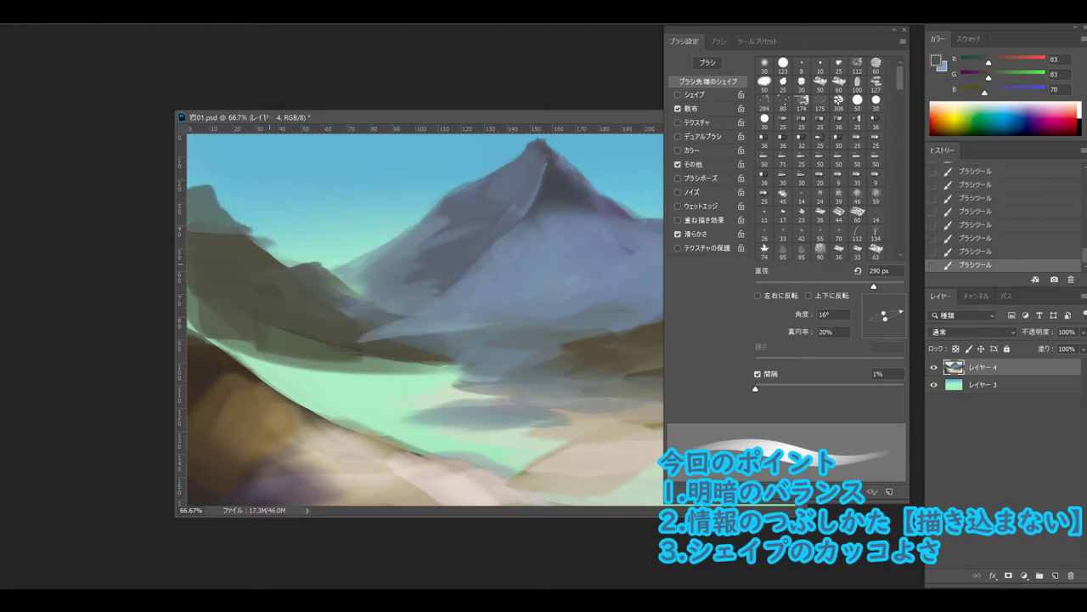
Paint a pale blue-green distant hill between the left hill and the mountain, undoing the last stroke.
{"action": "left_click_drag", "start_coordinate": [251, 231], "coordinate": [399, 239]}
{"action": "left_click", "coordinate": [339, 280], "text": "alt"}
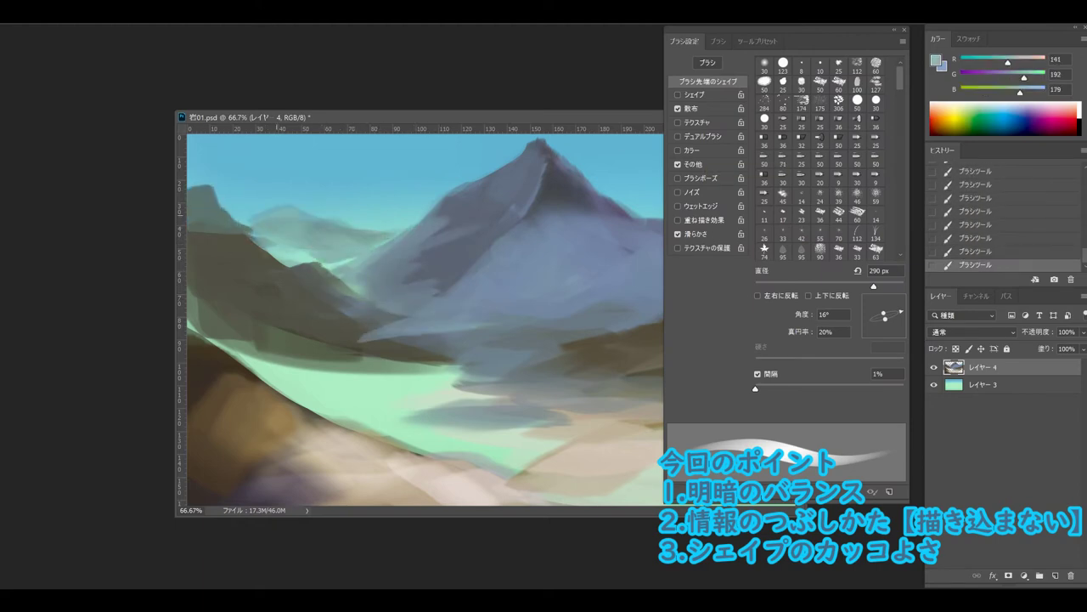
{"action": "key", "text": "ctrl+z"}
{"action": "left_click_drag", "start_coordinate": [255, 117], "coordinate": [246, 166]}
Erase the right side of the peak to carve a steep notch in its silhouette.
{"action": "key", "text": "e"}
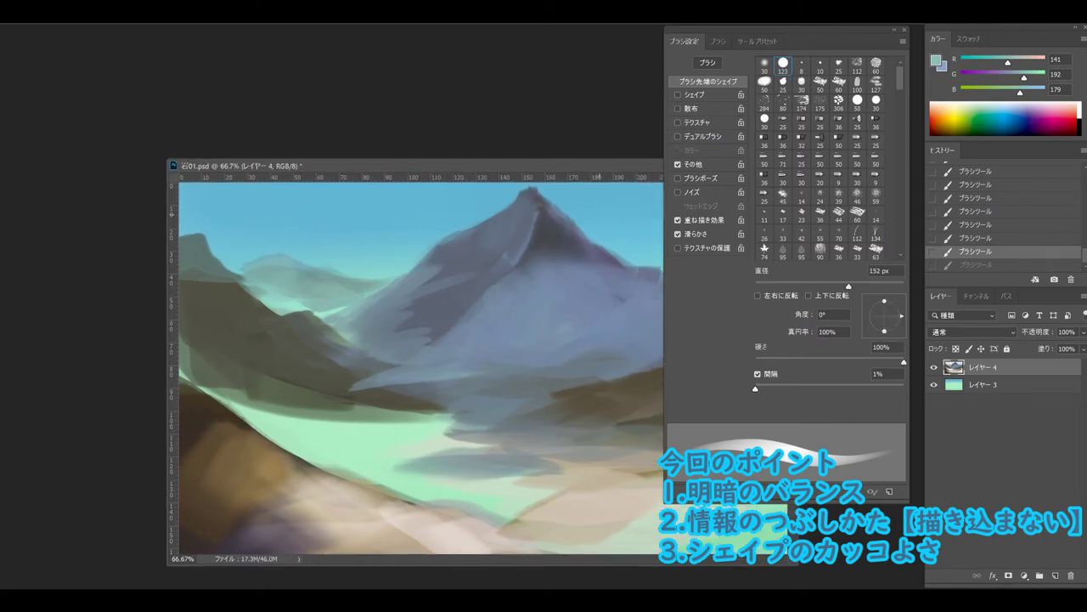
{"action": "left_click_drag", "start_coordinate": [553, 213], "coordinate": [628, 272]}
{"action": "mouse_move", "coordinate": [570, 238]}
{"action": "left_mouse_down"}
{"action": "mouse_move", "coordinate": [612, 289]}
{"action": "mouse_move", "coordinate": [595, 298]}
{"action": "left_mouse_up"}
{"action": "key", "text": "b"}
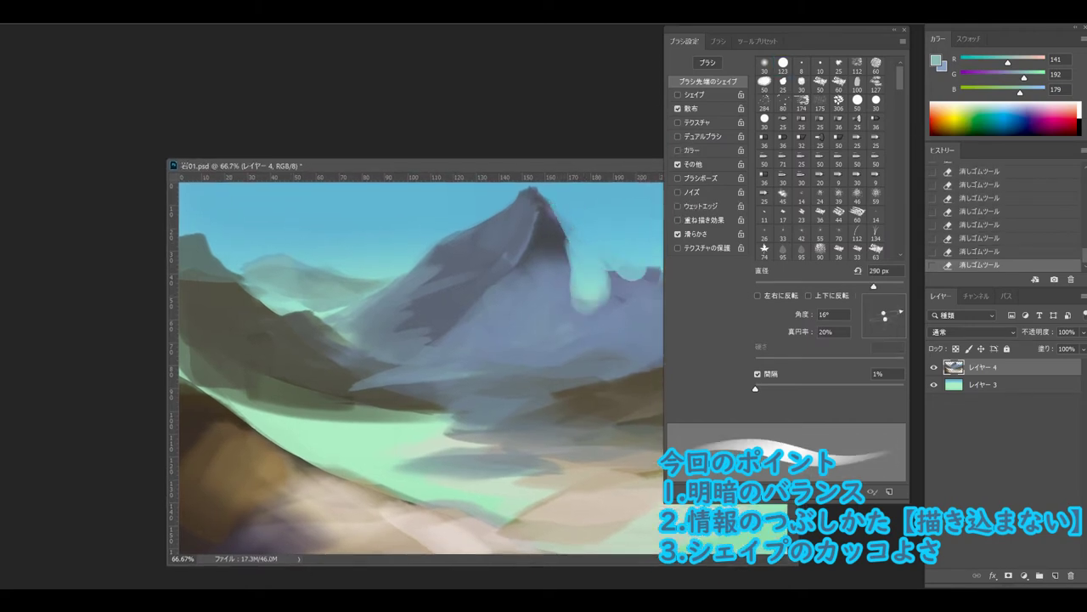
Add a stroke of sampled blue-grey to the peak's left face, undoing and redoing it to compare.
{"action": "left_click", "coordinate": [484, 251], "text": "alt"}
{"action": "left_click_drag", "start_coordinate": [458, 238], "coordinate": [514, 204]}
{"action": "key", "text": "ctrl+z"}
{"action": "left_click", "coordinate": [485, 251], "text": "alt"}
{"action": "key", "text": "ctrl+shift+z"}
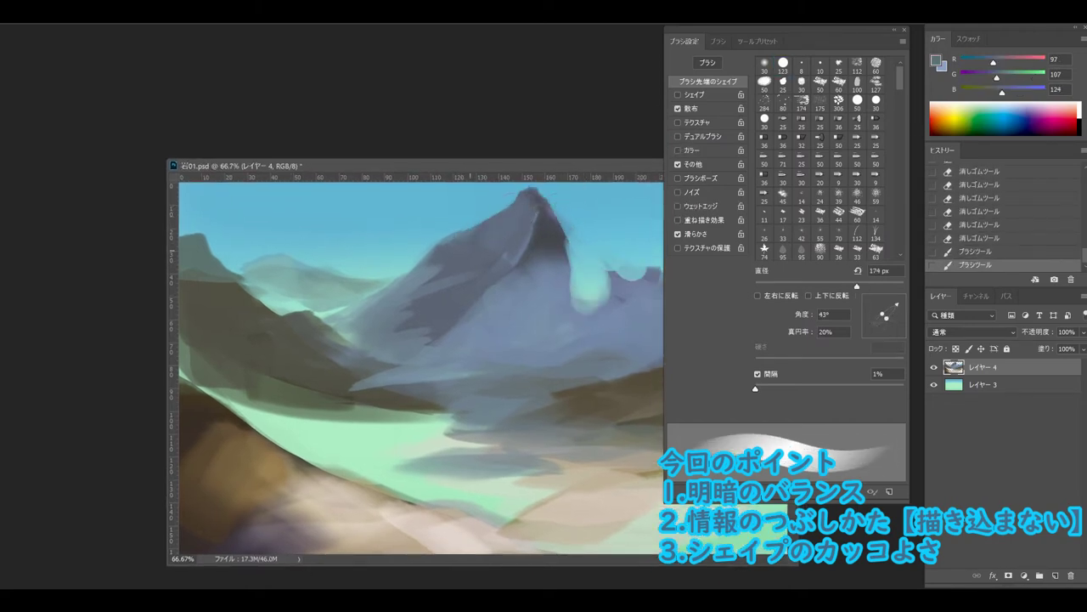
Turn on Shape Dynamics for the brush, rotate its tip, and stroke texture along the mountain's left flank.
{"action": "key", "text": "shift+Right"}
{"action": "key", "text": "shift+Right"}
{"action": "key", "text": "shift+Right"}
{"action": "key", "text": "shift+Right"}
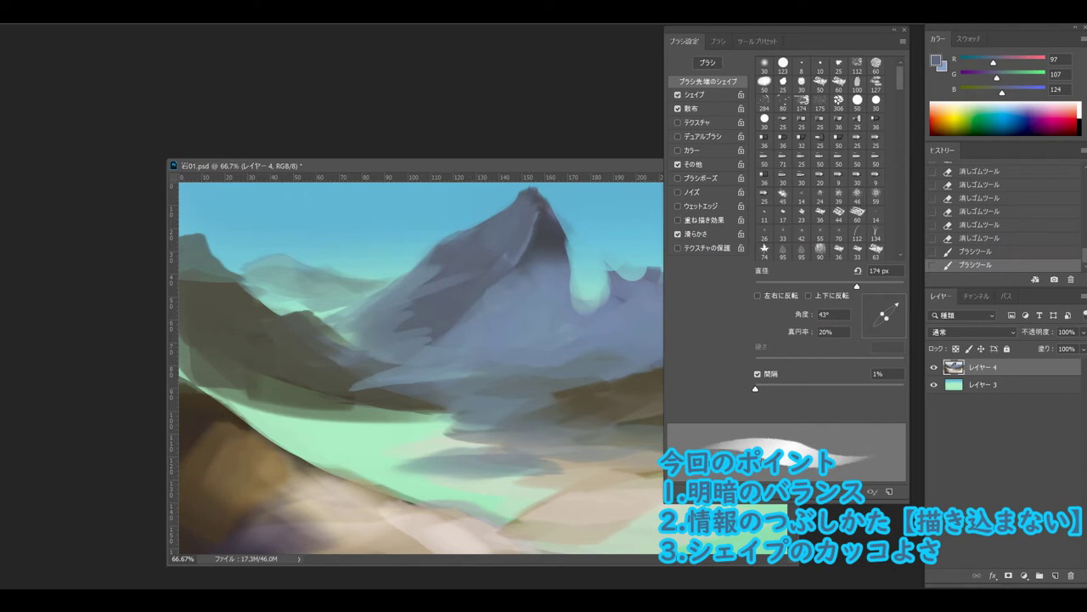
{"action": "left_click_drag", "start_coordinate": [399, 298], "coordinate": [446, 238]}
Trim the peak's edge with the eraser and stroke sampled dark grey down its right slope.
{"action": "key", "text": "e"}
{"action": "left_click_drag", "start_coordinate": [565, 174], "coordinate": [504, 197]}
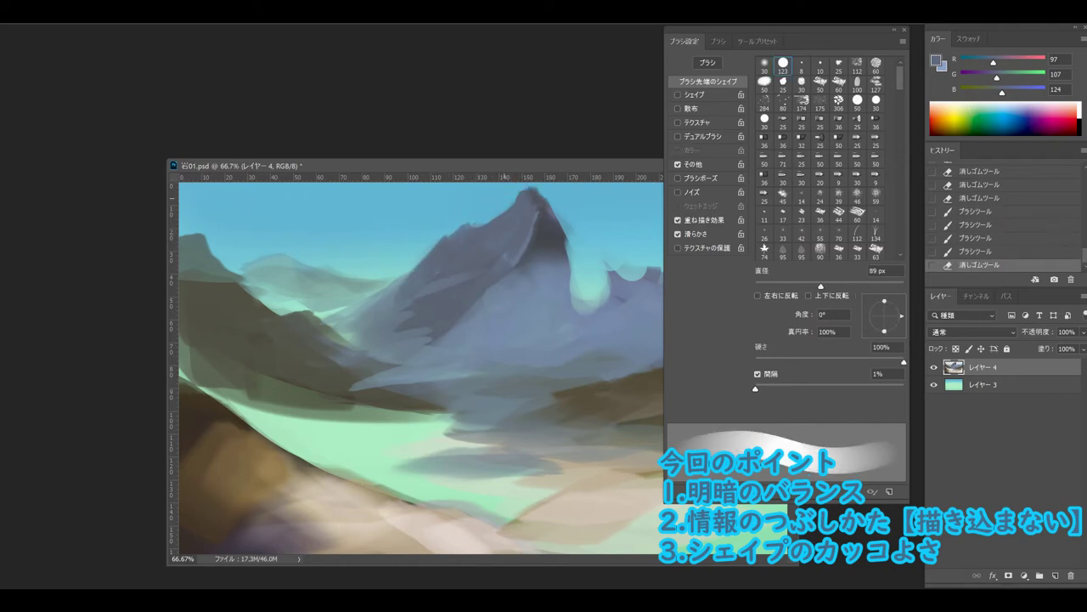
{"action": "key", "text": "b"}
{"action": "left_click", "coordinate": [552, 221], "text": "alt"}
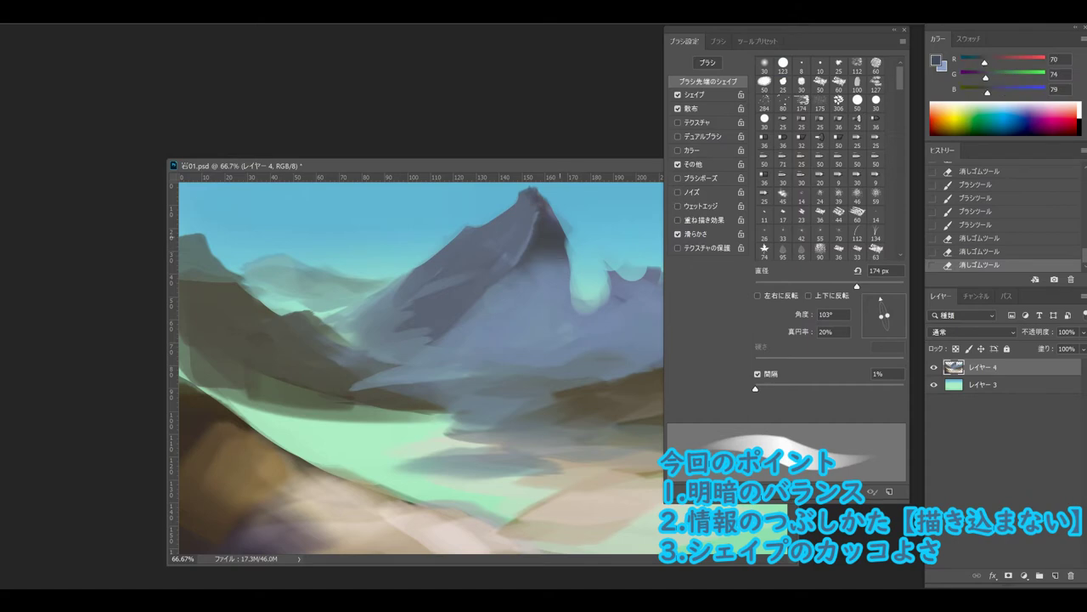
{"action": "left_click_drag", "start_coordinate": [571, 241], "coordinate": [567, 283]}
{"action": "mouse_move", "coordinate": [561, 216]}
{"action": "left_mouse_down"}
{"action": "mouse_move", "coordinate": [564, 248]}
{"action": "mouse_move", "coordinate": [613, 335]}
{"action": "left_mouse_up"}
Rotate the brush tip to -83°, enlarge it to 275 px, and paint the dark ridge across the notch and to its right.
{"action": "key", "text": "shift+Left"}
{"action": "key", "text": "shift+Left"}
{"action": "key", "text": "shift+Left"}
{"action": "key", "text": "shift+Left"}
{"action": "key", "text": "shift+Left"}
{"action": "key", "text": "shift+Left"}
{"action": "key", "text": "shift+Left"}
{"action": "key", "text": "shift+Left"}
{"action": "key", "text": "shift+Left"}
{"action": "key", "text": "shift+Left"}
{"action": "key", "text": "shift+Left"}
{"action": "key", "text": "shift+Left"}
{"action": "key", "text": "bracketright"}
{"action": "left_click_drag", "start_coordinate": [561, 255], "coordinate": [599, 330]}
{"action": "key", "text": "F5"}
{"action": "left_click", "coordinate": [566, 255], "text": "alt"}
{"action": "left_click_drag", "start_coordinate": [554, 234], "coordinate": [689, 281]}
{"action": "key", "text": "F5"}
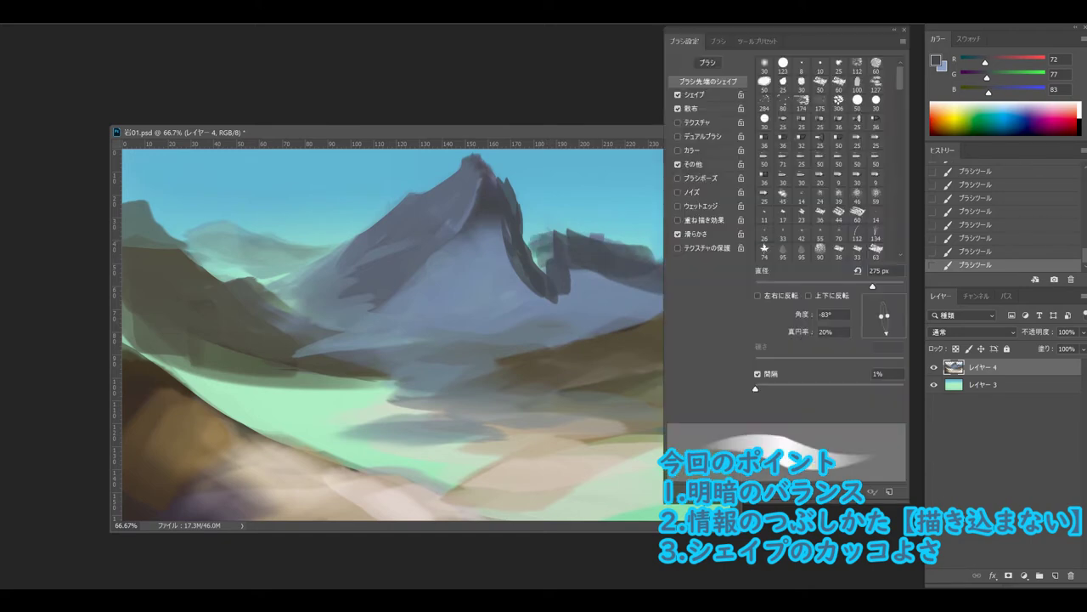
Rework the notch beside the peak with dark leaf-shaped dabs and sampled lighter blue-grey accents.
{"action": "key", "text": "F5"}
{"action": "left_click_drag", "start_coordinate": [557, 246], "coordinate": [554, 297]}
{"action": "mouse_move", "coordinate": [569, 255]}
{"action": "left_mouse_down"}
{"action": "mouse_move", "coordinate": [667, 280]}
{"action": "mouse_move", "coordinate": [518, 306]}
{"action": "left_mouse_up"}
{"action": "left_click", "coordinate": [544, 272], "text": "alt"}
{"action": "left_click", "coordinate": [508, 230], "text": "alt"}
{"action": "left_click_drag", "start_coordinate": [520, 223], "coordinate": [578, 293]}
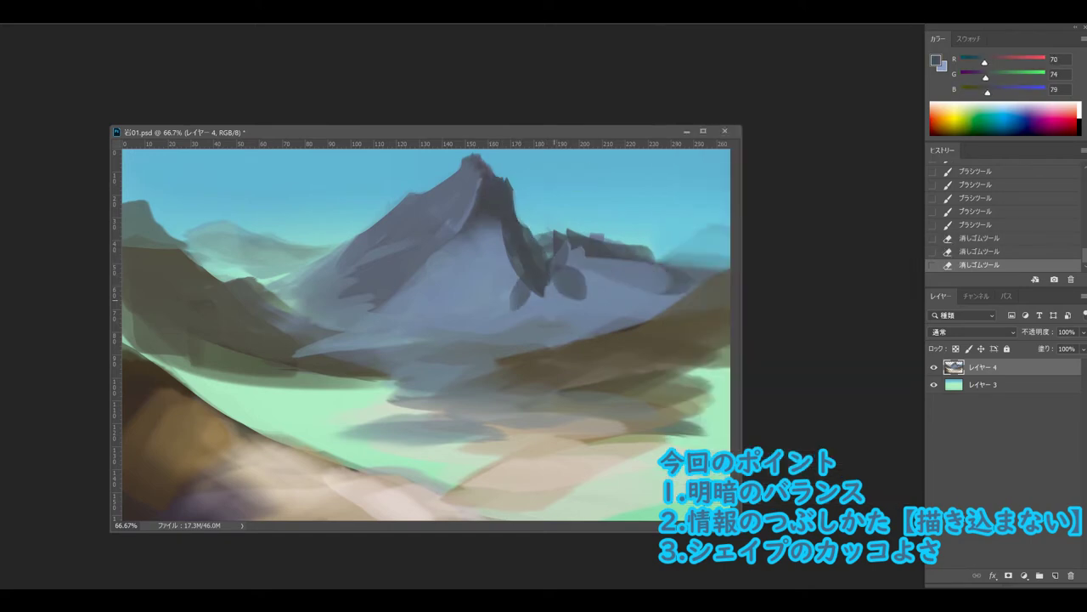
{"action": "left_click", "coordinate": [552, 306], "text": "alt"}
{"action": "left_click_drag", "start_coordinate": [539, 262], "coordinate": [544, 274]}
{"action": "left_click_drag", "start_coordinate": [537, 282], "coordinate": [544, 296]}
Block in a blue lake over the pale green ground behind the foreground slope.
{"action": "mouse_move", "coordinate": [443, 429]}
{"action": "left_mouse_down"}
{"action": "mouse_move", "coordinate": [238, 400]}
{"action": "mouse_move", "coordinate": [305, 416]}
{"action": "left_mouse_up"}
{"action": "left_click", "coordinate": [255, 399], "text": "alt"}
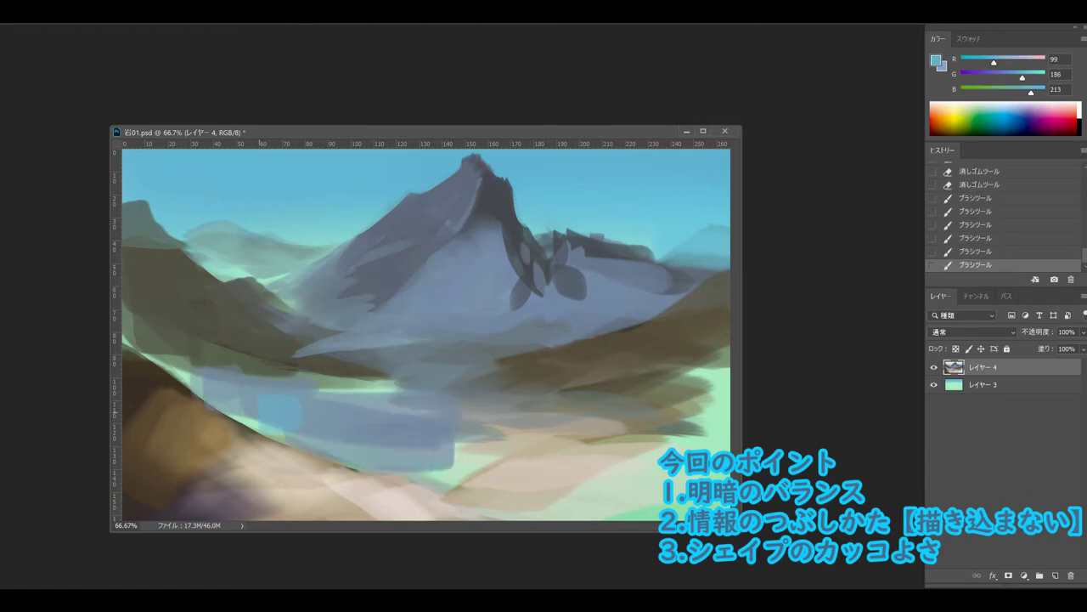
{"action": "left_click_drag", "start_coordinate": [247, 399], "coordinate": [408, 434]}
Paint a sampled grey-brown band along the lake's far shore, undoing the last stroke.
{"action": "left_click", "coordinate": [476, 399], "text": "alt"}
{"action": "left_click_drag", "start_coordinate": [489, 408], "coordinate": [252, 382]}
{"action": "mouse_move", "coordinate": [209, 373]}
{"action": "left_mouse_down"}
{"action": "mouse_move", "coordinate": [367, 391]}
{"action": "mouse_move", "coordinate": [430, 360]}
{"action": "left_mouse_up"}
{"action": "key", "text": "ctrl+z"}
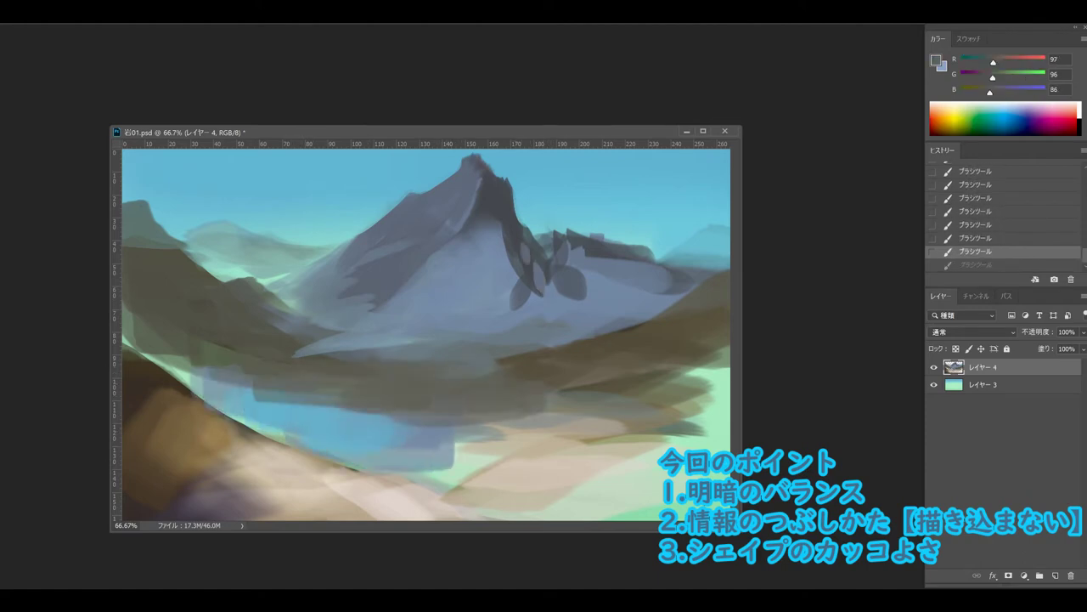
Shade the face of the right-hand ridge with a sampled blue-grey.
{"action": "right_click", "coordinate": [663, 272]}
{"action": "key", "text": "Escape"}
{"action": "left_click", "coordinate": [633, 272], "text": "alt"}
{"action": "left_click_drag", "start_coordinate": [603, 259], "coordinate": [668, 289]}
Repaint the left hill's slope with sampled blue-grey strokes and darker olive-grey strokes.
{"action": "left_click", "coordinate": [410, 351], "text": "alt"}
{"action": "mouse_move", "coordinate": [338, 344]}
{"action": "left_mouse_down"}
{"action": "mouse_move", "coordinate": [178, 345]}
{"action": "mouse_move", "coordinate": [148, 271]}
{"action": "left_mouse_up"}
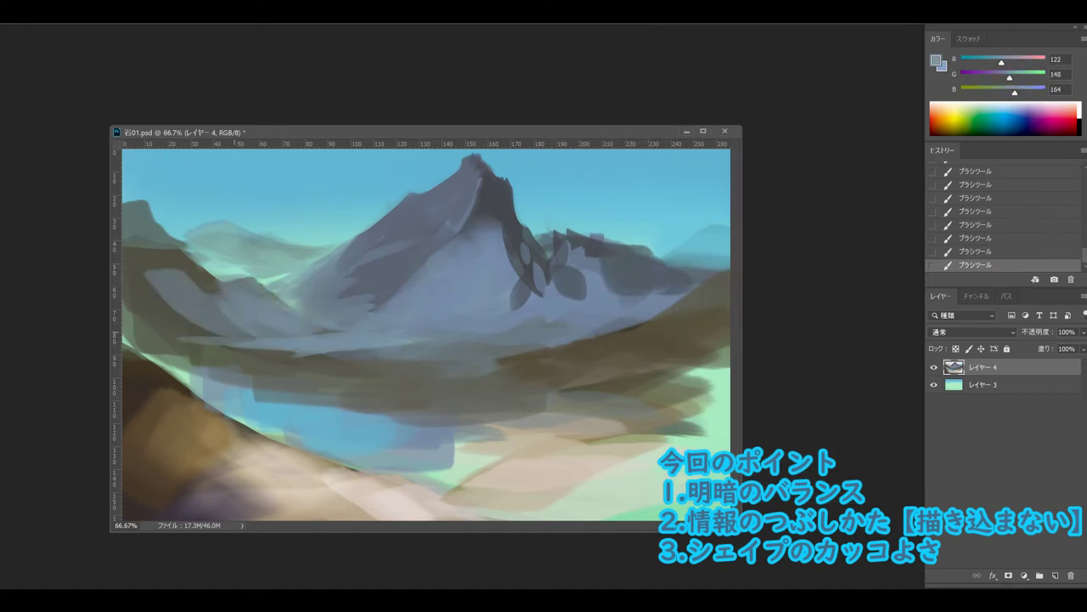
{"action": "left_click_drag", "start_coordinate": [221, 297], "coordinate": [124, 246]}
{"action": "left_click", "coordinate": [448, 368], "text": "alt"}
{"action": "left_click_drag", "start_coordinate": [194, 236], "coordinate": [128, 273]}
{"action": "left_click_drag", "start_coordinate": [275, 347], "coordinate": [222, 316]}
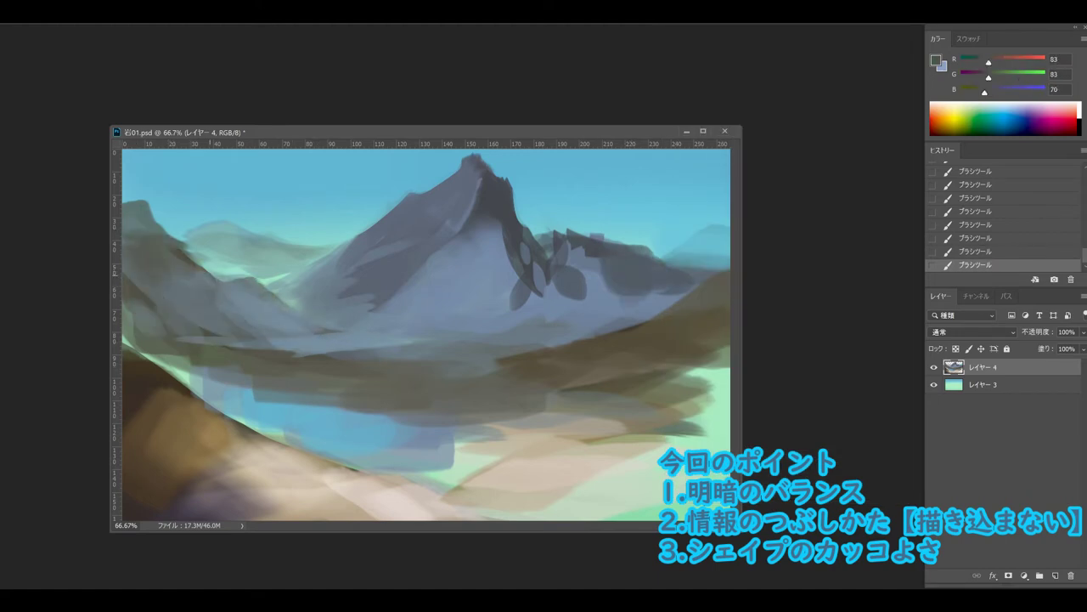
{"action": "left_click_drag", "start_coordinate": [337, 352], "coordinate": [197, 297]}
Paint tan sunlit patches at the mountain's foot and across the right-hand flats, undoing and repainting one stroke.
{"action": "left_click", "coordinate": [440, 361], "text": "alt"}
{"action": "left_click_drag", "start_coordinate": [440, 361], "coordinate": [519, 342]}
{"action": "key", "text": "ctrl+z"}
{"action": "mouse_move", "coordinate": [400, 353]}
{"action": "left_mouse_down"}
{"action": "mouse_move", "coordinate": [490, 359]}
{"action": "mouse_move", "coordinate": [540, 341]}
{"action": "left_mouse_up"}
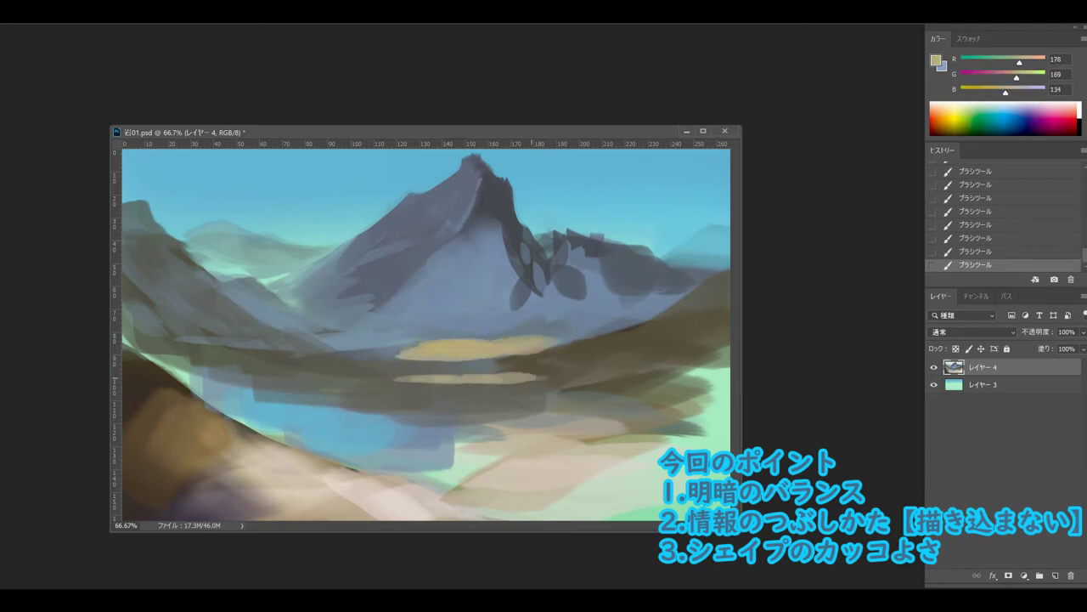
{"action": "left_click_drag", "start_coordinate": [497, 378], "coordinate": [561, 399]}
{"action": "left_click_drag", "start_coordinate": [587, 480], "coordinate": [650, 489]}
Cover the right foreground with sampled olive strokes up to the lake's edge.
{"action": "left_click", "coordinate": [671, 336], "text": "alt"}
{"action": "left_click_drag", "start_coordinate": [544, 510], "coordinate": [722, 425]}
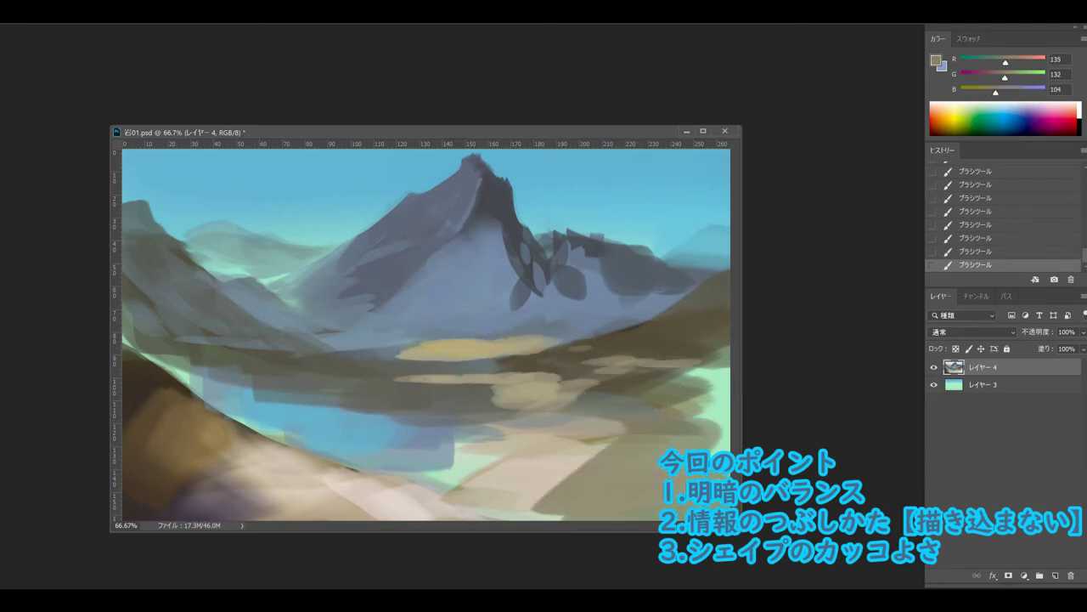
{"action": "left_click_drag", "start_coordinate": [612, 459], "coordinate": [722, 374]}
{"action": "left_click_drag", "start_coordinate": [485, 510], "coordinate": [662, 464]}
{"action": "left_click_drag", "start_coordinate": [391, 509], "coordinate": [561, 467]}
{"action": "left_click_drag", "start_coordinate": [373, 472], "coordinate": [620, 425]}
Darken the right slope and the left foreground with sampled browns, enlarging the document window to reach the canvas corner.
{"action": "left_click", "coordinate": [672, 357], "text": "alt"}
{"action": "left_click_drag", "start_coordinate": [722, 357], "coordinate": [629, 463]}
{"action": "left_click_drag", "start_coordinate": [632, 472], "coordinate": [726, 514]}
{"action": "left_click_drag", "start_coordinate": [178, 421], "coordinate": [162, 463]}
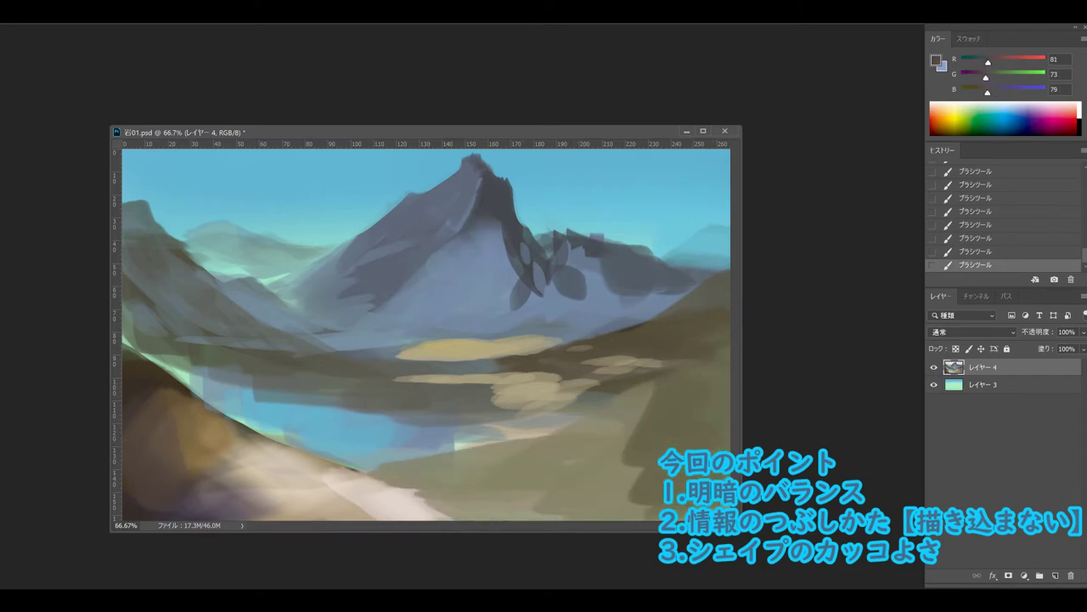
{"action": "left_click_drag", "start_coordinate": [741, 531], "coordinate": [922, 562]}
{"action": "left_click_drag", "start_coordinate": [645, 527], "coordinate": [714, 476]}
{"action": "left_click_drag", "start_coordinate": [714, 442], "coordinate": [807, 395]}
{"action": "left_click", "coordinate": [716, 371], "text": "alt"}
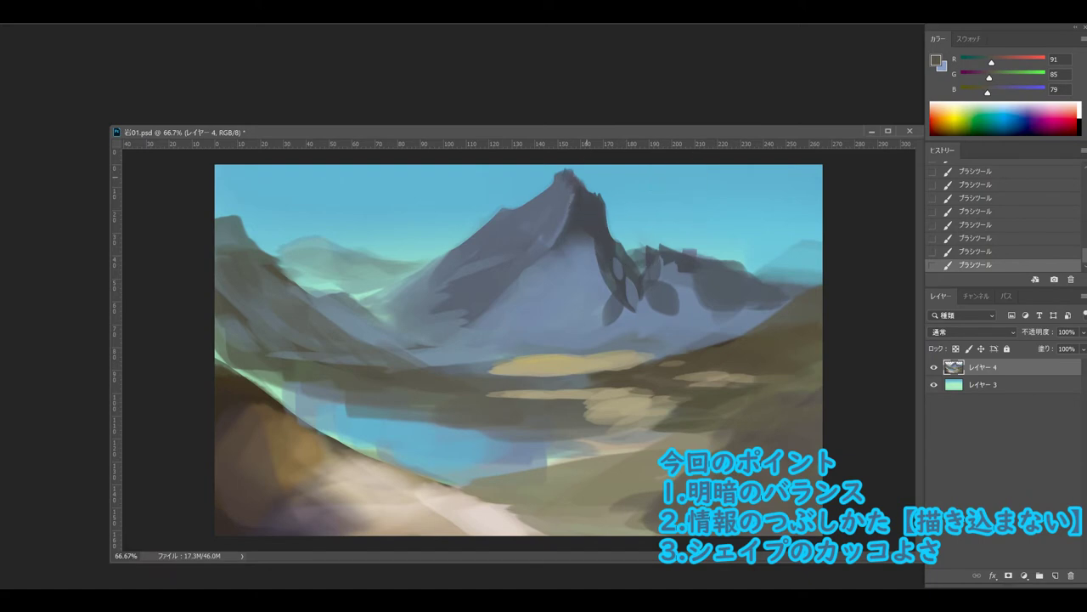
Move Layer 4 down to leave more sky and repaint the peak with a sharper summit and a stepped left ridge.
{"action": "left_click_drag", "start_coordinate": [652, 363], "coordinate": [655, 397]}
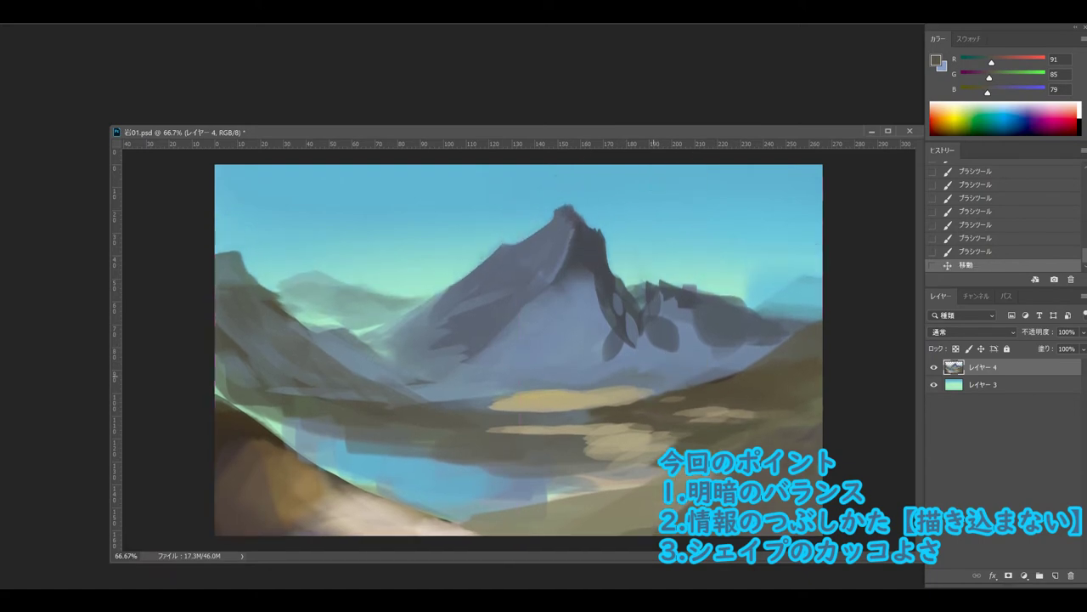
{"action": "key", "text": "b"}
{"action": "left_click", "coordinate": [548, 255], "text": "alt"}
{"action": "mouse_move", "coordinate": [544, 247]}
{"action": "left_mouse_down"}
{"action": "mouse_move", "coordinate": [569, 229]}
{"action": "mouse_move", "coordinate": [565, 199]}
{"action": "mouse_move", "coordinate": [420, 297]}
{"action": "left_mouse_up"}
{"action": "key", "text": "F5"}
{"action": "mouse_move", "coordinate": [437, 284]}
{"action": "left_mouse_down"}
{"action": "mouse_move", "coordinate": [361, 318]}
{"action": "mouse_move", "coordinate": [338, 313]}
{"action": "mouse_move", "coordinate": [367, 318]}
{"action": "left_mouse_up"}
Enlarge the brush to 278 px and repaint the distant left hill in sampled blue-grey.
{"action": "key", "text": "bracketright"}
{"action": "left_click", "coordinate": [413, 311], "text": "alt"}
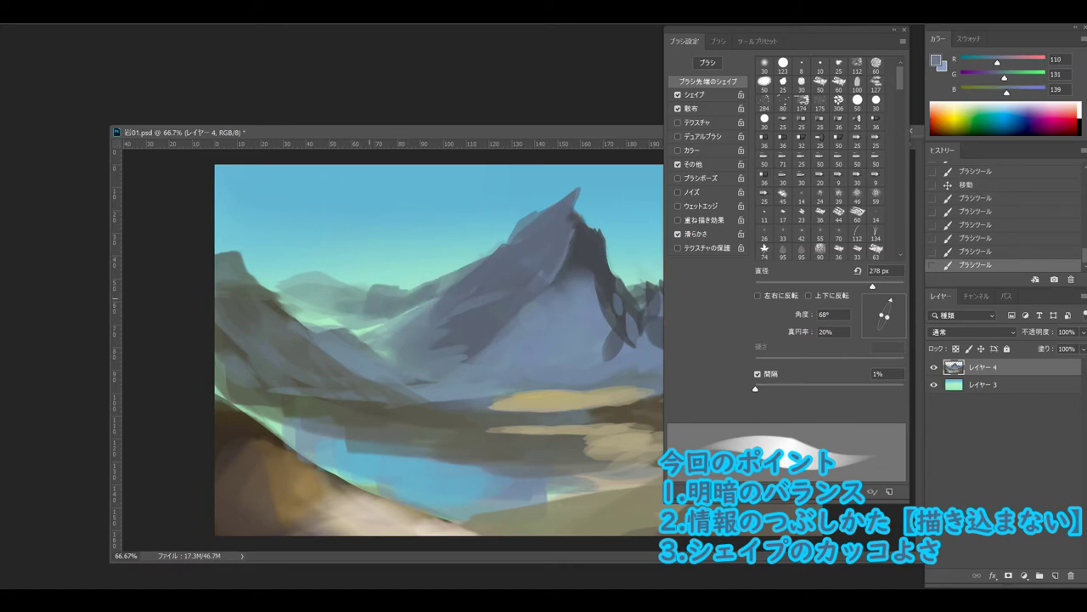
{"action": "left_click", "coordinate": [340, 289], "text": "alt"}
{"action": "left_click_drag", "start_coordinate": [374, 270], "coordinate": [285, 315]}
{"action": "left_click_drag", "start_coordinate": [297, 132], "coordinate": [235, 88]}
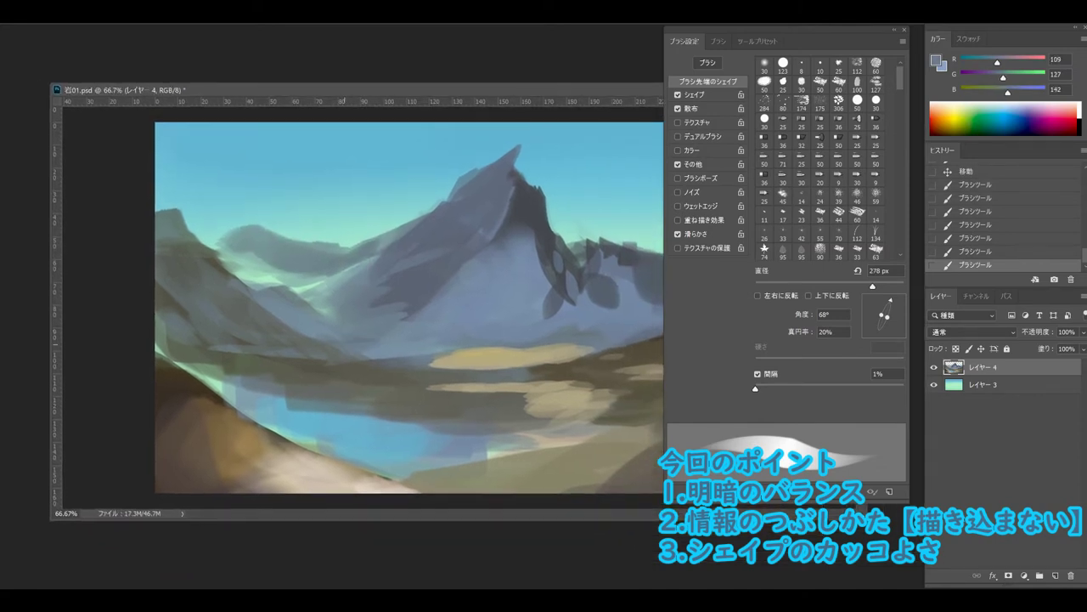
Paint the peak's left face with broad tan and orange sunlit strokes.
{"action": "mouse_move", "coordinate": [454, 212]}
{"action": "left_mouse_down"}
{"action": "mouse_move", "coordinate": [502, 162]}
{"action": "mouse_move", "coordinate": [503, 234]}
{"action": "mouse_move", "coordinate": [438, 280]}
{"action": "left_mouse_up"}
{"action": "left_click", "coordinate": [472, 204], "text": "alt"}
{"action": "key", "text": "bracketright"}
{"action": "key", "text": "bracketright"}
{"action": "mouse_move", "coordinate": [492, 197]}
{"action": "left_mouse_down"}
{"action": "mouse_move", "coordinate": [389, 272]}
{"action": "mouse_move", "coordinate": [378, 297]}
{"action": "left_mouse_up"}
Reduce the brush to 233 px and refine the summit tip and the peak's shadow edge with sampled blue-greys.
{"action": "key", "text": "bracketleft"}
{"action": "key", "text": "bracketleft"}
{"action": "key", "text": "bracketleft"}
{"action": "left_click", "coordinate": [493, 272], "text": "alt"}
{"action": "left_click_drag", "start_coordinate": [526, 204], "coordinate": [543, 255]}
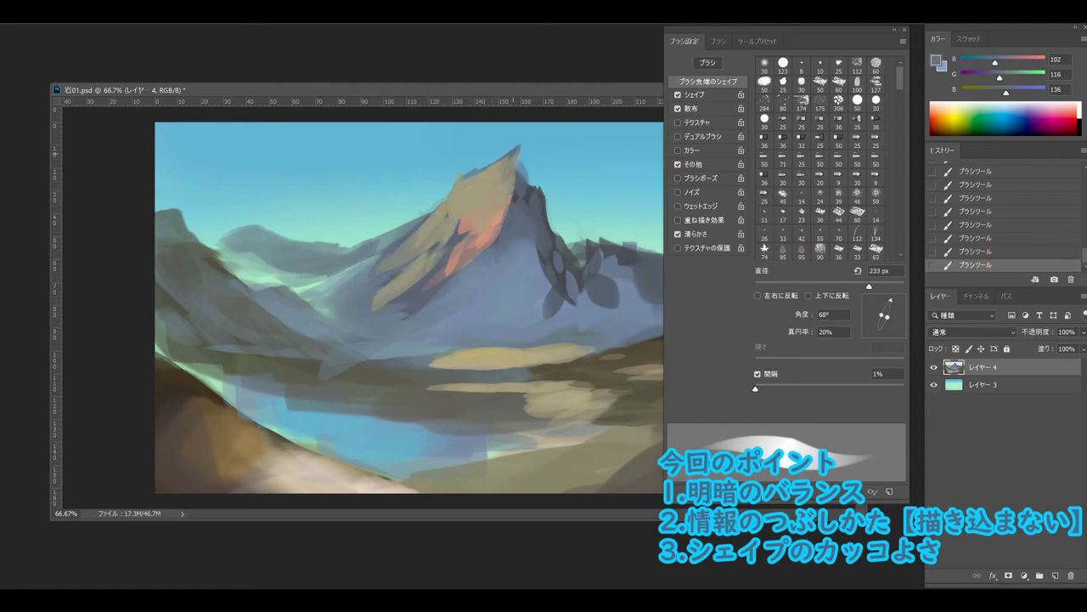
{"action": "left_click_drag", "start_coordinate": [518, 145], "coordinate": [527, 195]}
{"action": "left_click", "coordinate": [475, 204], "text": "alt"}
{"action": "left_click", "coordinate": [527, 157], "text": "alt"}
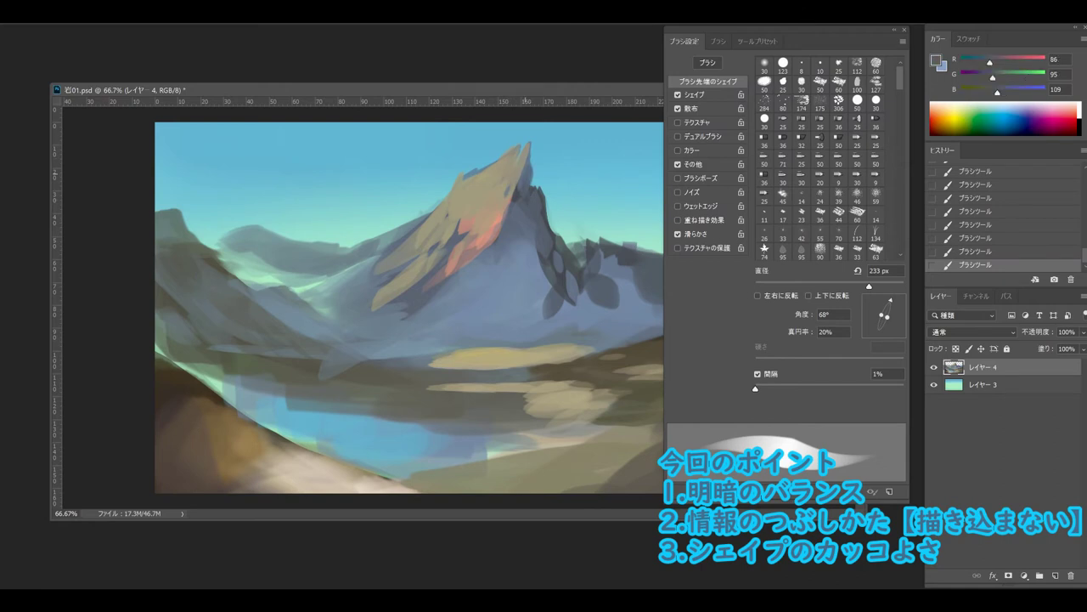
Enlarge the brush to 303 px and add warm streaks and dark accents down the centre of the peak.
{"action": "left_click", "coordinate": [503, 256], "text": "alt"}
{"action": "key", "text": "bracketright"}
{"action": "key", "text": "bracketright"}
{"action": "key", "text": "bracketright"}
{"action": "left_click", "coordinate": [510, 204], "text": "alt"}
{"action": "key", "text": "bracketright"}
{"action": "key", "text": "bracketright"}
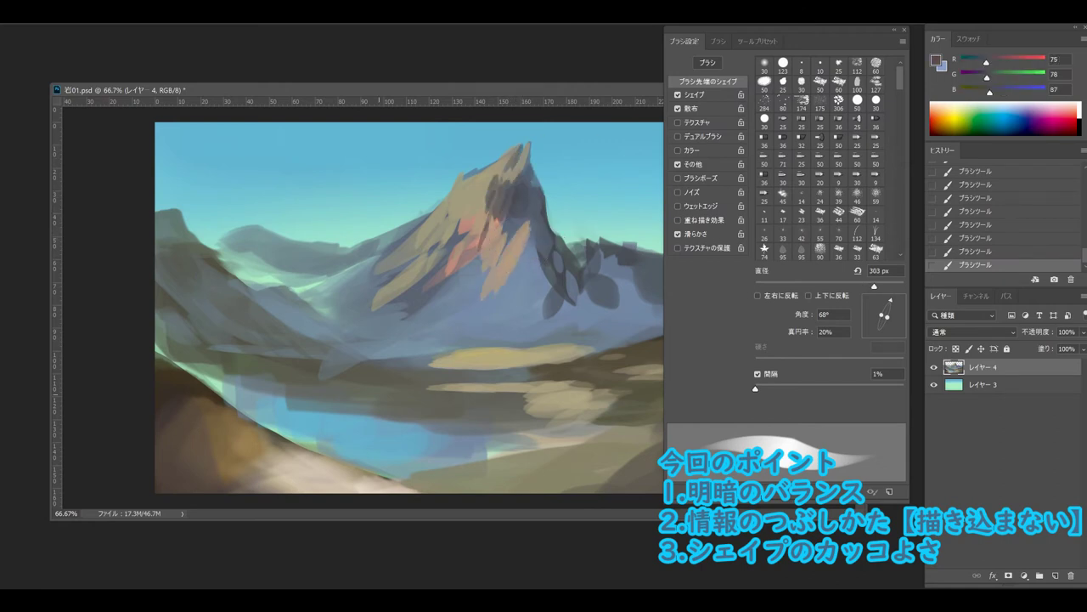
Extend tan light and grey shadow strokes down the mountain's left flank and onto the distant hill.
{"action": "left_click", "coordinate": [552, 251], "text": "alt"}
{"action": "left_click", "coordinate": [422, 217], "text": "alt"}
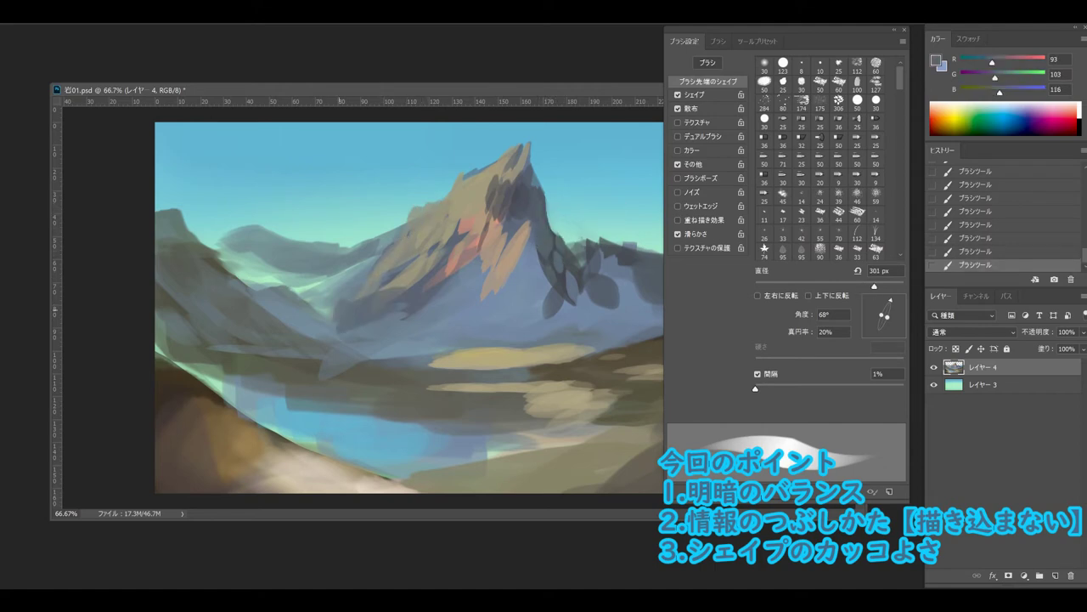
{"action": "key", "text": "bracketright"}
{"action": "key", "text": "bracketright"}
{"action": "key", "text": "bracketright"}
{"action": "left_click", "coordinate": [344, 254], "text": "alt"}
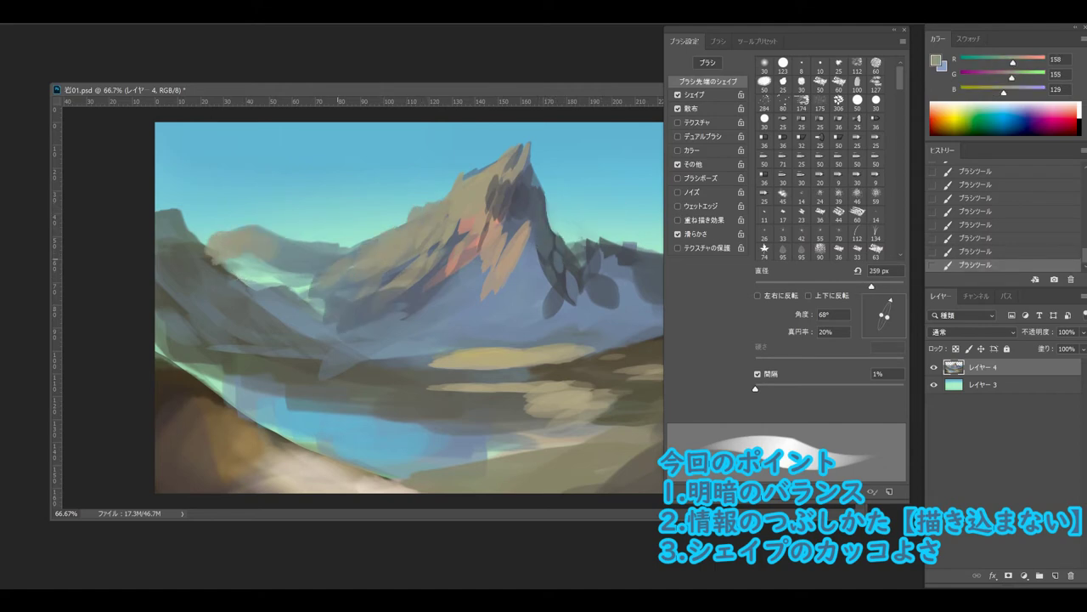
Shade the distant hill's right face in dark grey, undo the last stroke, and soften its base with sampled pale green.
{"action": "key", "text": "x"}
{"action": "left_click_drag", "start_coordinate": [293, 244], "coordinate": [328, 281]}
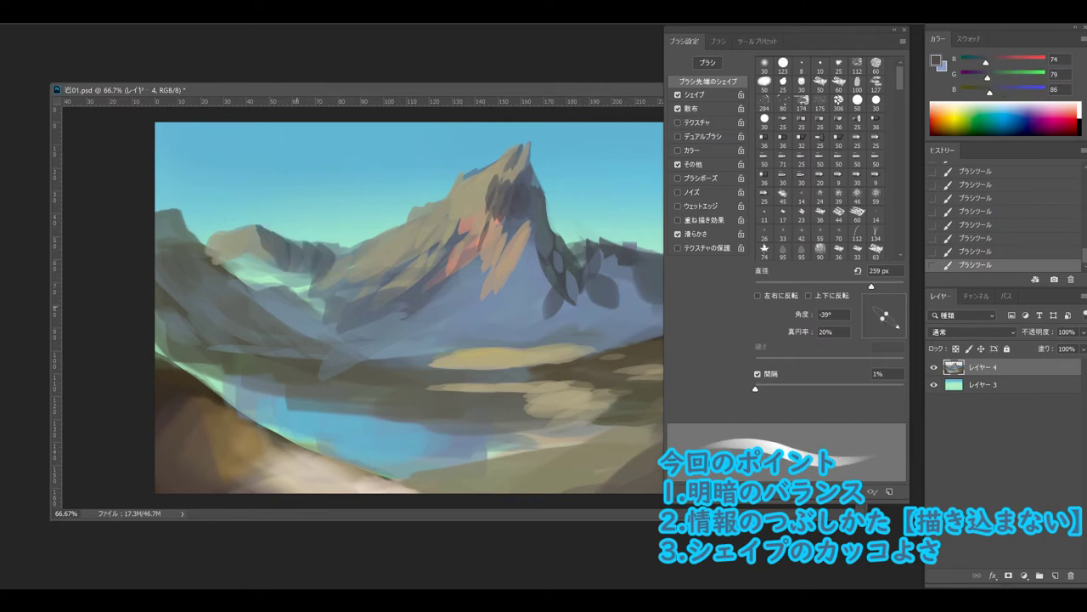
{"action": "key", "text": "ctrl+z"}
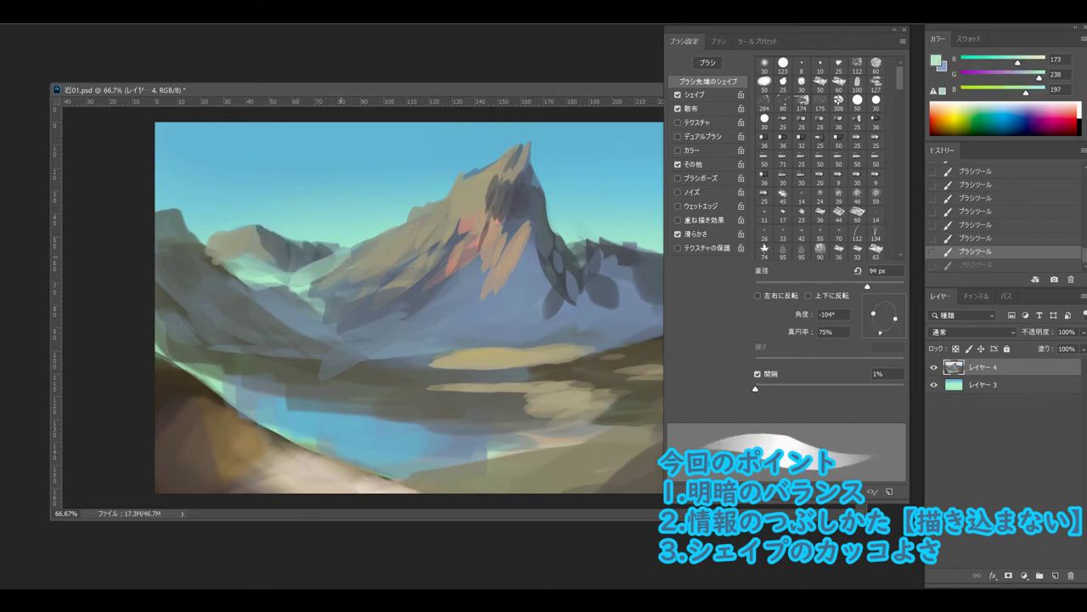
{"action": "left_click", "coordinate": [331, 269], "text": "alt"}
{"action": "left_click_drag", "start_coordinate": [338, 255], "coordinate": [285, 281]}
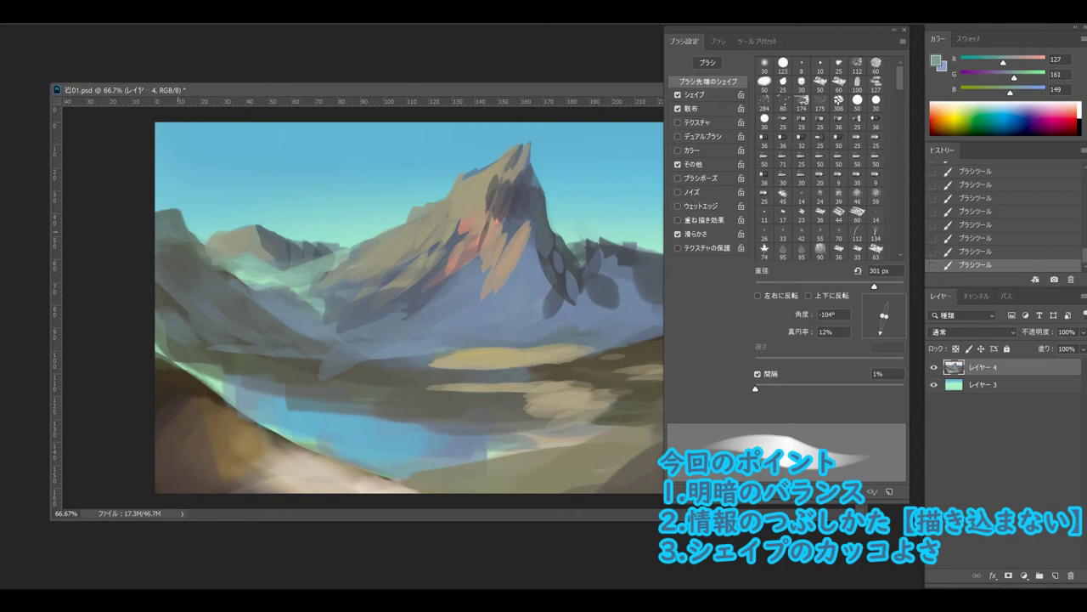
Reshape the left hill's crest and slope with sampled grey-greens using a 301 px brush at 12% roundness.
{"action": "left_click", "coordinate": [197, 248], "text": "alt"}
{"action": "left_click_drag", "start_coordinate": [161, 204], "coordinate": [230, 289]}
{"action": "left_click", "coordinate": [376, 394], "text": "alt"}
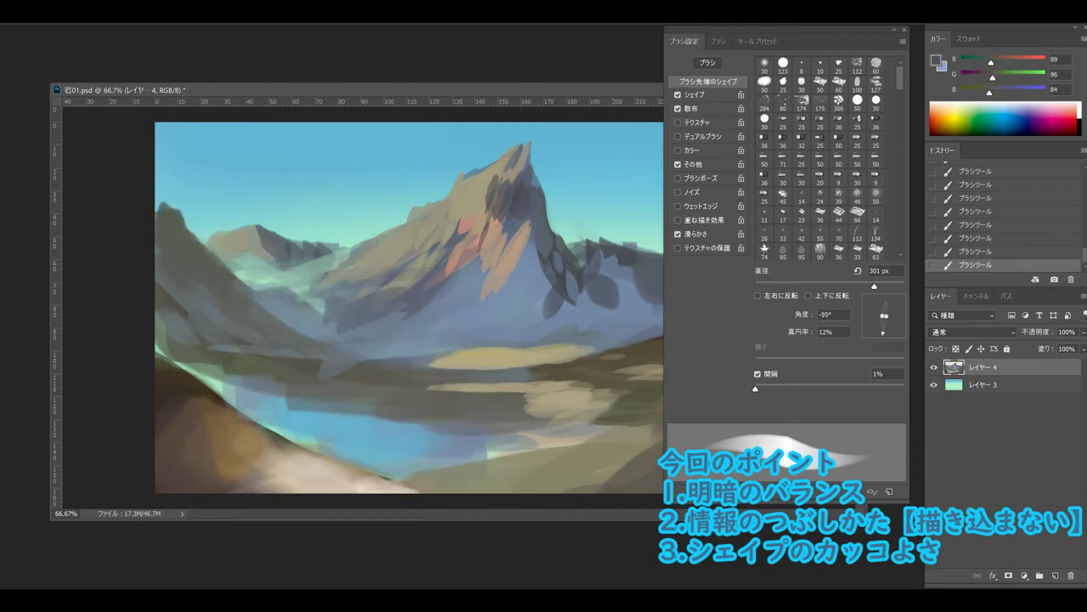
{"action": "left_click_drag", "start_coordinate": [289, 308], "coordinate": [263, 289]}
{"action": "left_click", "coordinate": [255, 280], "text": "alt"}
{"action": "left_click_drag", "start_coordinate": [216, 250], "coordinate": [268, 299]}
{"action": "left_click", "coordinate": [270, 320], "text": "alt"}
{"action": "left_click", "coordinate": [265, 297], "text": "alt"}
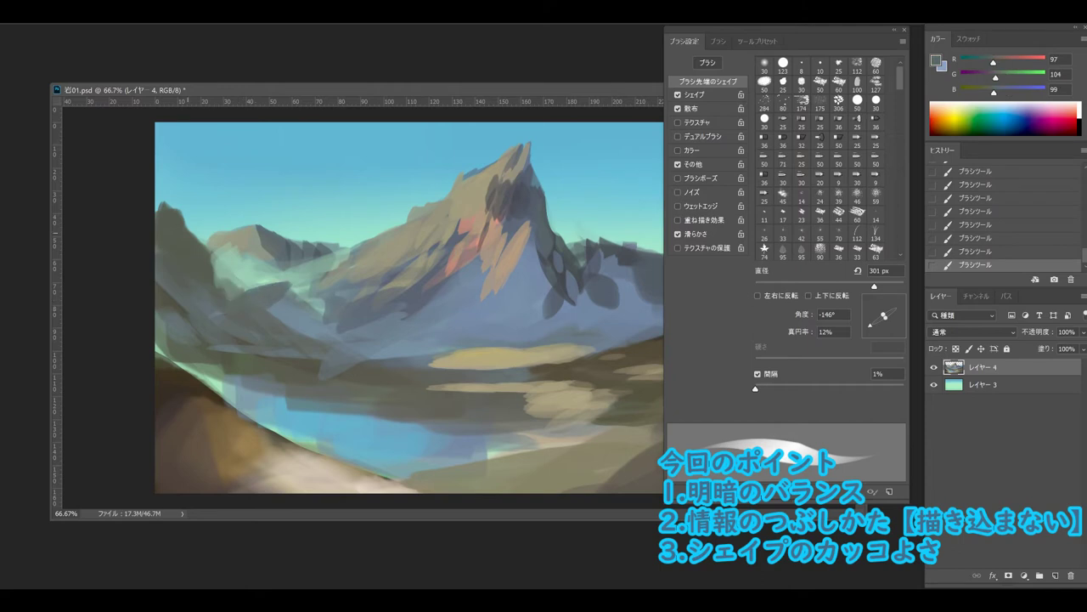
Extend the tan flats toward the lake and select a darker ochre from the canvas.
{"action": "left_click", "coordinate": [510, 421], "text": "alt"}
{"action": "mouse_move", "coordinate": [569, 424]}
{"action": "left_mouse_down"}
{"action": "mouse_move", "coordinate": [442, 420]}
{"action": "mouse_move", "coordinate": [560, 416]}
{"action": "left_mouse_up"}
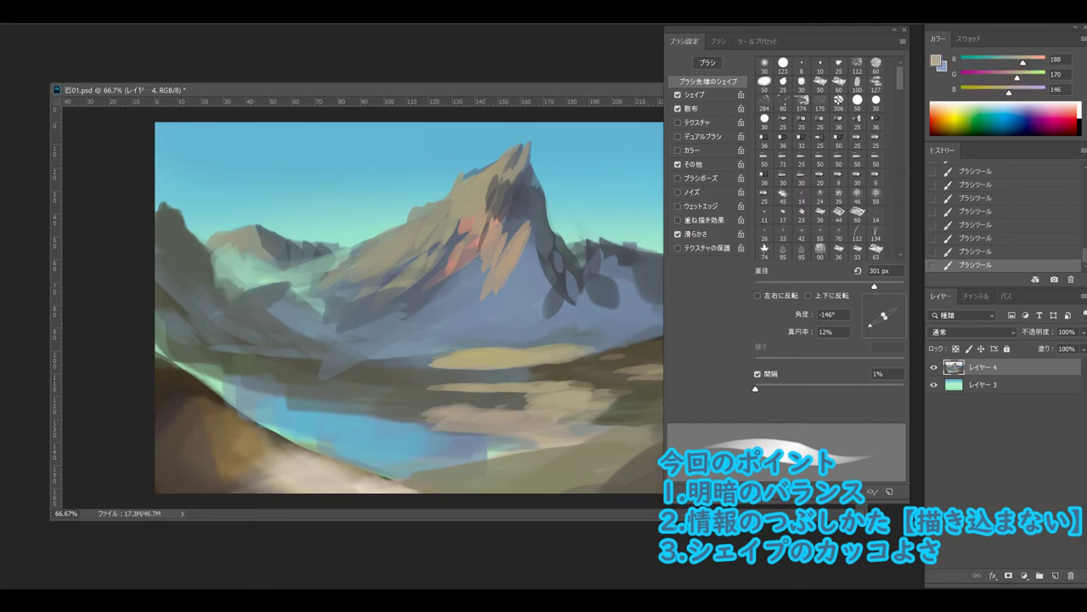
{"action": "left_click", "coordinate": [937, 61]}
{"action": "left_click", "coordinate": [648, 122]}
{"action": "left_click", "coordinate": [435, 391], "text": "alt"}
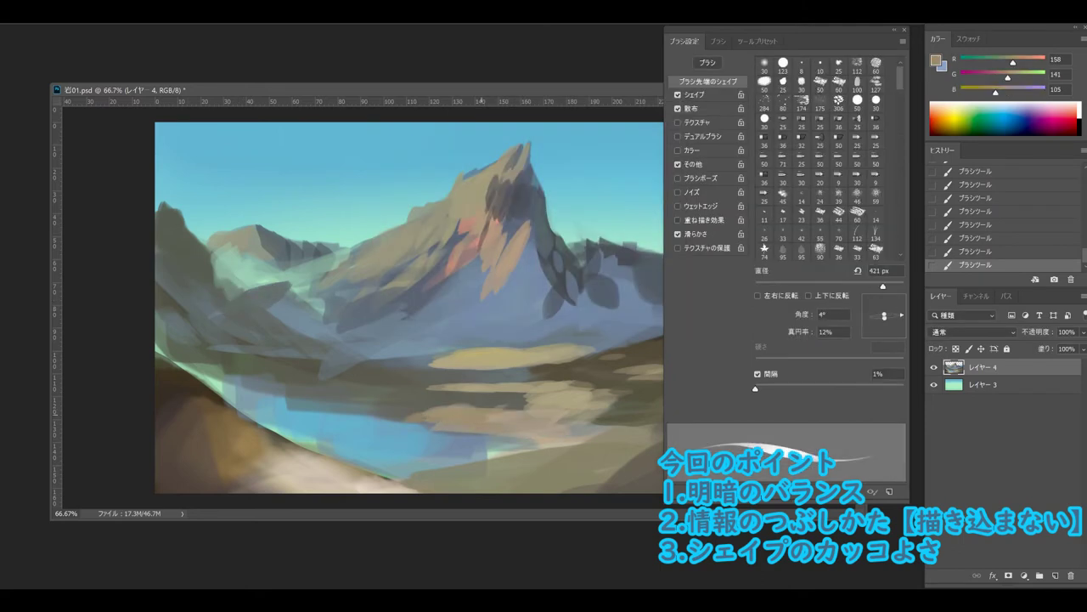
Paint horizontal ochre bands along the lake's far shore with the tip at 4°, undoing one stroke.
{"action": "left_click_drag", "start_coordinate": [450, 406], "coordinate": [361, 404]}
{"action": "left_click_drag", "start_coordinate": [365, 377], "coordinate": [440, 377]}
{"action": "left_click_drag", "start_coordinate": [392, 350], "coordinate": [221, 378]}
{"action": "key", "text": "ctrl+z"}
{"action": "left_click", "coordinate": [425, 381], "text": "alt"}
{"action": "left_click", "coordinate": [246, 357], "text": "alt"}
{"action": "key", "text": "bracketright"}
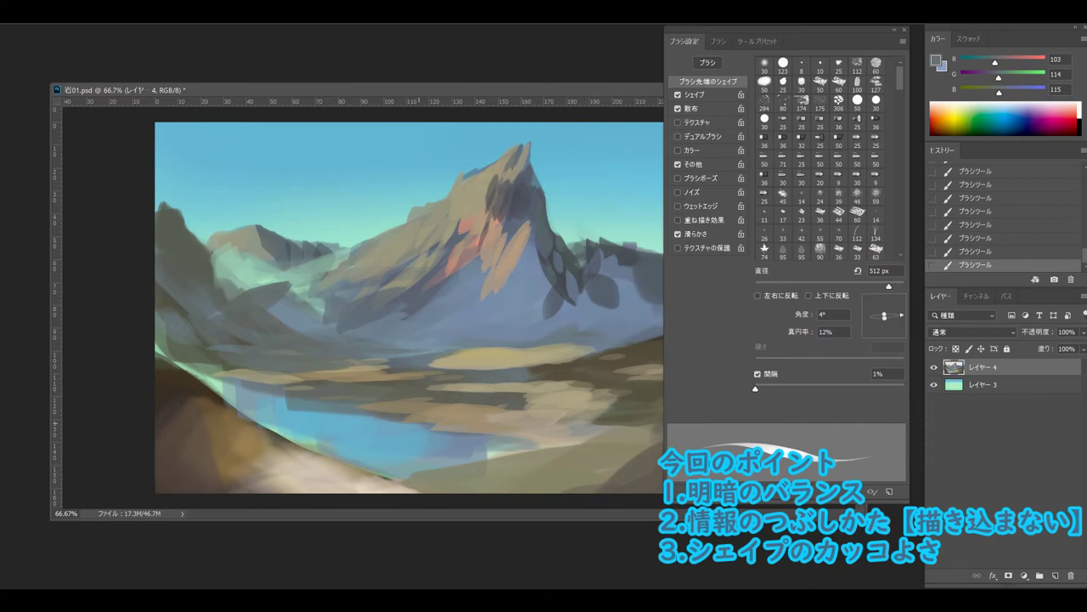
Paint warm tan and ochre strokes across the mountain's base and lower face.
{"action": "left_click", "coordinate": [419, 326], "text": "alt"}
{"action": "mouse_move", "coordinate": [472, 313]}
{"action": "left_mouse_down"}
{"action": "mouse_move", "coordinate": [399, 318]}
{"action": "mouse_move", "coordinate": [442, 337]}
{"action": "mouse_move", "coordinate": [331, 299]}
{"action": "left_mouse_up"}
{"action": "left_click", "coordinate": [442, 280], "text": "alt"}
{"action": "mouse_move", "coordinate": [481, 316]}
{"action": "left_mouse_down"}
{"action": "mouse_move", "coordinate": [377, 289]}
{"action": "mouse_move", "coordinate": [476, 250]}
{"action": "mouse_move", "coordinate": [455, 225]}
{"action": "left_mouse_up"}
{"action": "left_click", "coordinate": [484, 255], "text": "alt"}
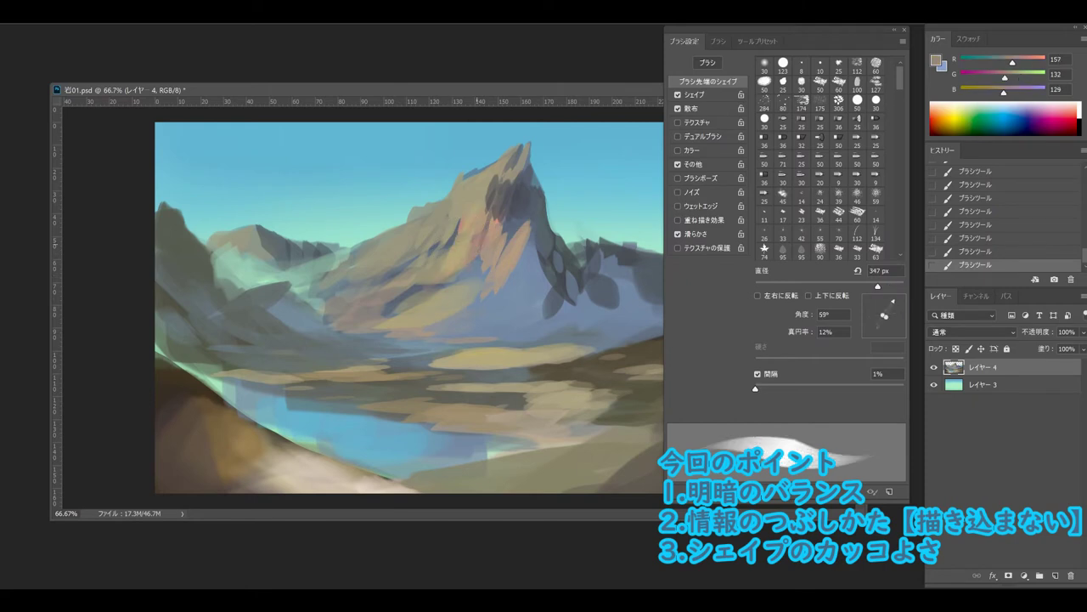
Add sampled blue-grey shadow strokes within the peak's sunlit face, reducing the brush to 274 px.
{"action": "left_click", "coordinate": [482, 255], "text": "alt"}
{"action": "left_click", "coordinate": [514, 200], "text": "alt"}
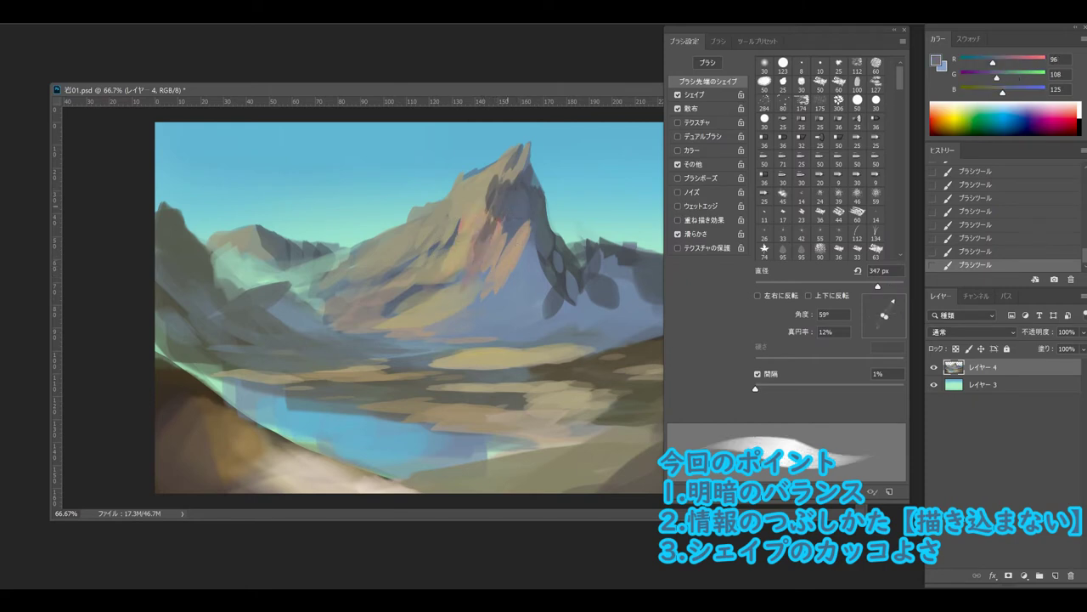
{"action": "key", "text": "bracketleft"}
{"action": "left_click", "coordinate": [453, 249], "text": "alt"}
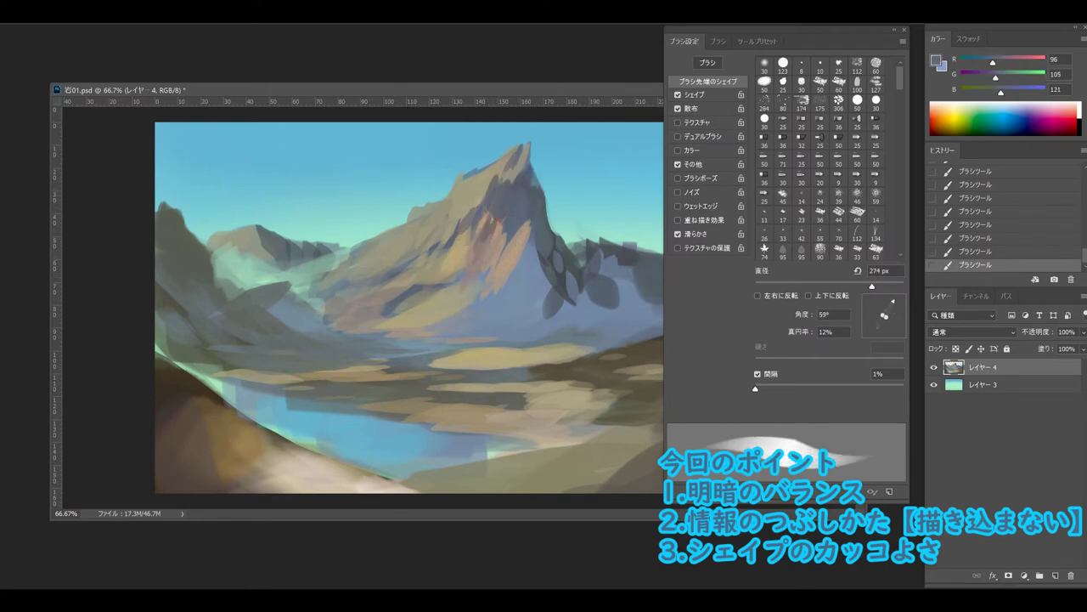
Add shadow shapes along the mountain's left ridge and touch up the haze beside it with sampled blue-green.
{"action": "mouse_move", "coordinate": [446, 202]}
{"action": "left_mouse_down"}
{"action": "mouse_move", "coordinate": [412, 268]}
{"action": "mouse_move", "coordinate": [293, 289]}
{"action": "mouse_move", "coordinate": [323, 289]}
{"action": "left_mouse_up"}
{"action": "key", "text": "ctrl+z"}
{"action": "key", "text": "bracketright"}
{"action": "left_click", "coordinate": [357, 268], "text": "alt"}
{"action": "left_click", "coordinate": [339, 248], "text": "alt"}
{"action": "mouse_move", "coordinate": [340, 248]}
{"action": "left_mouse_down"}
{"action": "mouse_move", "coordinate": [349, 251]}
{"action": "mouse_move", "coordinate": [318, 253]}
{"action": "left_mouse_up"}
{"action": "key", "text": "bracketleft"}
Hide the brush settings and paint a pinkish-lilac lit shape on the small ridge beside the peak's right slope.
{"action": "left_click_drag", "start_coordinate": [588, 89], "coordinate": [538, 63]}
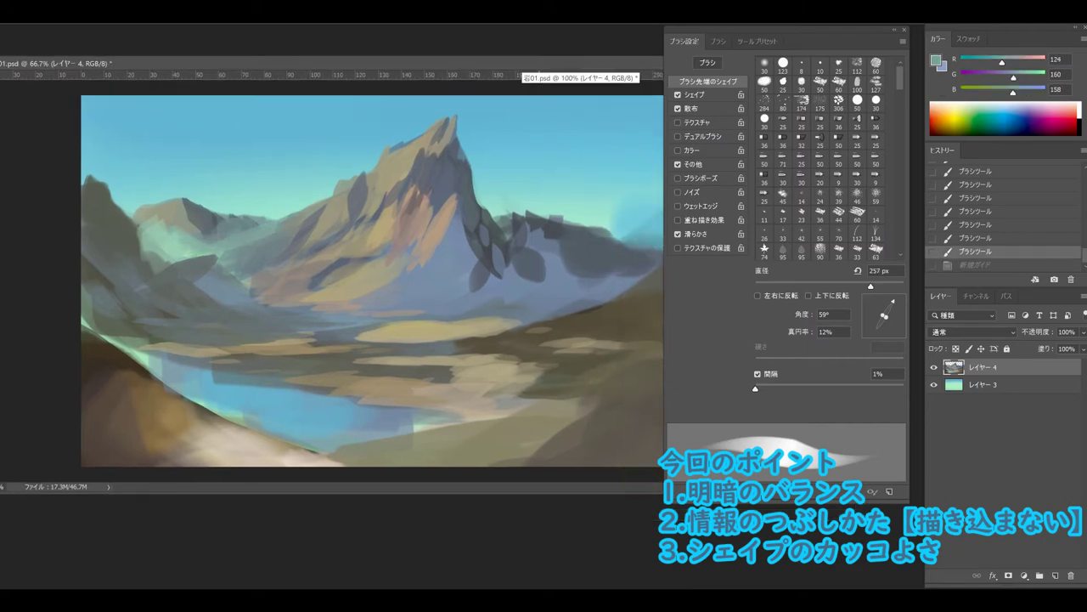
{"action": "key", "text": "F5"}
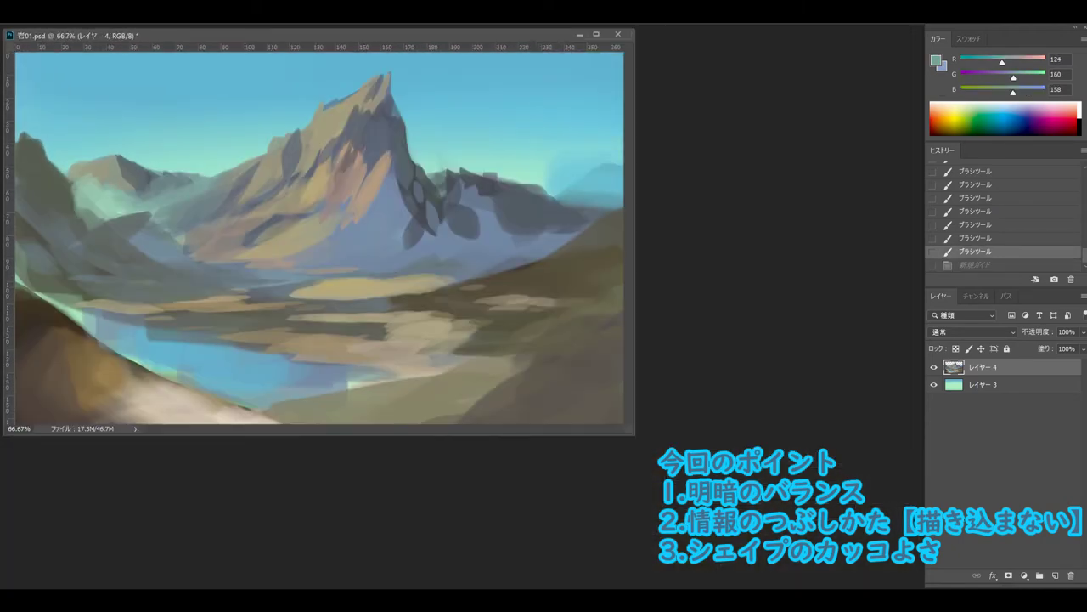
{"action": "left_click_drag", "start_coordinate": [538, 63], "coordinate": [638, 96]}
{"action": "left_click_drag", "start_coordinate": [536, 255], "coordinate": [552, 238]}
{"action": "left_click", "coordinate": [555, 259], "text": "alt"}
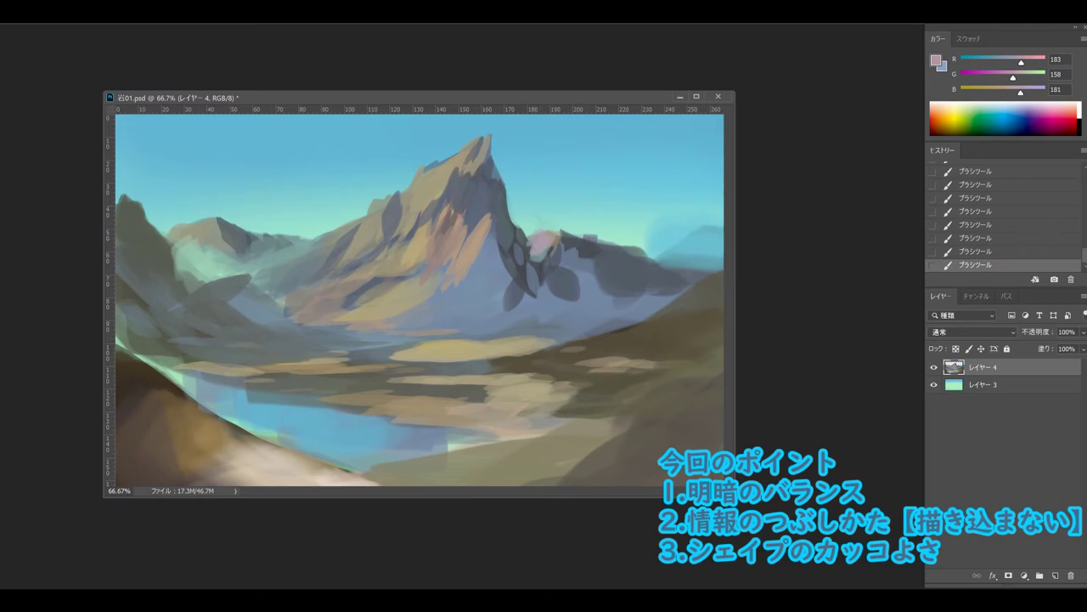
{"action": "key", "text": "F8"}
{"action": "left_click", "coordinate": [396, 165]}
{"action": "key", "text": "Return"}
{"action": "left_click", "coordinate": [543, 251]}
Shape the lilac ridge with sampled grey and fill in the shadow down the main peak's right slope.
{"action": "key", "text": "F8"}
{"action": "key", "text": "Escape"}
{"action": "left_click", "coordinate": [517, 253], "text": "alt"}
{"action": "left_click_drag", "start_coordinate": [523, 255], "coordinate": [548, 242]}
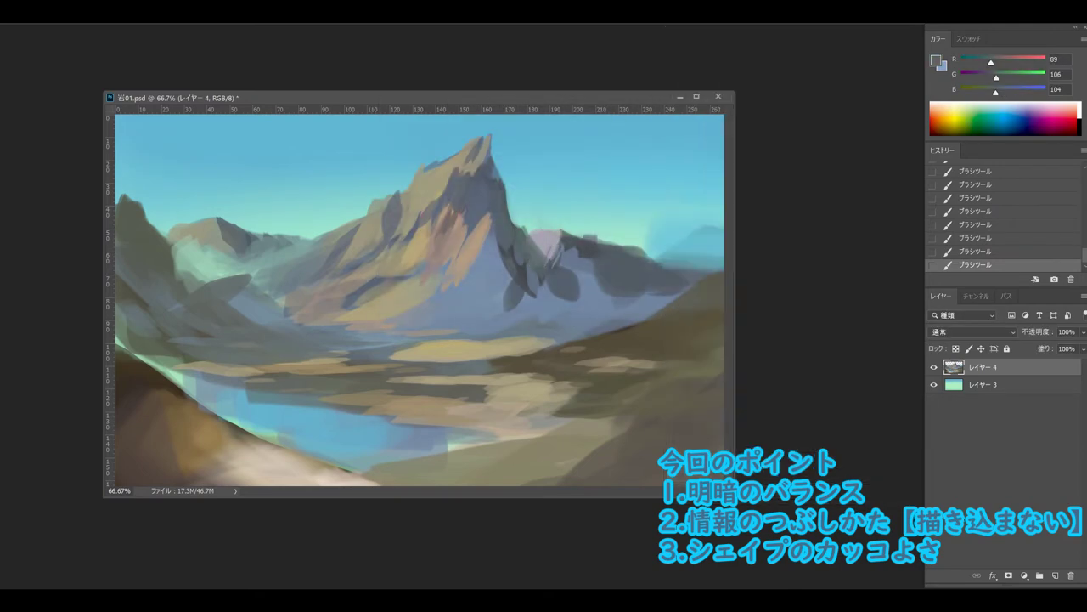
{"action": "left_click_drag", "start_coordinate": [425, 98], "coordinate": [454, 68]}
{"action": "mouse_move", "coordinate": [536, 200]}
{"action": "left_mouse_down"}
{"action": "mouse_move", "coordinate": [565, 267]}
{"action": "mouse_move", "coordinate": [586, 277]}
{"action": "left_mouse_up"}
{"action": "left_click", "coordinate": [578, 255], "text": "alt"}
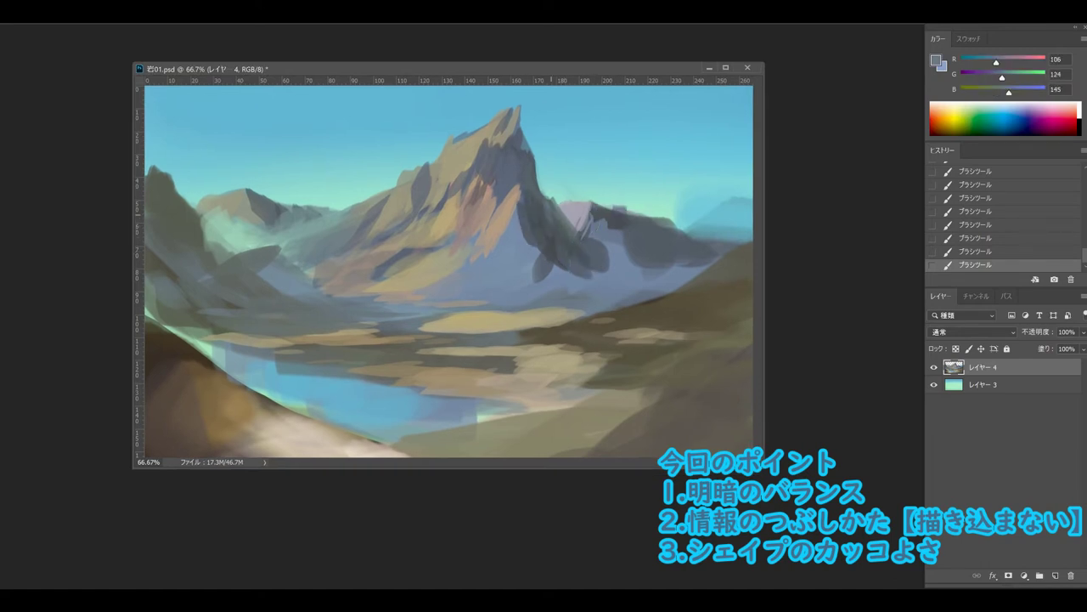
Rework the summit's right edge and upper face with sampled greys, undoing the trial stroke on the left shoulder.
{"action": "left_click", "coordinate": [536, 181], "text": "alt"}
{"action": "left_click", "coordinate": [509, 136], "text": "alt"}
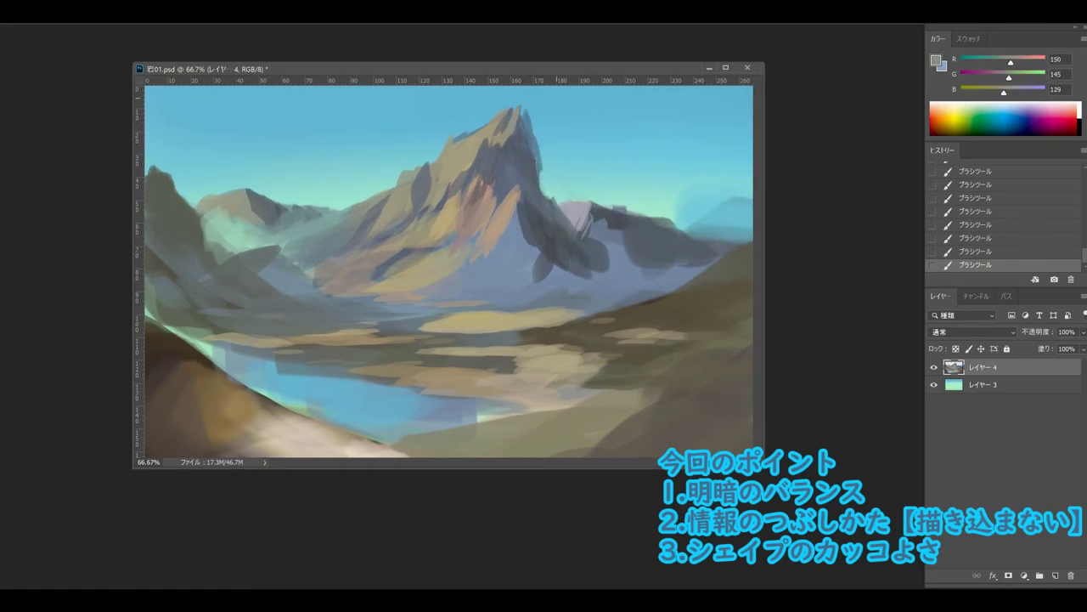
{"action": "left_click_drag", "start_coordinate": [506, 117], "coordinate": [509, 183]}
{"action": "left_click", "coordinate": [595, 255], "text": "alt"}
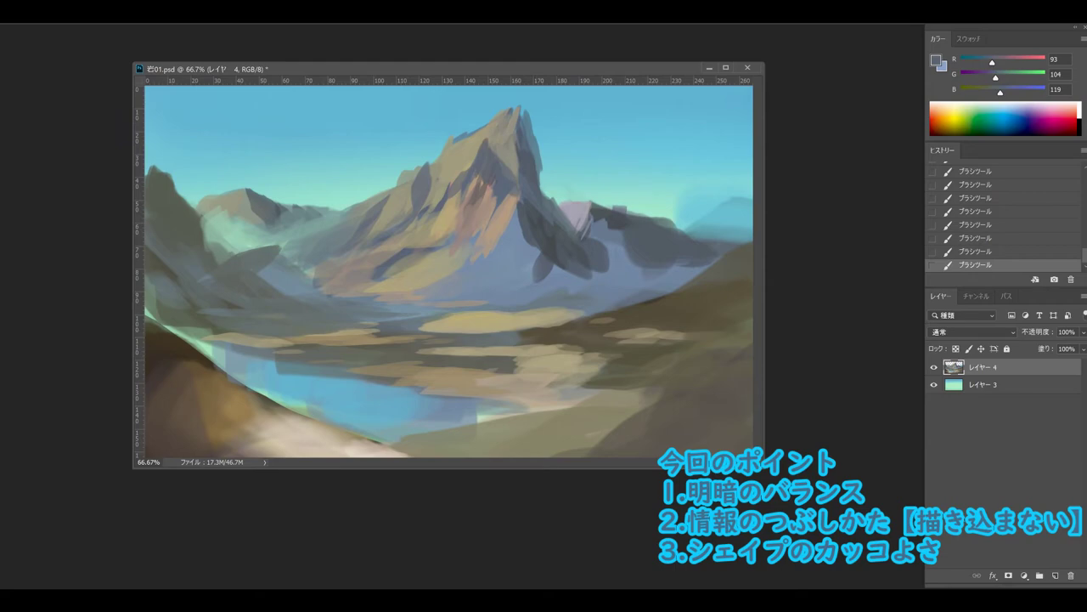
{"action": "left_click", "coordinate": [399, 195], "text": "alt"}
{"action": "key", "text": "ctrl+z"}
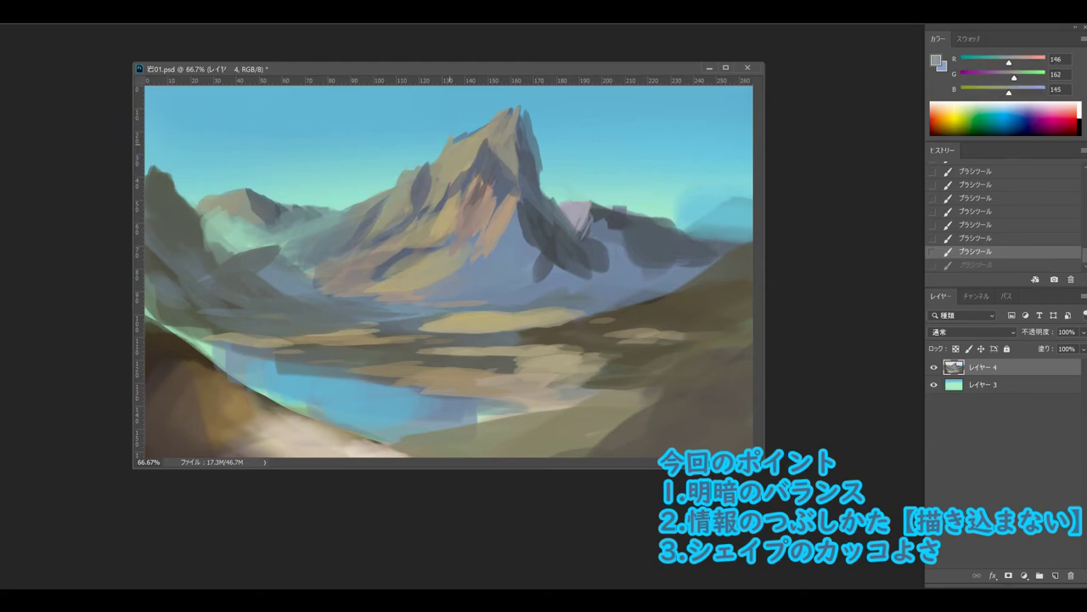
Paint a pale green-grey highlight on the peak's left shoulder with a 152 px brush and the tip at -94°.
{"action": "key", "text": "F5"}
{"action": "key", "text": "F5"}
{"action": "key", "text": "F5"}
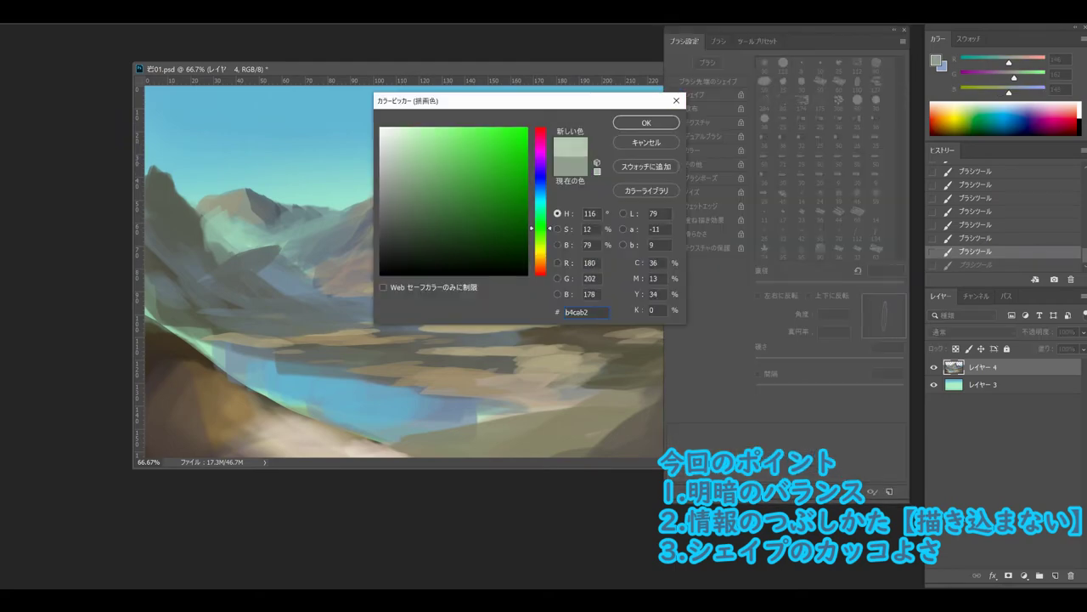
{"action": "left_click", "coordinate": [442, 145]}
{"action": "key", "text": "Return"}
{"action": "left_click_drag", "start_coordinate": [391, 206], "coordinate": [403, 182]}
{"action": "left_click", "coordinate": [402, 181], "text": "alt"}
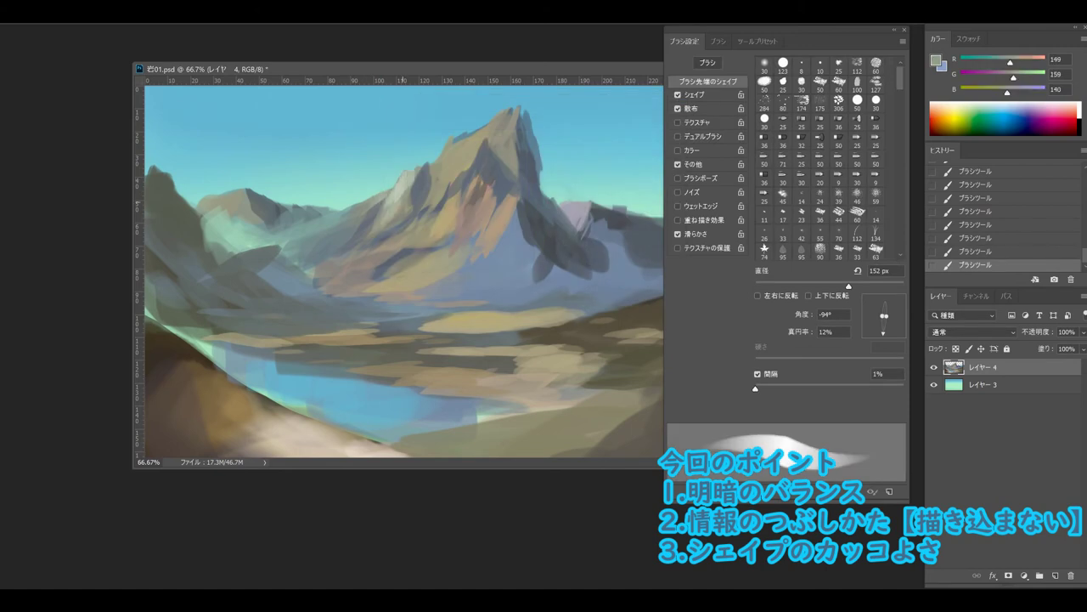
Soften the dark shapes beside the right slope and paint warm grey over the lower right face at 300 px.
{"action": "left_click", "coordinate": [457, 149], "text": "alt"}
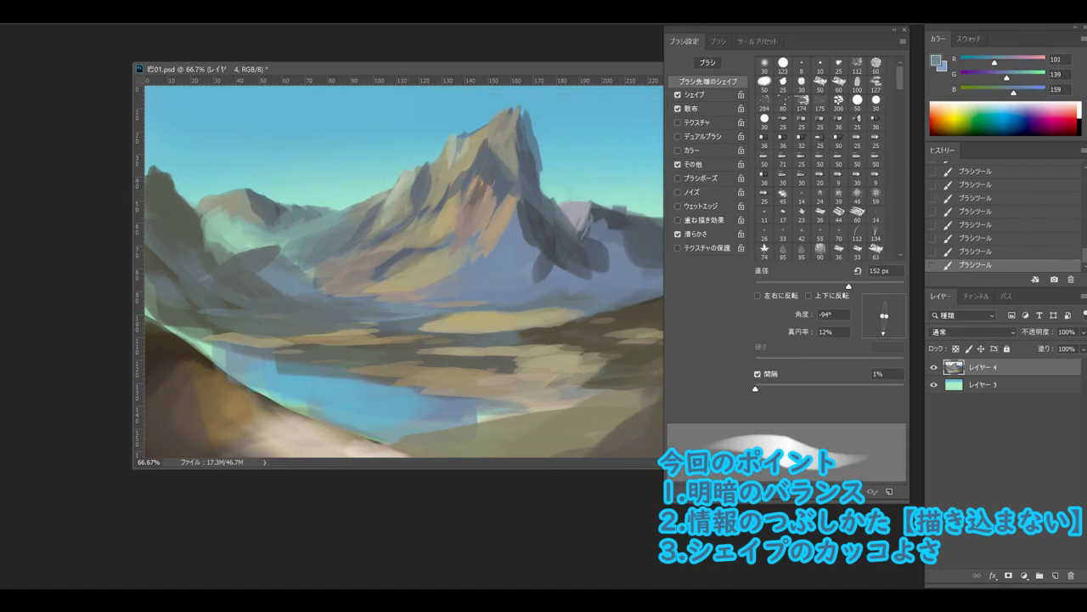
{"action": "left_click", "coordinate": [513, 130], "text": "alt"}
{"action": "left_click_drag", "start_coordinate": [568, 242], "coordinate": [605, 268]}
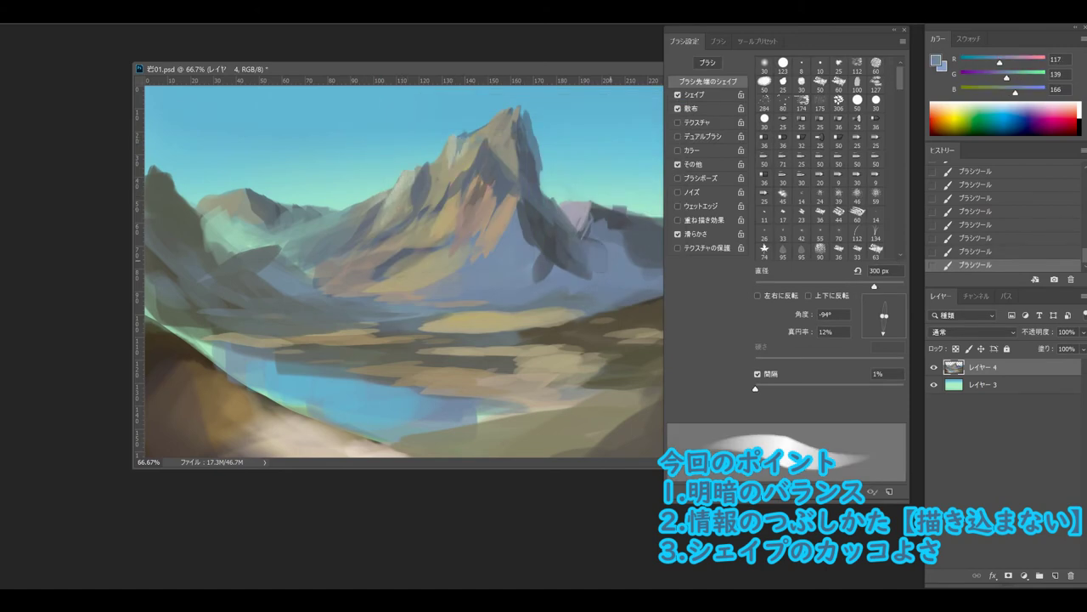
{"action": "left_click", "coordinate": [518, 221], "text": "alt"}
{"action": "mouse_move", "coordinate": [517, 221]}
{"action": "left_mouse_down"}
{"action": "mouse_move", "coordinate": [561, 259]}
{"action": "mouse_move", "coordinate": [553, 268]}
{"action": "mouse_move", "coordinate": [562, 276]}
{"action": "left_mouse_up"}
{"action": "left_click", "coordinate": [526, 255], "text": "alt"}
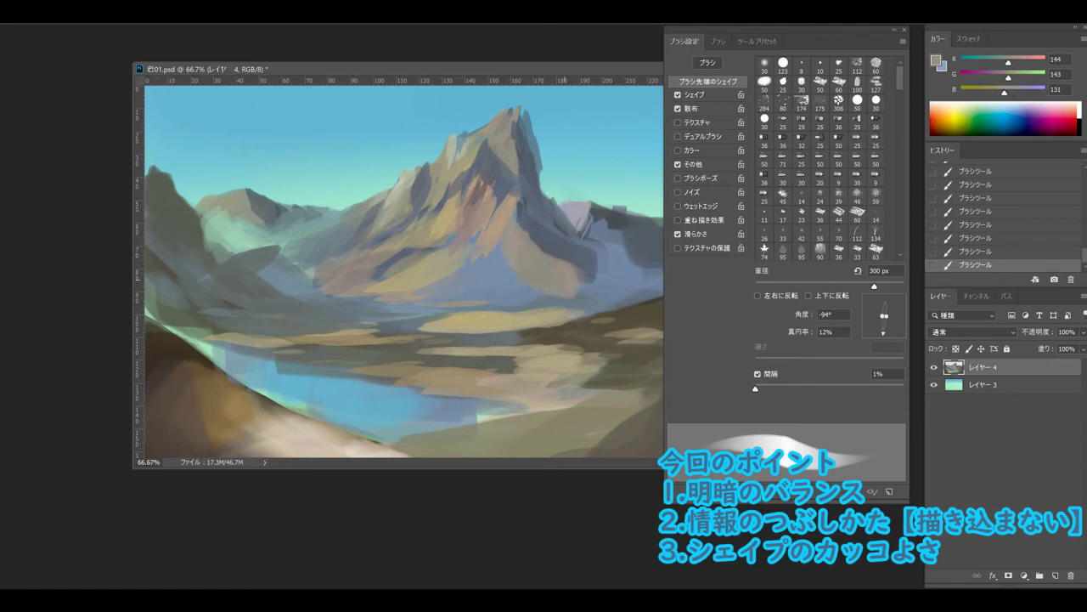
Simplify the mountain's lower face with broad sampled grey strokes, with Shape Dynamics off and the tip at -8°.
{"action": "left_click", "coordinate": [421, 271], "text": "alt"}
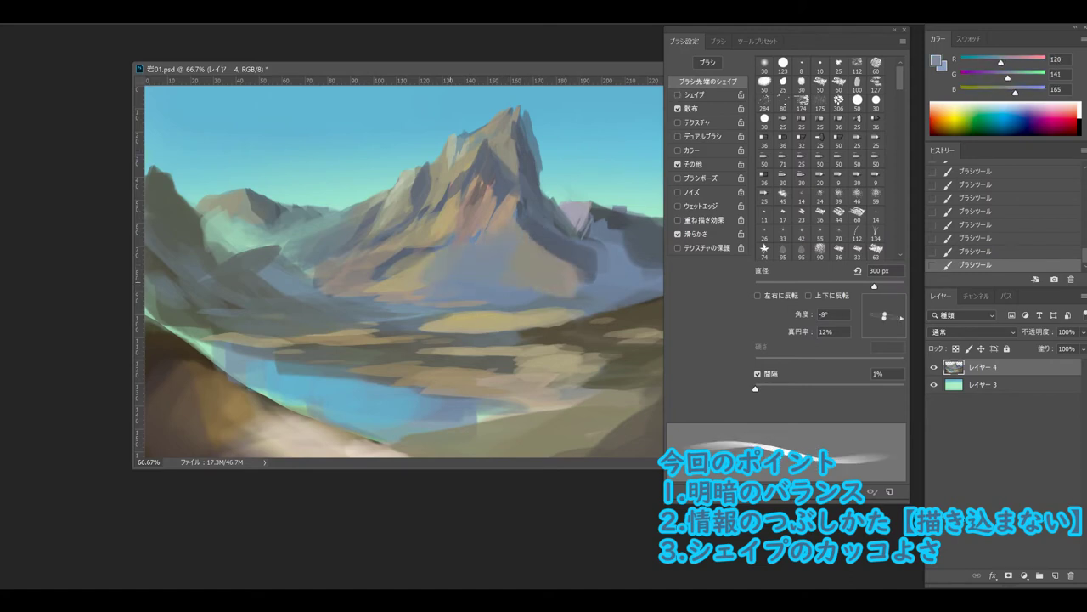
{"action": "left_click", "coordinate": [365, 265], "text": "alt"}
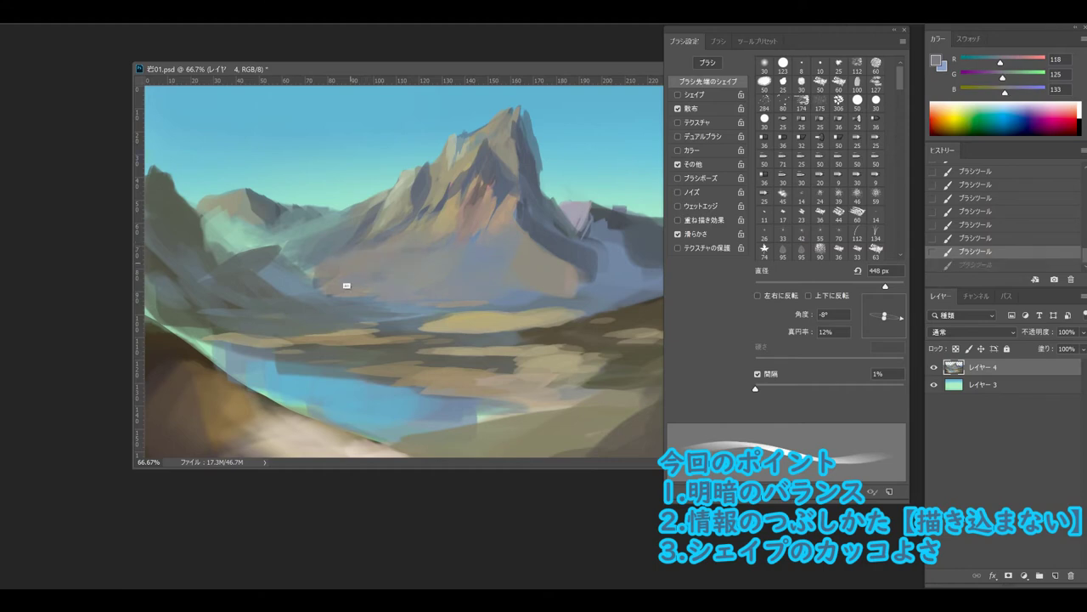
{"action": "left_click", "coordinate": [280, 229], "text": "alt"}
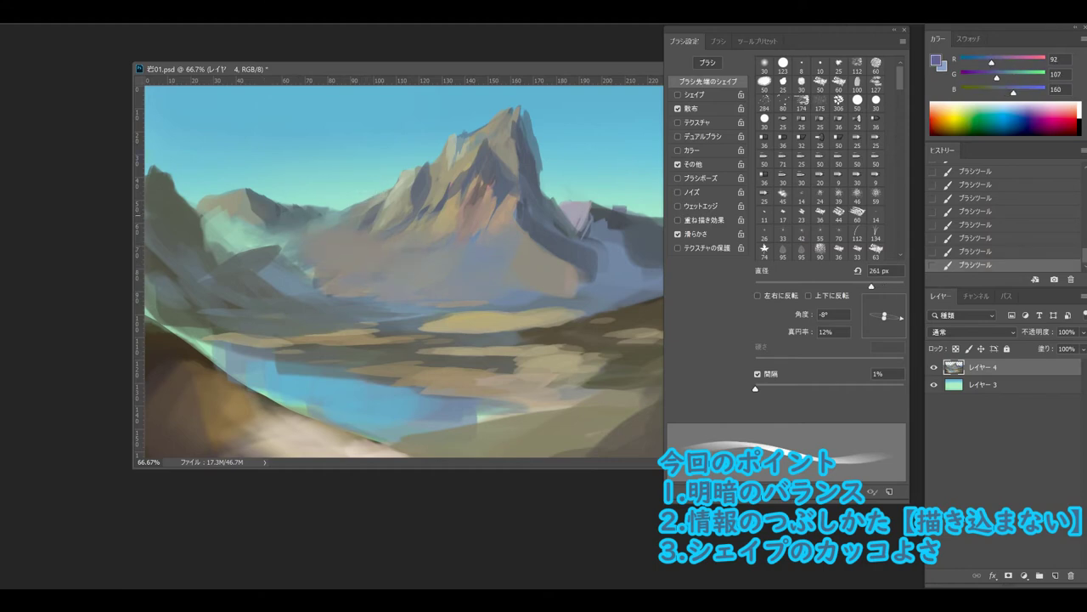
Mix muted violet-blue tones and tint the distant hills left of the peak.
{"action": "left_click", "coordinate": [938, 61]}
{"action": "left_click", "coordinate": [420, 184]}
{"action": "left_click", "coordinate": [643, 116]}
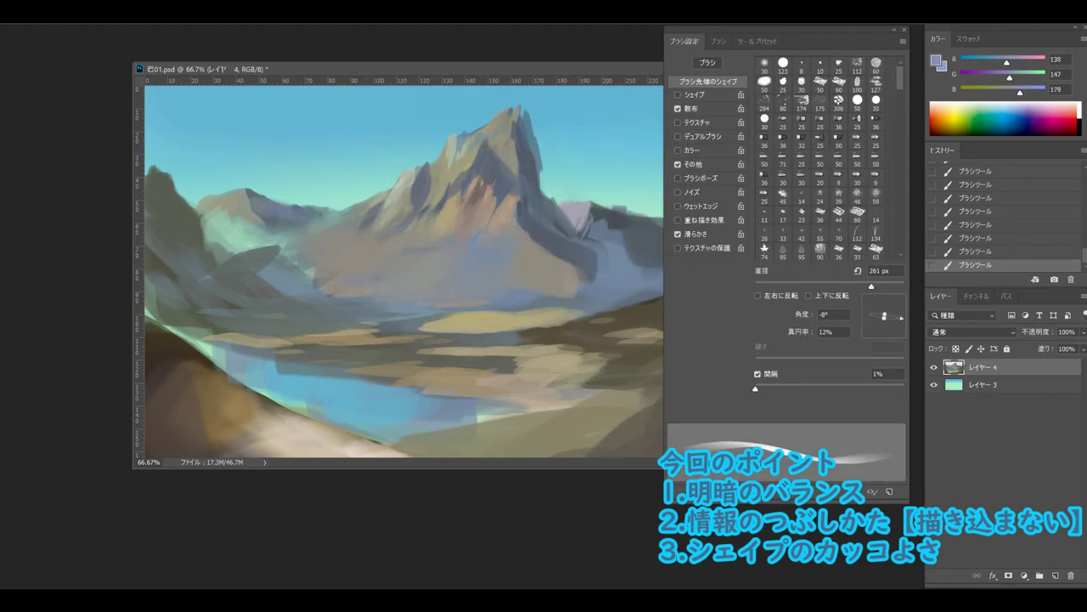
{"action": "left_click", "coordinate": [938, 61]}
{"action": "left_click", "coordinate": [420, 170]}
{"action": "left_click", "coordinate": [643, 119]}
Tint the left cliff with muted blue (#718dac), undoing the first trial stroke.
{"action": "key", "text": "["}
{"action": "left_click_drag", "start_coordinate": [174, 191], "coordinate": [191, 271]}
{"action": "key", "text": "ctrl+z"}
{"action": "left_click", "coordinate": [938, 61]}
{"action": "left_click", "coordinate": [428, 178]}
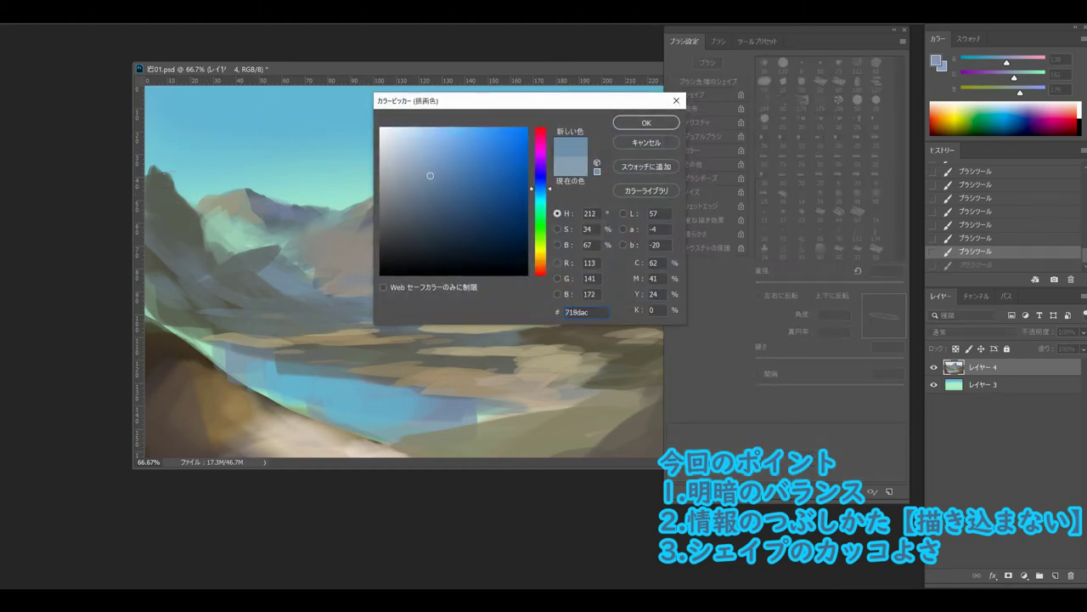
{"action": "left_click", "coordinate": [643, 119]}
{"action": "left_click_drag", "start_coordinate": [174, 183], "coordinate": [191, 246]}
Choose a dark slate tone and paint shadow down the left cliff with a 266 px brush.
{"action": "key", "text": "]"}
{"action": "left_click", "coordinate": [938, 62]}
{"action": "left_click", "coordinate": [438, 227]}
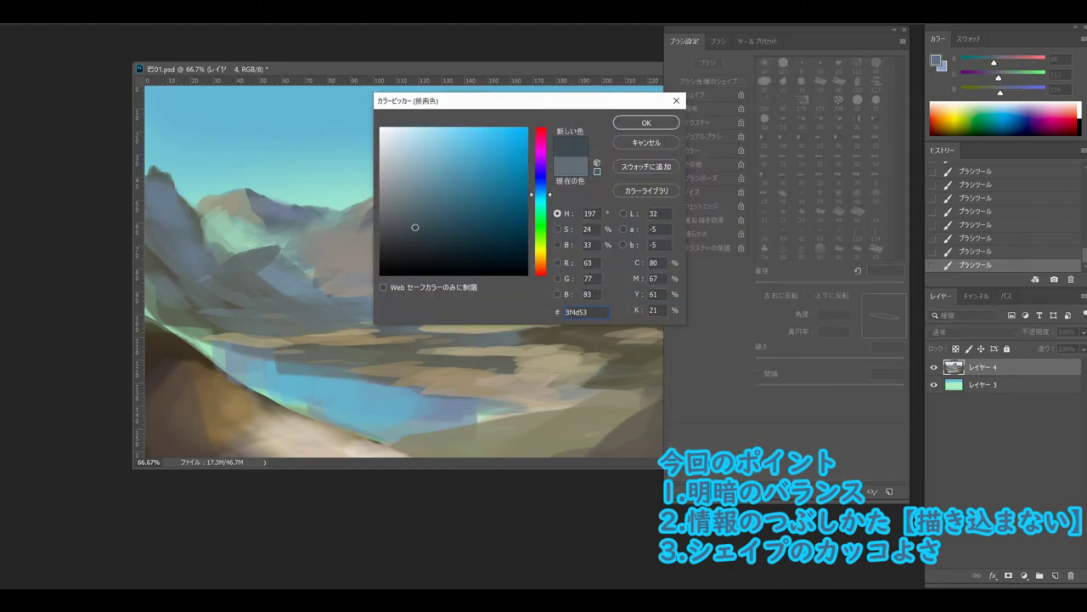
{"action": "left_click", "coordinate": [643, 119]}
{"action": "left_click_drag", "start_coordinate": [174, 188], "coordinate": [189, 267]}
Mix a deep blue (RGB 60, 83, 105) for the left cliff's shadow and compare the strokes using undo and redo.
{"action": "left_click", "coordinate": [938, 61]}
{"action": "left_click", "coordinate": [540, 189]}
{"action": "left_click", "coordinate": [443, 215]}
{"action": "left_click", "coordinate": [643, 119]}
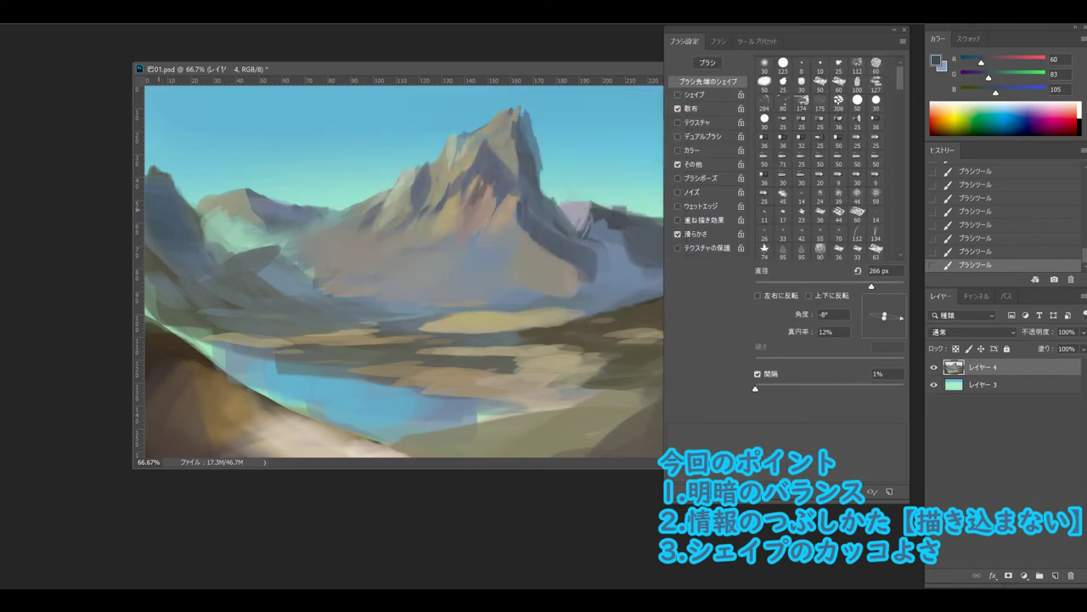
{"action": "key", "text": "ctrl+z"}
{"action": "key", "text": "ctrl+z"}
{"action": "key", "text": "ctrl+shift+z"}
{"action": "key", "text": "ctrl+shift+z"}
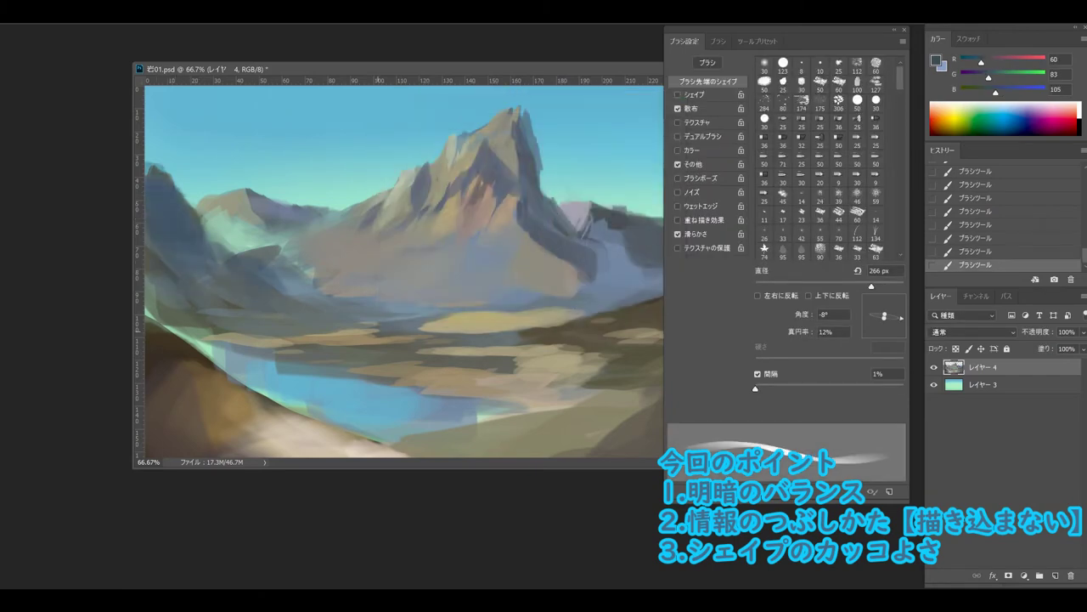
Paint the pointed hill beside the left cliff in deep blue with the tip at -107°, undoing the last stroke.
{"action": "left_click_drag", "start_coordinate": [901, 316], "coordinate": [879, 333]}
{"action": "left_click_drag", "start_coordinate": [280, 245], "coordinate": [243, 287]}
{"action": "left_click_drag", "start_coordinate": [284, 246], "coordinate": [306, 307]}
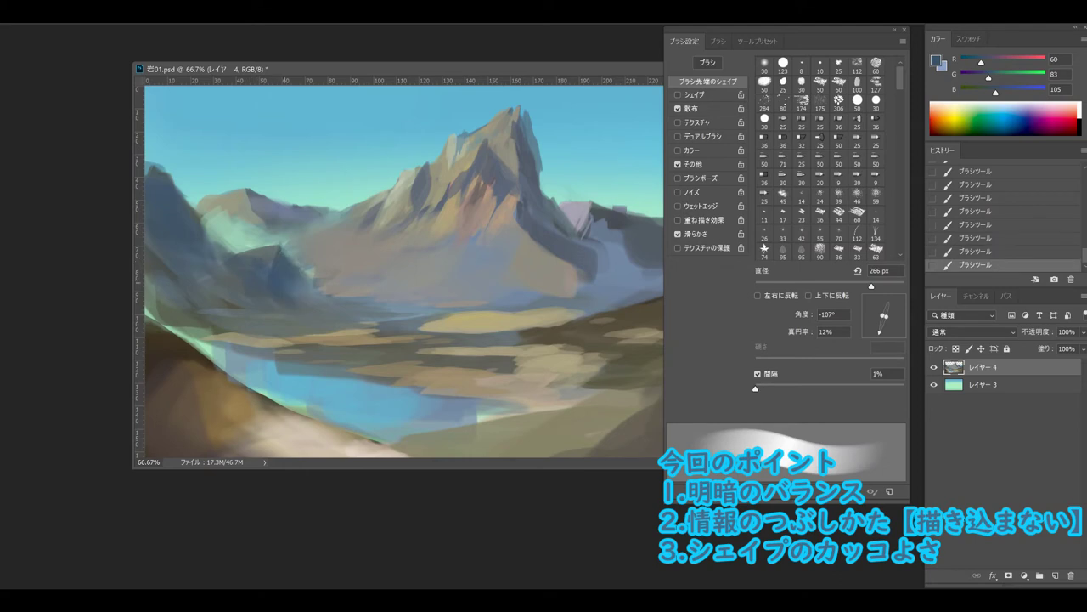
{"action": "key", "text": "ctrl+z"}
Paint ochre sunlight along the crest of the right foreground hill and down toward the valley floor.
{"action": "key", "text": "x"}
{"action": "left_click_drag", "start_coordinate": [340, 68], "coordinate": [243, 68]}
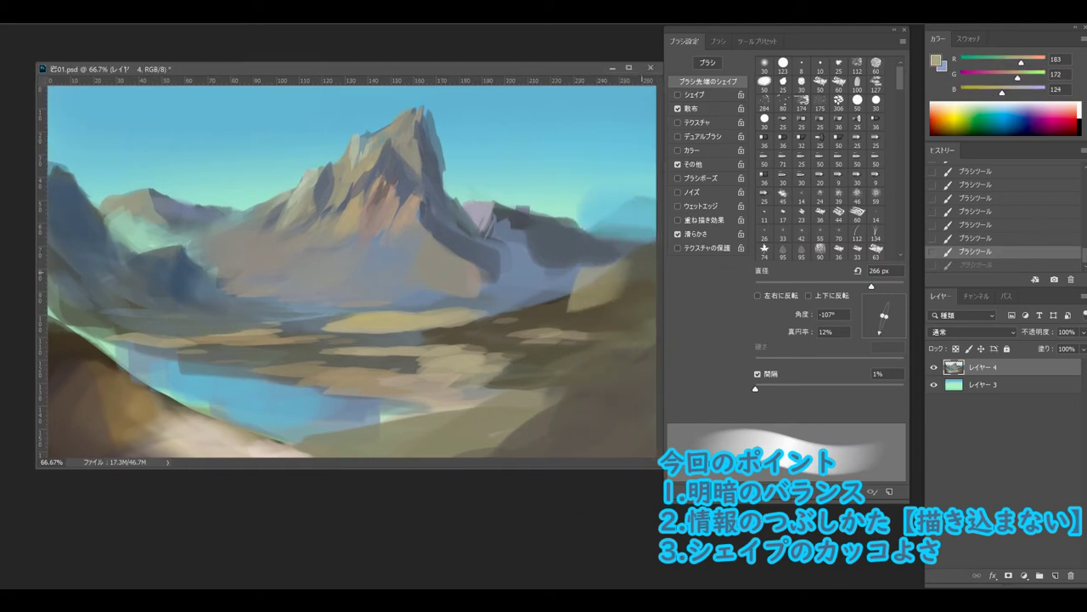
{"action": "left_click_drag", "start_coordinate": [880, 333], "coordinate": [868, 321]}
{"action": "left_click_drag", "start_coordinate": [653, 255], "coordinate": [578, 293]}
{"action": "mouse_move", "coordinate": [599, 281]}
{"action": "left_mouse_down"}
{"action": "mouse_move", "coordinate": [544, 302]}
{"action": "mouse_move", "coordinate": [617, 276]}
{"action": "mouse_move", "coordinate": [493, 326]}
{"action": "left_mouse_up"}
Paint a small rock at the right end of the ochre shore band with a 73 px brush and the tip at -89°.
{"action": "left_click_drag", "start_coordinate": [883, 316], "coordinate": [885, 334]}
{"action": "mouse_move", "coordinate": [529, 325]}
{"action": "left_mouse_down"}
{"action": "mouse_move", "coordinate": [493, 343]}
{"action": "mouse_move", "coordinate": [450, 338]}
{"action": "mouse_move", "coordinate": [554, 333]}
{"action": "left_mouse_up"}
{"action": "left_click", "coordinate": [484, 319], "text": "alt"}
Blend sampled blue below the right ridge and streak ochre light across the mountain's base with the tip at 5°.
{"action": "left_click", "coordinate": [552, 255], "text": "alt"}
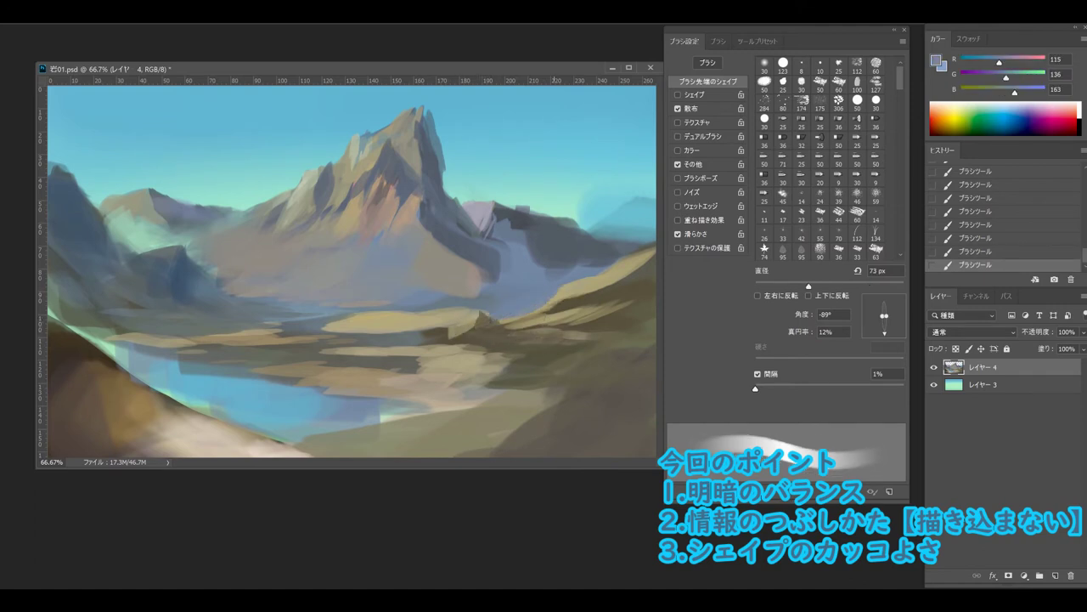
{"action": "left_click_drag", "start_coordinate": [488, 280], "coordinate": [526, 280]}
{"action": "left_click", "coordinate": [465, 285], "text": "alt"}
{"action": "left_click_drag", "start_coordinate": [399, 289], "coordinate": [318, 299]}
{"action": "left_click_drag", "start_coordinate": [408, 281], "coordinate": [356, 280]}
Sample a pale green-grey, turn Shape Dynamics on, and paint light bands along the mountain's lower left base.
{"action": "left_click", "coordinate": [312, 213], "text": "alt"}
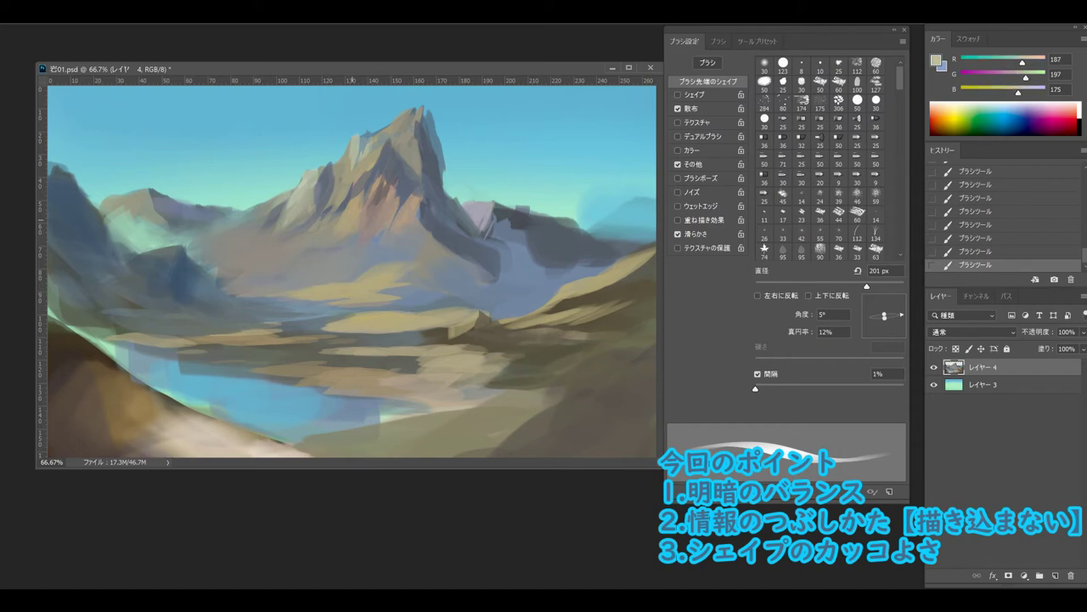
{"action": "left_click", "coordinate": [678, 94]}
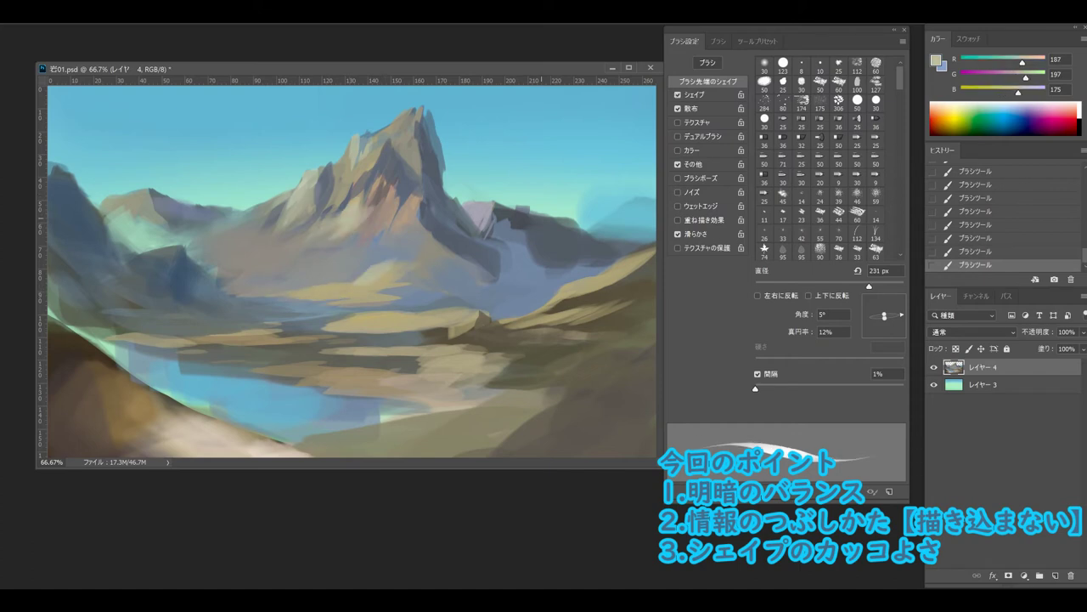
{"action": "mouse_move", "coordinate": [345, 290]}
{"action": "left_mouse_down"}
{"action": "mouse_move", "coordinate": [259, 297]}
{"action": "mouse_move", "coordinate": [228, 266]}
{"action": "left_mouse_up"}
Paint a blue-green shadow band across the lower left slope at 284 px and 8°, and touch up the distant hills.
{"action": "left_click", "coordinate": [226, 265], "text": "alt"}
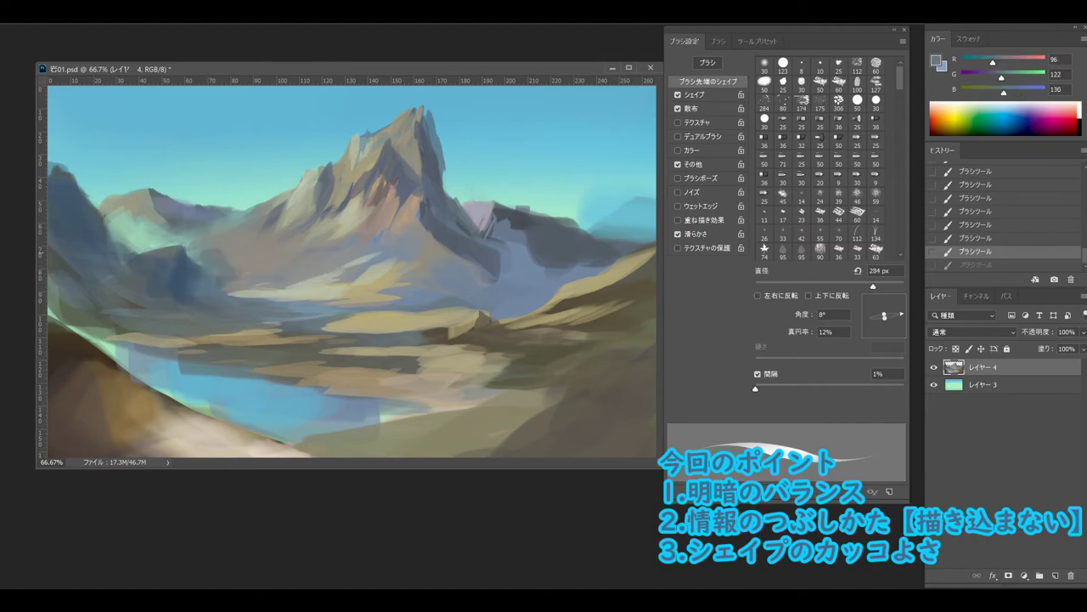
{"action": "key", "text": "bracketright"}
{"action": "left_click", "coordinate": [265, 281], "text": "alt"}
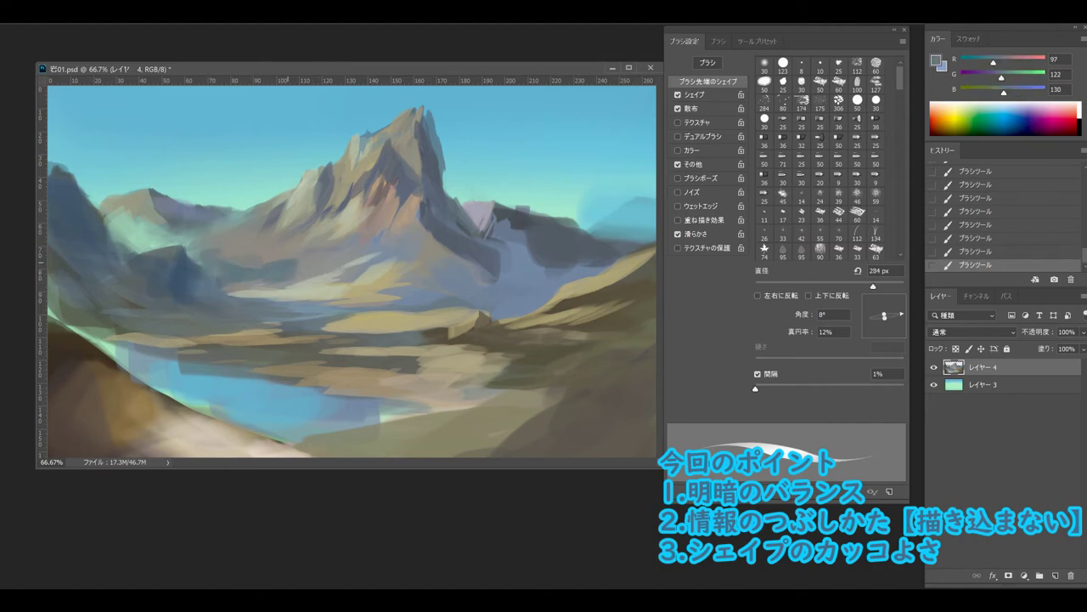
{"action": "left_click", "coordinate": [130, 224], "text": "alt"}
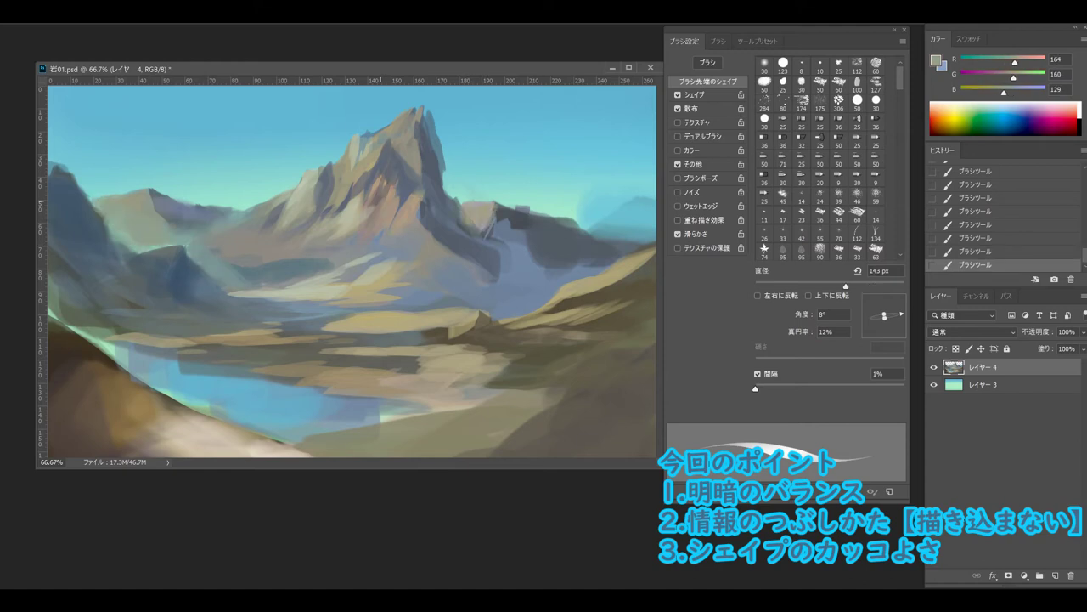
Repaint the orange patches on the peak's central face with sampled tans, using a 183 px brush at 82°.
{"action": "type", "text": "2"}
{"action": "key", "text": "ctrl+z"}
{"action": "key", "text": "bracketright"}
{"action": "key", "text": "bracketright"}
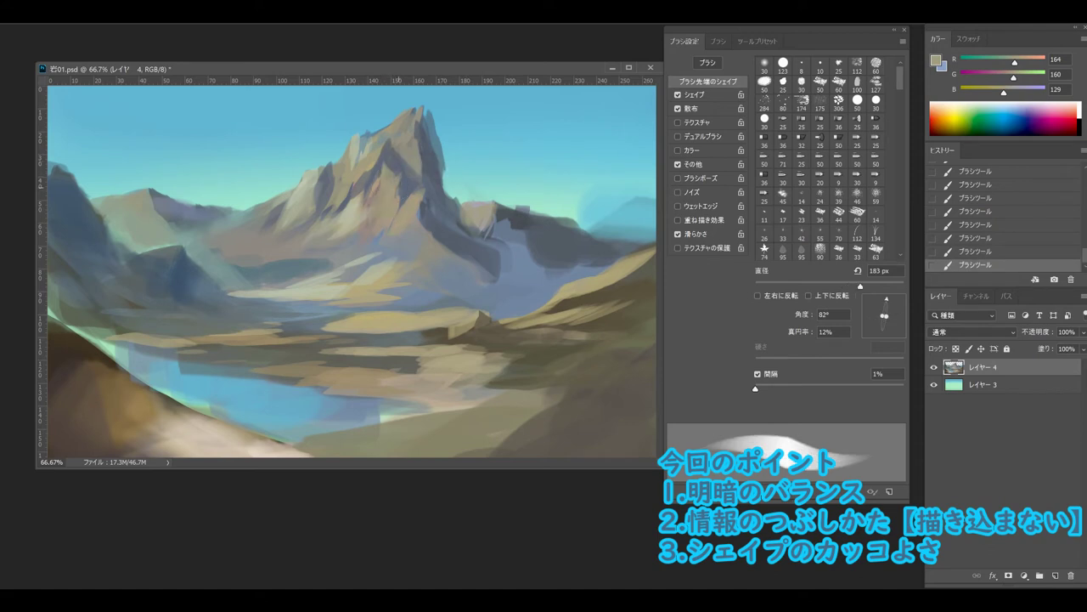
{"action": "left_click", "coordinate": [391, 180], "text": "alt"}
{"action": "left_click_drag", "start_coordinate": [395, 180], "coordinate": [404, 206]}
{"action": "left_click", "coordinate": [383, 174], "text": "alt"}
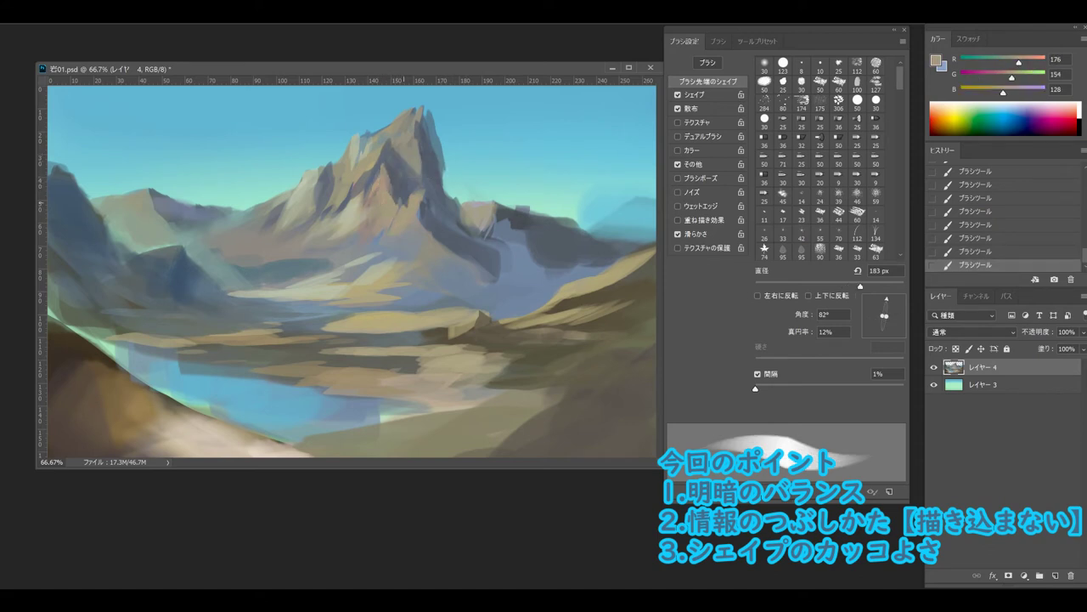
Refine the lit planes near the summit with a sampled khaki tone, reducing the brush to 104 px.
{"action": "left_click", "coordinate": [414, 138], "text": "alt"}
{"action": "key", "text": "bracketleft"}
{"action": "key", "text": "bracketleft"}
{"action": "key", "text": "bracketleft"}
{"action": "key", "text": "bracketleft"}
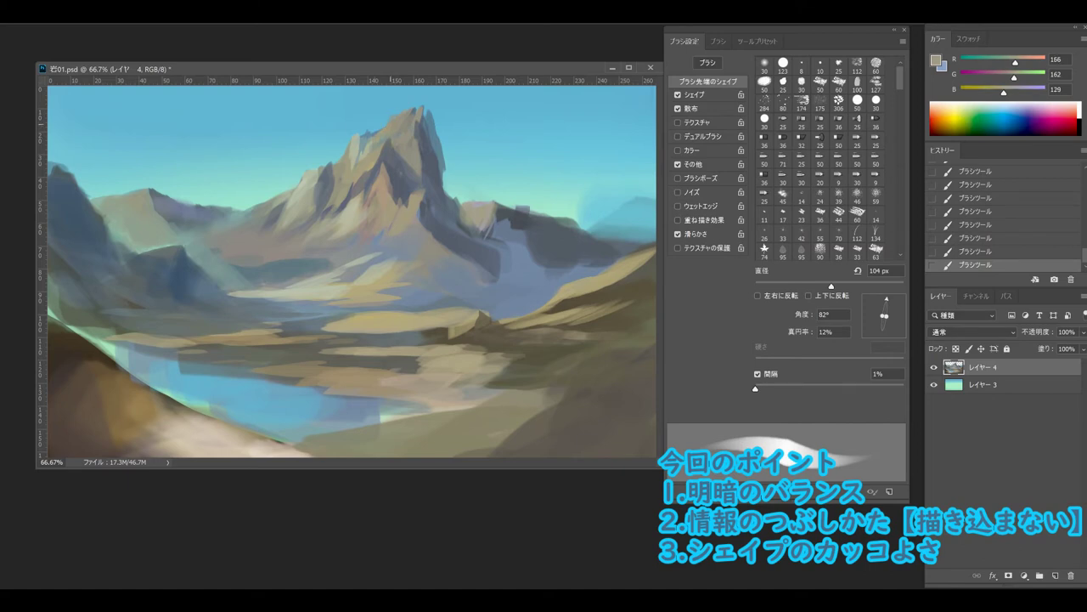
Paint blue-grey into the dark right ridge and break up the ochre shore band with shadow strokes at -2°.
{"action": "left_click_drag", "start_coordinate": [543, 246], "coordinate": [595, 246]}
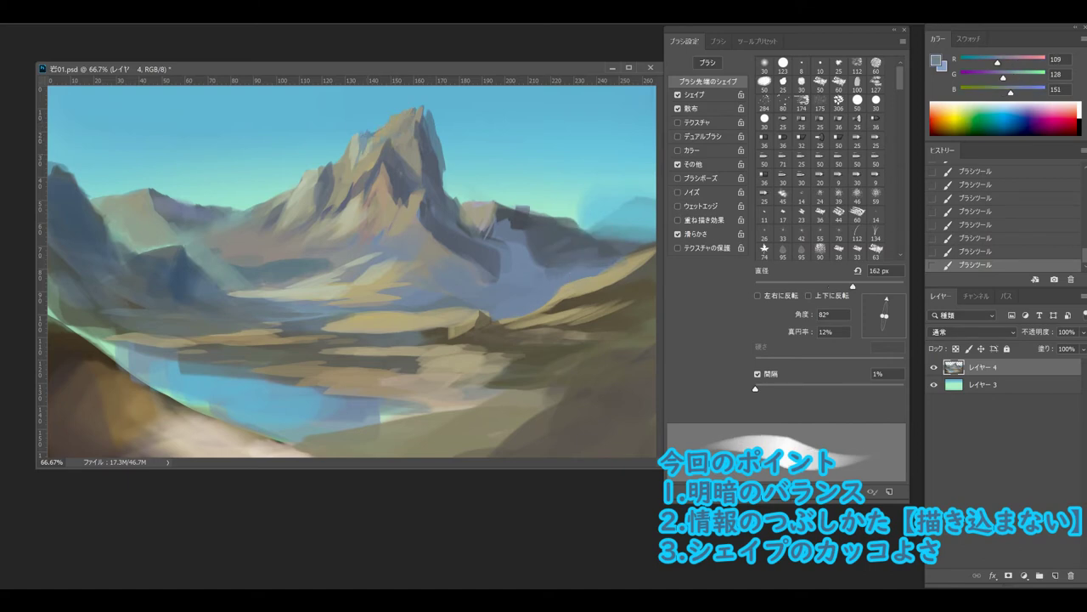
{"action": "left_click", "coordinate": [378, 332], "text": "alt"}
{"action": "left_click_drag", "start_coordinate": [442, 321], "coordinate": [483, 315]}
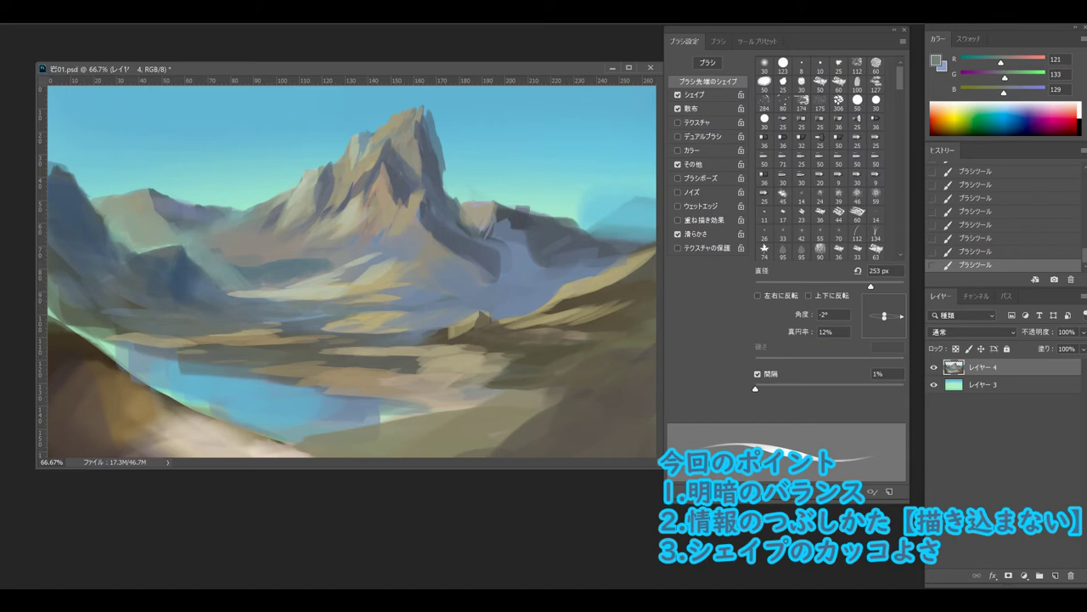
Paint an olive-brown shadow shape on the mountain's lower right face and sample a tan for its lit edge.
{"action": "left_click", "coordinate": [442, 272], "text": "alt"}
{"action": "mouse_move", "coordinate": [434, 272]}
{"action": "left_mouse_down"}
{"action": "mouse_move", "coordinate": [475, 272]}
{"action": "mouse_move", "coordinate": [408, 270]}
{"action": "mouse_move", "coordinate": [421, 287]}
{"action": "left_mouse_up"}
{"action": "left_click", "coordinate": [435, 228], "text": "alt"}
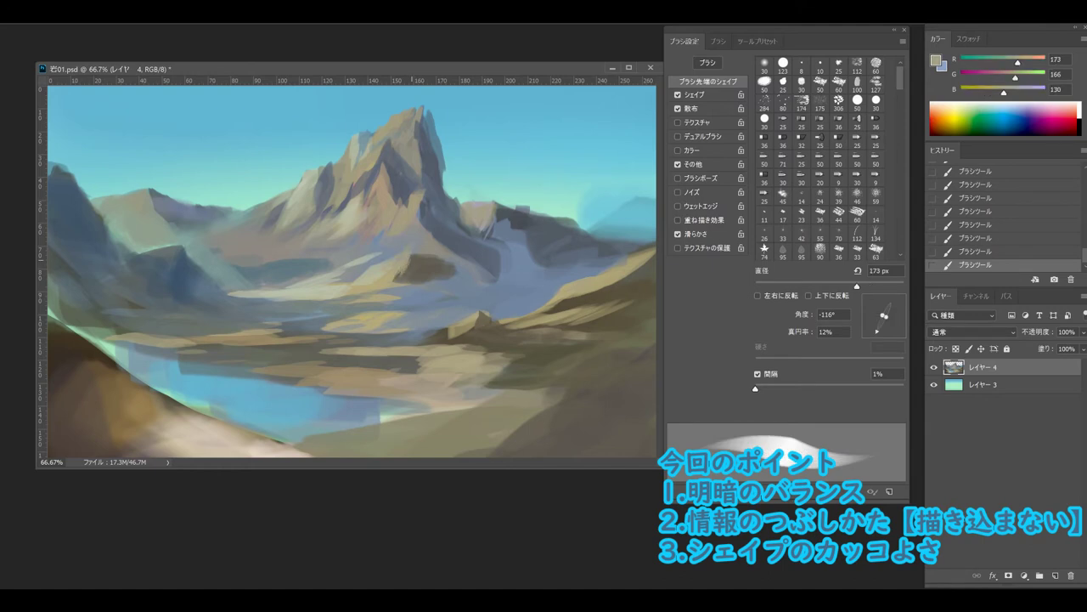
Rework the mountain's lower slopes with sampled grey-blue and tan tones, using a flat brush at 174°.
{"action": "left_click", "coordinate": [405, 268], "text": "alt"}
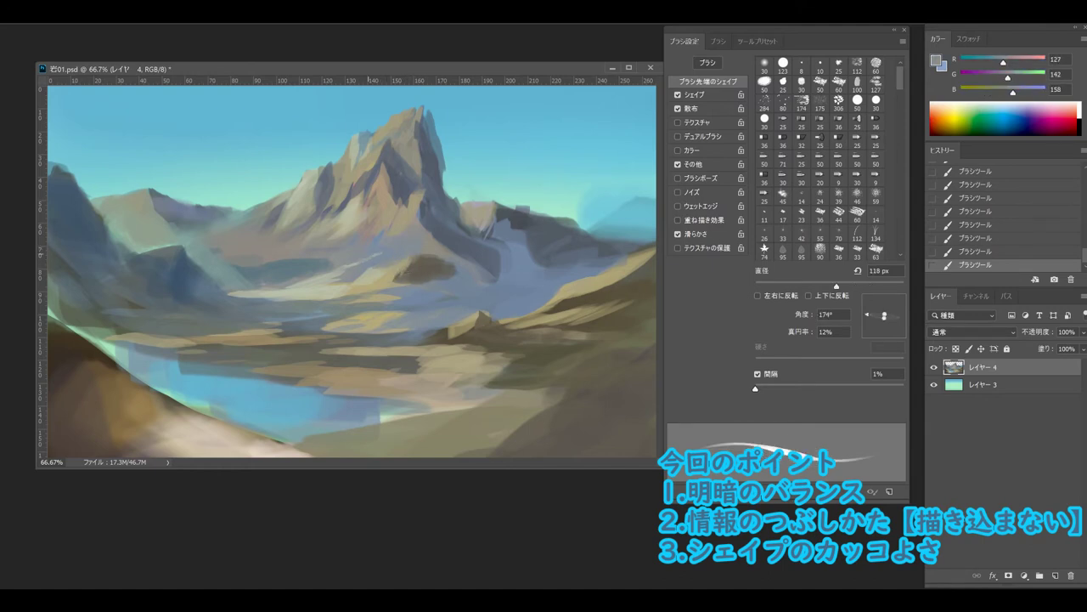
{"action": "left_click", "coordinate": [388, 246], "text": "alt"}
{"action": "left_click", "coordinate": [296, 276], "text": "alt"}
{"action": "left_click", "coordinate": [323, 182], "text": "alt"}
{"action": "left_click", "coordinate": [300, 187], "text": "alt"}
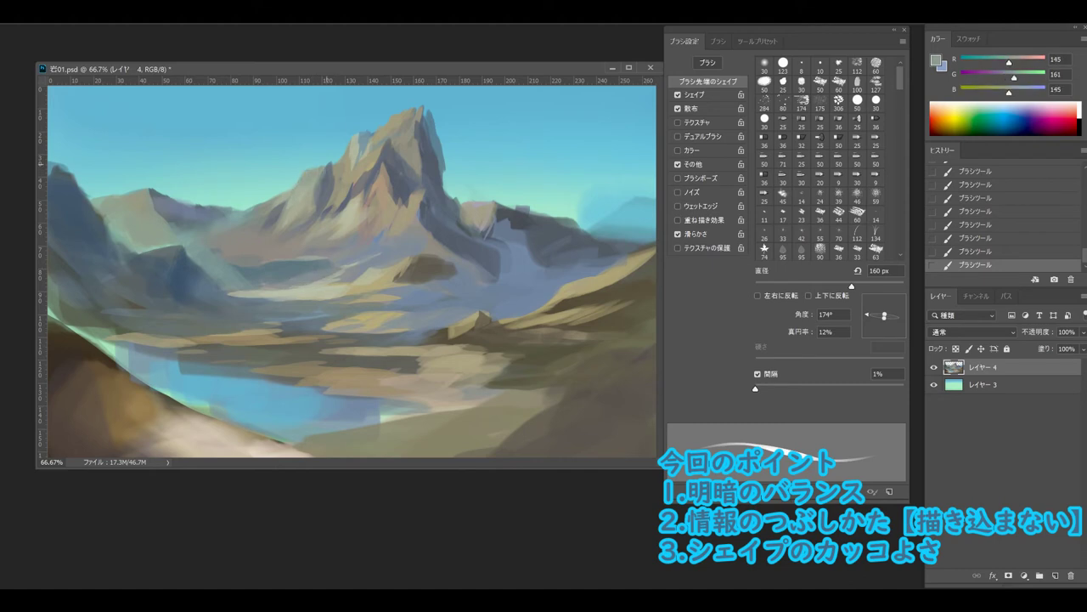
Repaint the blocky top of the ridge right of the peak with sampled tan and dark slate tones.
{"action": "left_click", "coordinate": [525, 231], "text": "alt"}
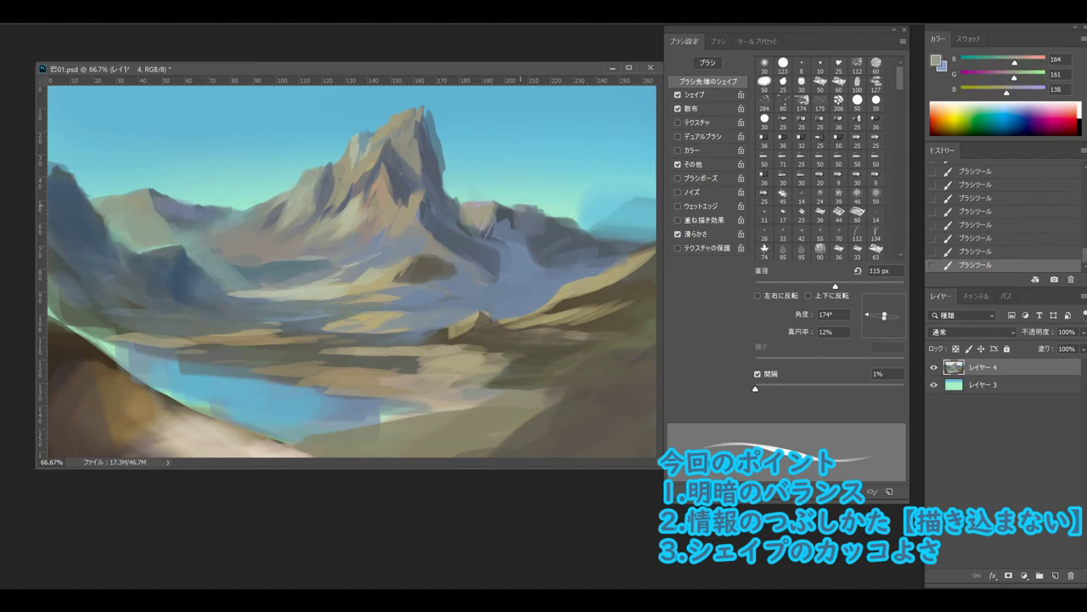
{"action": "left_click", "coordinate": [520, 217], "text": "alt"}
{"action": "left_click", "coordinate": [501, 216], "text": "alt"}
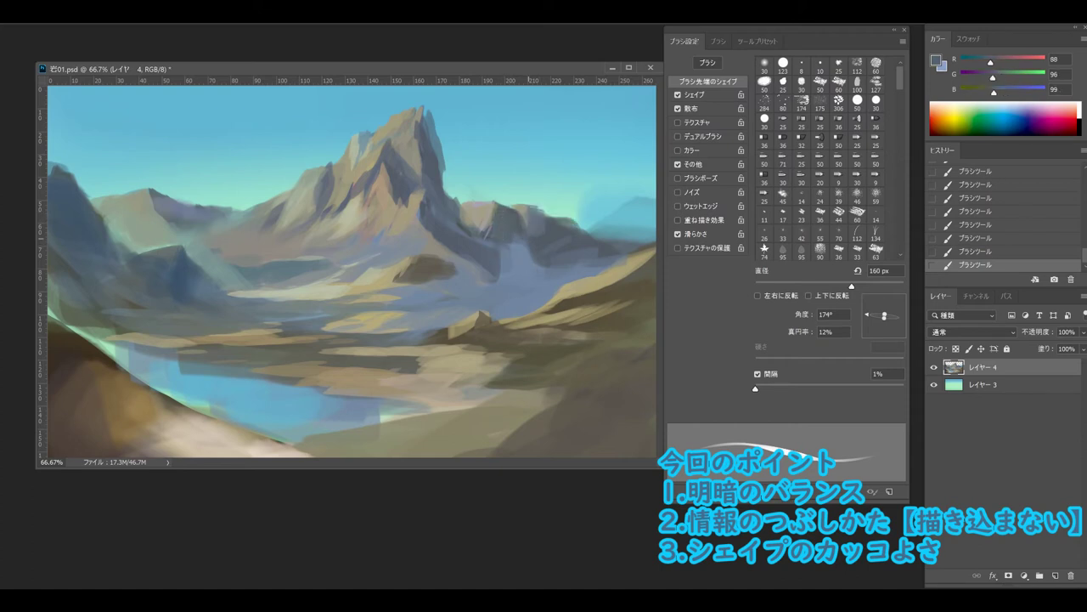
Shape a small pointed summit on the right ridge in sampled slate grey with a -99° brush and extend its slope outward.
{"action": "left_click", "coordinate": [561, 212], "text": "alt"}
{"action": "key", "text": "ctrl+z"}
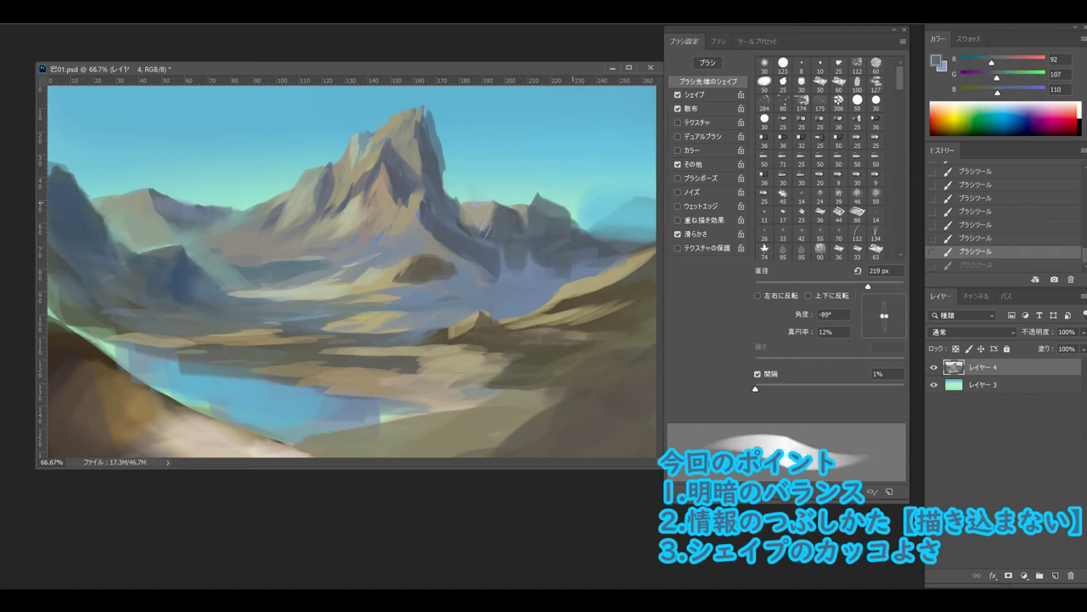
{"action": "key", "text": "ctrl+z"}
{"action": "left_click", "coordinate": [540, 201], "text": "alt"}
{"action": "mouse_move", "coordinate": [541, 204]}
{"action": "left_mouse_down"}
{"action": "mouse_move", "coordinate": [594, 223]}
{"action": "mouse_move", "coordinate": [650, 200]}
{"action": "left_mouse_up"}
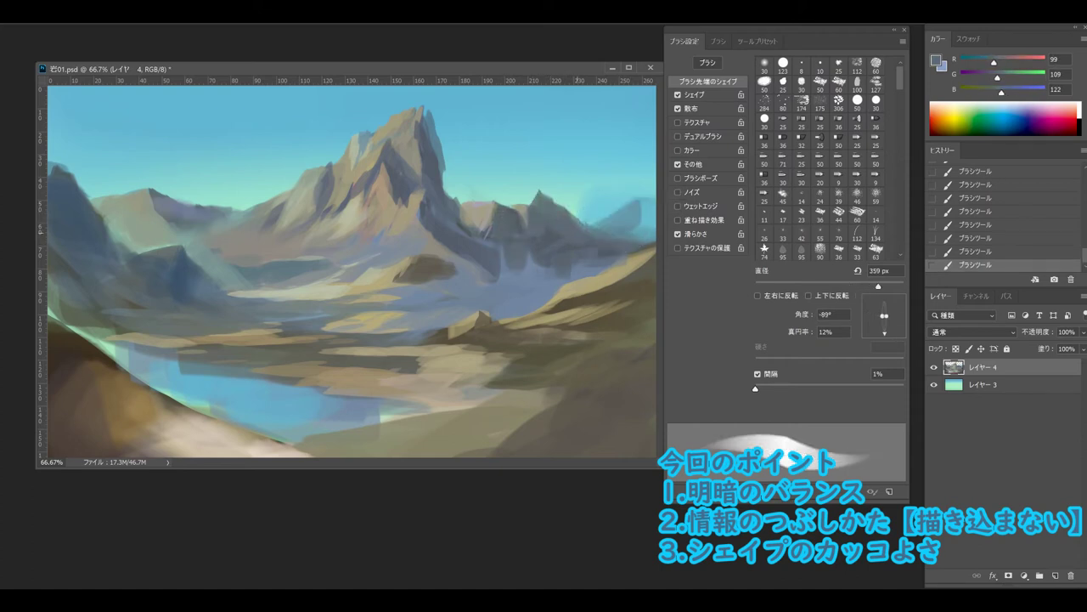
Paint pale sampled lit planes on the small right summit and the ridge beside it, with the brush at -89°.
{"action": "left_click", "coordinate": [540, 218], "text": "alt"}
{"action": "left_click_drag", "start_coordinate": [520, 216], "coordinate": [522, 242]}
{"action": "left_click", "coordinate": [521, 220], "text": "alt"}
{"action": "left_click_drag", "start_coordinate": [537, 195], "coordinate": [519, 222]}
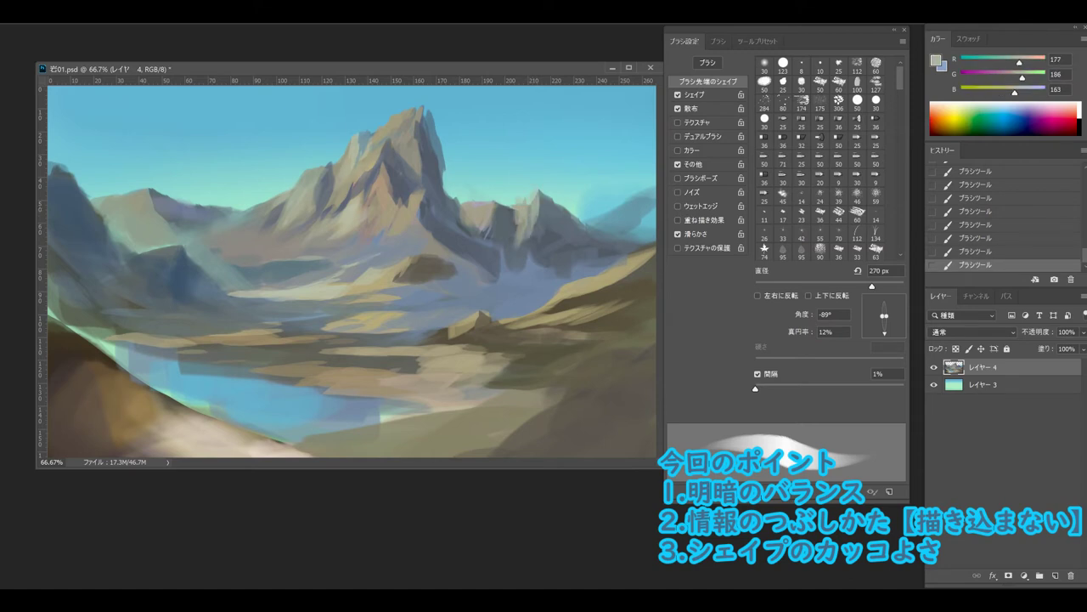
{"action": "left_click", "coordinate": [528, 203], "text": "alt"}
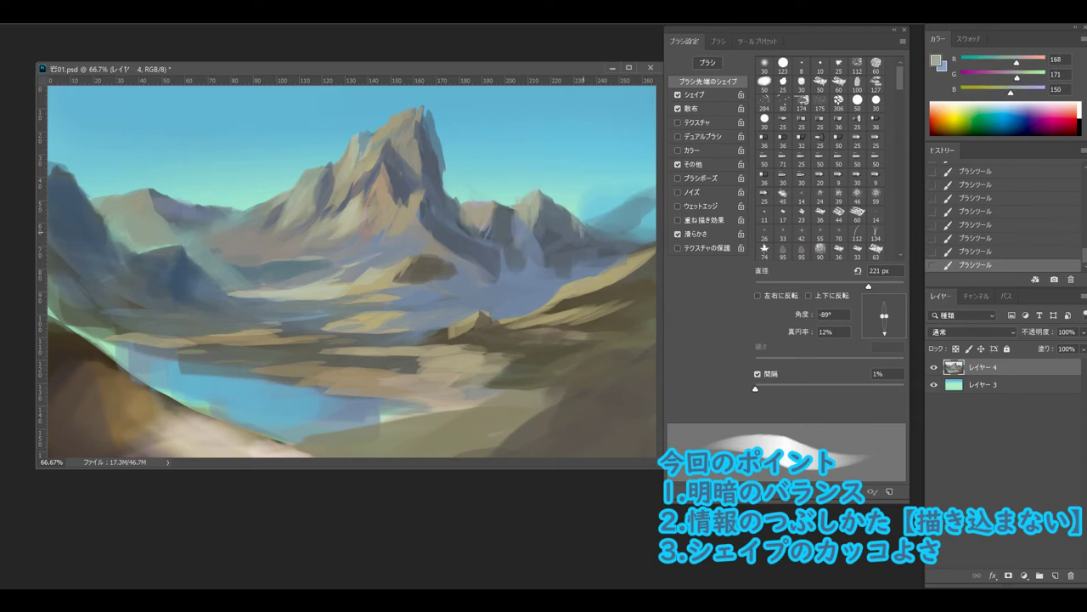
Turn the brush to 27° at 264 px and mix lighter warm paint colours for the right foreground hill's lit crest.
{"action": "left_click_drag", "start_coordinate": [885, 333], "coordinate": [899, 308]}
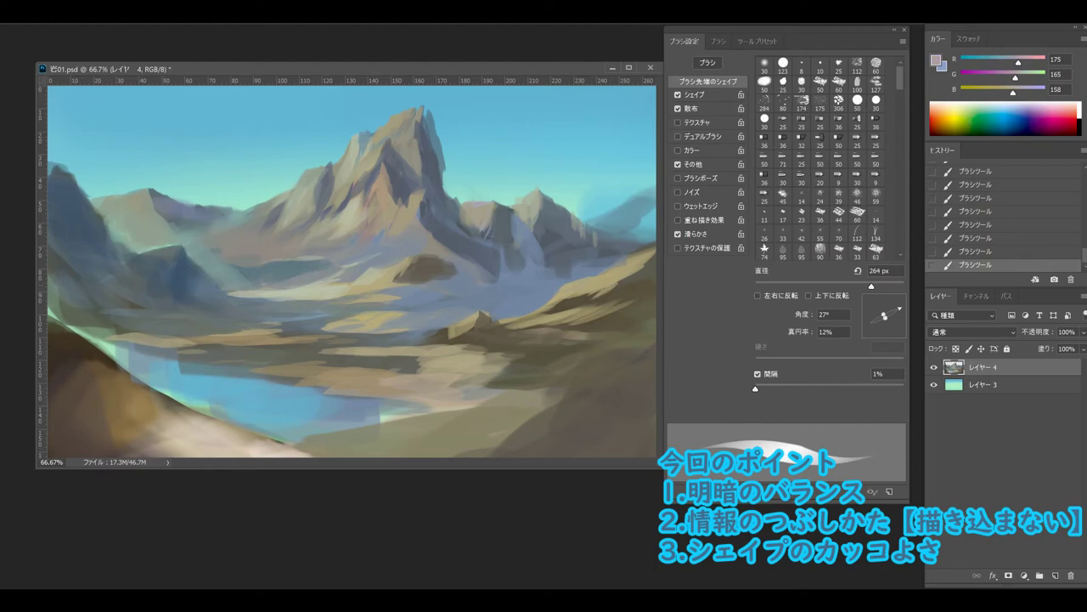
{"action": "left_click", "coordinate": [936, 61]}
{"action": "mouse_move", "coordinate": [538, 299]}
{"action": "left_mouse_down"}
{"action": "mouse_move", "coordinate": [539, 288]}
{"action": "mouse_move", "coordinate": [539, 314]}
{"action": "left_mouse_up"}
{"action": "left_click", "coordinate": [640, 116]}
{"action": "left_click", "coordinate": [936, 60]}
{"action": "left_click", "coordinate": [405, 165]}
{"action": "left_click", "coordinate": [644, 119]}
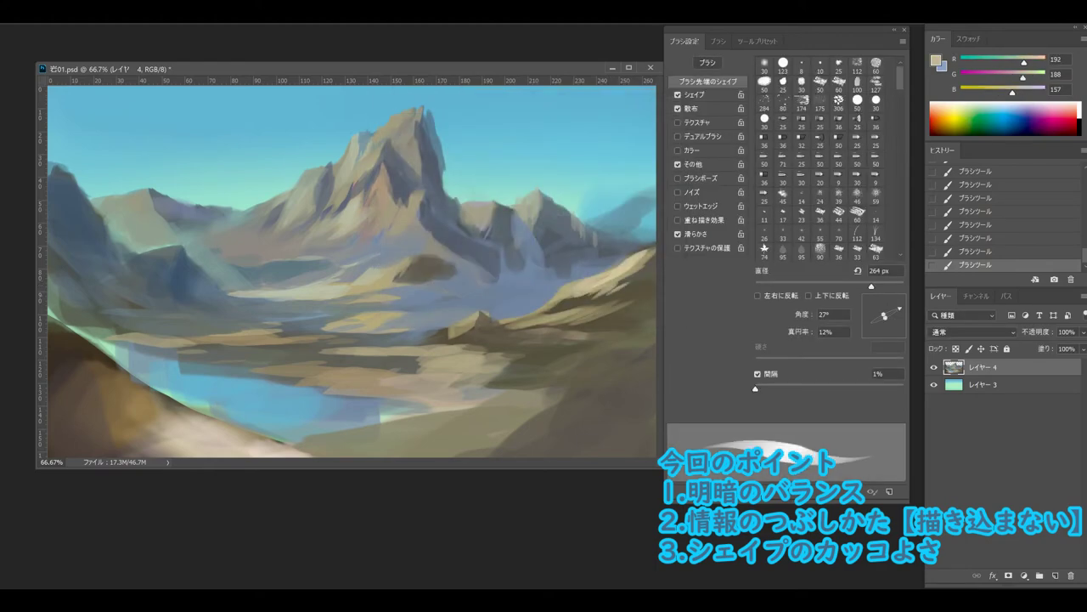
Layer peach and ochre highlights along the right foreground hill's crest, enlarging the brush to 323 px.
{"action": "left_click", "coordinate": [643, 256], "text": "alt"}
{"action": "left_click", "coordinate": [630, 286], "text": "alt"}
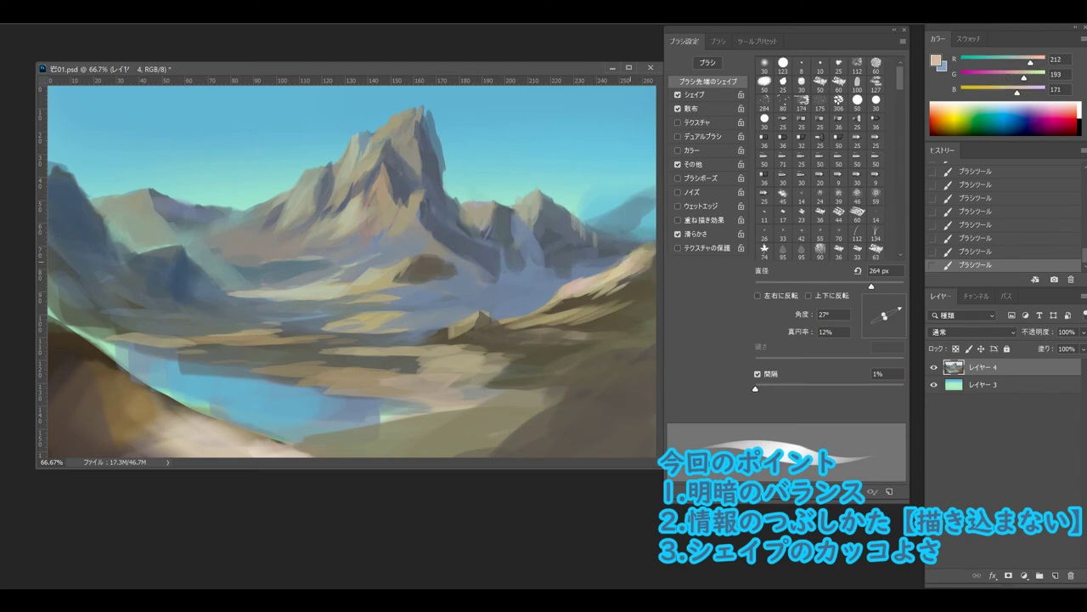
{"action": "left_click", "coordinate": [936, 60]}
{"action": "left_click", "coordinate": [439, 146]}
{"action": "left_click", "coordinate": [643, 119]}
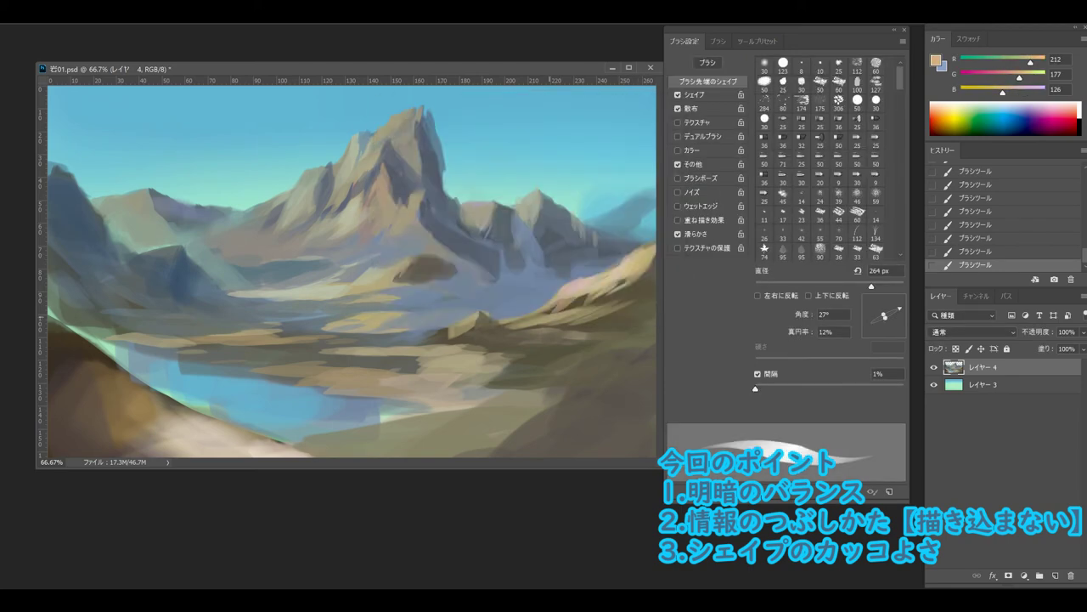
{"action": "key", "text": "bracketright"}
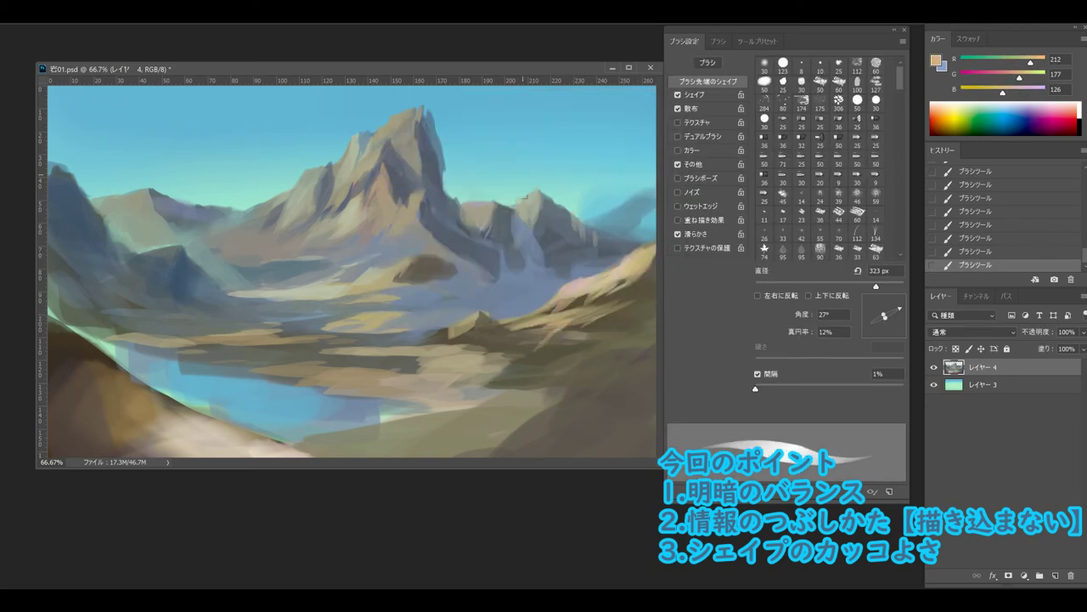
Choose a textured cloud brush with a cream colour and dab a first cloud puff into the sky left of the peak.
{"action": "left_click", "coordinate": [719, 41]}
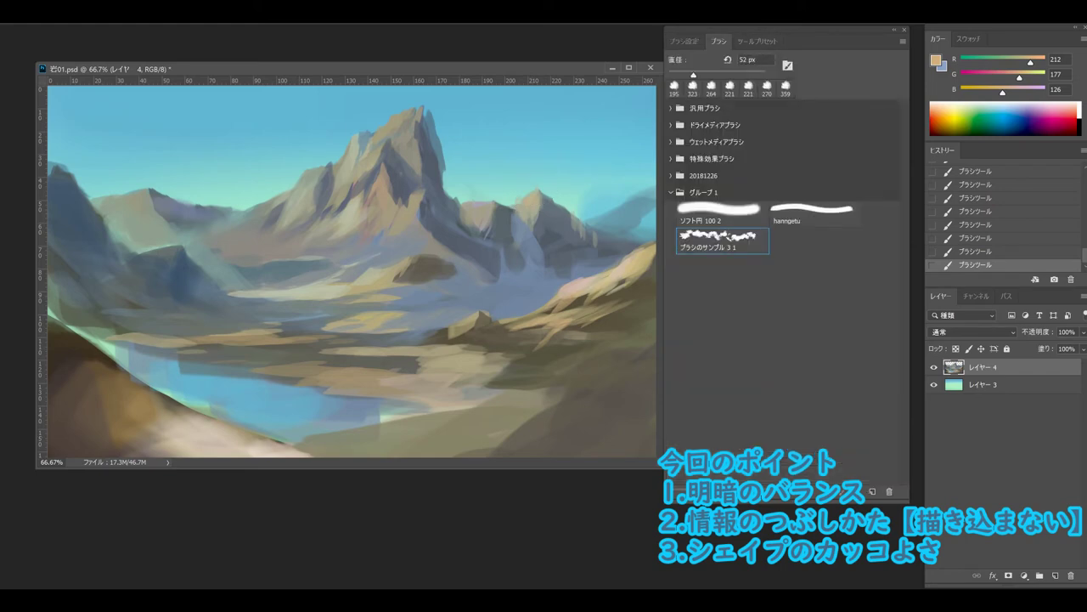
{"action": "key", "text": "F5"}
{"action": "key", "text": "ctrl+z"}
{"action": "key", "text": "Escape"}
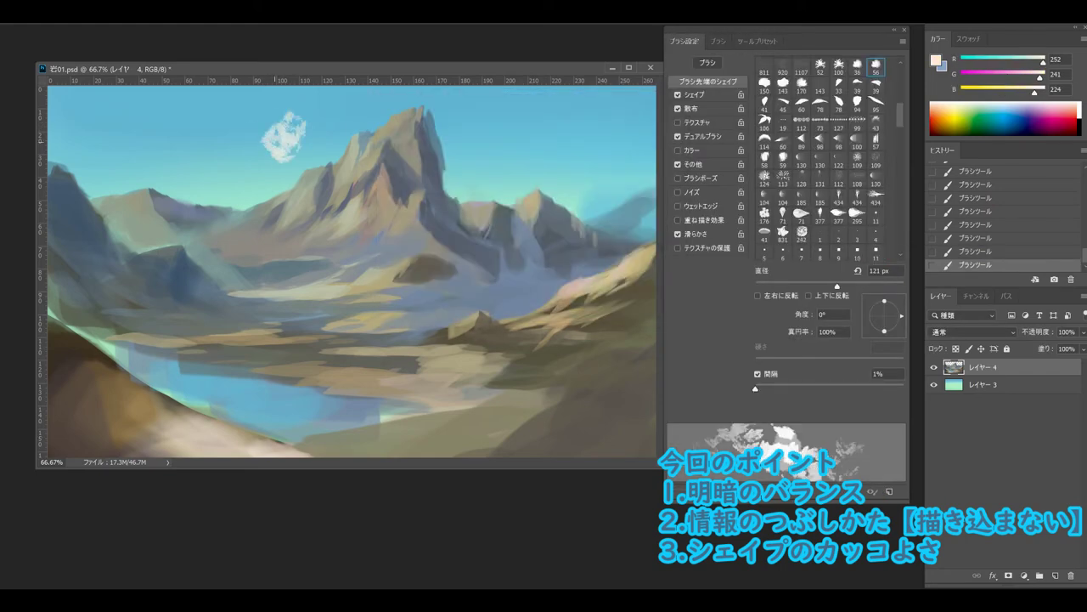
{"action": "left_click_drag", "start_coordinate": [281, 136], "coordinate": [259, 123]}
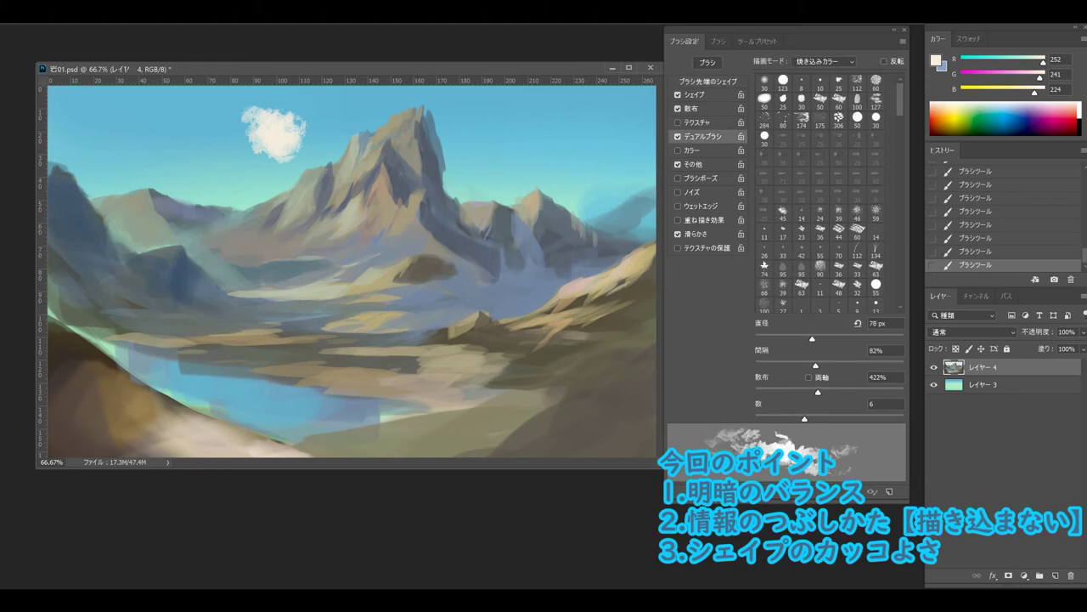
Set the dual brush to 67 px with 25% spacing and paint cream clouds on both sides of the peak.
{"action": "left_click_drag", "start_coordinate": [812, 338], "coordinate": [773, 365]}
{"action": "mouse_move", "coordinate": [259, 123]}
{"action": "left_mouse_down"}
{"action": "mouse_move", "coordinate": [229, 140]}
{"action": "mouse_move", "coordinate": [174, 140]}
{"action": "mouse_move", "coordinate": [280, 168]}
{"action": "mouse_move", "coordinate": [157, 170]}
{"action": "left_mouse_up"}
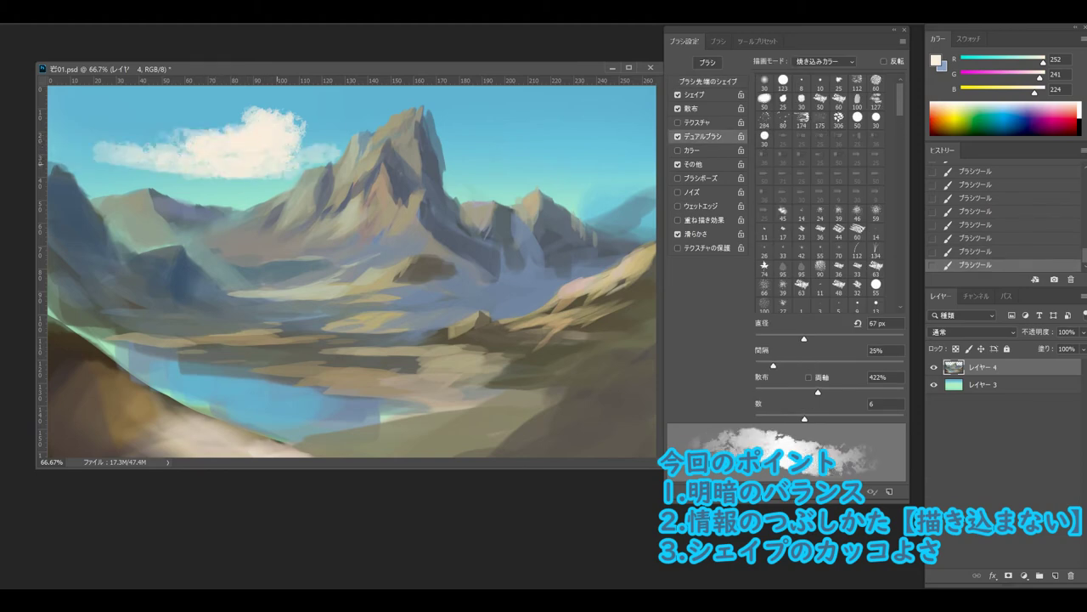
{"action": "left_click_drag", "start_coordinate": [278, 158], "coordinate": [80, 128]}
{"action": "mouse_move", "coordinate": [595, 191]}
{"action": "left_mouse_down"}
{"action": "mouse_move", "coordinate": [629, 183]}
{"action": "mouse_move", "coordinate": [606, 161]}
{"action": "mouse_move", "coordinate": [554, 154]}
{"action": "left_mouse_up"}
{"action": "left_click_drag", "start_coordinate": [242, 182], "coordinate": [196, 191]}
{"action": "mouse_move", "coordinate": [294, 181]}
{"action": "left_mouse_down"}
{"action": "mouse_move", "coordinate": [77, 181]}
{"action": "mouse_move", "coordinate": [185, 182]}
{"action": "left_mouse_up"}
{"action": "mouse_move", "coordinate": [603, 191]}
{"action": "left_mouse_down"}
{"action": "mouse_move", "coordinate": [571, 208]}
{"action": "mouse_move", "coordinate": [553, 180]}
{"action": "mouse_move", "coordinate": [510, 204]}
{"action": "left_mouse_up"}
{"action": "mouse_move", "coordinate": [535, 168]}
{"action": "left_mouse_down"}
{"action": "mouse_move", "coordinate": [472, 204]}
{"action": "mouse_move", "coordinate": [429, 170]}
{"action": "left_mouse_up"}
Undo the last cloud stroke, set the brush's size control to pen pressure and repaint the thin cloud band right of the peak.
{"action": "left_click", "coordinate": [695, 95]}
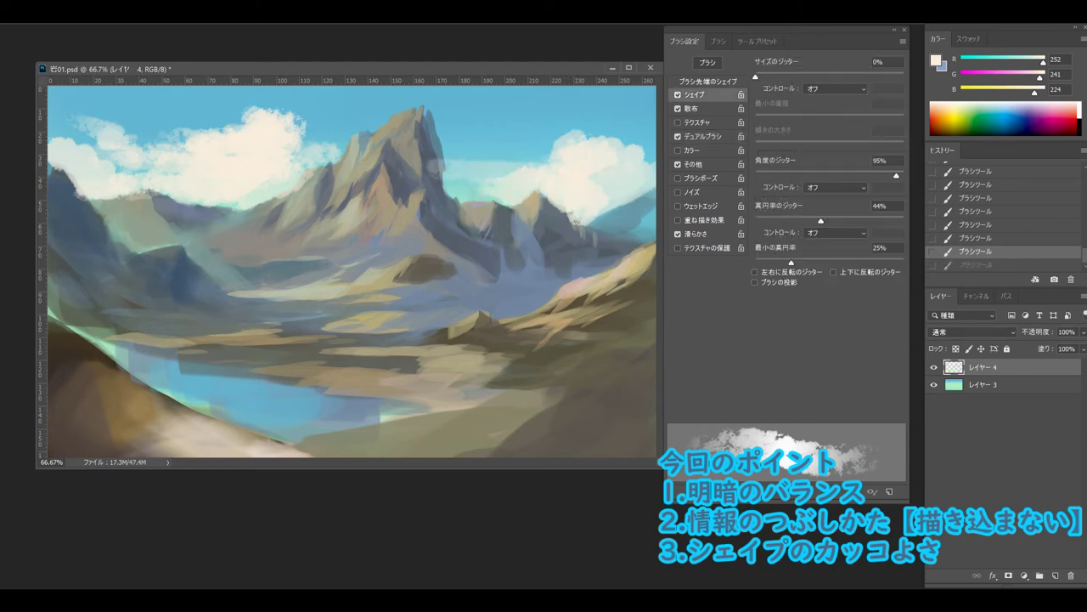
{"action": "key", "text": "ctrl+z"}
{"action": "left_click", "coordinate": [837, 88]}
{"action": "left_click", "coordinate": [836, 128]}
{"action": "left_click_drag", "start_coordinate": [525, 170], "coordinate": [449, 179]}
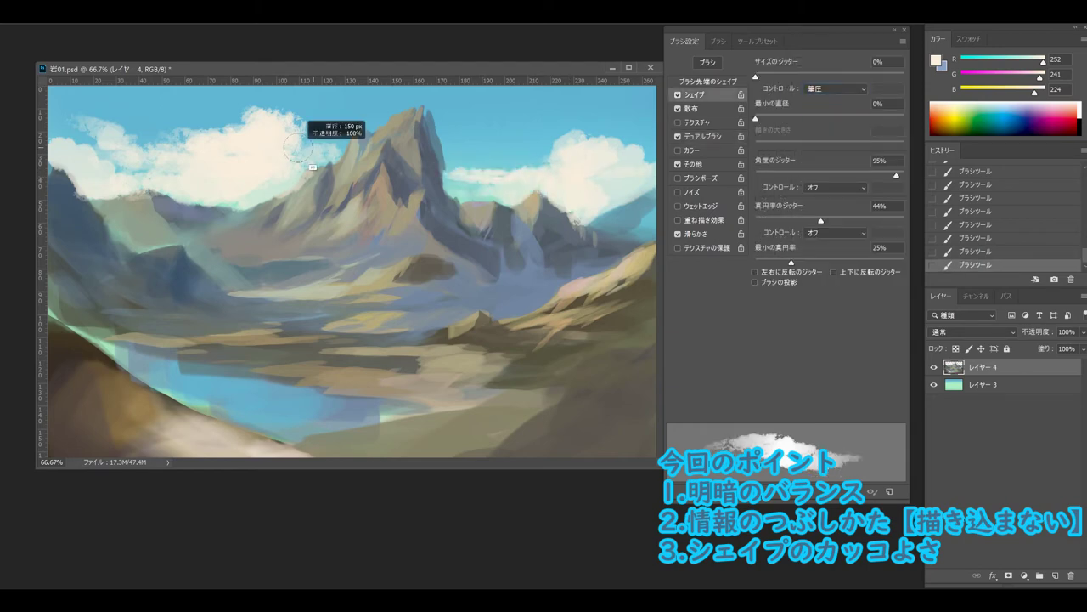
Paint a sampled light-blue shadow into the left cloud's underside and trim it with the sampled cloud colour.
{"action": "left_click", "coordinate": [247, 204], "text": "alt"}
{"action": "mouse_move", "coordinate": [196, 175]}
{"action": "left_mouse_down"}
{"action": "mouse_move", "coordinate": [272, 182]}
{"action": "mouse_move", "coordinate": [221, 161]}
{"action": "left_mouse_up"}
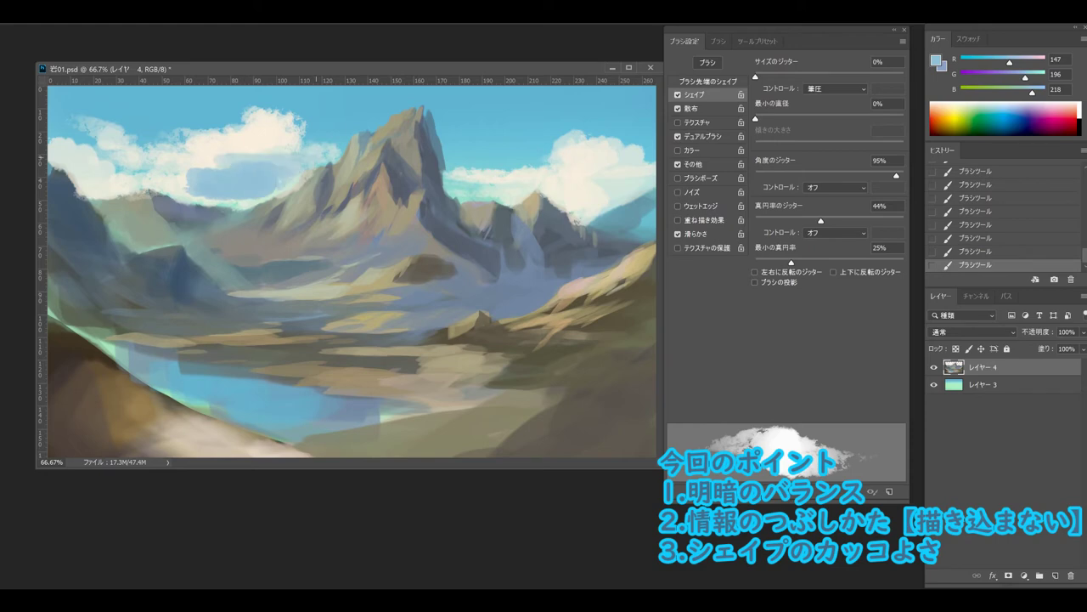
{"action": "left_click", "coordinate": [255, 141], "text": "alt"}
{"action": "left_click_drag", "start_coordinate": [302, 152], "coordinate": [278, 157]}
{"action": "left_click", "coordinate": [161, 171], "text": "alt"}
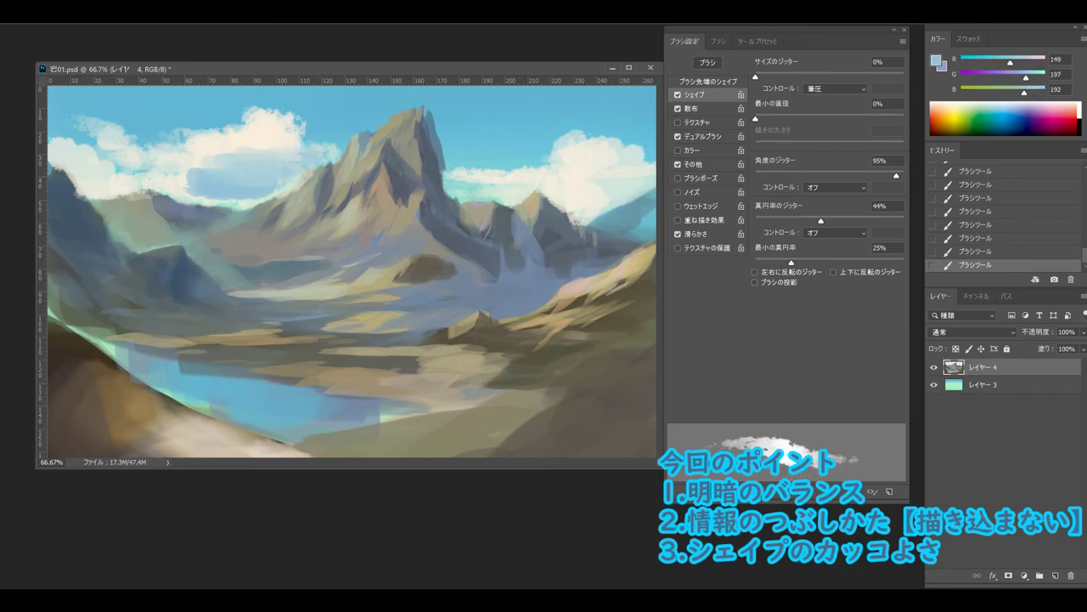
Lighten the shadow colour to a pale blue and soften the undersides of the left clouds with it.
{"action": "left_click", "coordinate": [937, 62]}
{"action": "left_click", "coordinate": [407, 167]}
{"action": "left_click", "coordinate": [644, 116]}
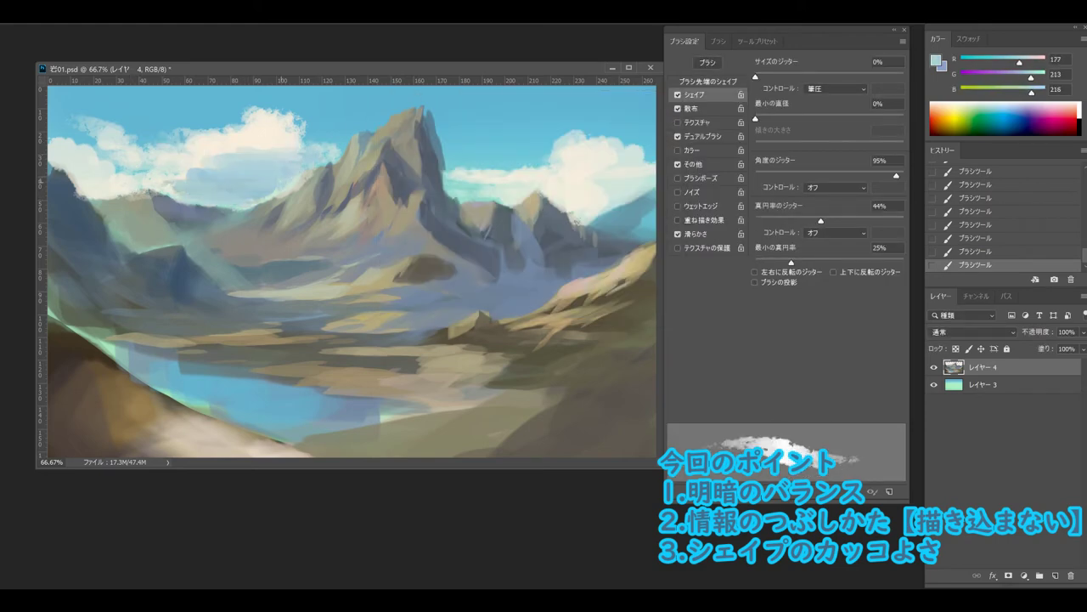
{"action": "left_click", "coordinate": [87, 168], "text": "alt"}
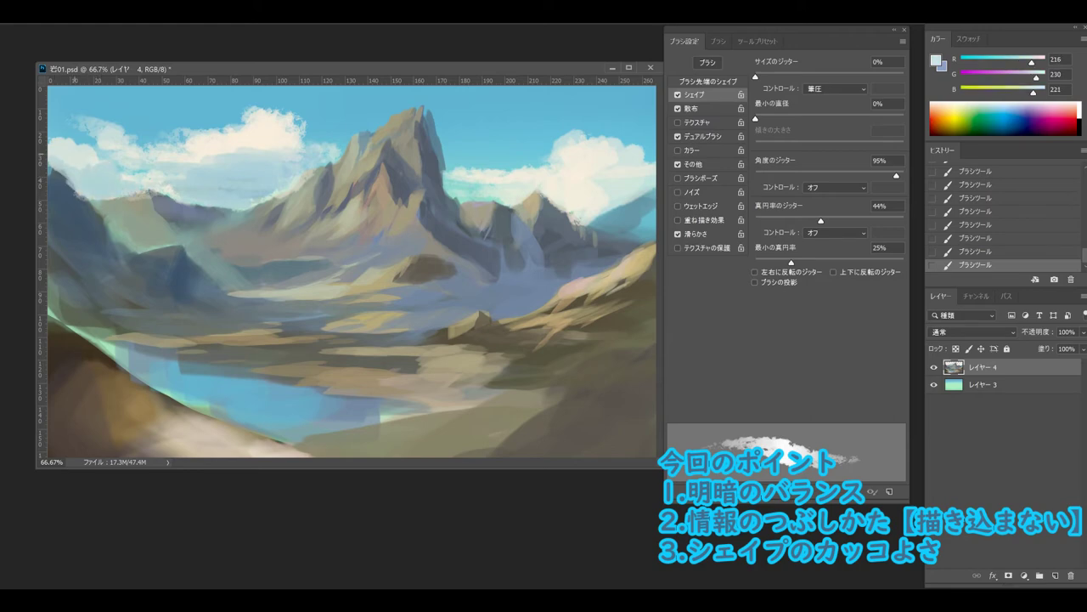
{"action": "left_click", "coordinate": [276, 147], "text": "alt"}
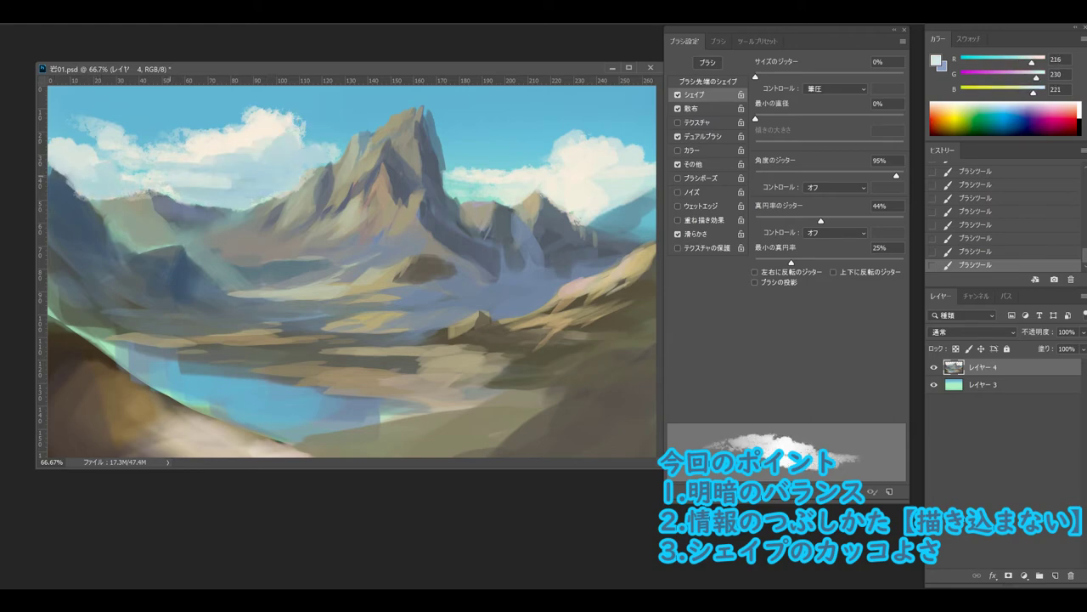
Blend the base of the left clouds into the sky above the distant hills with sampled pale tones.
{"action": "left_click_drag", "start_coordinate": [170, 192], "coordinate": [242, 187]}
{"action": "left_click", "coordinate": [199, 174], "text": "alt"}
{"action": "left_click", "coordinate": [235, 178], "text": "alt"}
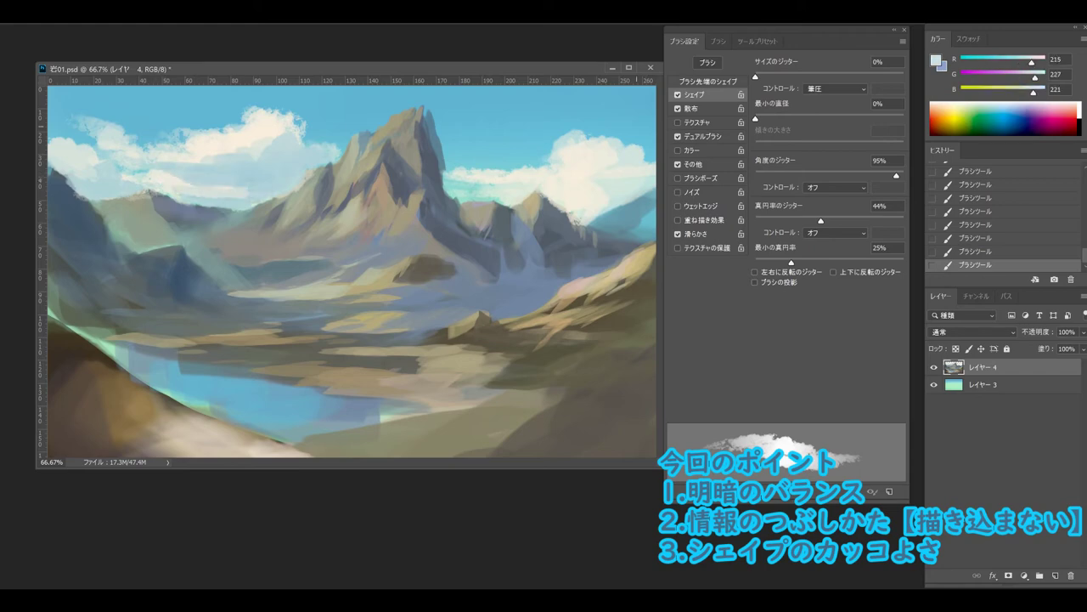
Hide the brush settings, centre the image window and shade the right cloud with a sampled tone, adjusting its colour.
{"action": "key", "text": "F5"}
{"action": "left_click_drag", "start_coordinate": [255, 68], "coordinate": [366, 128]}
{"action": "left_click", "coordinate": [684, 255], "text": "alt"}
{"action": "mouse_move", "coordinate": [705, 243]}
{"action": "left_mouse_down"}
{"action": "mouse_move", "coordinate": [736, 265]}
{"action": "mouse_move", "coordinate": [731, 242]}
{"action": "mouse_move", "coordinate": [748, 242]}
{"action": "mouse_move", "coordinate": [752, 255]}
{"action": "left_mouse_up"}
{"action": "left_click", "coordinate": [937, 61]}
{"action": "left_click", "coordinate": [420, 145]}
{"action": "left_click", "coordinate": [643, 122]}
Blend pale blue-grey shadow through the right cloud's body and base with repeatedly sampled colours.
{"action": "left_click", "coordinate": [718, 247], "text": "alt"}
{"action": "mouse_move", "coordinate": [688, 263]}
{"action": "left_mouse_down"}
{"action": "mouse_move", "coordinate": [761, 271]}
{"action": "mouse_move", "coordinate": [612, 242]}
{"action": "left_mouse_up"}
{"action": "left_click", "coordinate": [705, 225], "text": "alt"}
{"action": "left_click_drag", "start_coordinate": [701, 238], "coordinate": [736, 220]}
{"action": "left_click", "coordinate": [680, 255], "text": "alt"}
{"action": "mouse_move", "coordinate": [658, 238]}
{"action": "left_mouse_down"}
{"action": "mouse_move", "coordinate": [697, 235]}
{"action": "mouse_move", "coordinate": [692, 252]}
{"action": "mouse_move", "coordinate": [739, 270]}
{"action": "left_mouse_up"}
{"action": "left_click", "coordinate": [565, 234], "text": "alt"}
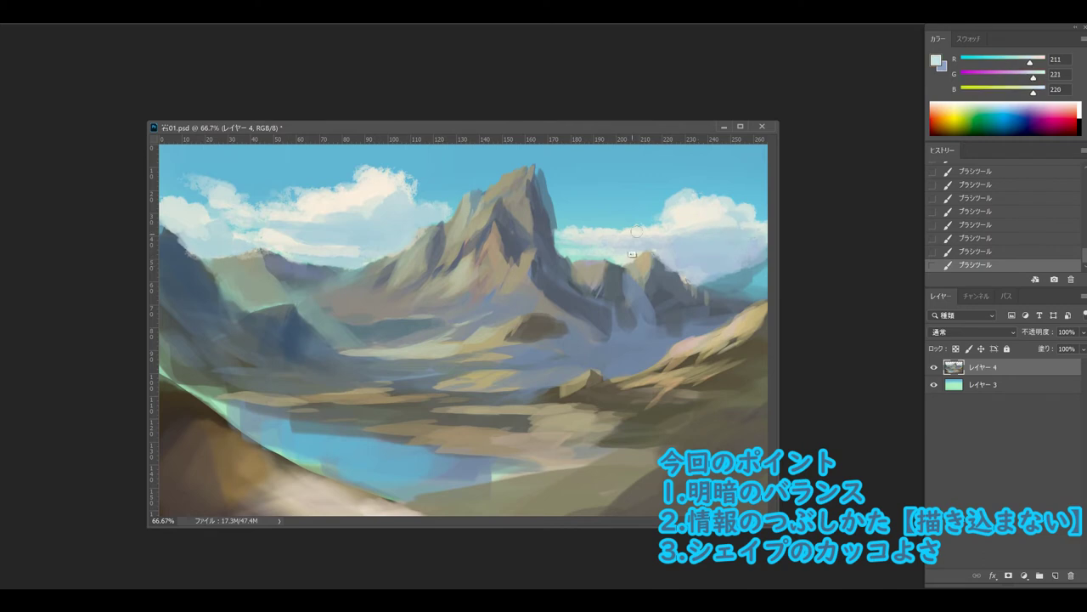
Build up a taller rounded top on the right cloud in sampled cream and extend its lower band.
{"action": "left_click", "coordinate": [571, 206], "text": "alt"}
{"action": "mouse_move", "coordinate": [684, 186]}
{"action": "left_mouse_down"}
{"action": "mouse_move", "coordinate": [709, 157]}
{"action": "mouse_move", "coordinate": [730, 242]}
{"action": "left_mouse_up"}
{"action": "left_click_drag", "start_coordinate": [646, 226], "coordinate": [624, 242]}
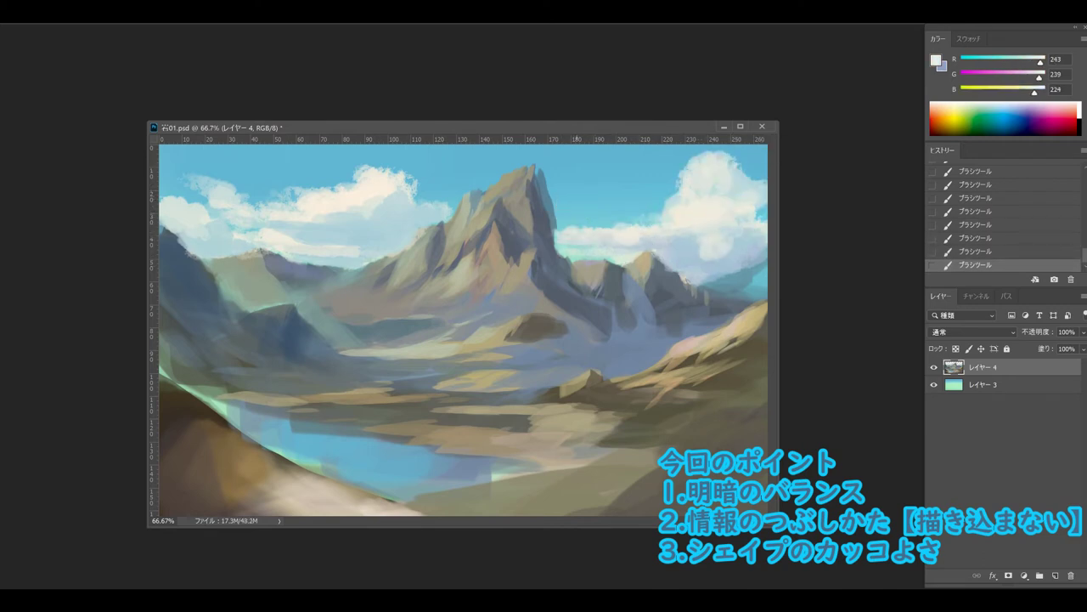
{"action": "left_click", "coordinate": [577, 255], "text": "alt"}
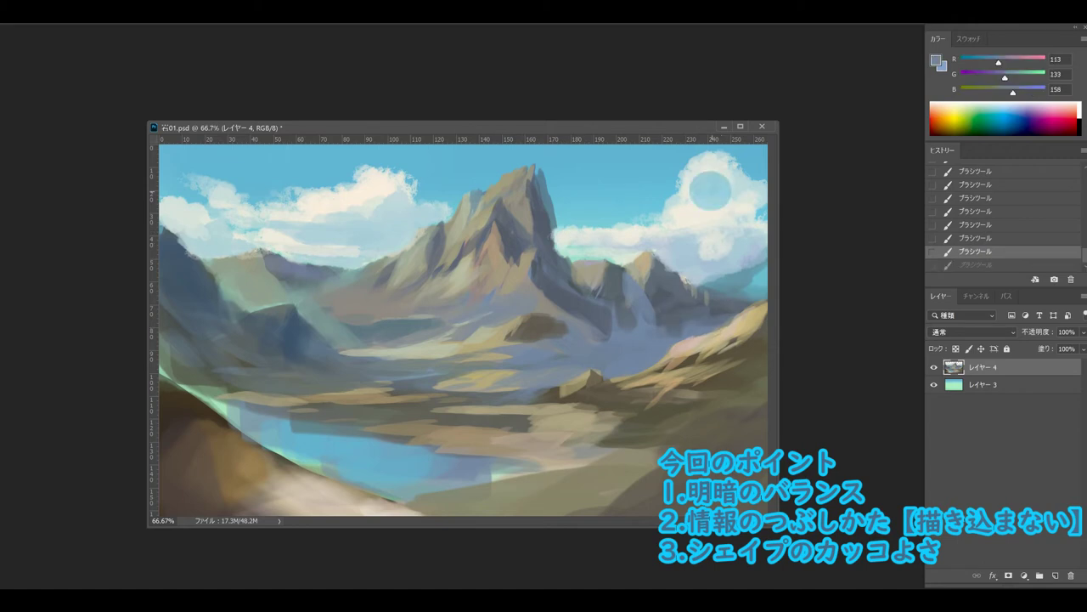
{"action": "right_click", "coordinate": [731, 201]}
{"action": "key", "text": "Escape"}
{"action": "key", "text": "x"}
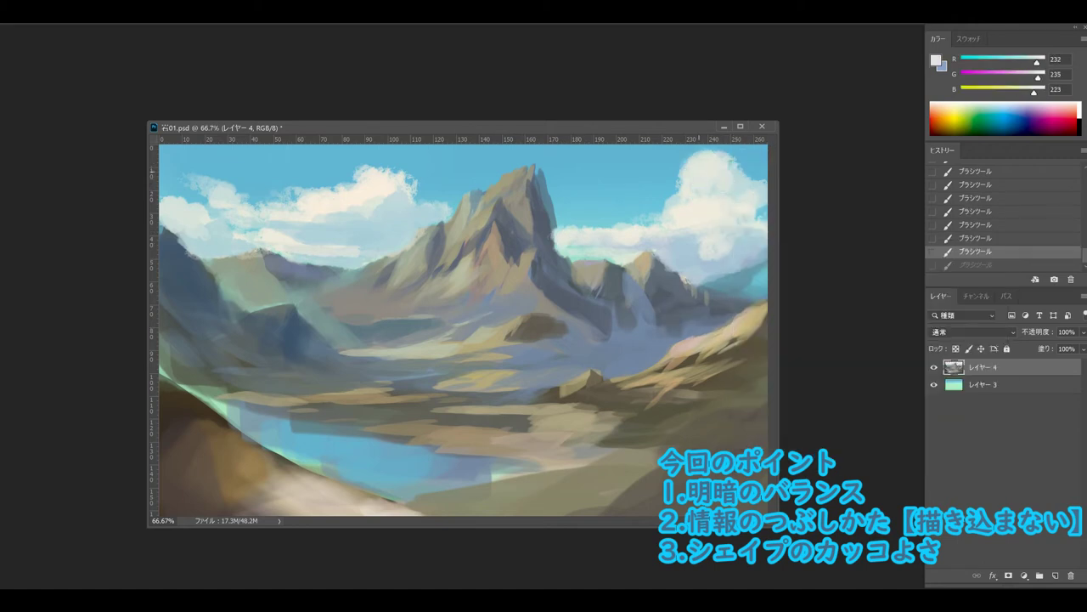
Smooth the right cloud's body and the left cloud bank with sampled off-white strokes.
{"action": "left_click_drag", "start_coordinate": [679, 153], "coordinate": [692, 191]}
{"action": "left_click_drag", "start_coordinate": [747, 230], "coordinate": [646, 250]}
{"action": "left_click", "coordinate": [382, 182], "text": "alt"}
{"action": "mouse_move", "coordinate": [425, 196]}
{"action": "left_mouse_down"}
{"action": "mouse_move", "coordinate": [357, 225]}
{"action": "mouse_move", "coordinate": [272, 234]}
{"action": "left_mouse_up"}
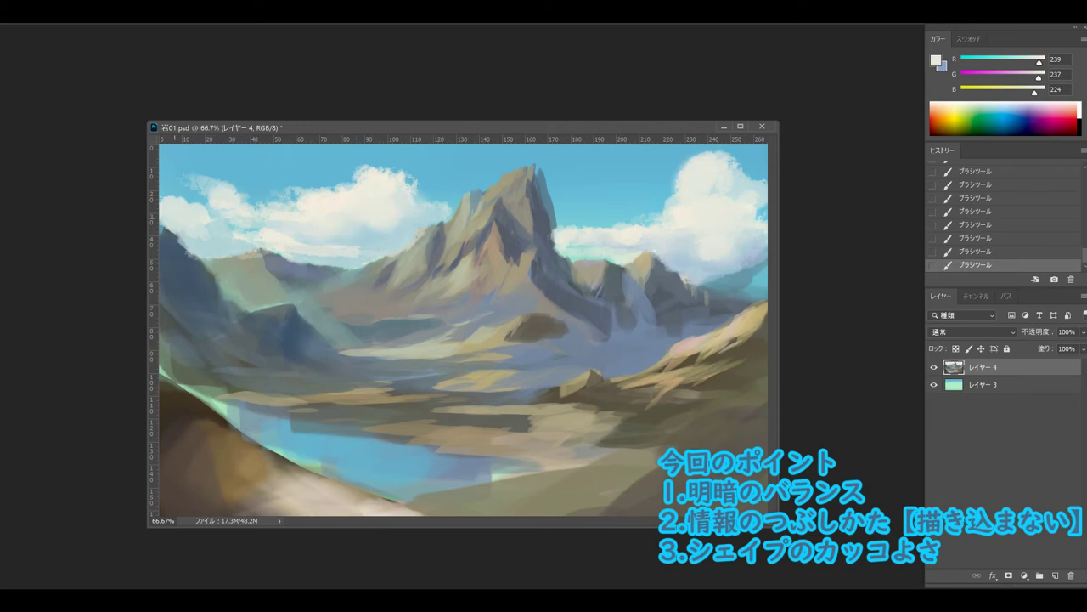
{"action": "left_click", "coordinate": [399, 249], "text": "alt"}
{"action": "left_click", "coordinate": [327, 251], "text": "alt"}
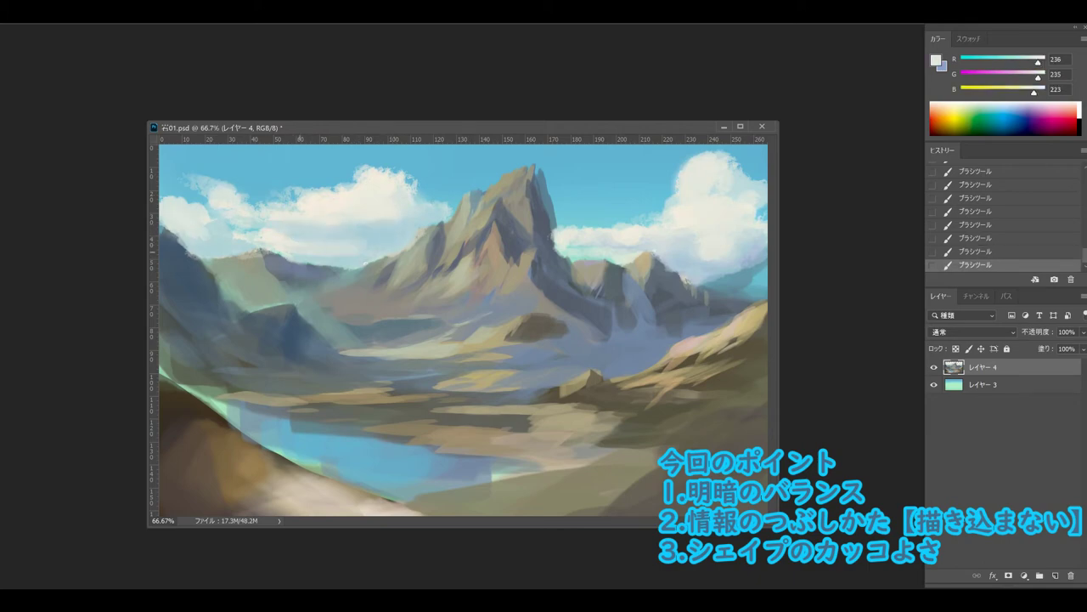
Add pale blue-green mist over the left hills with a soft brush, return to the cloud brush and undo the last stroke.
{"action": "left_click", "coordinate": [214, 268], "text": "alt"}
{"action": "key", "text": "F5"}
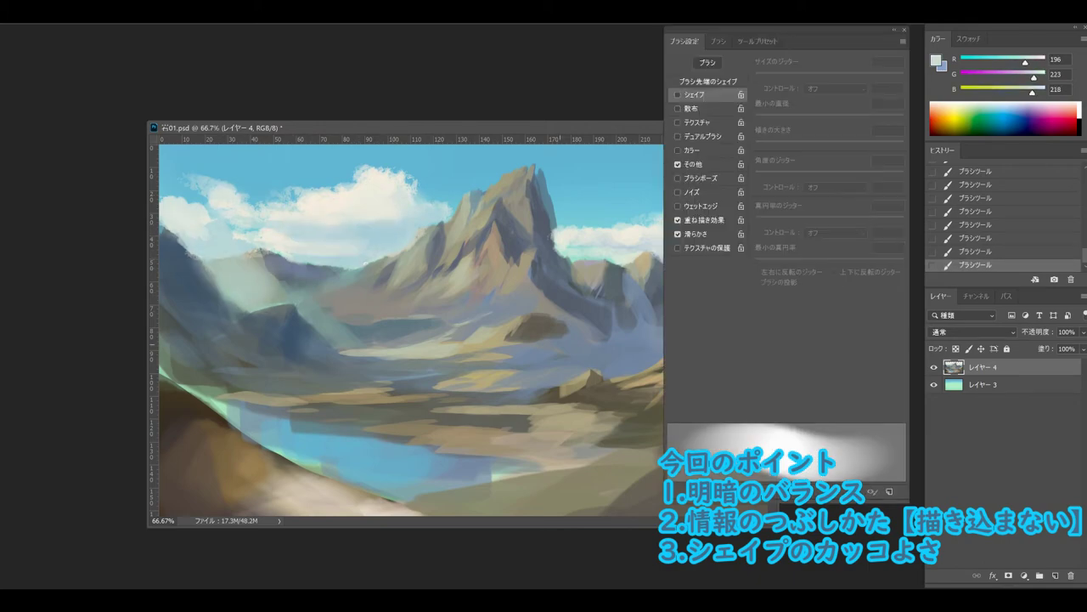
{"action": "right_click", "coordinate": [568, 323]}
{"action": "key", "text": "period"}
{"action": "key", "text": "Return"}
{"action": "key", "text": "ctrl+z"}
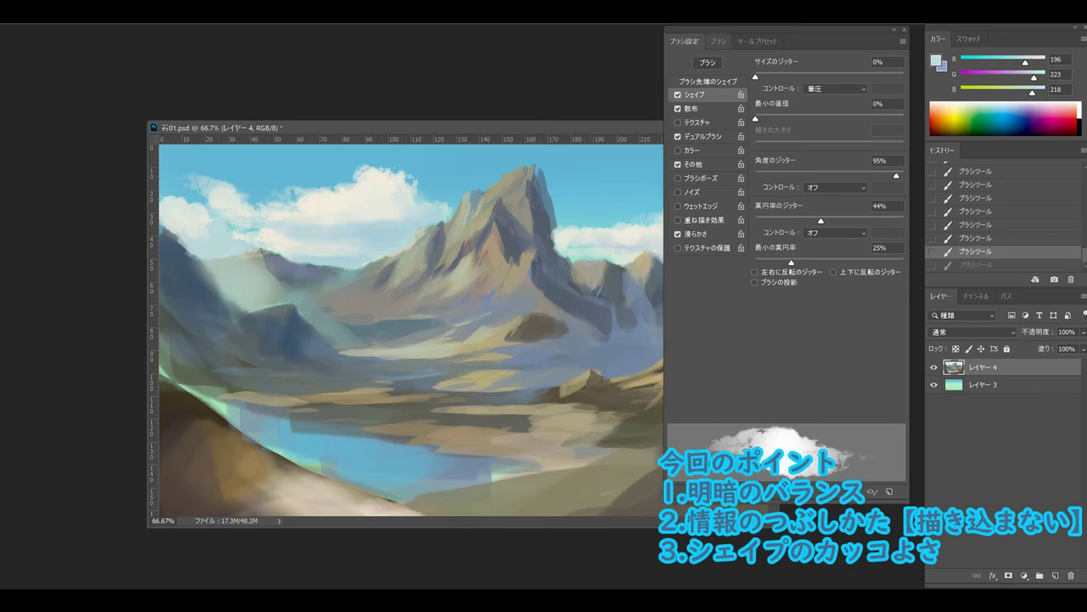
Pick a cloud brush with a 31 px dual tip at 24% spacing and soften the low cloud right of the peak.
{"action": "left_click", "coordinate": [719, 41]}
{"action": "left_click", "coordinate": [684, 41]}
{"action": "left_click", "coordinate": [703, 136]}
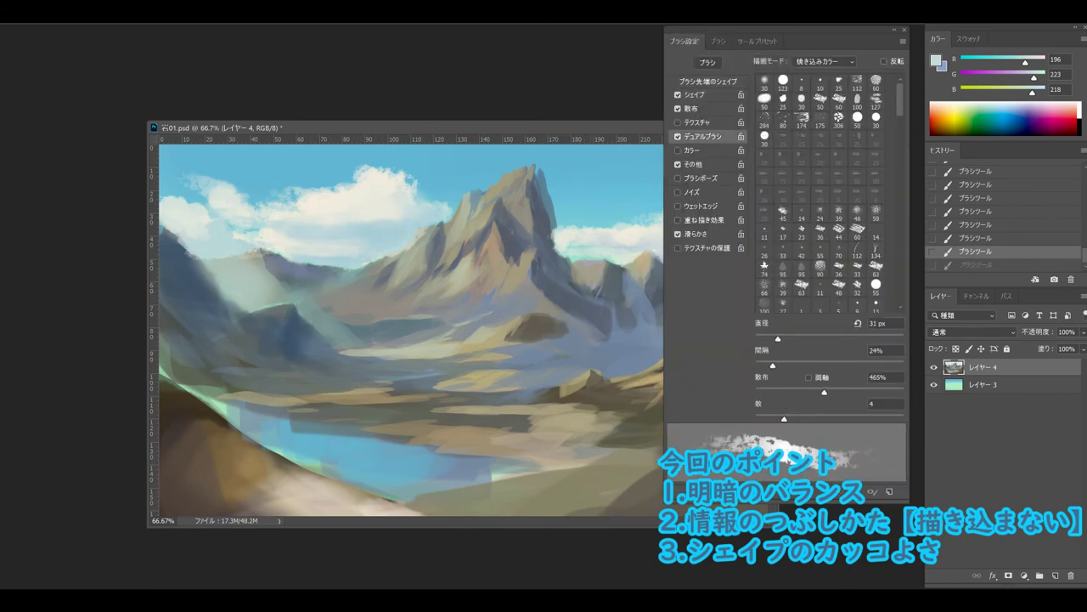
{"action": "key", "text": "F5"}
{"action": "left_click_drag", "start_coordinate": [626, 238], "coordinate": [646, 241]}
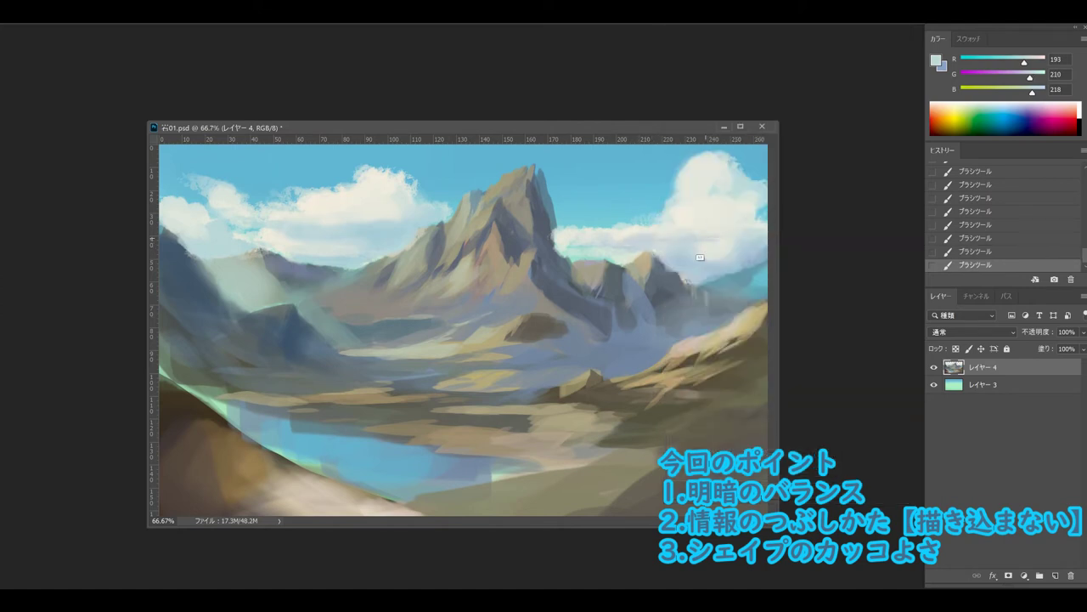
Erase the tall top of the left cloud bank and repaint lower rounded puffs in sampled cream.
{"action": "left_click", "coordinate": [373, 183], "text": "alt"}
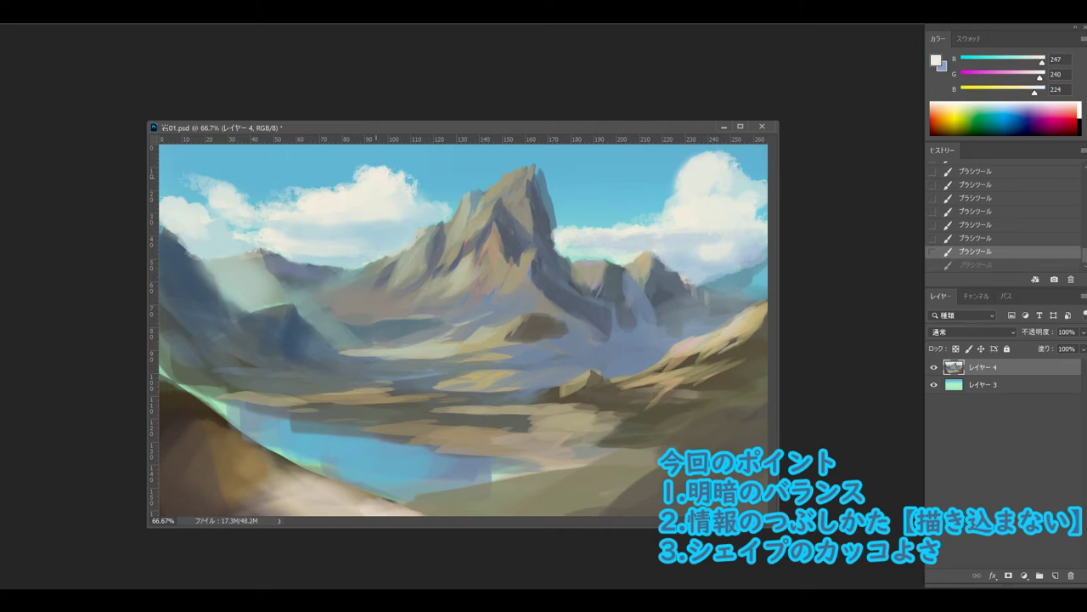
{"action": "key", "text": "e"}
{"action": "left_click_drag", "start_coordinate": [361, 175], "coordinate": [392, 178]}
{"action": "mouse_move", "coordinate": [329, 197]}
{"action": "left_mouse_down"}
{"action": "mouse_move", "coordinate": [431, 187]}
{"action": "mouse_move", "coordinate": [273, 194]}
{"action": "mouse_move", "coordinate": [320, 227]}
{"action": "mouse_move", "coordinate": [366, 217]}
{"action": "mouse_move", "coordinate": [379, 187]}
{"action": "left_mouse_up"}
{"action": "key", "text": "b"}
{"action": "left_click_drag", "start_coordinate": [395, 217], "coordinate": [409, 203]}
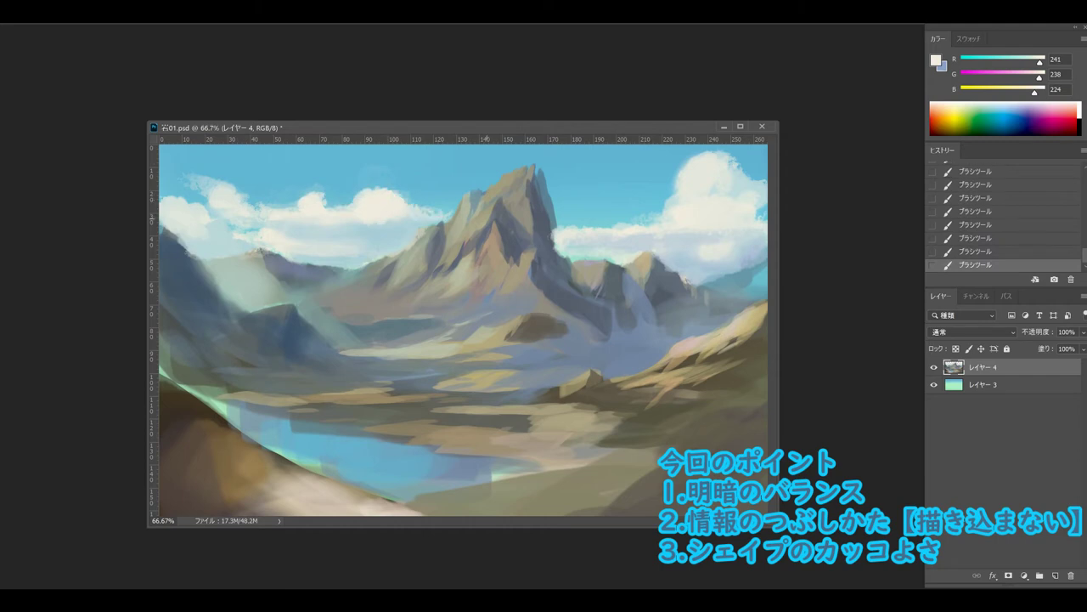
Paint pale textured mist in sampled tones between the main peak's right foot and the right ridge.
{"action": "mouse_move", "coordinate": [688, 331]}
{"action": "left_mouse_down"}
{"action": "mouse_move", "coordinate": [672, 323]}
{"action": "mouse_move", "coordinate": [595, 353]}
{"action": "mouse_move", "coordinate": [612, 369]}
{"action": "left_mouse_up"}
{"action": "left_click", "coordinate": [646, 344], "text": "alt"}
{"action": "left_click", "coordinate": [735, 280], "text": "alt"}
{"action": "mouse_move", "coordinate": [705, 293]}
{"action": "left_mouse_down"}
{"action": "mouse_move", "coordinate": [765, 263]}
{"action": "mouse_move", "coordinate": [727, 293]}
{"action": "mouse_move", "coordinate": [599, 349]}
{"action": "mouse_move", "coordinate": [590, 364]}
{"action": "left_mouse_up"}
{"action": "left_click", "coordinate": [739, 281], "text": "alt"}
{"action": "left_click", "coordinate": [646, 336], "text": "alt"}
{"action": "mouse_move", "coordinate": [649, 323]}
{"action": "left_mouse_down"}
{"action": "mouse_move", "coordinate": [551, 356]}
{"action": "mouse_move", "coordinate": [551, 387]}
{"action": "left_mouse_up"}
Undo the last stroke and fill the foreground right of the lake with textured pale yellow mist.
{"action": "left_click_drag", "start_coordinate": [1032, 91], "coordinate": [1019, 91]}
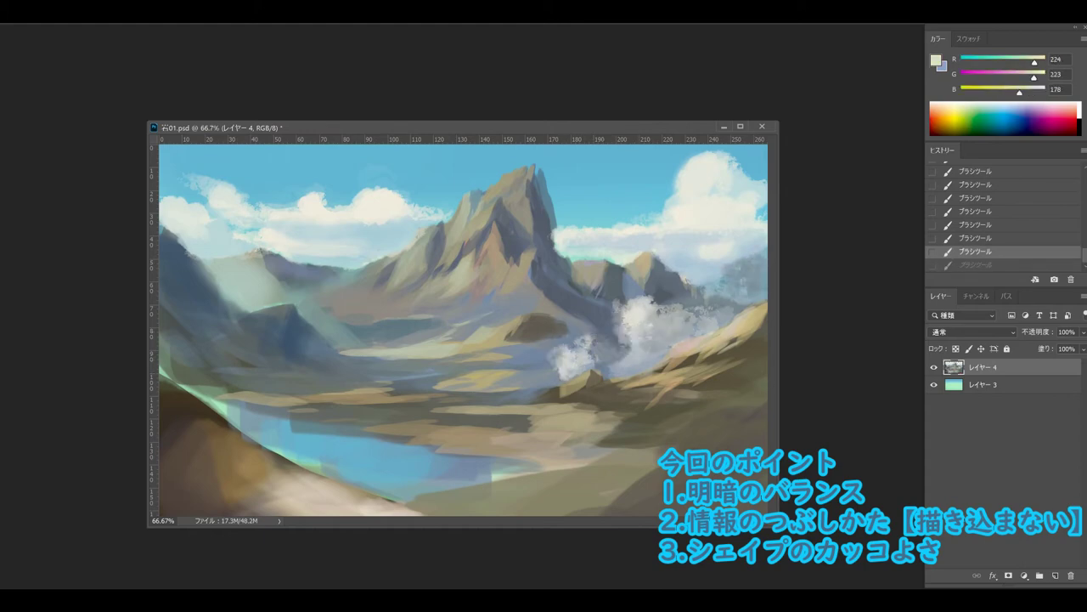
{"action": "key", "text": "ctrl+z"}
{"action": "left_click", "coordinate": [710, 438], "text": "alt"}
{"action": "mouse_move", "coordinate": [684, 459]}
{"action": "left_mouse_down"}
{"action": "mouse_move", "coordinate": [739, 420]}
{"action": "mouse_move", "coordinate": [611, 502]}
{"action": "left_mouse_up"}
{"action": "left_click_drag", "start_coordinate": [654, 438], "coordinate": [565, 416]}
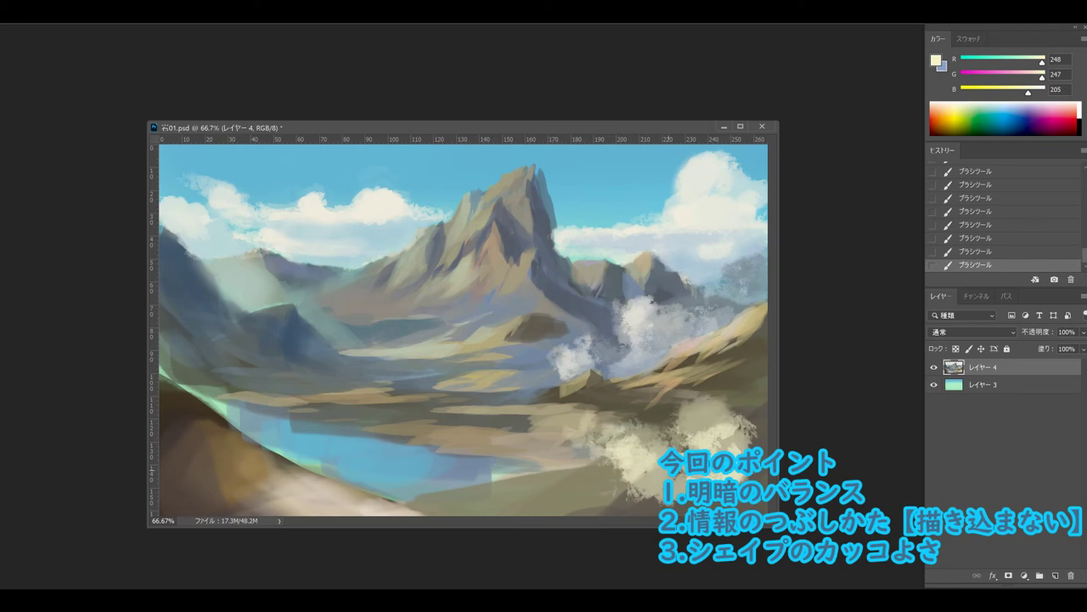
{"action": "left_click_drag", "start_coordinate": [684, 467], "coordinate": [557, 510]}
{"action": "left_click_drag", "start_coordinate": [628, 497], "coordinate": [520, 510]}
{"action": "left_click_drag", "start_coordinate": [569, 454], "coordinate": [476, 510]}
{"action": "left_click_drag", "start_coordinate": [569, 489], "coordinate": [429, 508]}
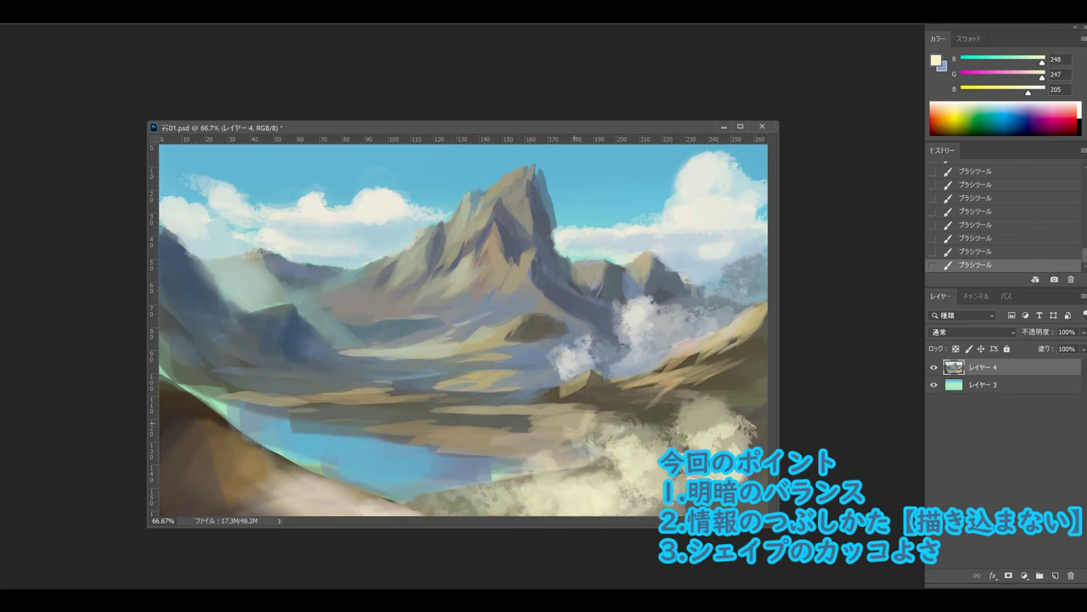
Extend sampled off-white mist across the valley floor and add a low bank at the main peak's left foot.
{"action": "left_click", "coordinate": [675, 306], "text": "alt"}
{"action": "key", "text": "F5"}
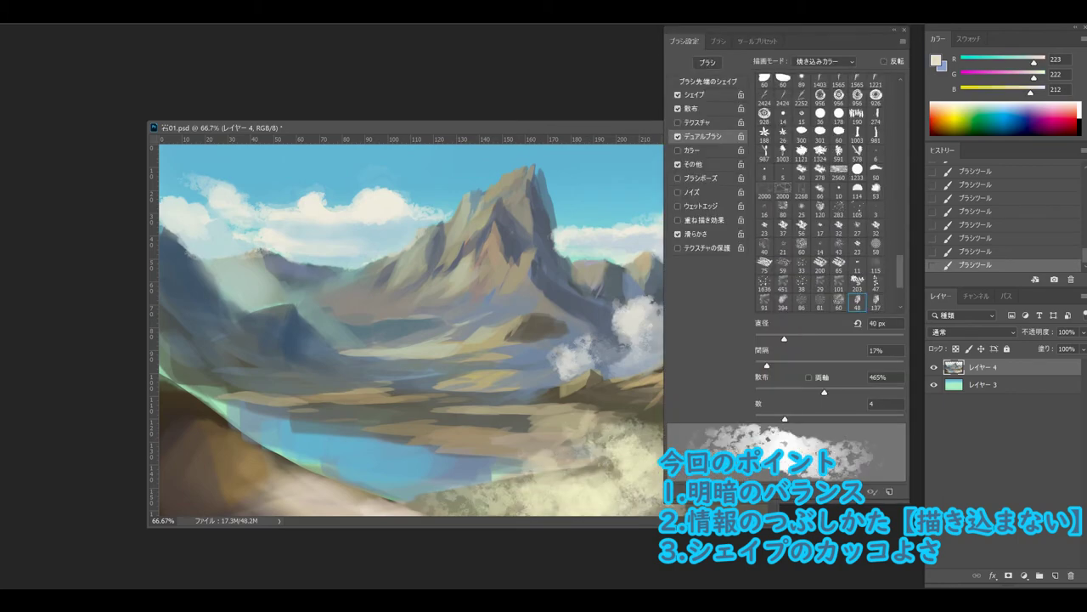
{"action": "key", "text": "F5"}
{"action": "mouse_move", "coordinate": [612, 340]}
{"action": "left_mouse_down"}
{"action": "mouse_move", "coordinate": [539, 374]}
{"action": "mouse_move", "coordinate": [486, 368]}
{"action": "left_mouse_up"}
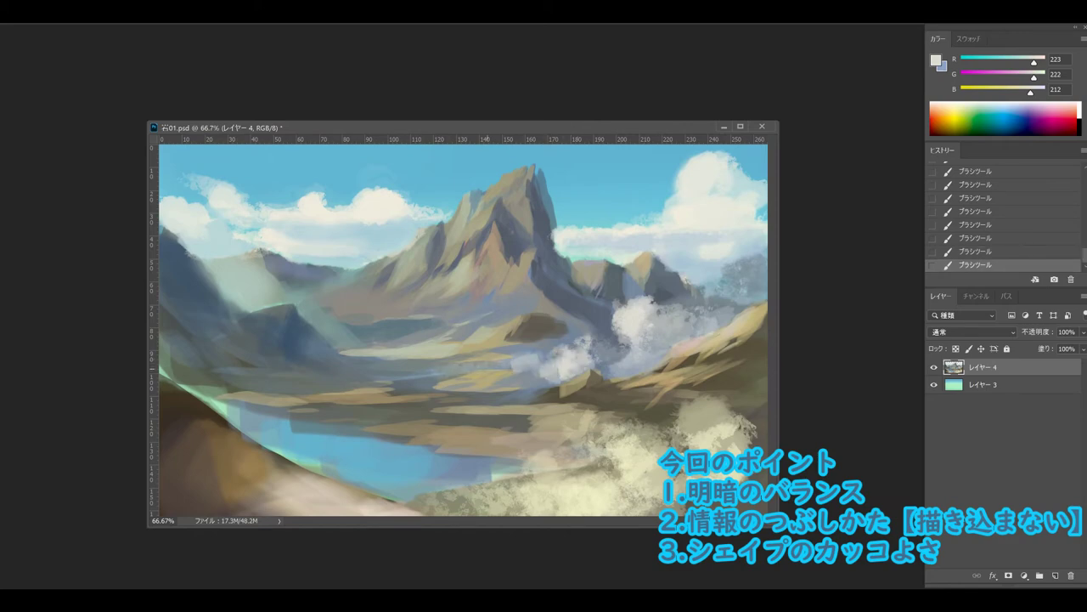
{"action": "mouse_move", "coordinate": [425, 285]}
{"action": "left_mouse_down"}
{"action": "mouse_move", "coordinate": [352, 309]}
{"action": "mouse_move", "coordinate": [365, 318]}
{"action": "mouse_move", "coordinate": [325, 311]}
{"action": "left_mouse_up"}
{"action": "left_click", "coordinate": [361, 327], "text": "alt"}
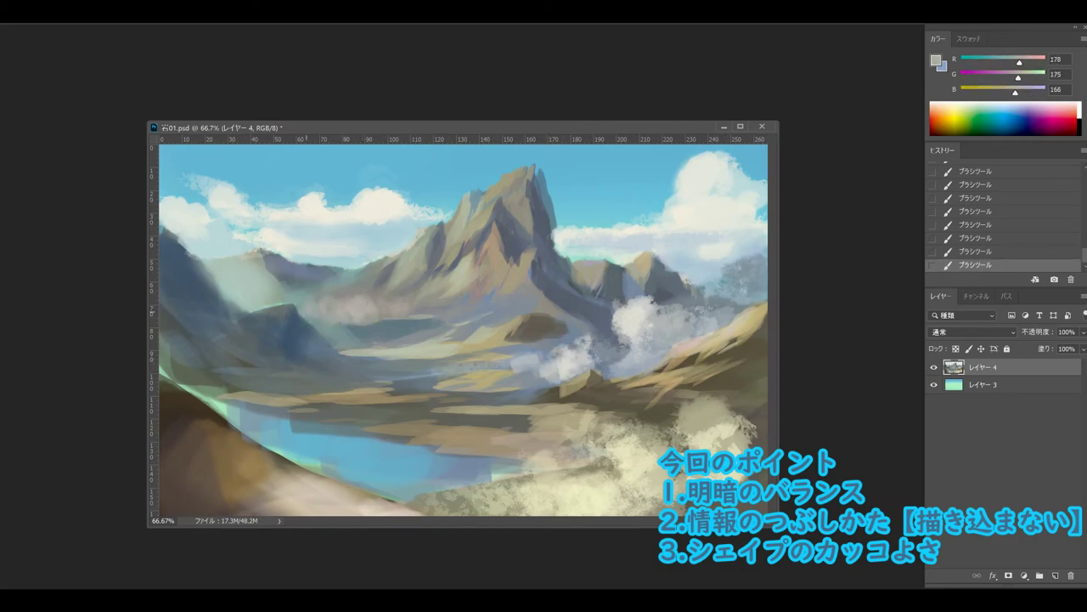
Add near-white mist puffs over the left hills and check the brush's shape settings.
{"action": "left_click", "coordinate": [297, 237], "text": "alt"}
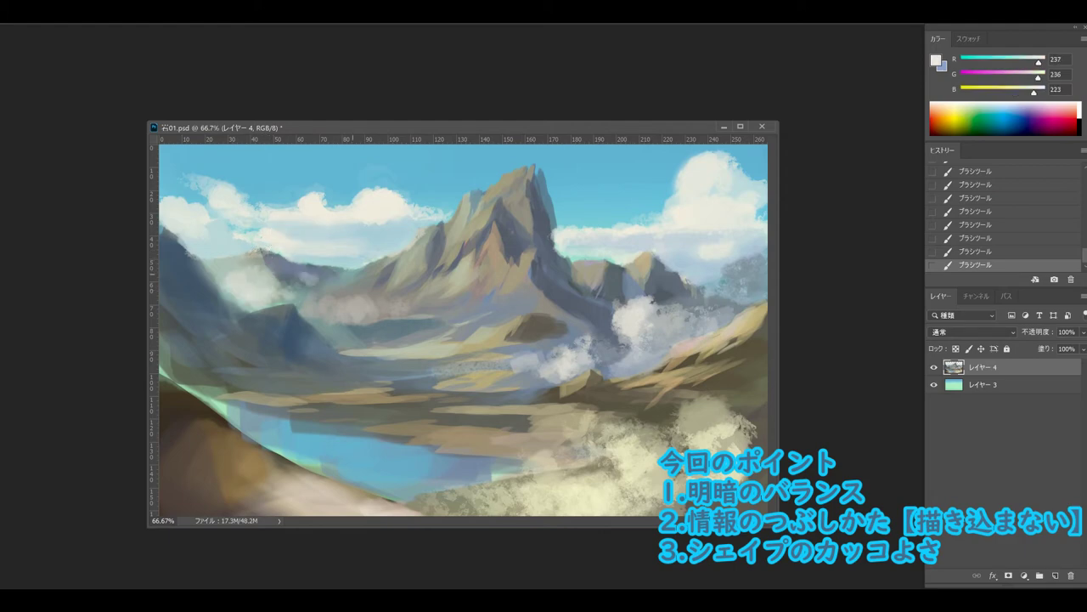
{"action": "left_click", "coordinate": [273, 282], "text": "alt"}
{"action": "key", "text": "F5"}
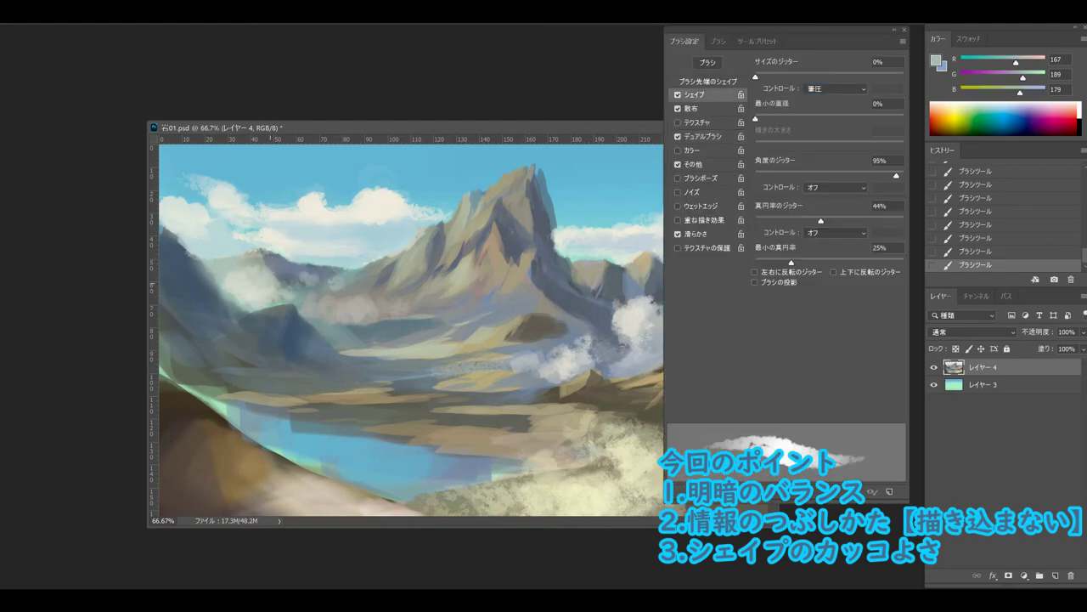
{"action": "key", "text": "F5"}
Pick pale yellow #e0e4bc and paint mist puffs at the main peak's foot and across the mid valley.
{"action": "key", "text": "ctrl+1"}
{"action": "left_click", "coordinate": [561, 323], "text": "alt"}
{"action": "mouse_move", "coordinate": [561, 289]}
{"action": "left_mouse_down"}
{"action": "mouse_move", "coordinate": [509, 280]}
{"action": "mouse_move", "coordinate": [565, 276]}
{"action": "left_mouse_up"}
{"action": "left_click", "coordinate": [937, 61]}
{"action": "left_click", "coordinate": [405, 143]}
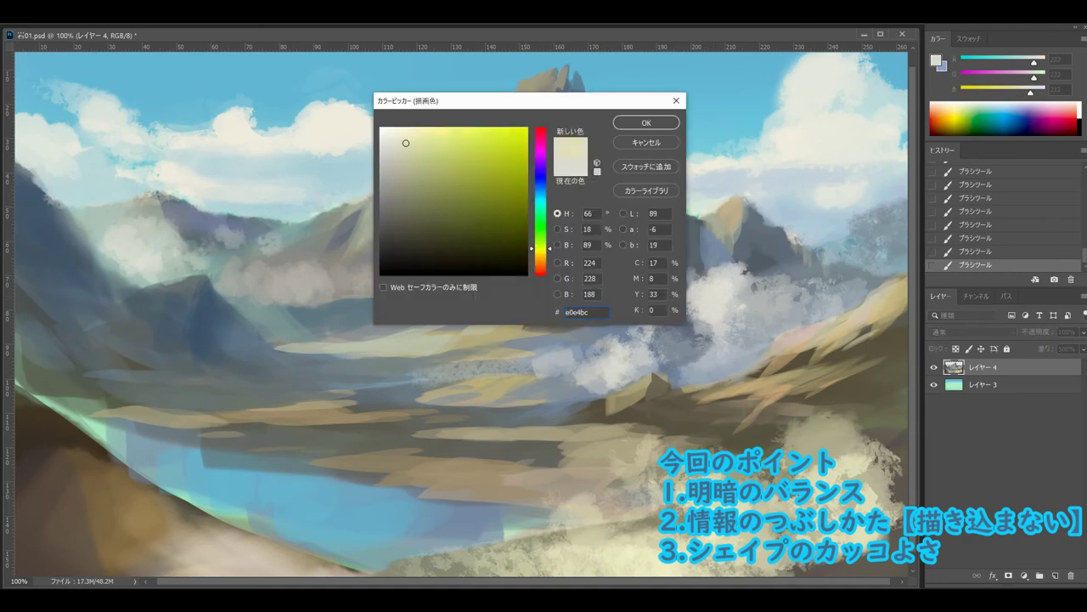
{"action": "key", "text": "Return"}
{"action": "left_click_drag", "start_coordinate": [293, 344], "coordinate": [396, 323]}
{"action": "left_click", "coordinate": [357, 319], "text": "alt"}
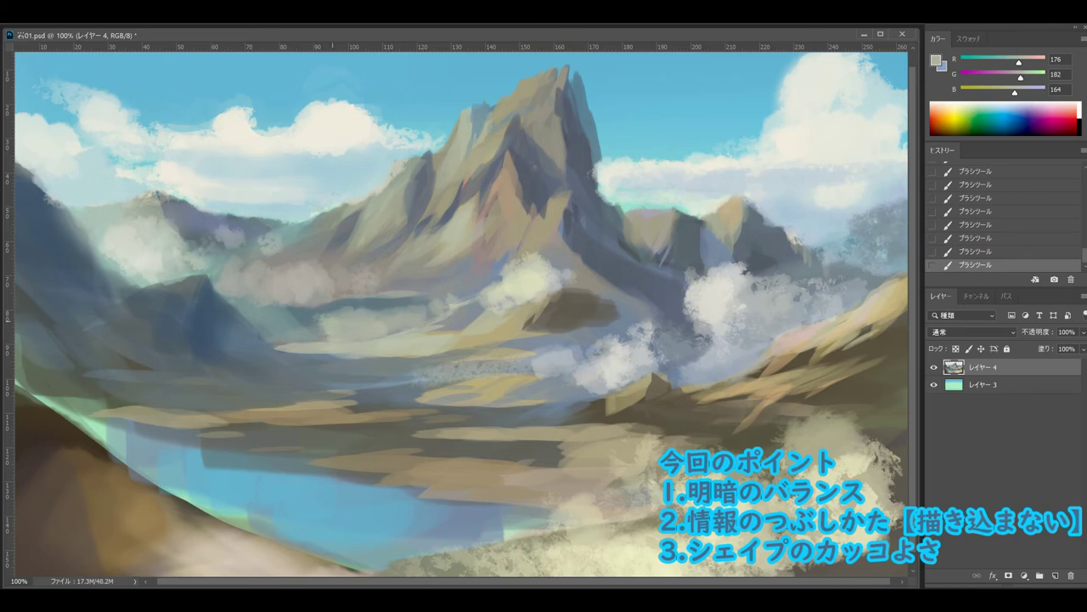
Cover the bright green rim along the left shore with sampled dark grey strokes and undo the last strokes.
{"action": "left_click", "coordinate": [347, 316], "text": "alt"}
{"action": "left_click_drag", "start_coordinate": [42, 399], "coordinate": [127, 422]}
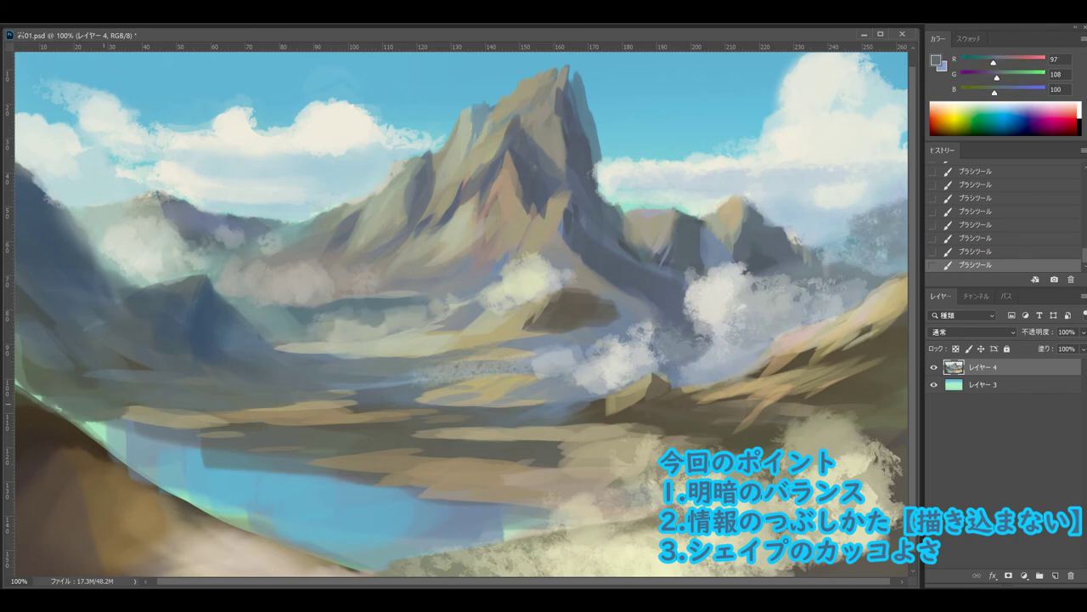
{"action": "left_click_drag", "start_coordinate": [25, 374], "coordinate": [170, 424]}
{"action": "left_click_drag", "start_coordinate": [85, 412], "coordinate": [170, 429]}
{"action": "left_click", "coordinate": [85, 378], "text": "alt"}
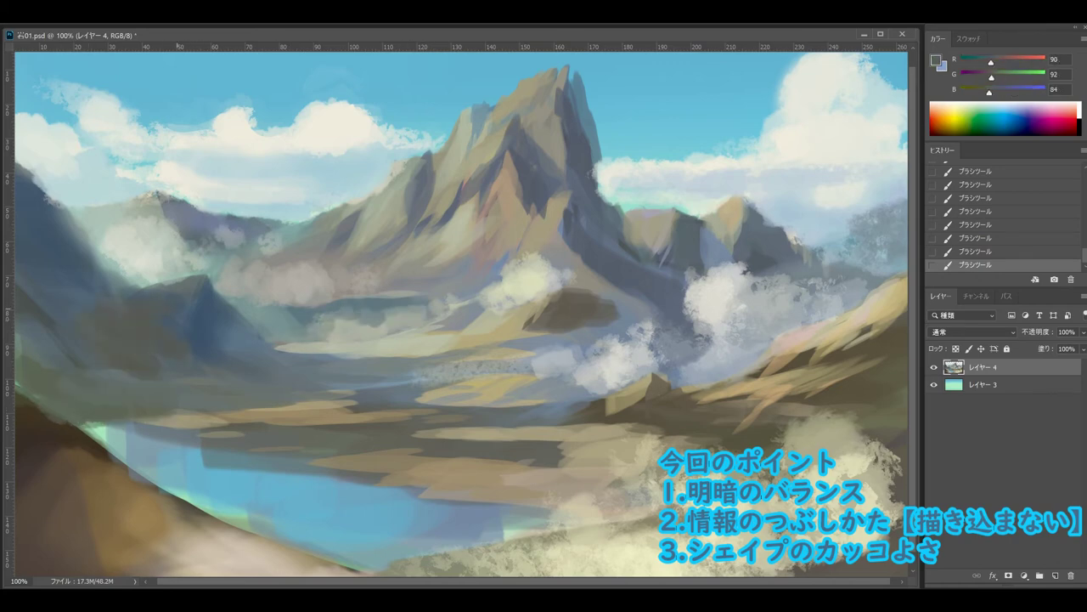
{"action": "key", "text": "ctrl+z"}
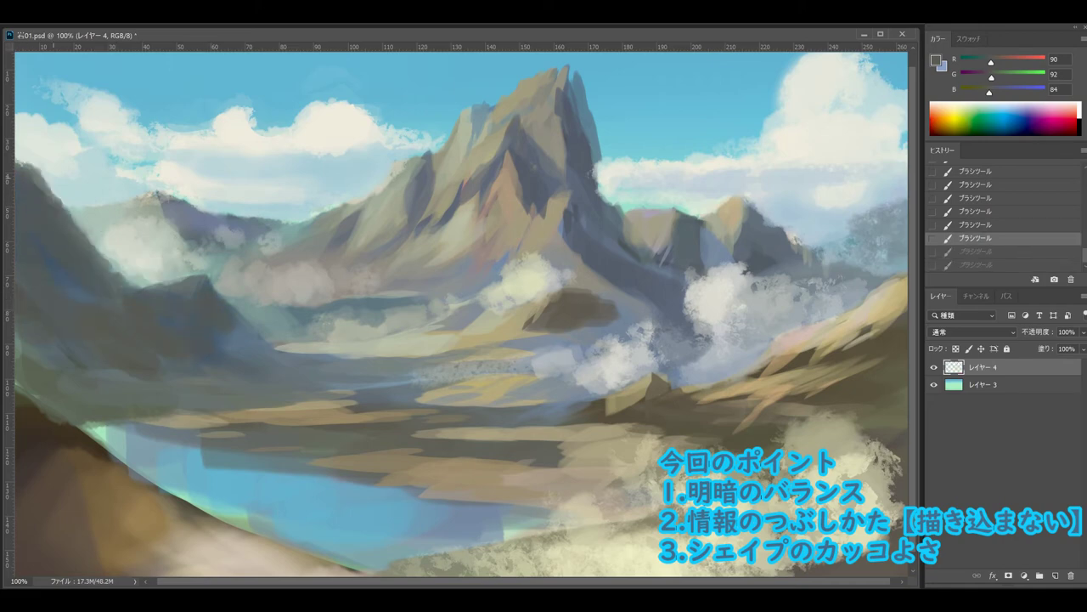
Rework the upper edge of the dark left slope with sampled blue-grey strokes.
{"action": "left_click", "coordinate": [47, 182], "text": "alt"}
{"action": "left_click_drag", "start_coordinate": [17, 170], "coordinate": [64, 208]}
{"action": "left_click", "coordinate": [111, 255], "text": "alt"}
{"action": "left_click_drag", "start_coordinate": [98, 255], "coordinate": [146, 286]}
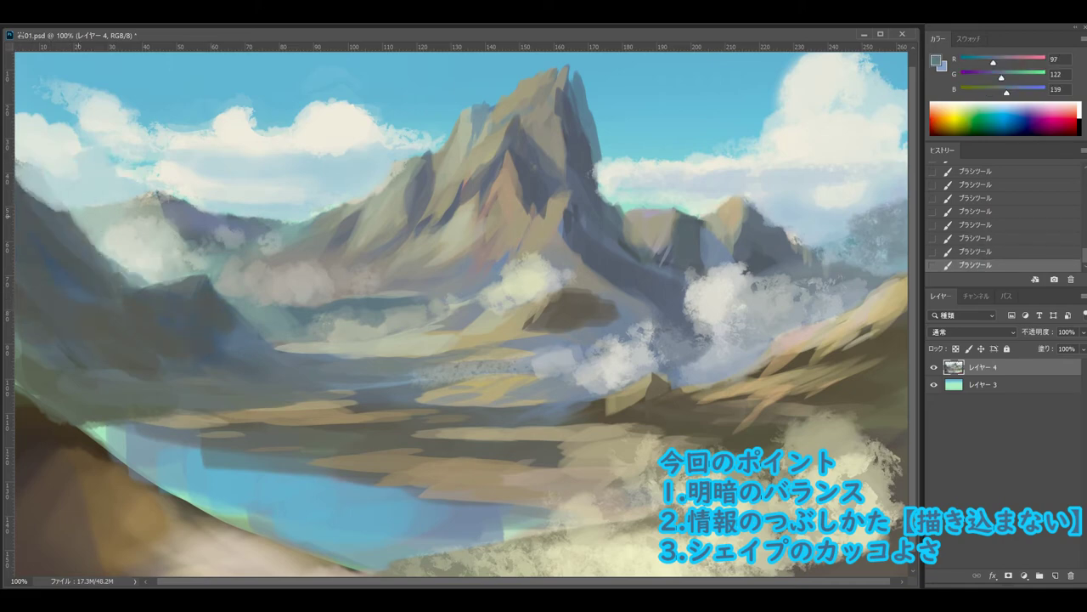
{"action": "left_click", "coordinate": [77, 221], "text": "alt"}
{"action": "mouse_move", "coordinate": [63, 212]}
{"action": "left_mouse_down"}
{"action": "mouse_move", "coordinate": [151, 288]}
{"action": "mouse_move", "coordinate": [89, 252]}
{"action": "left_mouse_up"}
Extend pale mist down along the left slope's edge and touch up the slope's upper part in sampled tones.
{"action": "left_click", "coordinate": [93, 238], "text": "alt"}
{"action": "left_click", "coordinate": [93, 221], "text": "alt"}
{"action": "left_click", "coordinate": [102, 213], "text": "alt"}
{"action": "mouse_move", "coordinate": [80, 192]}
{"action": "left_mouse_down"}
{"action": "mouse_move", "coordinate": [145, 222]}
{"action": "mouse_move", "coordinate": [160, 258]}
{"action": "left_mouse_up"}
{"action": "left_click", "coordinate": [51, 204], "text": "alt"}
{"action": "left_click_drag", "start_coordinate": [19, 190], "coordinate": [52, 219]}
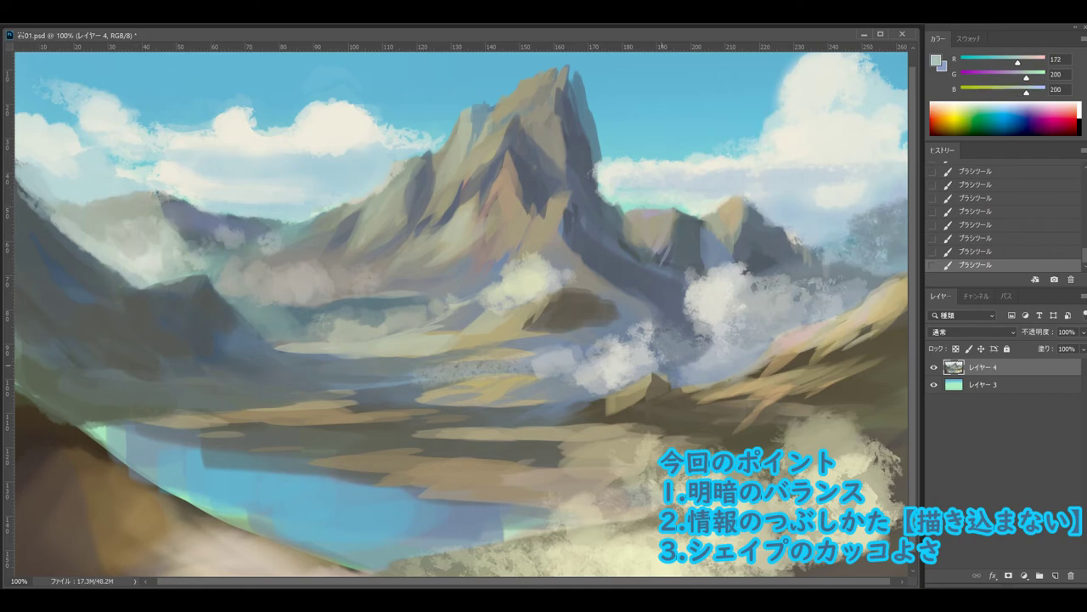
Veil the small pointed rock's left side and the ground beside it with sampled grey-blue mist.
{"action": "left_click", "coordinate": [648, 390], "text": "alt"}
{"action": "left_click_drag", "start_coordinate": [668, 383], "coordinate": [684, 357]}
{"action": "left_click", "coordinate": [594, 399], "text": "alt"}
{"action": "mouse_move", "coordinate": [616, 400]}
{"action": "left_mouse_down"}
{"action": "mouse_move", "coordinate": [576, 391]}
{"action": "mouse_move", "coordinate": [540, 418]}
{"action": "left_mouse_up"}
{"action": "left_click_drag", "start_coordinate": [550, 416], "coordinate": [485, 422]}
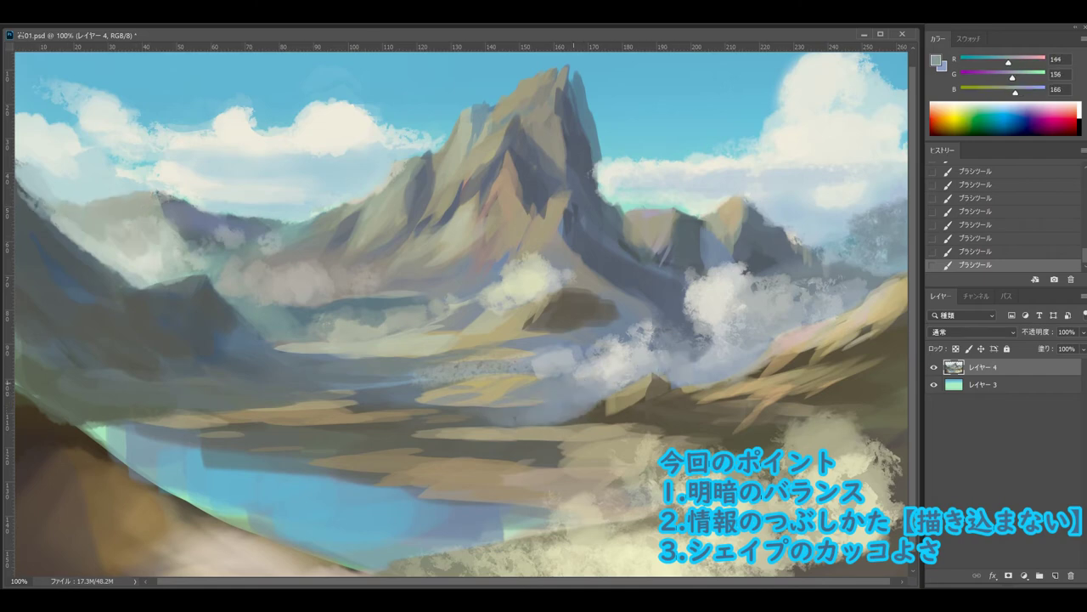
Brush sampled grey-brown ground strokes leftward from the dark mound across the mid valley and trim the nearby mist.
{"action": "left_click", "coordinate": [544, 374], "text": "alt"}
{"action": "mouse_move", "coordinate": [531, 374]}
{"action": "left_mouse_down"}
{"action": "mouse_move", "coordinate": [613, 362]}
{"action": "mouse_move", "coordinate": [480, 344]}
{"action": "left_mouse_up"}
{"action": "left_click", "coordinate": [595, 331], "text": "alt"}
{"action": "left_click_drag", "start_coordinate": [581, 335], "coordinate": [410, 357]}
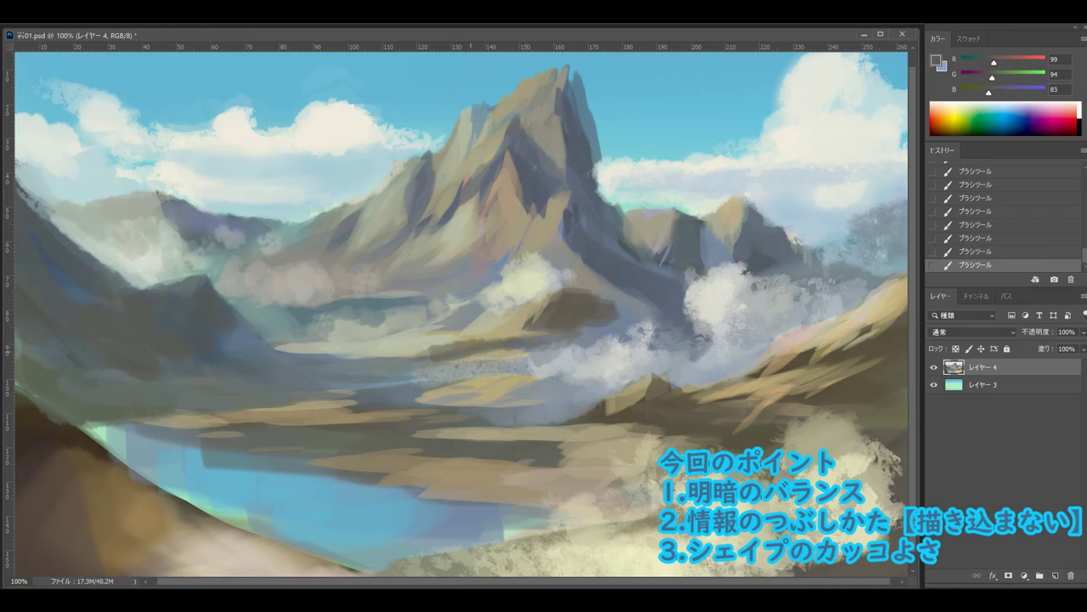
{"action": "left_click_drag", "start_coordinate": [517, 344], "coordinate": [345, 374]}
{"action": "left_click_drag", "start_coordinate": [519, 321], "coordinate": [387, 340]}
{"action": "left_click", "coordinate": [392, 338], "text": "alt"}
{"action": "left_click", "coordinate": [422, 330], "text": "alt"}
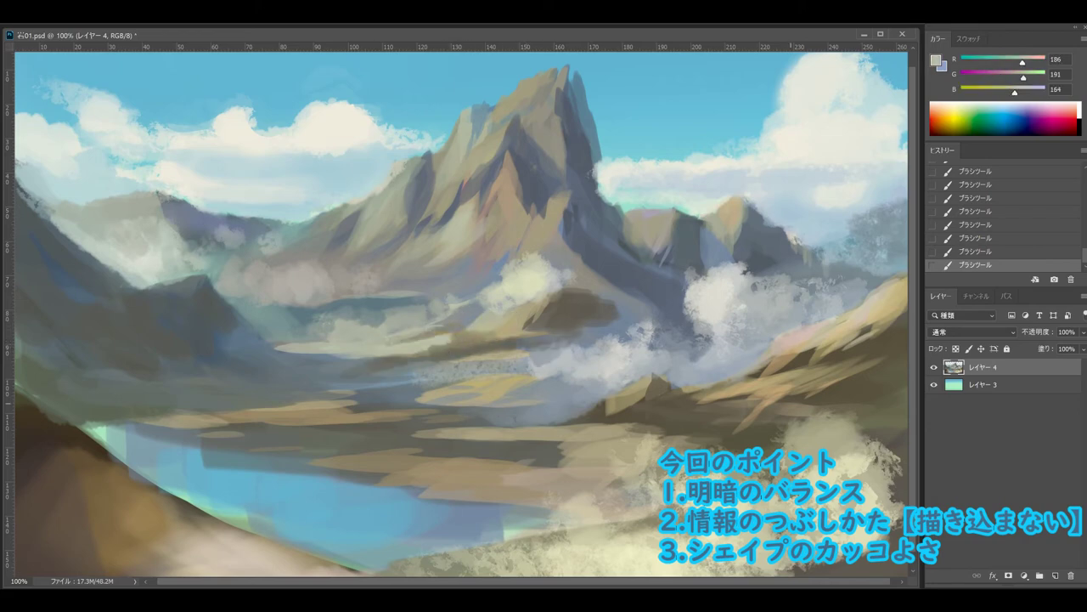
Break up the valley mist below the dark mound with a sampled dark grey patch.
{"action": "left_click", "coordinate": [621, 355], "text": "alt"}
{"action": "mouse_move", "coordinate": [641, 336]}
{"action": "left_mouse_down"}
{"action": "mouse_move", "coordinate": [573, 374]}
{"action": "mouse_move", "coordinate": [586, 384]}
{"action": "left_mouse_up"}
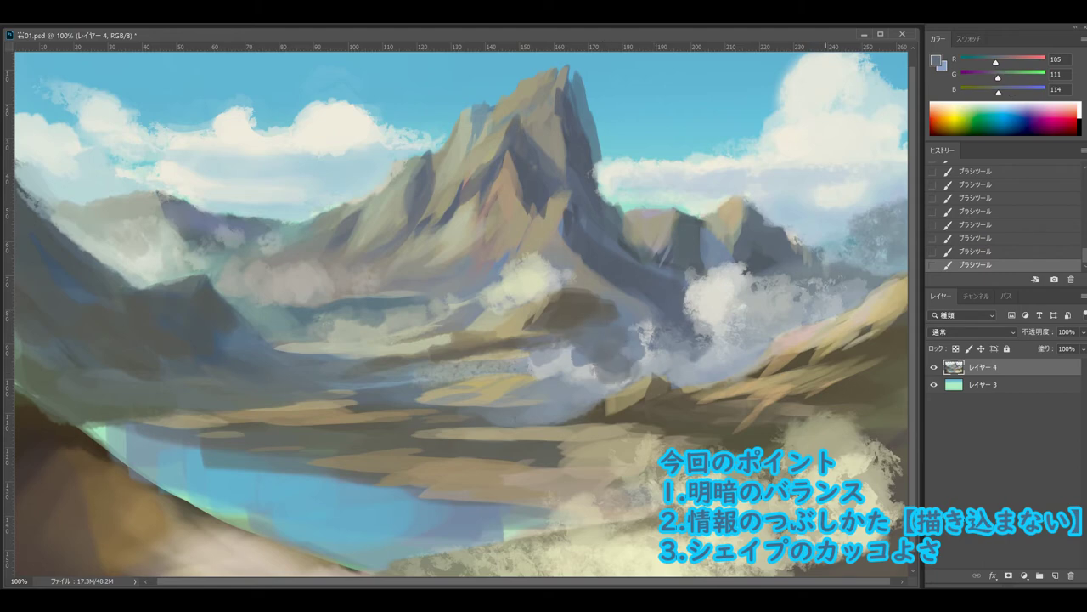
{"action": "key", "text": "ctrl+minus"}
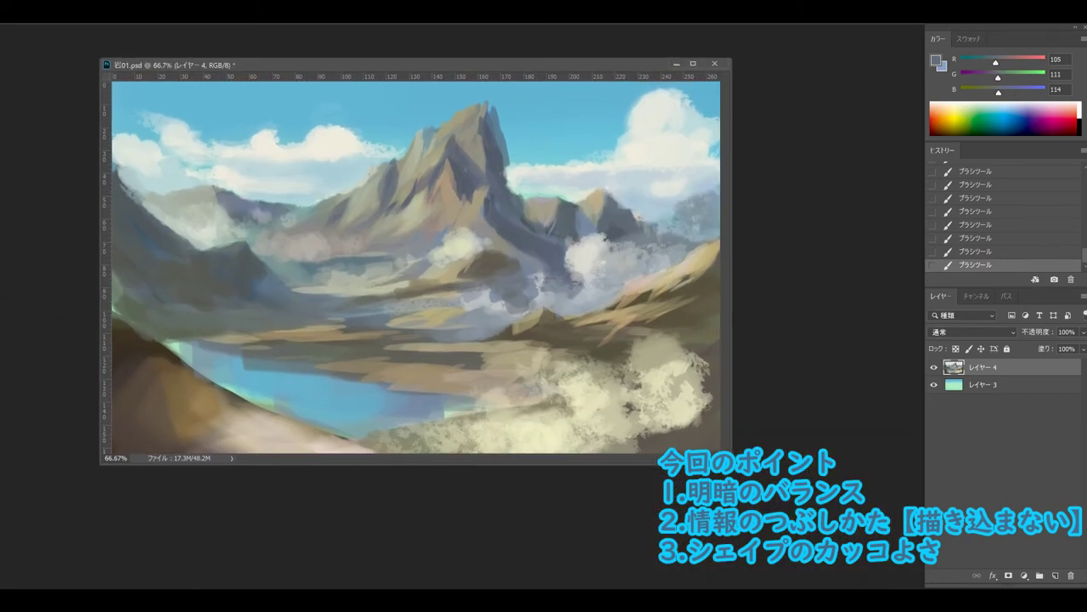
Blend the bank right of the lake and the right ridge's lit and shadow shapes with sampled browns and tan.
{"action": "left_click", "coordinate": [458, 356], "text": "alt"}
{"action": "left_click", "coordinate": [457, 355], "text": "alt"}
{"action": "left_click", "coordinate": [459, 351]}
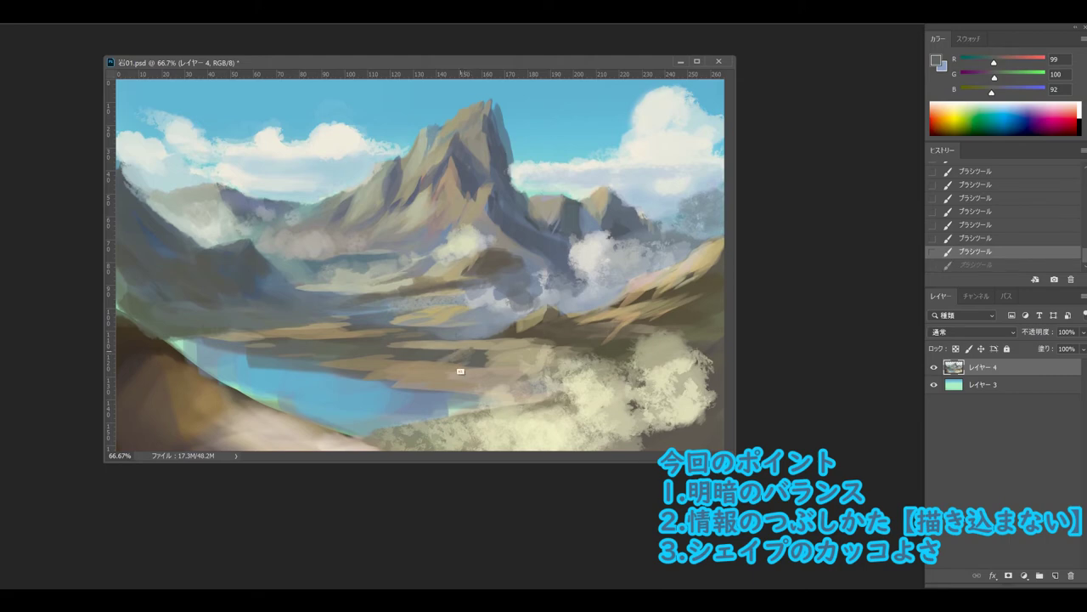
{"action": "left_click", "coordinate": [393, 353], "text": "alt"}
{"action": "left_click", "coordinate": [642, 315], "text": "alt"}
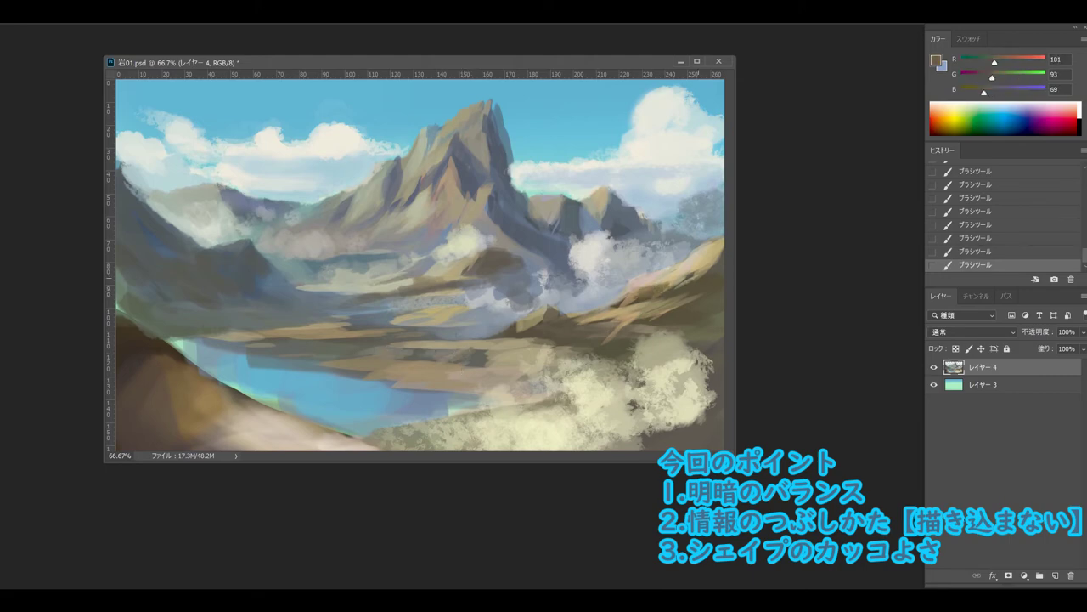
{"action": "left_click", "coordinate": [673, 282], "text": "alt"}
{"action": "left_click", "coordinate": [630, 298], "text": "alt"}
{"action": "left_click", "coordinate": [629, 287], "text": "alt"}
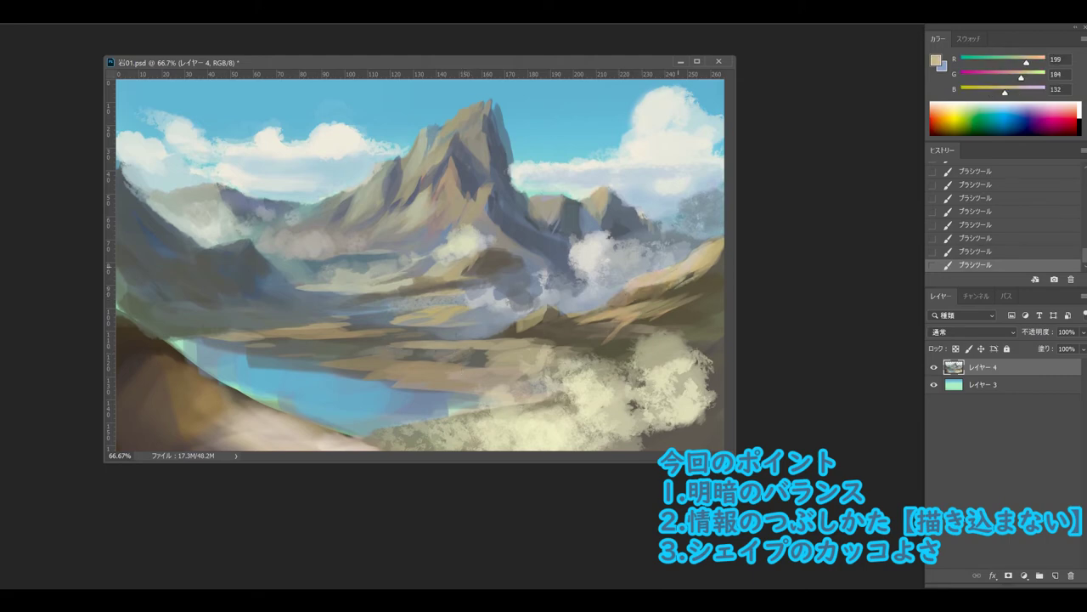
Roughen the left foreground hill's lakeside edge and texture its surface with sampled brown tones.
{"action": "left_click", "coordinate": [356, 438], "text": "alt"}
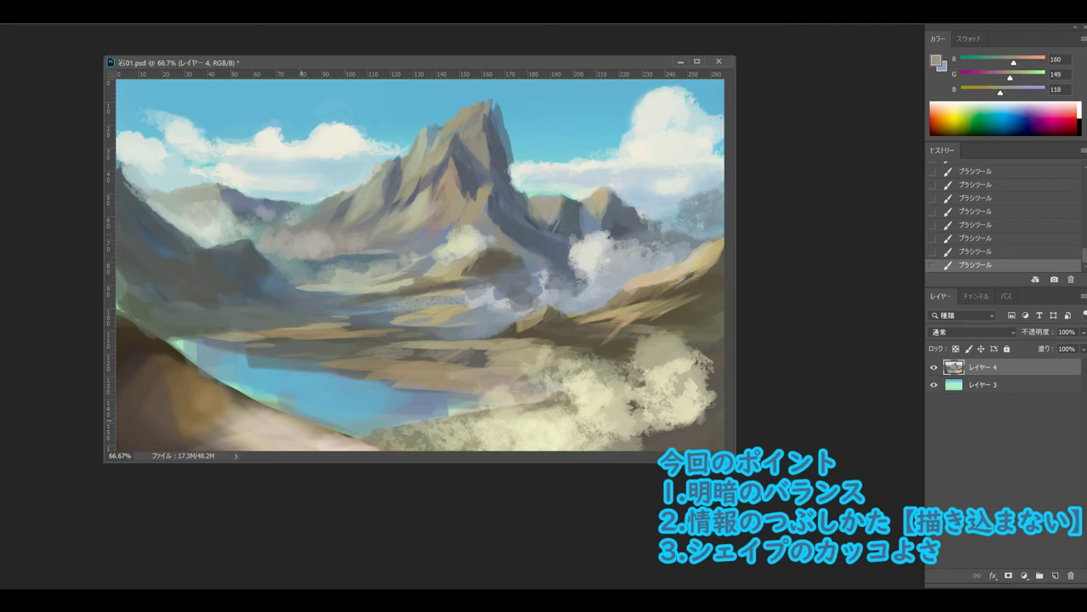
{"action": "left_click", "coordinate": [340, 437], "text": "alt"}
{"action": "left_click", "coordinate": [213, 385], "text": "alt"}
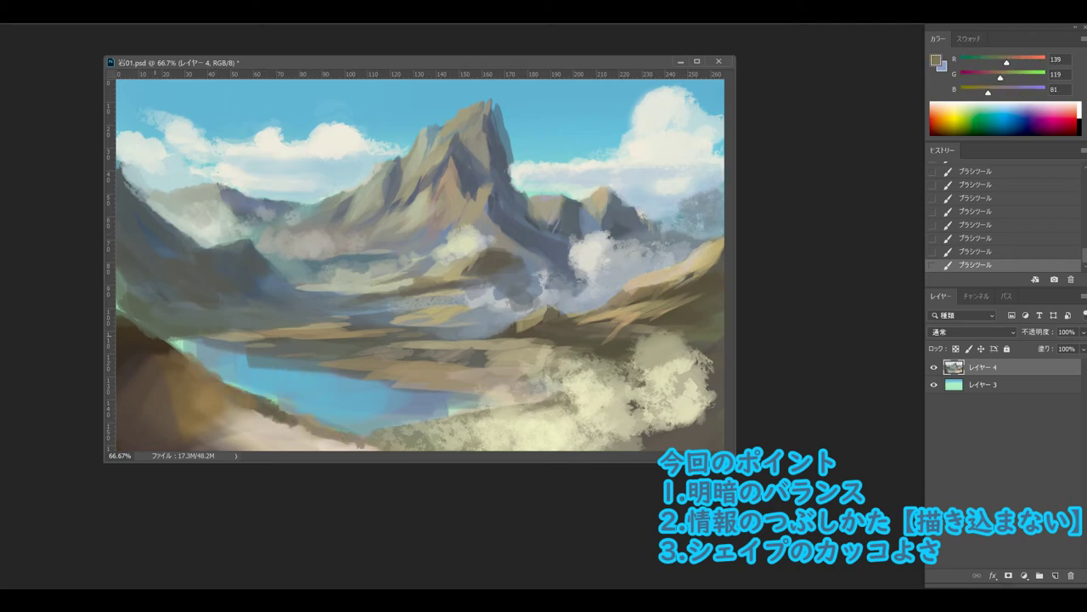
{"action": "left_click", "coordinate": [155, 334], "text": "alt"}
{"action": "left_click_drag", "start_coordinate": [141, 327], "coordinate": [120, 313]}
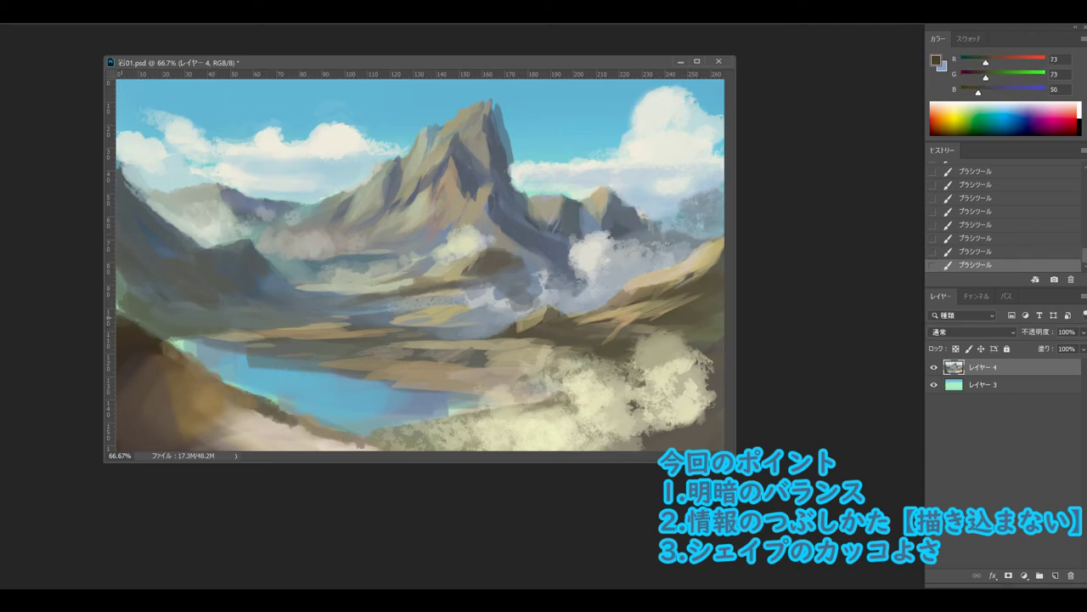
{"action": "mouse_move", "coordinate": [167, 366]}
{"action": "left_mouse_down"}
{"action": "mouse_move", "coordinate": [128, 425]}
{"action": "mouse_move", "coordinate": [289, 442]}
{"action": "left_mouse_up"}
{"action": "left_click", "coordinate": [175, 374], "text": "alt"}
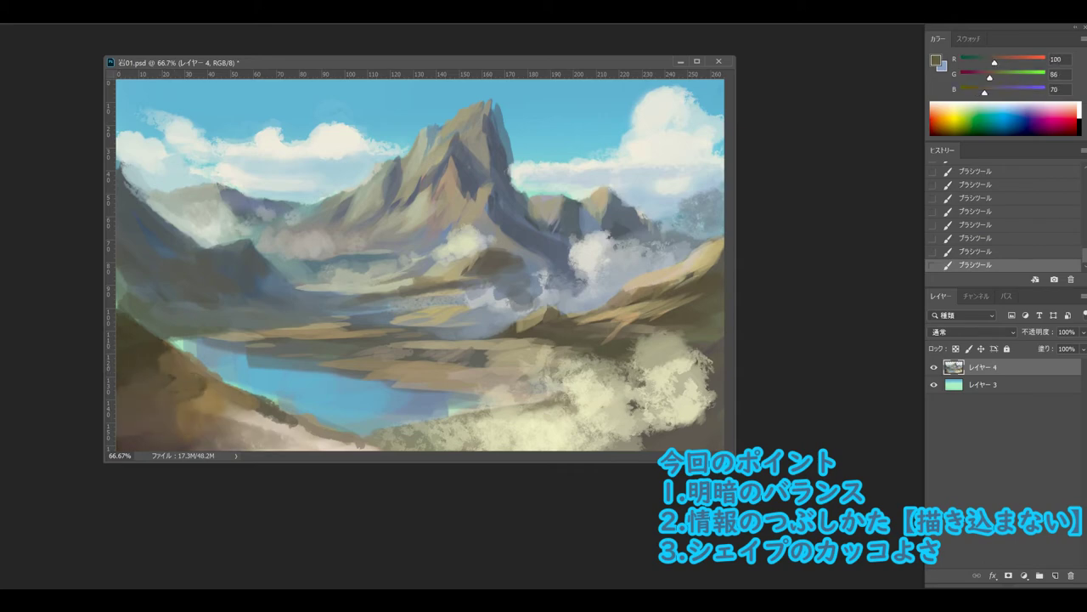
Set the paint colour to light blue #6fb7c8 and blend the lake's water beside the left foreground hill.
{"action": "left_click", "coordinate": [316, 374], "text": "alt"}
{"action": "left_click", "coordinate": [936, 60]}
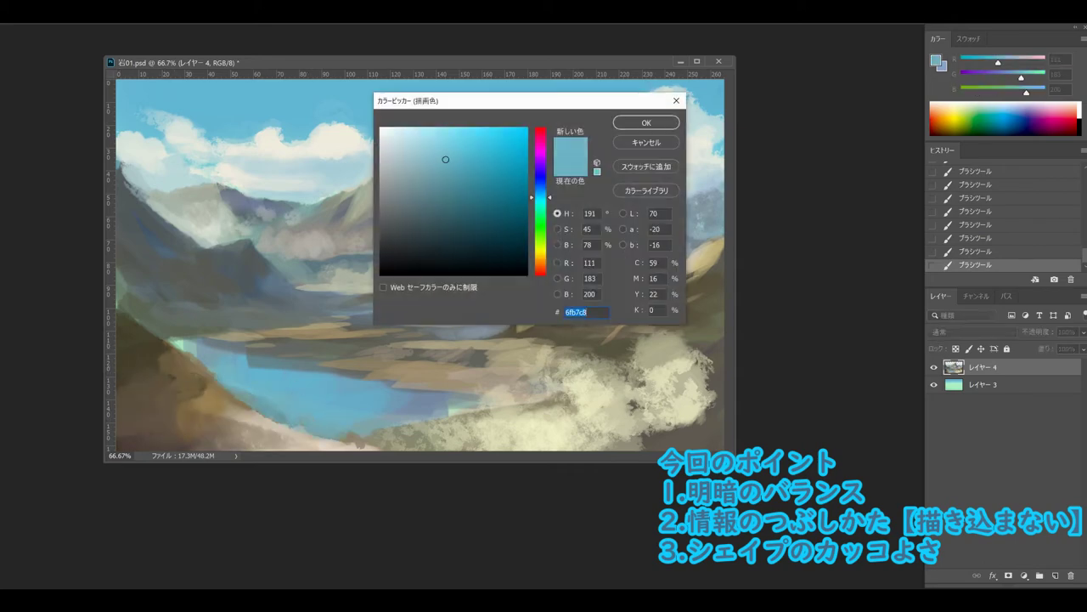
{"action": "key", "text": "Return"}
{"action": "left_click_drag", "start_coordinate": [255, 387], "coordinate": [339, 416]}
{"action": "left_click", "coordinate": [191, 349], "text": "alt"}
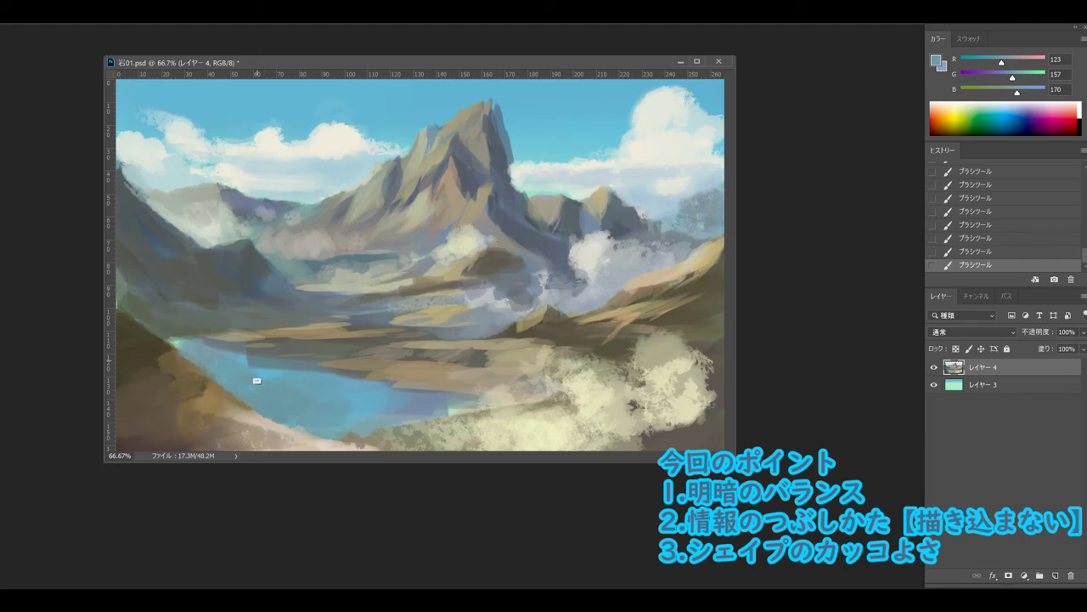
Lay soft pale grey-blue reflections across the lake's wide lower part with sampled colours.
{"action": "left_click", "coordinate": [281, 350], "text": "alt"}
{"action": "left_click_drag", "start_coordinate": [272, 387], "coordinate": [433, 412]}
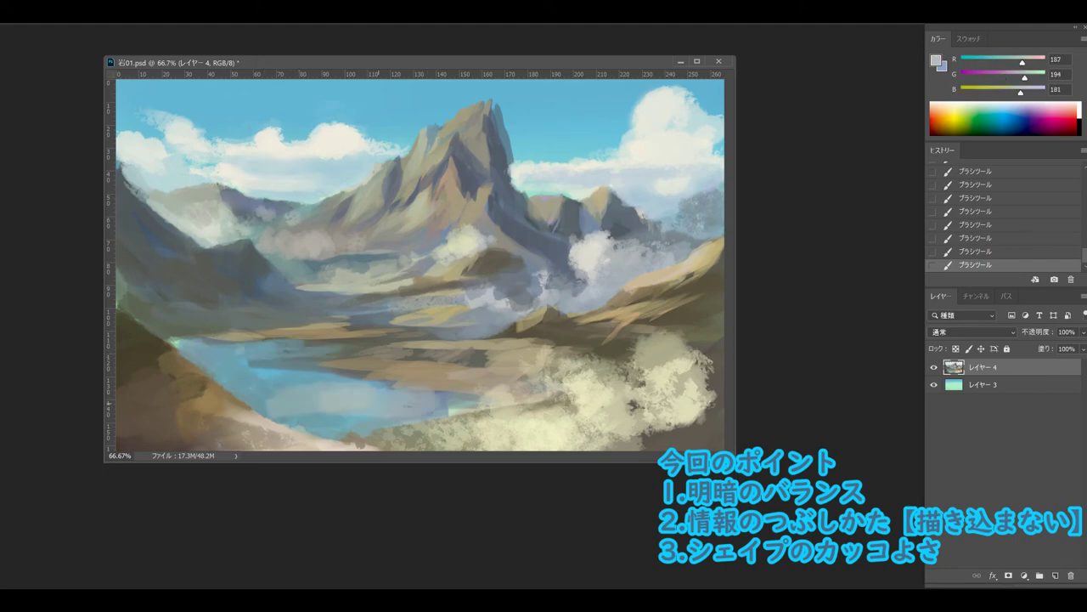
{"action": "left_click", "coordinate": [323, 378], "text": "alt"}
{"action": "mouse_move", "coordinate": [265, 421]}
{"action": "left_mouse_down"}
{"action": "mouse_move", "coordinate": [370, 391]}
{"action": "mouse_move", "coordinate": [255, 374]}
{"action": "mouse_move", "coordinate": [420, 416]}
{"action": "mouse_move", "coordinate": [382, 390]}
{"action": "mouse_move", "coordinate": [396, 397]}
{"action": "left_mouse_up"}
{"action": "left_click", "coordinate": [340, 399], "text": "alt"}
{"action": "left_click", "coordinate": [357, 379], "text": "alt"}
{"action": "left_click", "coordinate": [323, 383], "text": "alt"}
Widen the lake's upper end over the brown bank and even out the water with sampled blues.
{"action": "mouse_move", "coordinate": [297, 379]}
{"action": "left_mouse_down"}
{"action": "mouse_move", "coordinate": [374, 375]}
{"action": "mouse_move", "coordinate": [234, 364]}
{"action": "mouse_move", "coordinate": [336, 348]}
{"action": "left_mouse_up"}
{"action": "left_click", "coordinate": [272, 374], "text": "alt"}
{"action": "mouse_move", "coordinate": [230, 364]}
{"action": "left_mouse_down"}
{"action": "mouse_move", "coordinate": [310, 381]}
{"action": "mouse_move", "coordinate": [330, 352]}
{"action": "mouse_move", "coordinate": [354, 350]}
{"action": "left_mouse_up"}
{"action": "left_click", "coordinate": [293, 368], "text": "alt"}
{"action": "left_click", "coordinate": [323, 365], "text": "alt"}
{"action": "left_click_drag", "start_coordinate": [272, 361], "coordinate": [428, 387]}
{"action": "left_click_drag", "start_coordinate": [273, 357], "coordinate": [231, 365]}
Blend the lake's narrow upper end into its banks with short strokes of sampled blue-grey and green-grey tones.
{"action": "left_click", "coordinate": [213, 335], "text": "alt"}
{"action": "left_click", "coordinate": [237, 337], "text": "alt"}
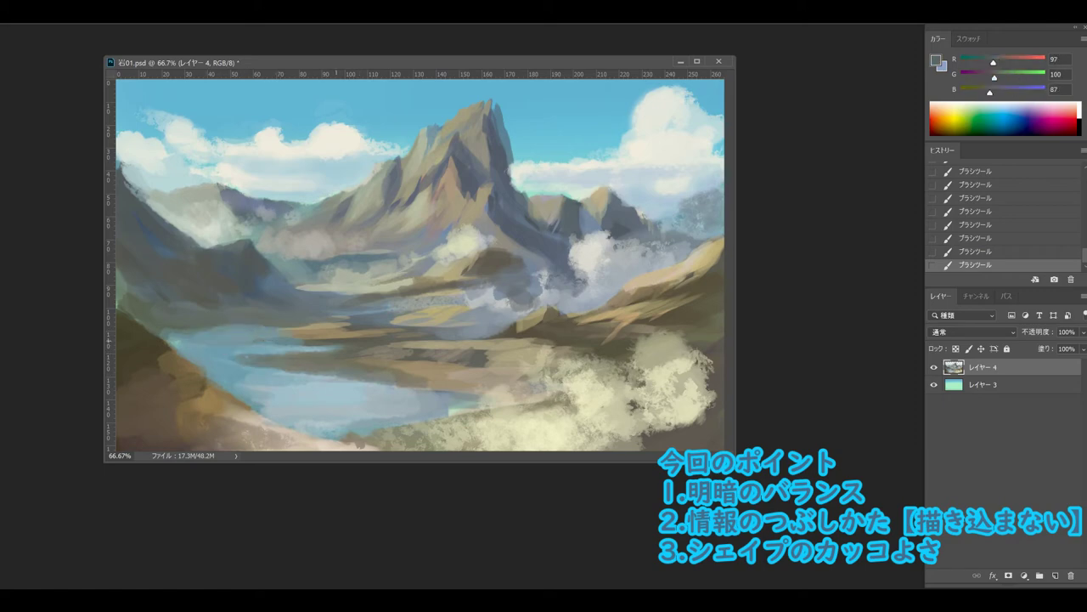
{"action": "mouse_move", "coordinate": [323, 344]}
{"action": "left_mouse_down"}
{"action": "mouse_move", "coordinate": [170, 338]}
{"action": "mouse_move", "coordinate": [255, 344]}
{"action": "left_mouse_up"}
{"action": "left_click", "coordinate": [274, 335], "text": "alt"}
{"action": "left_click", "coordinate": [223, 337], "text": "alt"}
{"action": "left_click", "coordinate": [340, 342], "text": "alt"}
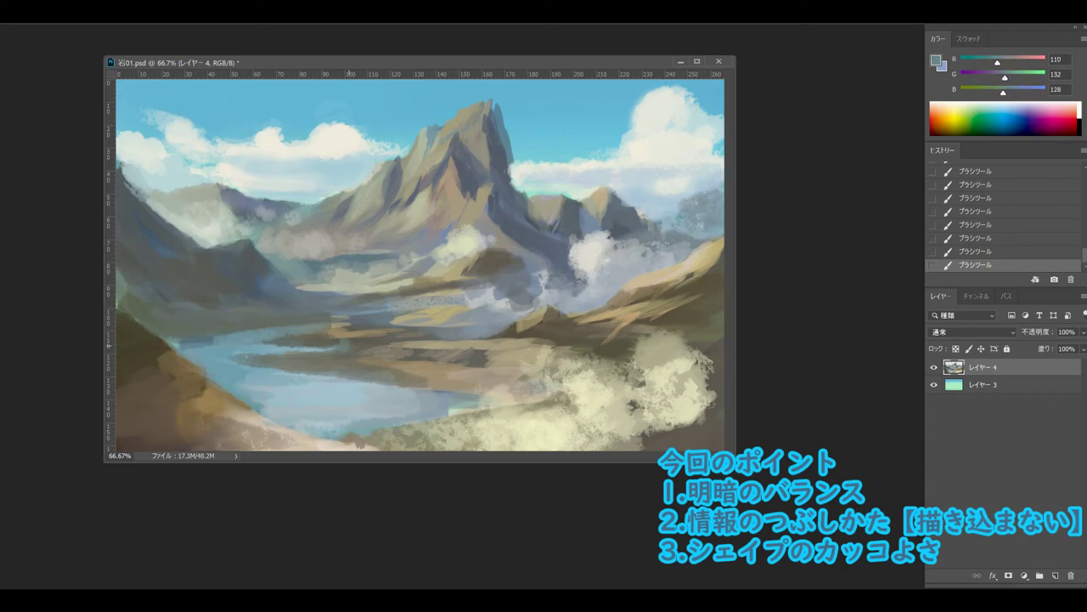
{"action": "left_click_drag", "start_coordinate": [344, 344], "coordinate": [314, 346]}
{"action": "left_click", "coordinate": [325, 344], "text": "alt"}
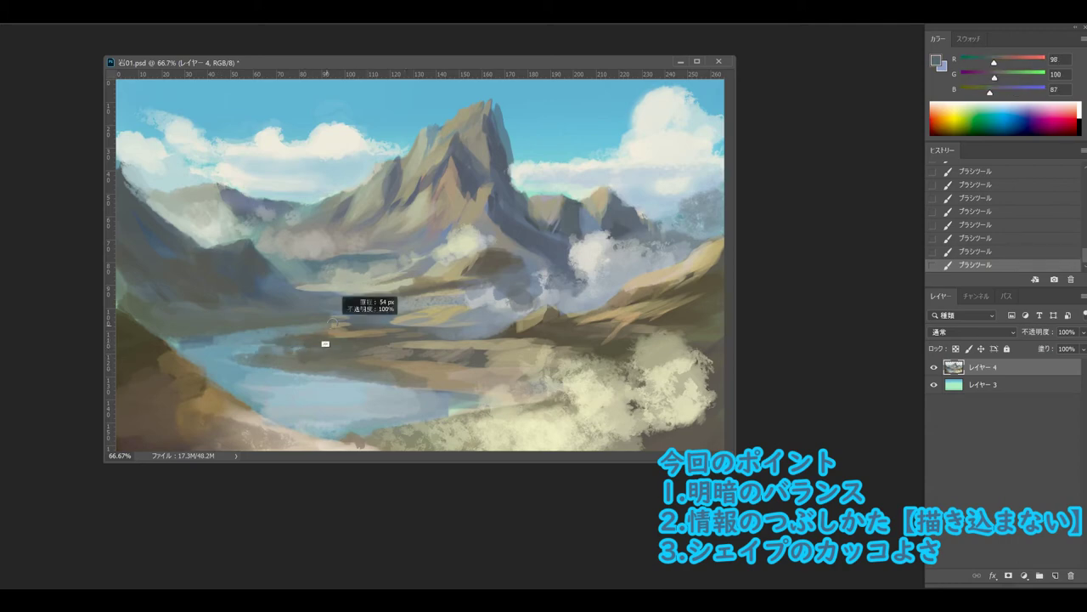
Extend the pale sunlit strip of ground along the lake's far shore with sampled beige tones.
{"action": "left_click", "coordinate": [305, 313], "text": "alt"}
{"action": "mouse_move", "coordinate": [273, 316]}
{"action": "left_mouse_down"}
{"action": "mouse_move", "coordinate": [350, 302]}
{"action": "mouse_move", "coordinate": [316, 312]}
{"action": "left_mouse_up"}
{"action": "left_click", "coordinate": [280, 316], "text": "alt"}
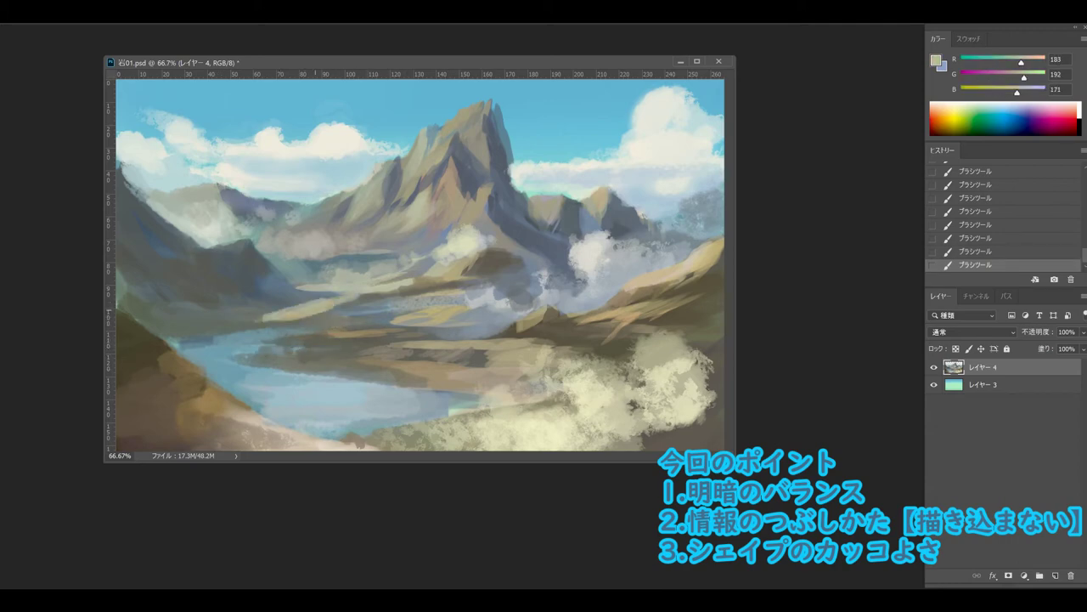
{"action": "left_click", "coordinate": [455, 296], "text": "alt"}
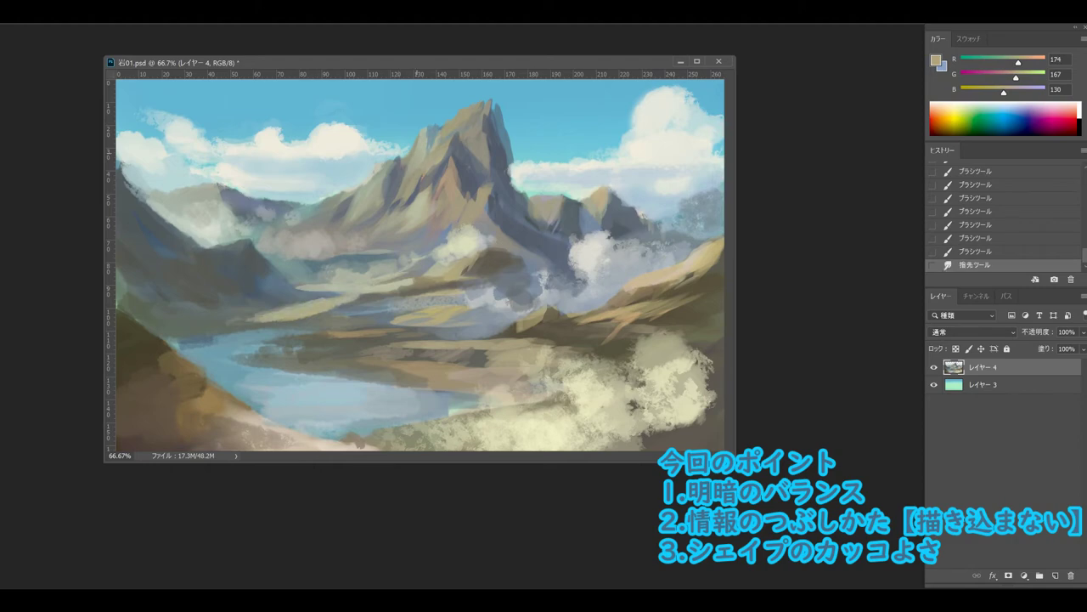
Give the Smudge tool the ソフト円 100 2 brush with 191% scattering.
{"action": "key", "text": "F5"}
{"action": "left_click", "coordinate": [719, 41]}
{"action": "left_click", "coordinate": [721, 213]}
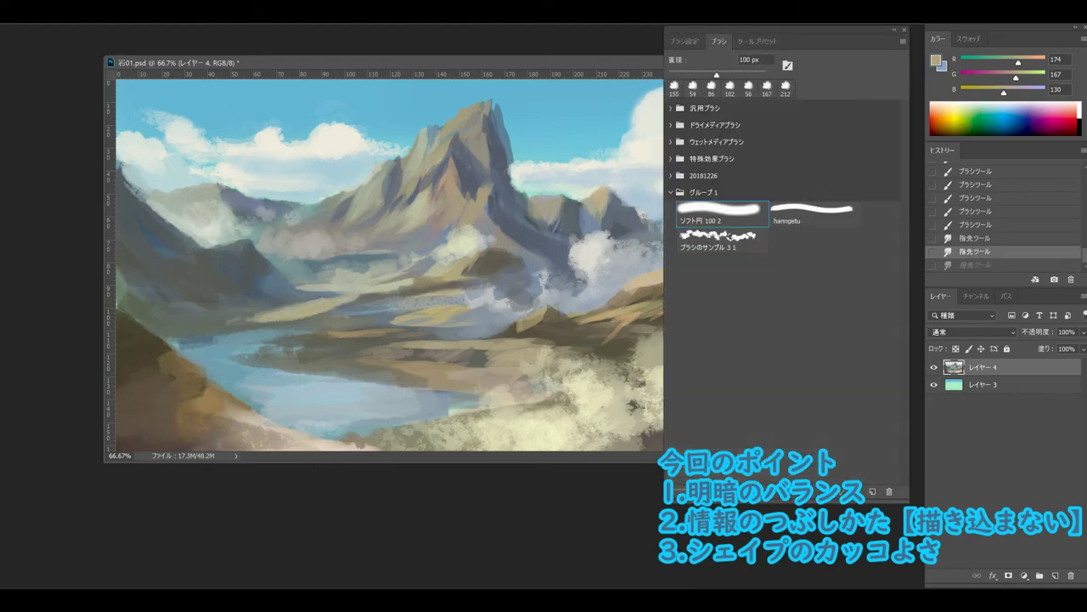
{"action": "left_click", "coordinate": [684, 41]}
{"action": "left_click", "coordinate": [690, 109]}
Smudge the mist beside the right-hand ridge and soften the ragged edges of the cream foreground mist.
{"action": "left_click", "coordinate": [595, 265]}
{"action": "left_click", "coordinate": [643, 232]}
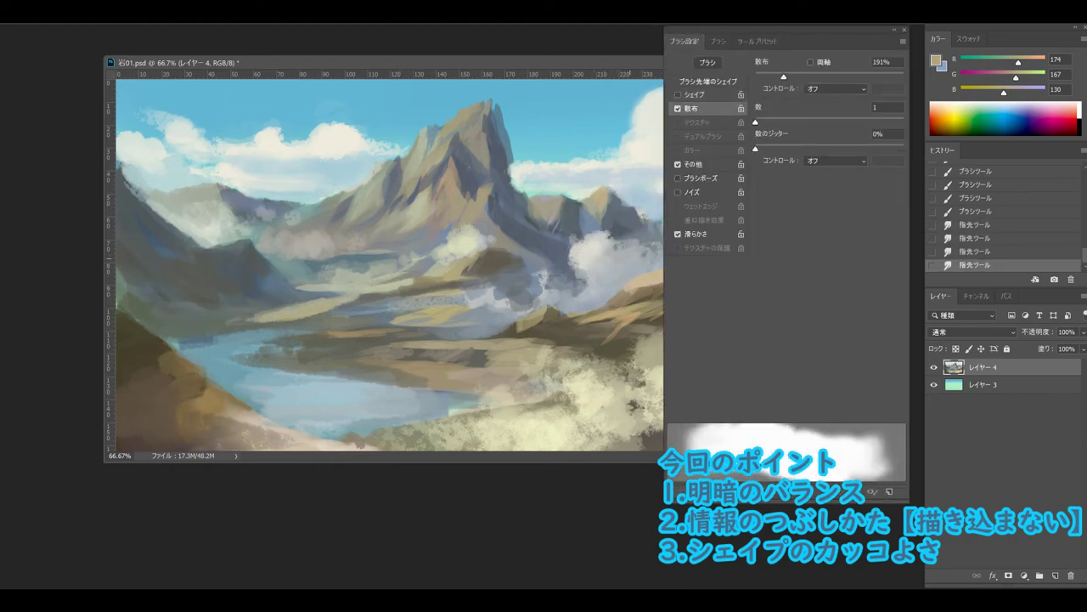
{"action": "left_click_drag", "start_coordinate": [586, 325], "coordinate": [647, 425]}
{"action": "left_click_drag", "start_coordinate": [654, 361], "coordinate": [646, 389]}
{"action": "left_click_drag", "start_coordinate": [624, 427], "coordinate": [607, 446]}
{"action": "left_click_drag", "start_coordinate": [586, 374], "coordinate": [531, 421]}
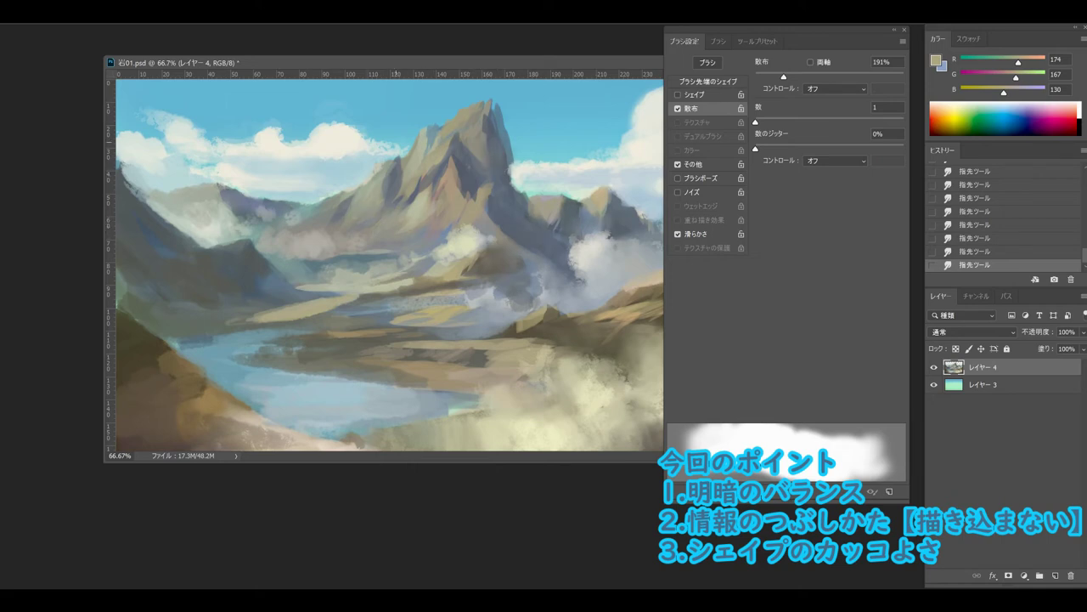
Set the paint colour to warm orange #ecb178 and paint sunlit strokes on the main peak's upper face.
{"action": "key", "text": "b"}
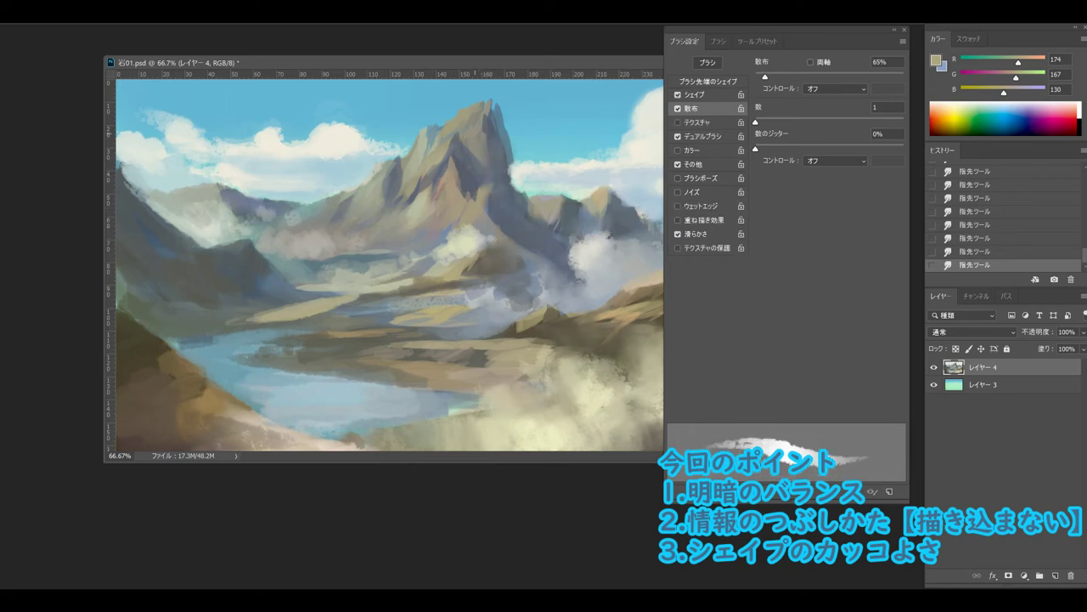
{"action": "left_click", "coordinate": [938, 61]}
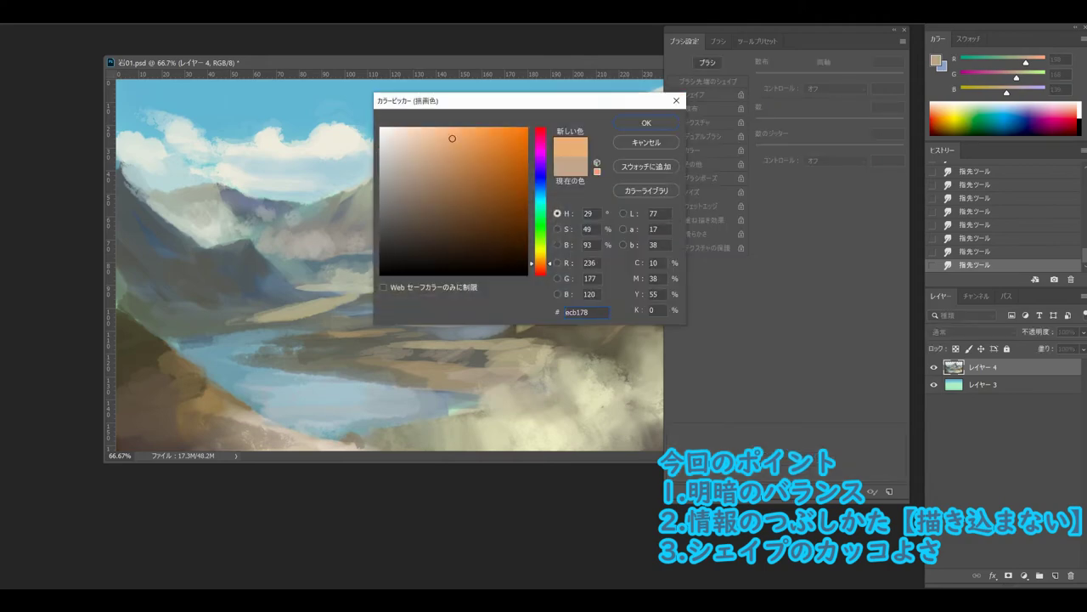
{"action": "left_click", "coordinate": [643, 116]}
{"action": "left_click", "coordinate": [459, 123]}
{"action": "left_click", "coordinate": [460, 120]}
{"action": "left_click", "coordinate": [419, 127], "text": "alt"}
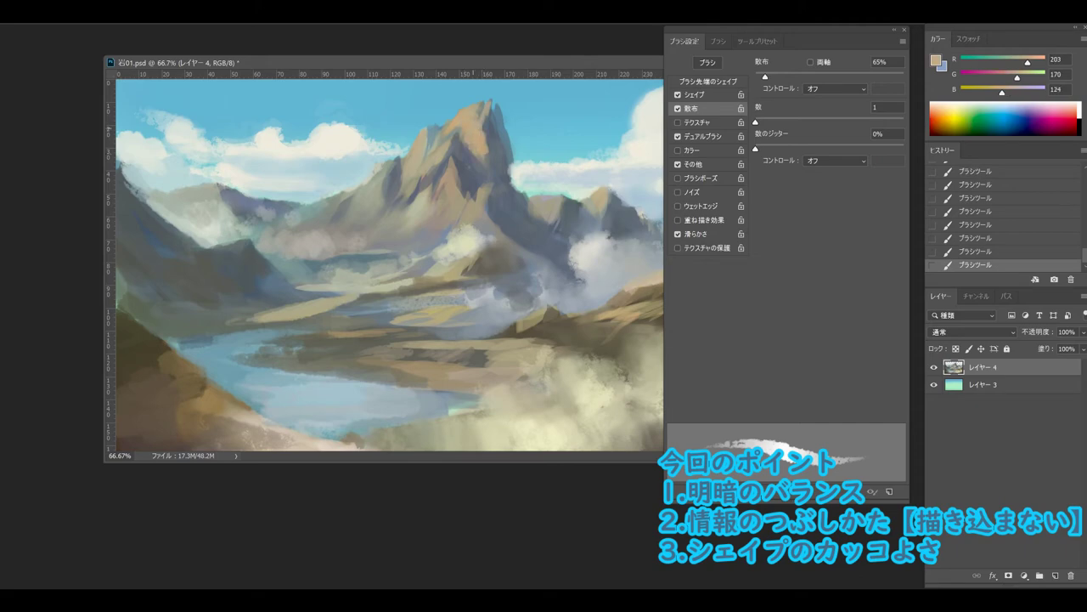
Set the paint colour to light peach, RGB 243, 209, 161, for brighter highlights on the peak's sunlit face.
{"action": "left_click", "coordinate": [937, 60]}
{"action": "left_click", "coordinate": [427, 139]}
{"action": "left_click", "coordinate": [643, 117]}
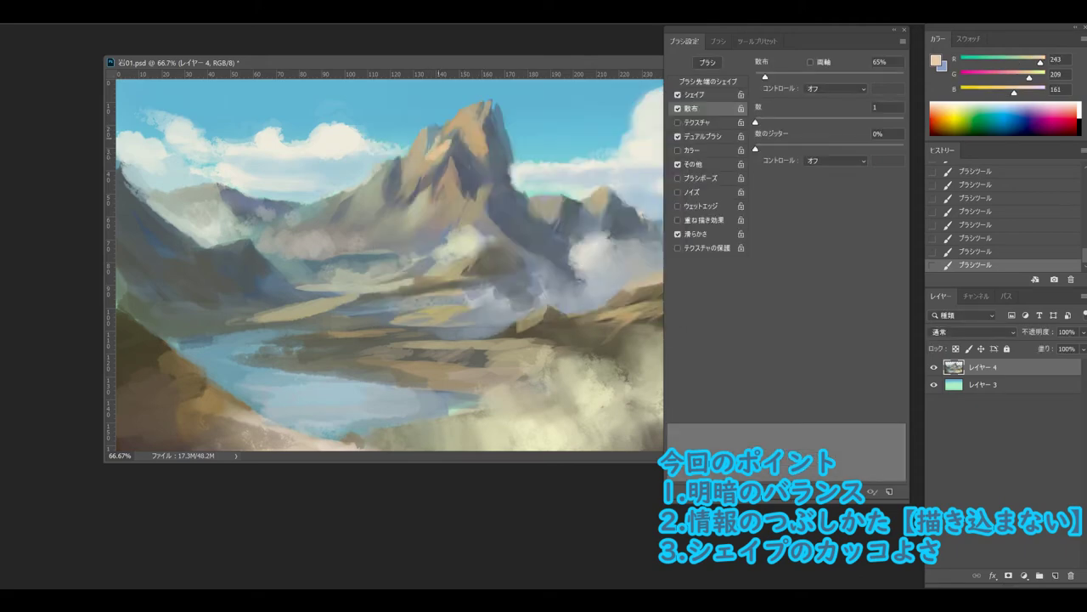
Set the paint colour to pale yellow, RGB 227, 217, 147, and light the main peak's left shoulder.
{"action": "left_click", "coordinate": [422, 164], "text": "alt"}
{"action": "left_click", "coordinate": [937, 61]}
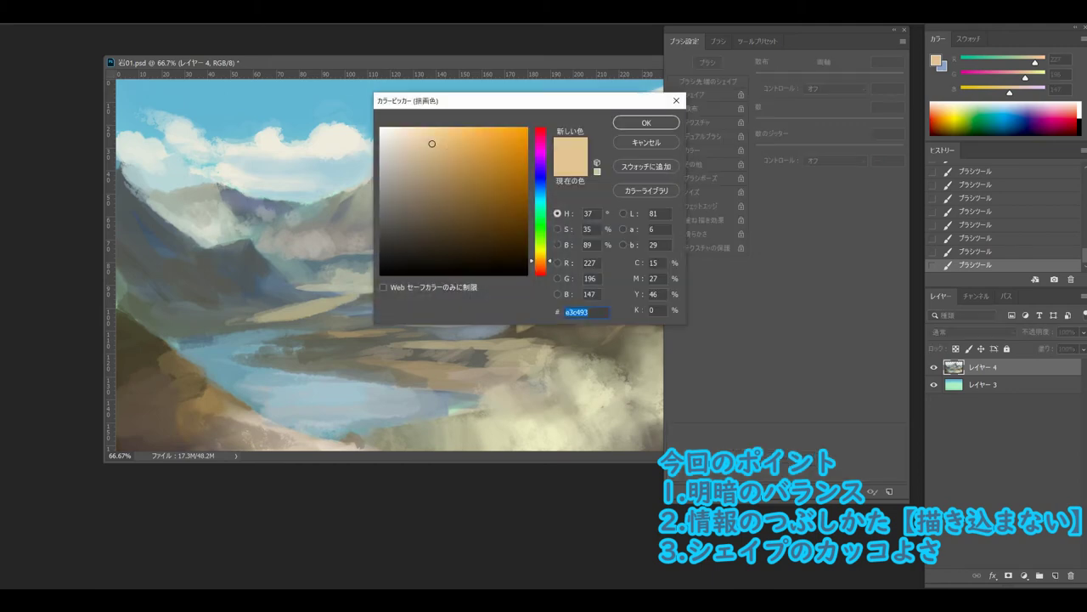
{"action": "left_click", "coordinate": [434, 146]}
{"action": "left_click", "coordinate": [643, 119]}
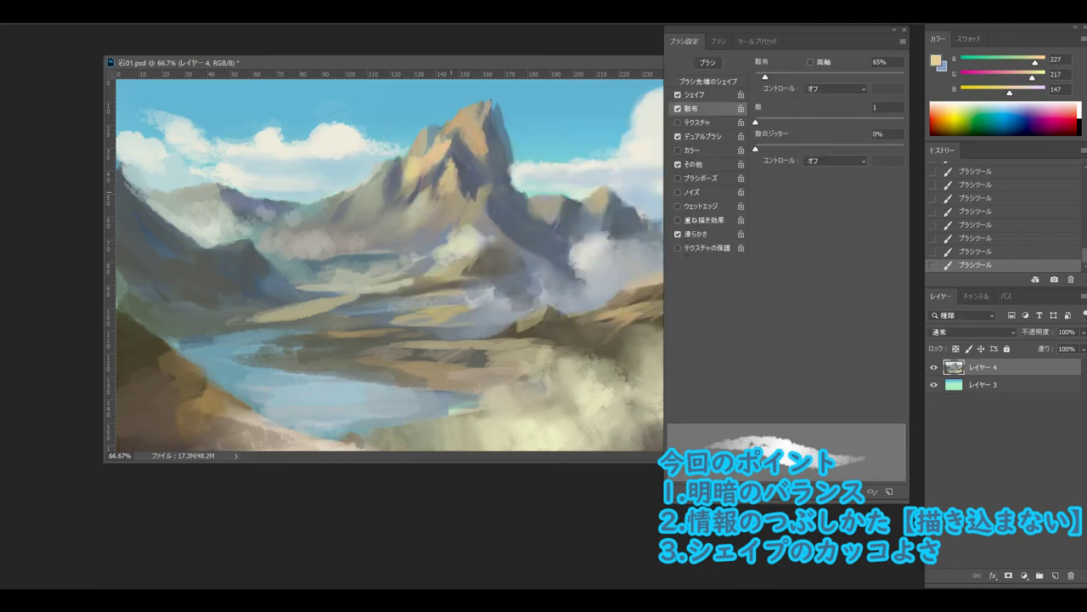
{"action": "left_click_drag", "start_coordinate": [414, 191], "coordinate": [385, 170]}
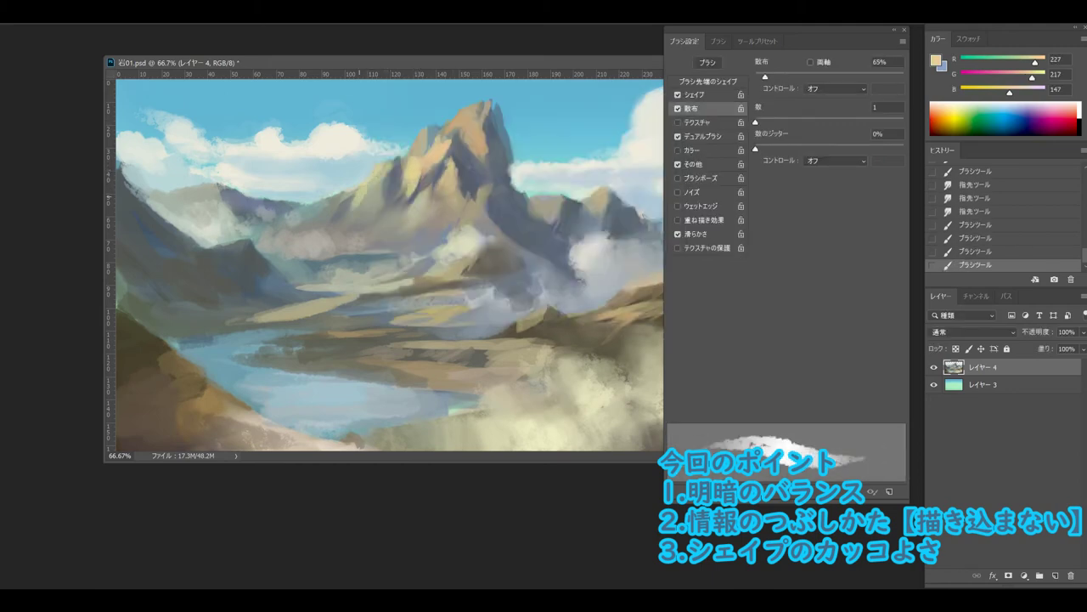
Carry the warm light down the mountain's long left ridge with sampled beige and tan colours.
{"action": "left_click", "coordinate": [400, 174], "text": "alt"}
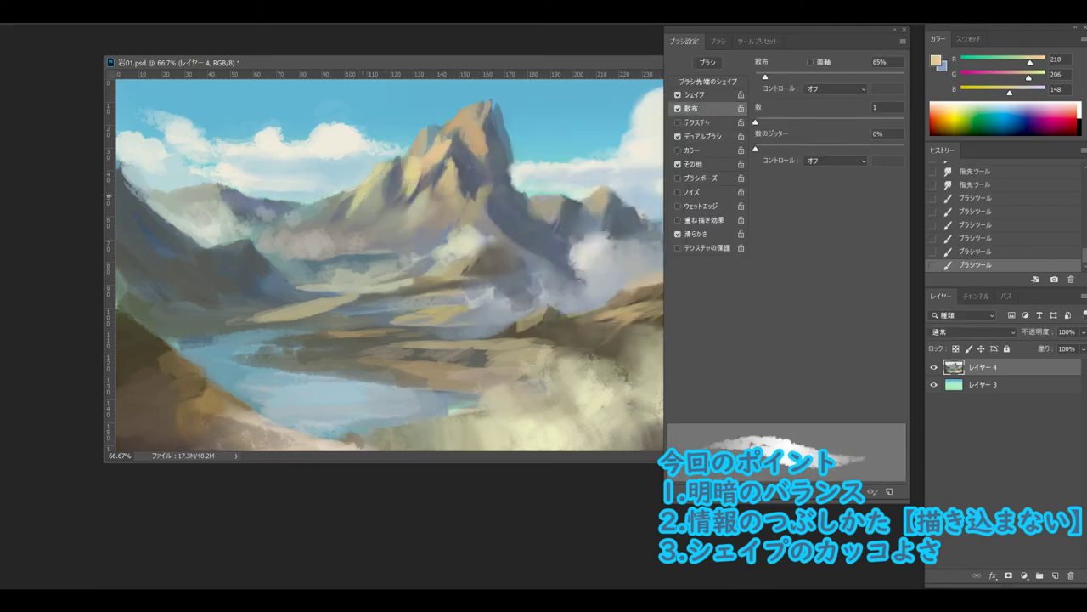
{"action": "left_click", "coordinate": [372, 182], "text": "alt"}
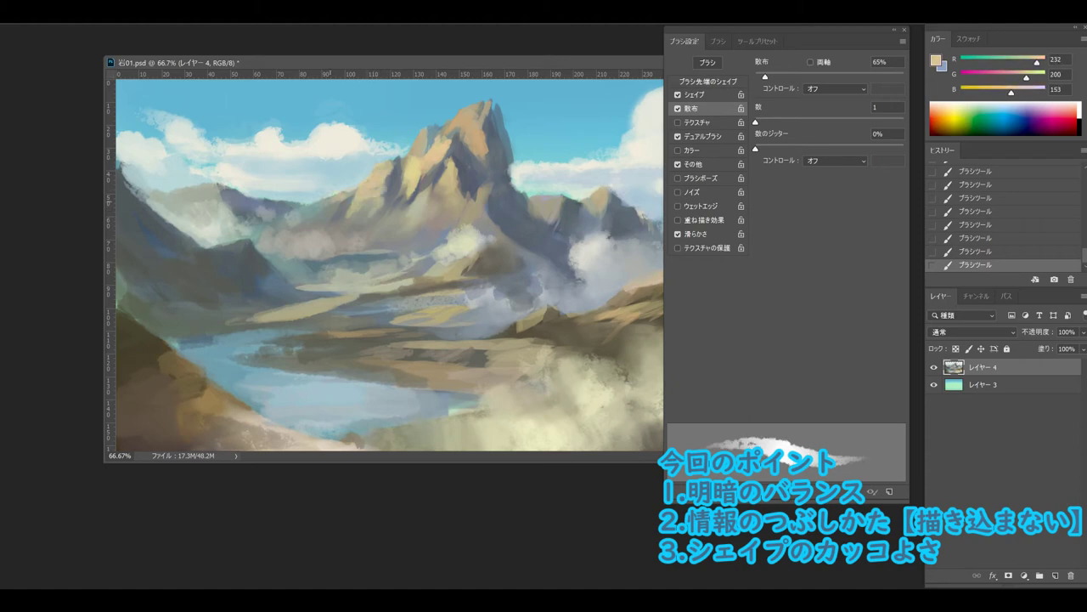
{"action": "left_click", "coordinate": [323, 211], "text": "alt"}
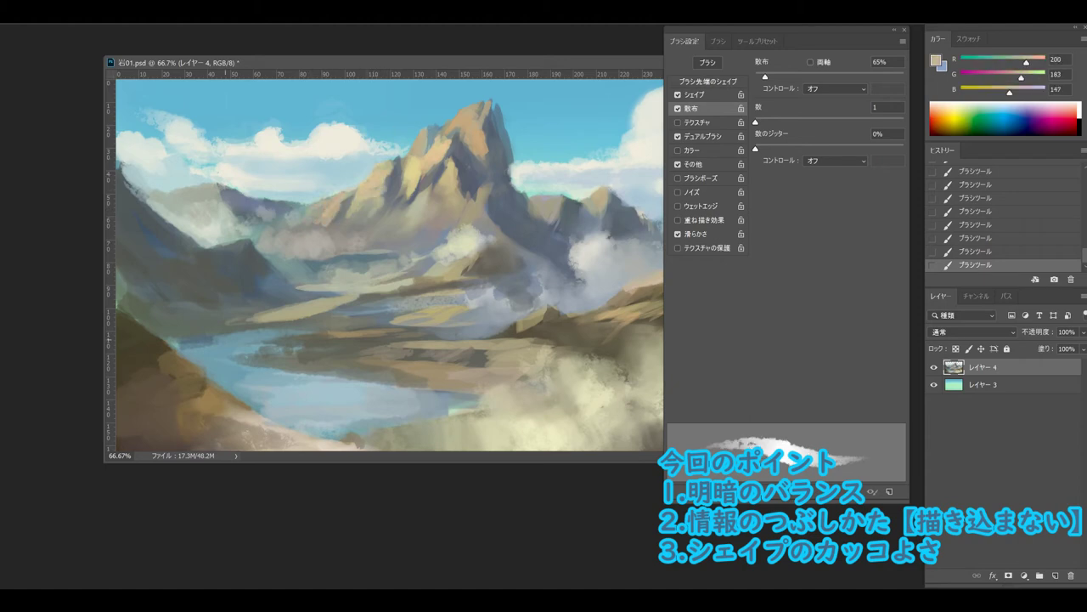
Paint a pale yellow lit patch on the mountain's lower slope and break it up with sampled greys.
{"action": "left_click", "coordinate": [440, 189], "text": "alt"}
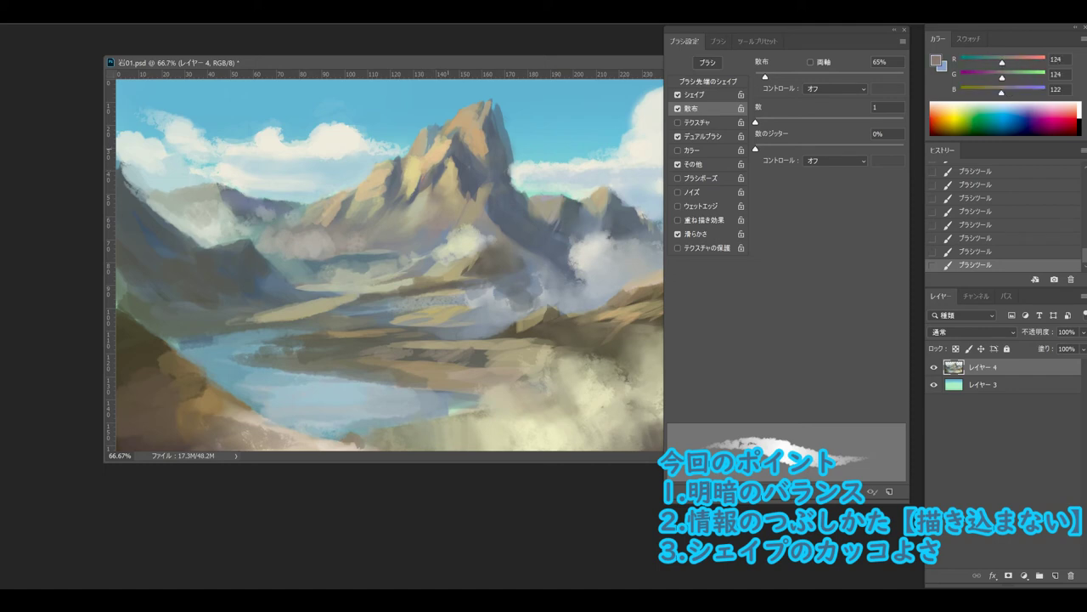
{"action": "left_click", "coordinate": [399, 225], "text": "alt"}
{"action": "left_click", "coordinate": [394, 227], "text": "alt"}
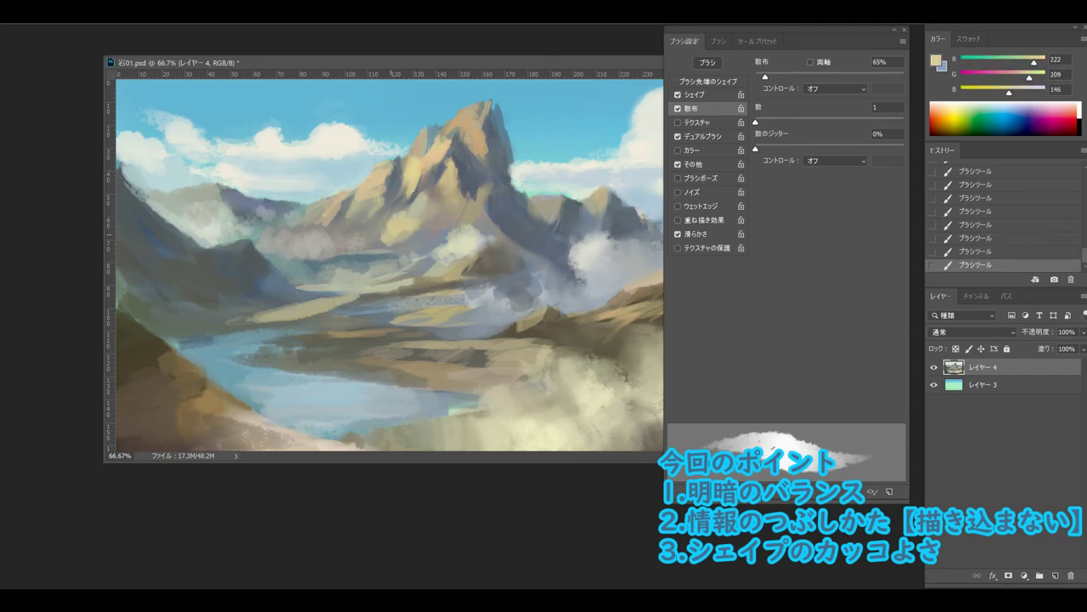
{"action": "left_click", "coordinate": [422, 225], "text": "alt"}
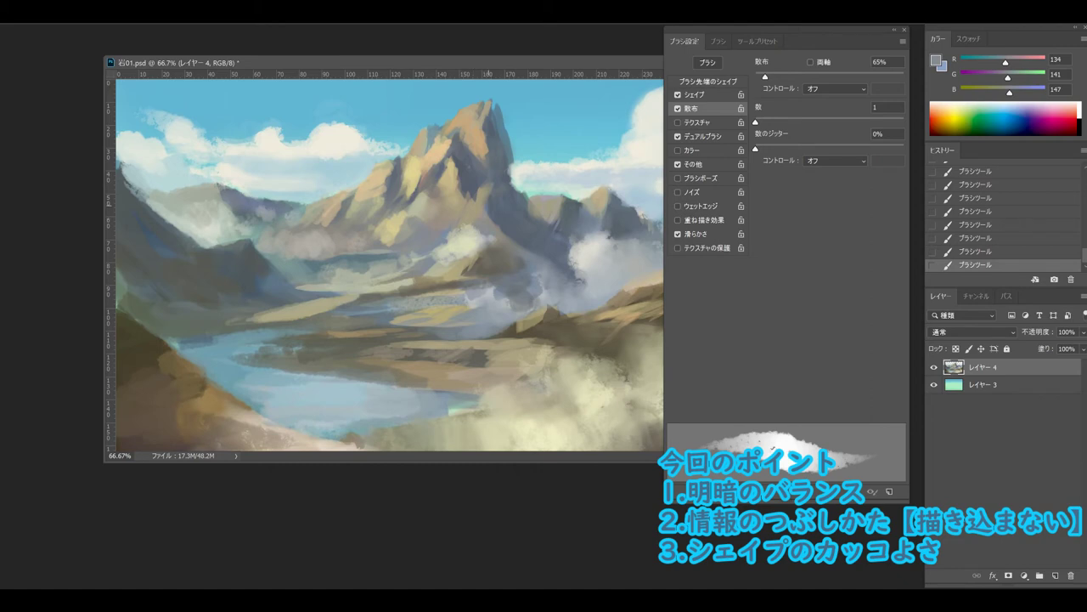
Darken the peak's lower shadow flank, then erase and repaint its right edge with sampled blue-grey.
{"action": "left_click", "coordinate": [489, 217], "text": "alt"}
{"action": "mouse_move", "coordinate": [497, 212]}
{"action": "left_mouse_down"}
{"action": "mouse_move", "coordinate": [486, 234]}
{"action": "mouse_move", "coordinate": [472, 231]}
{"action": "left_mouse_up"}
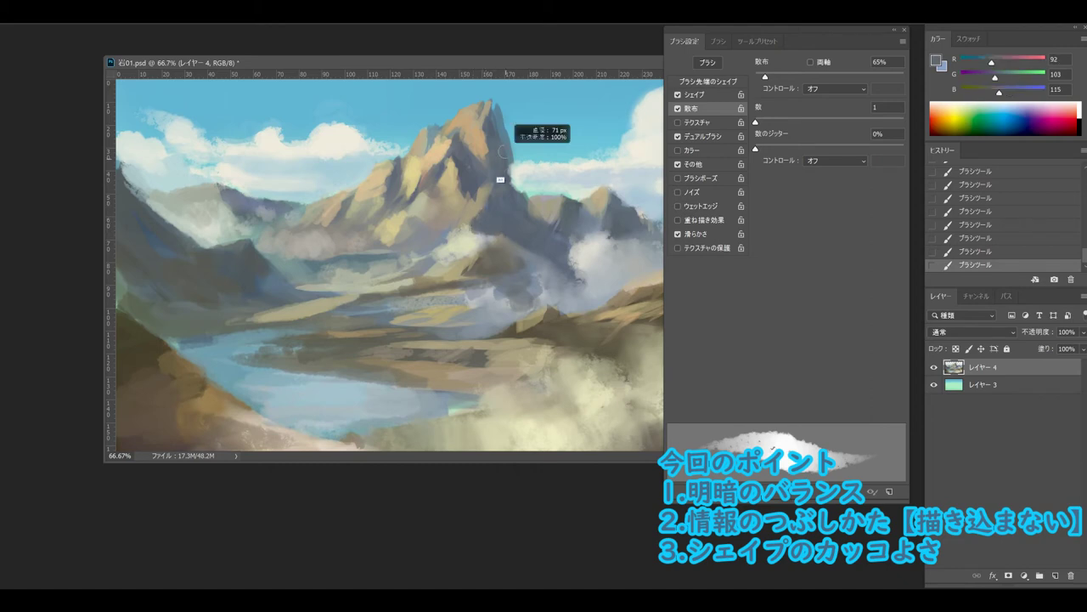
{"action": "left_click", "coordinate": [494, 110], "text": "alt"}
{"action": "key", "text": "e"}
{"action": "left_click_drag", "start_coordinate": [501, 128], "coordinate": [529, 194]}
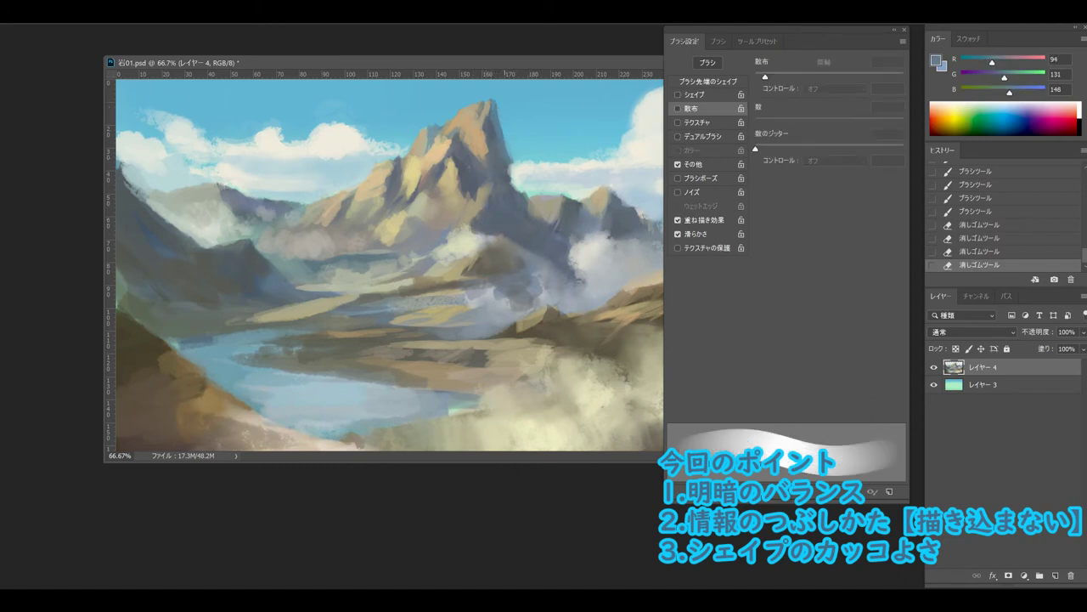
{"action": "key", "text": "b"}
{"action": "left_click_drag", "start_coordinate": [506, 158], "coordinate": [518, 193]}
Paint sampled blue-grey shadow into the slope above the mist at the main peak's right foot.
{"action": "left_click", "coordinate": [558, 240], "text": "alt"}
{"action": "left_click", "coordinate": [558, 241], "text": "alt"}
{"action": "left_click_drag", "start_coordinate": [552, 242], "coordinate": [573, 251]}
{"action": "left_click_drag", "start_coordinate": [557, 246], "coordinate": [567, 253]}
{"action": "left_click", "coordinate": [561, 242], "text": "alt"}
Turn off the brush's dual brush effect and apply 12% scattering.
{"action": "left_click", "coordinate": [708, 80]}
{"action": "left_click", "coordinate": [678, 136]}
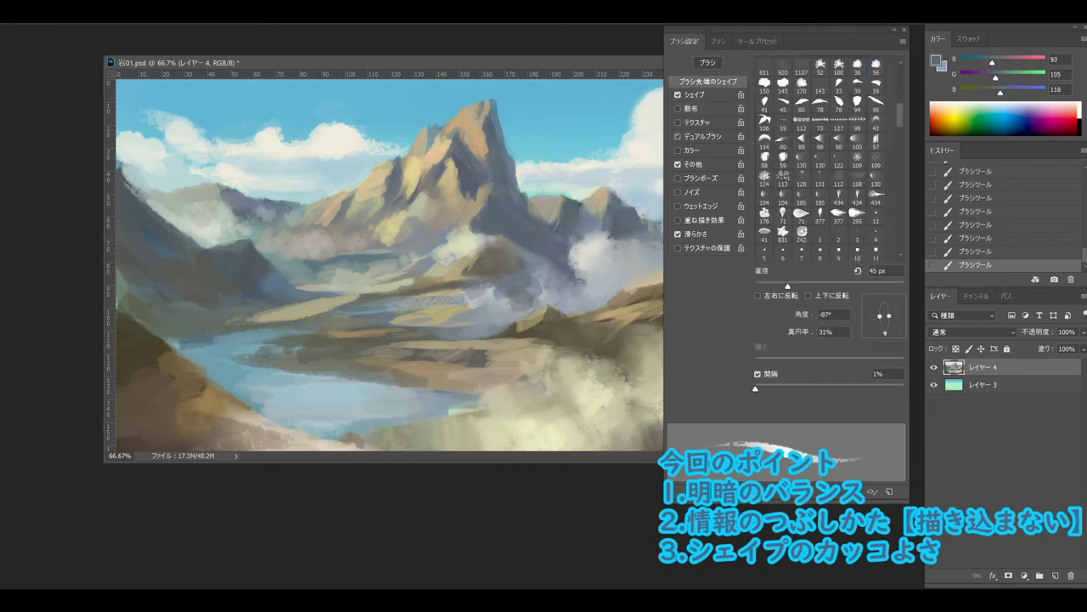
{"action": "left_click", "coordinate": [703, 136]}
{"action": "left_click", "coordinate": [695, 95]}
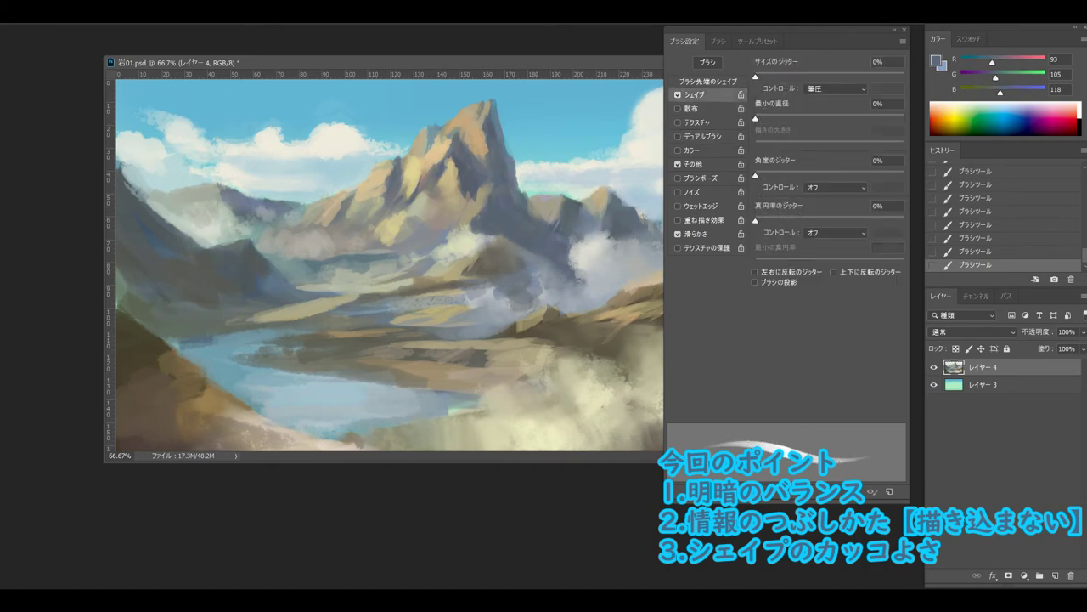
{"action": "left_click", "coordinate": [691, 109]}
Even out the main peak's shadow face with sampled blue-grey tones.
{"action": "right_click", "coordinate": [509, 181], "text": "alt"}
{"action": "left_click", "coordinate": [485, 190], "text": "alt"}
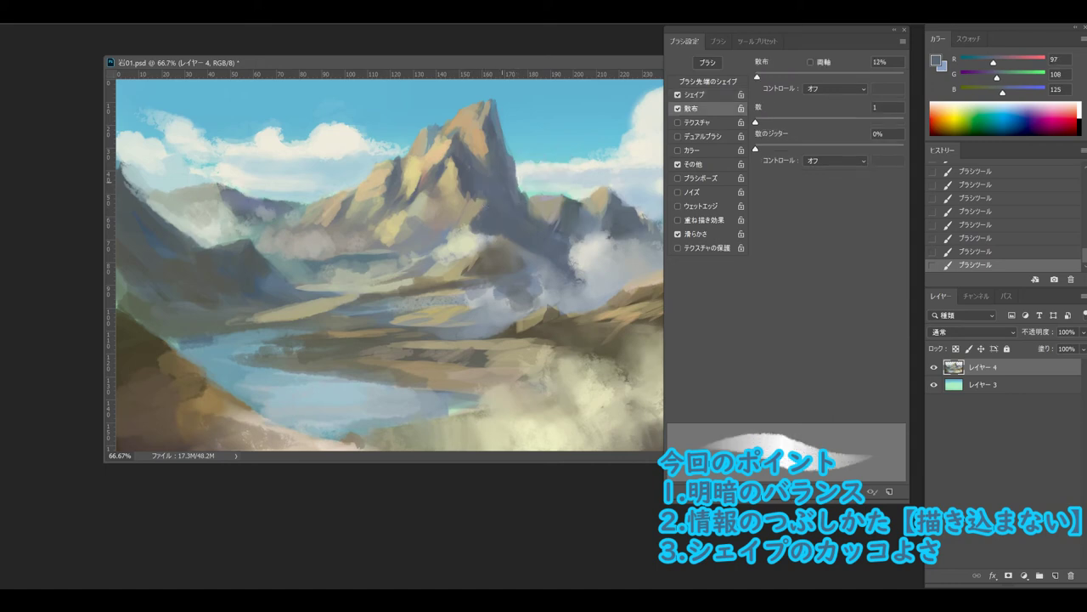
{"action": "left_click", "coordinate": [489, 189], "text": "alt"}
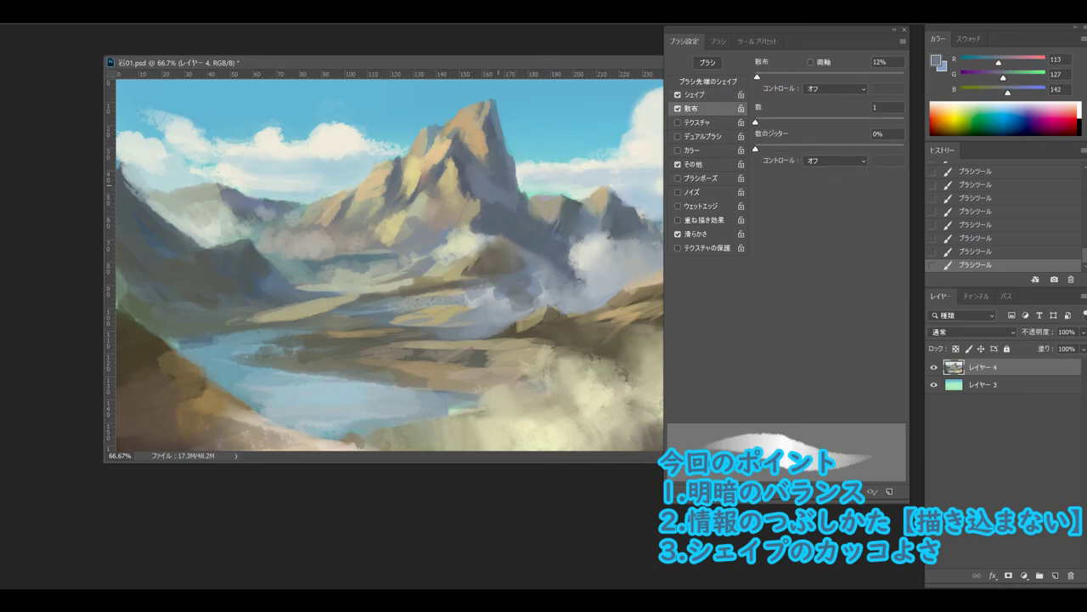
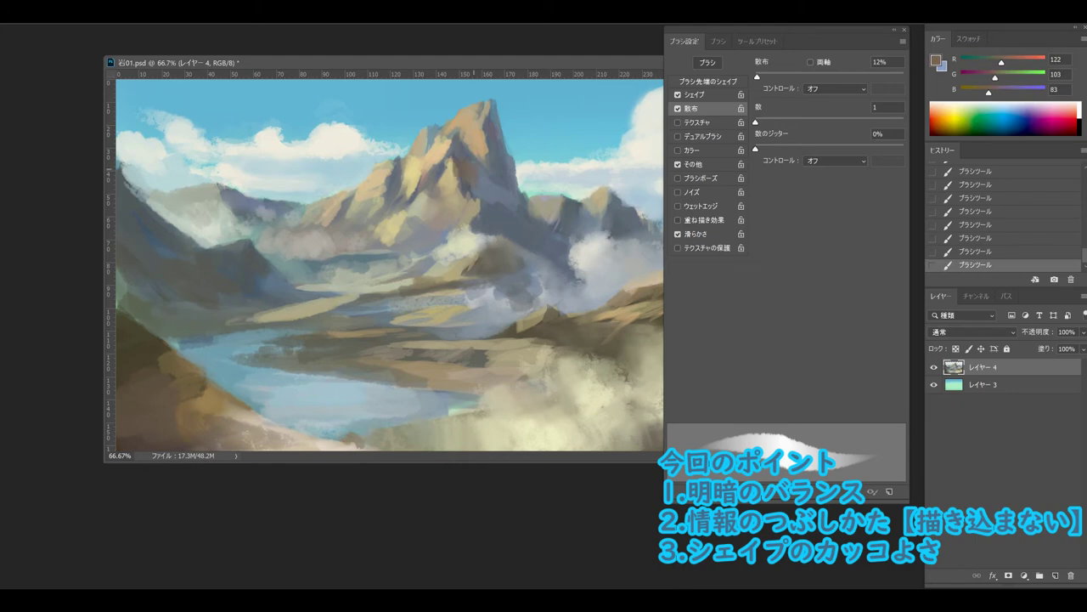
Lighten the paint colour to #dfc88d and on to cream #f3dfad, and highlight the summit's sunlit face.
{"action": "left_click", "coordinate": [477, 146], "text": "alt"}
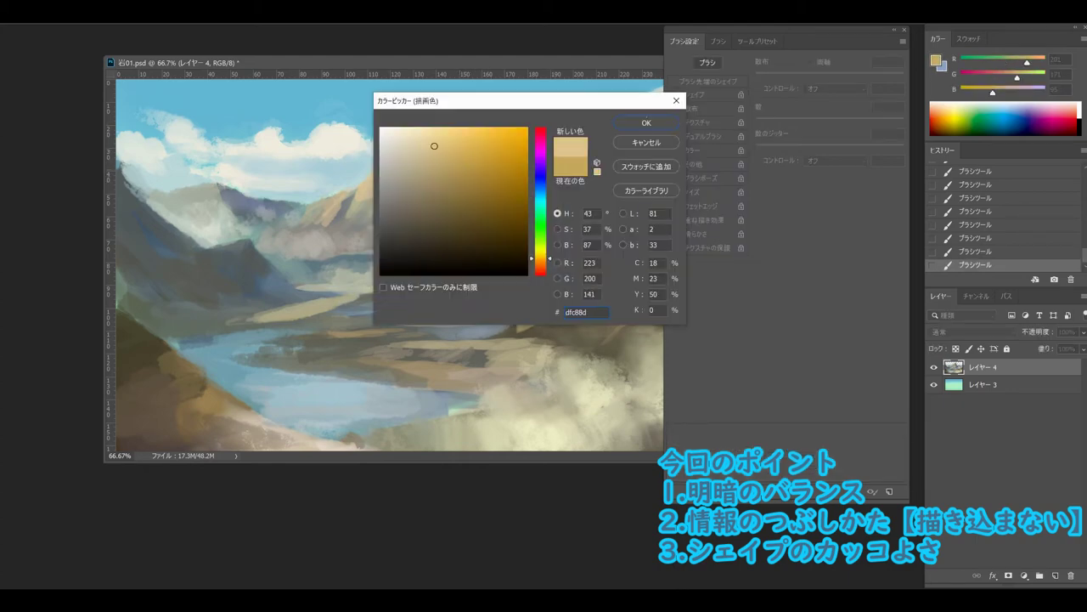
{"action": "key", "text": "Return"}
{"action": "key", "text": "ctrl+z"}
{"action": "left_click", "coordinate": [468, 116]}
{"action": "left_click", "coordinate": [422, 134]}
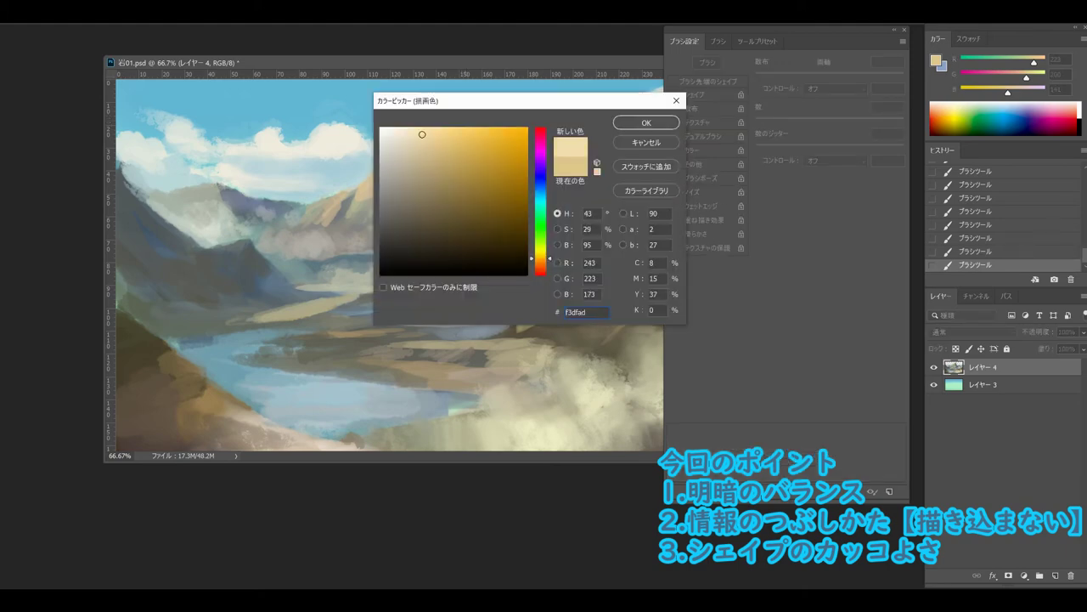
{"action": "key", "text": "Return"}
{"action": "left_click_drag", "start_coordinate": [469, 109], "coordinate": [473, 132]}
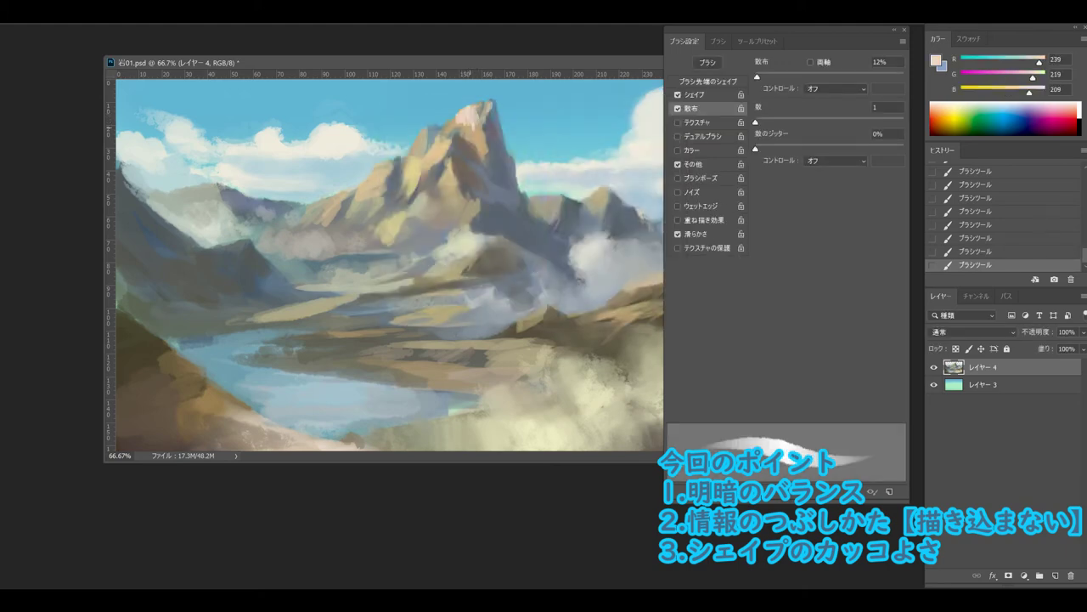
Blend the pale summit highlights into the peak's lit planes and shadow edge with sampled beige and tan tones.
{"action": "left_click", "coordinate": [471, 119], "text": "alt"}
{"action": "left_click", "coordinate": [416, 162], "text": "alt"}
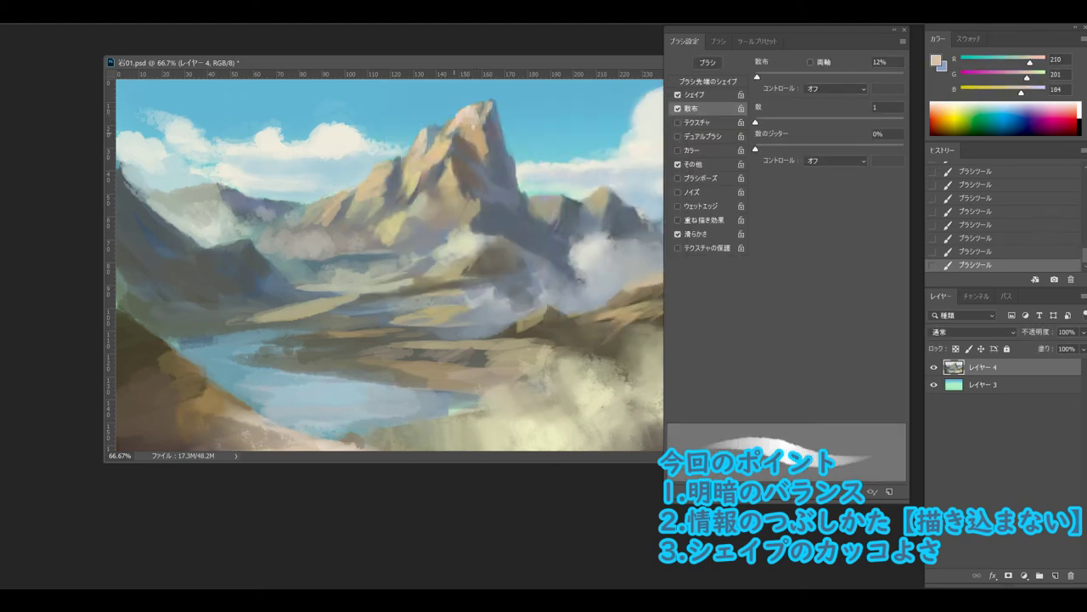
{"action": "left_click", "coordinate": [468, 125], "text": "alt"}
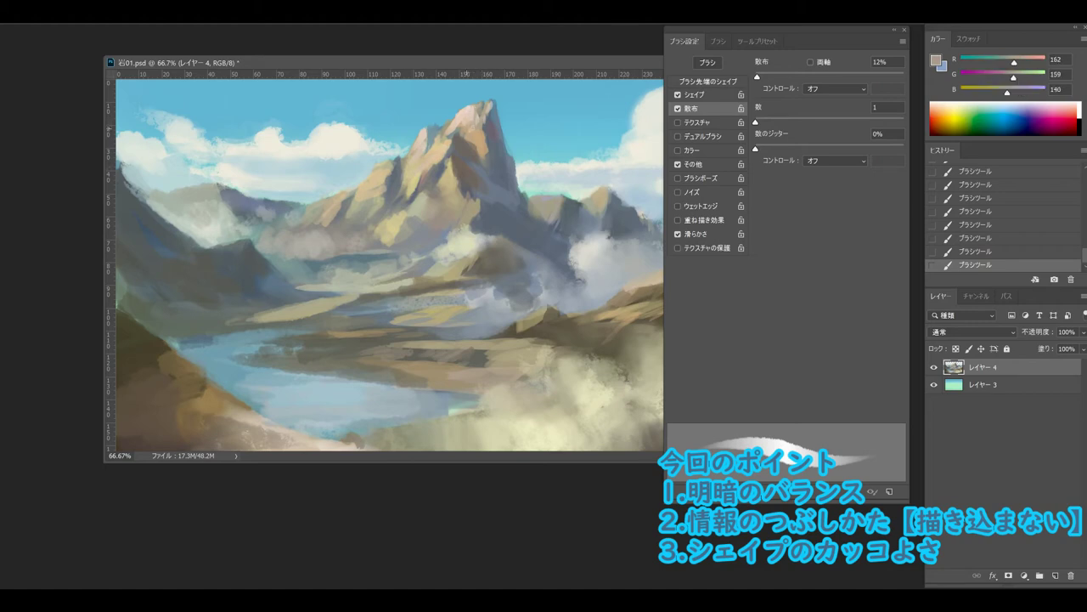
{"action": "left_click", "coordinate": [486, 134], "text": "alt"}
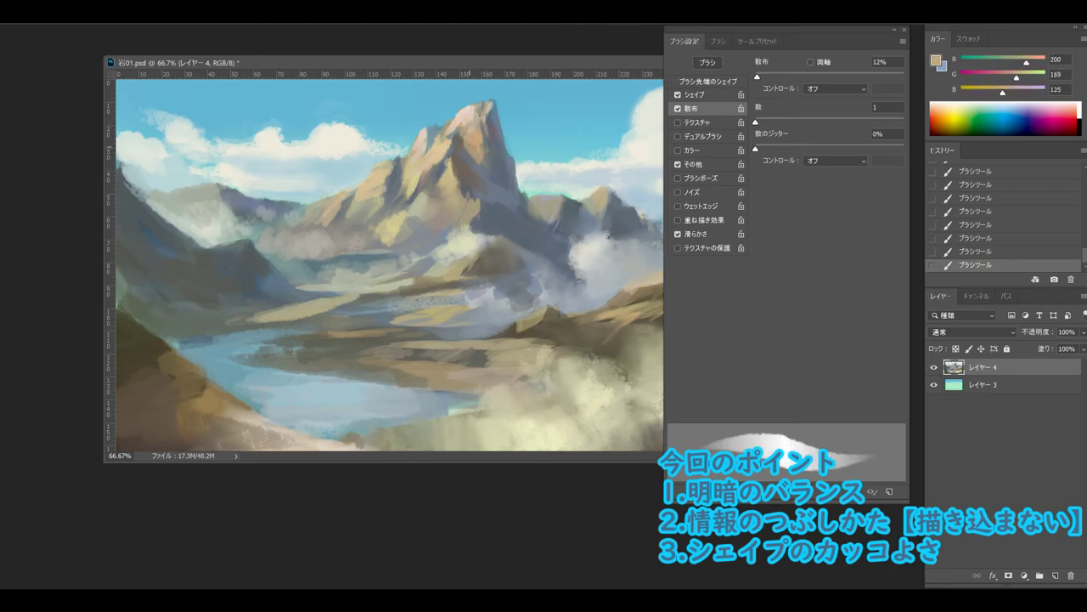
{"action": "left_click", "coordinate": [471, 157], "text": "alt"}
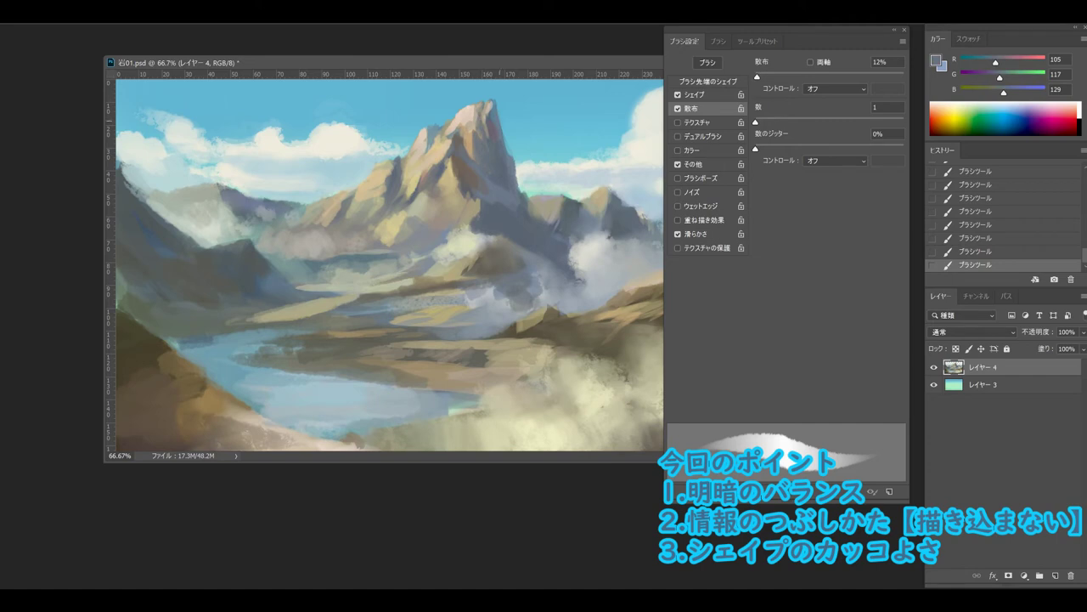
Refine the shadowed edge of the main peak down to its lower ridge with sampled blue-grey tones, undoing the unwanted stroke.
{"action": "left_click", "coordinate": [495, 130], "text": "alt"}
{"action": "left_click", "coordinate": [500, 132], "text": "alt"}
{"action": "left_click", "coordinate": [516, 173], "text": "alt"}
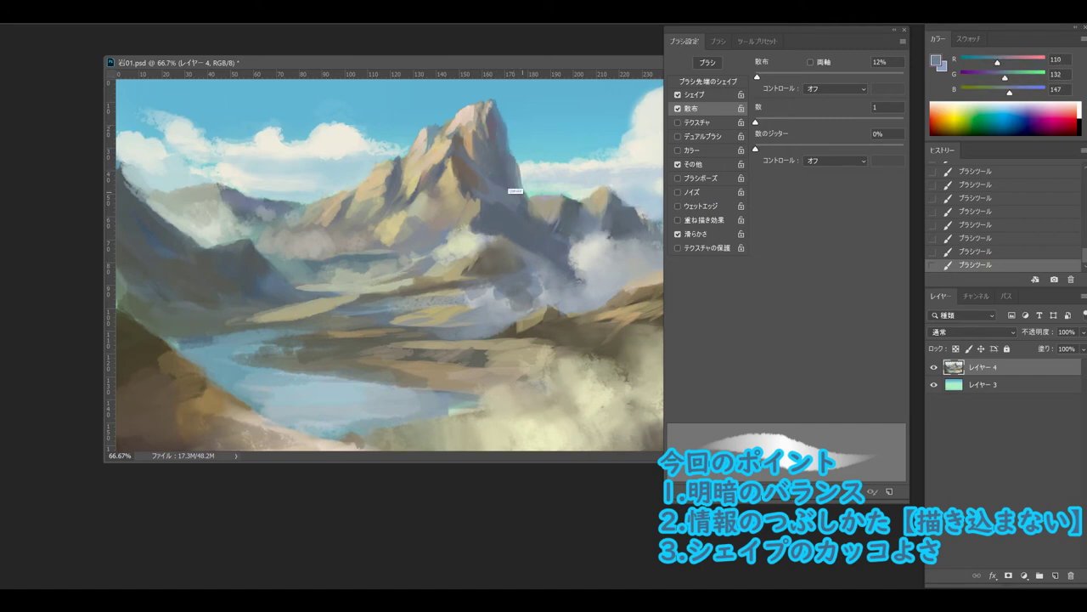
{"action": "key", "text": "ctrl+z"}
{"action": "left_click", "coordinate": [518, 180]}
{"action": "left_click", "coordinate": [519, 186], "text": "alt"}
{"action": "left_click", "coordinate": [529, 209]}
{"action": "left_click", "coordinate": [530, 210], "text": "alt"}
{"action": "left_click", "coordinate": [532, 211], "text": "alt"}
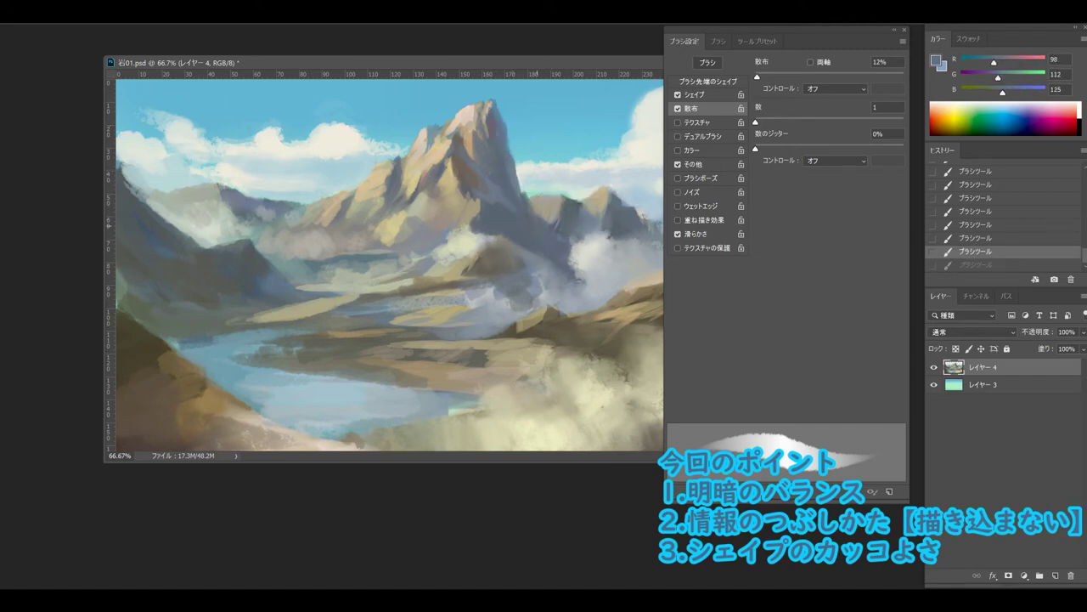
{"action": "left_click", "coordinate": [539, 211]}
Blend the main peak's base and lower shadow ridge with sampled grey-brown and blue-grey tones.
{"action": "left_click", "coordinate": [501, 217]}
{"action": "left_click", "coordinate": [467, 202], "text": "alt"}
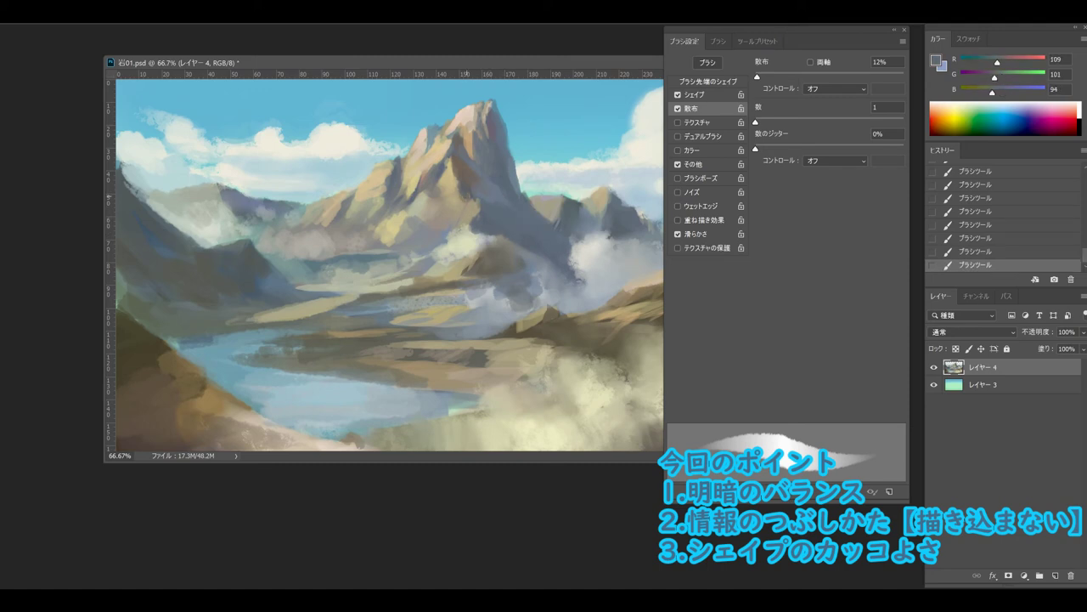
{"action": "left_click", "coordinate": [484, 337], "text": "alt"}
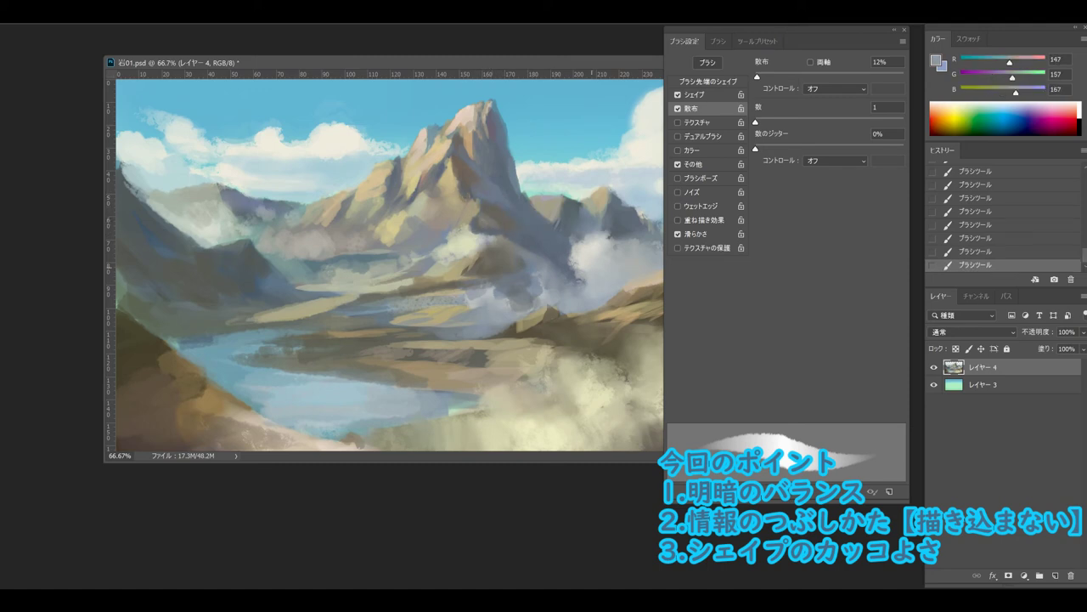
{"action": "left_click", "coordinate": [535, 220], "text": "alt"}
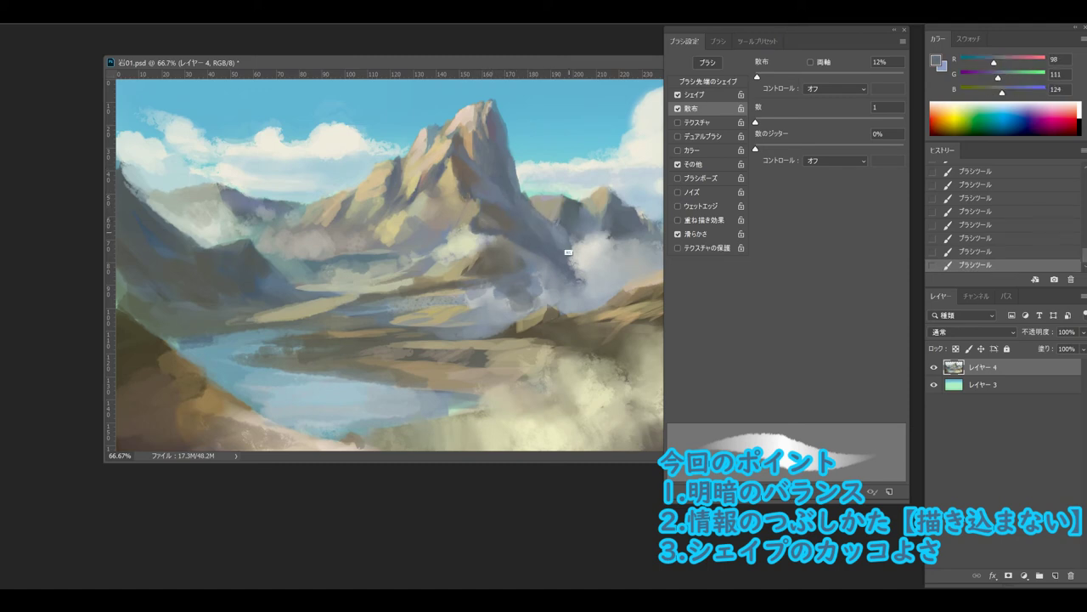
Paint a warm tan patch on the peak's lower left slope and blend it with the brush enlarged to 164 px.
{"action": "left_click", "coordinate": [388, 232], "text": "alt"}
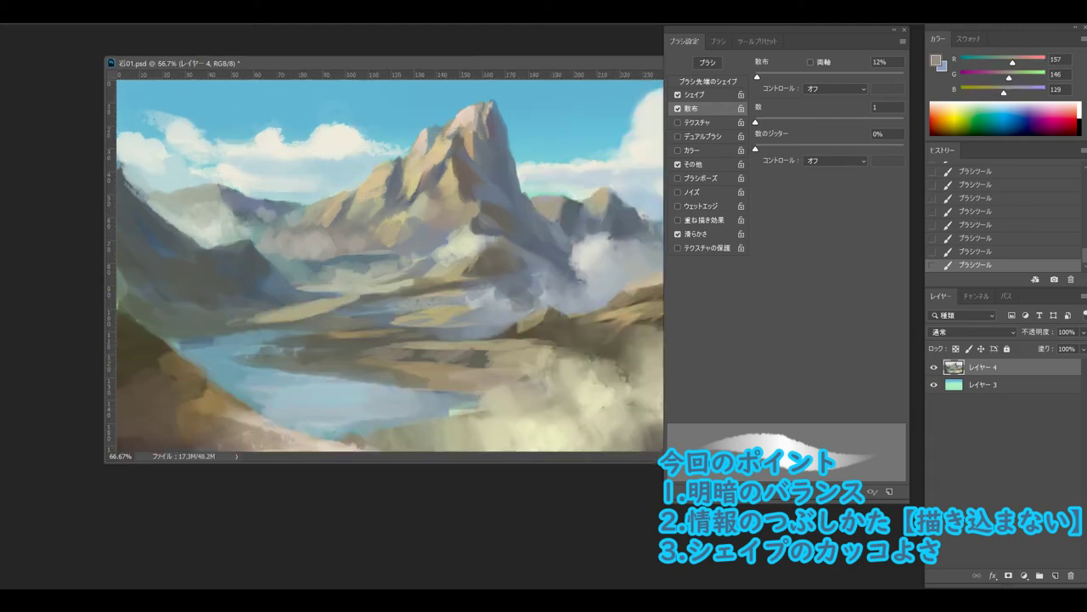
{"action": "left_click", "coordinate": [384, 228], "text": "alt"}
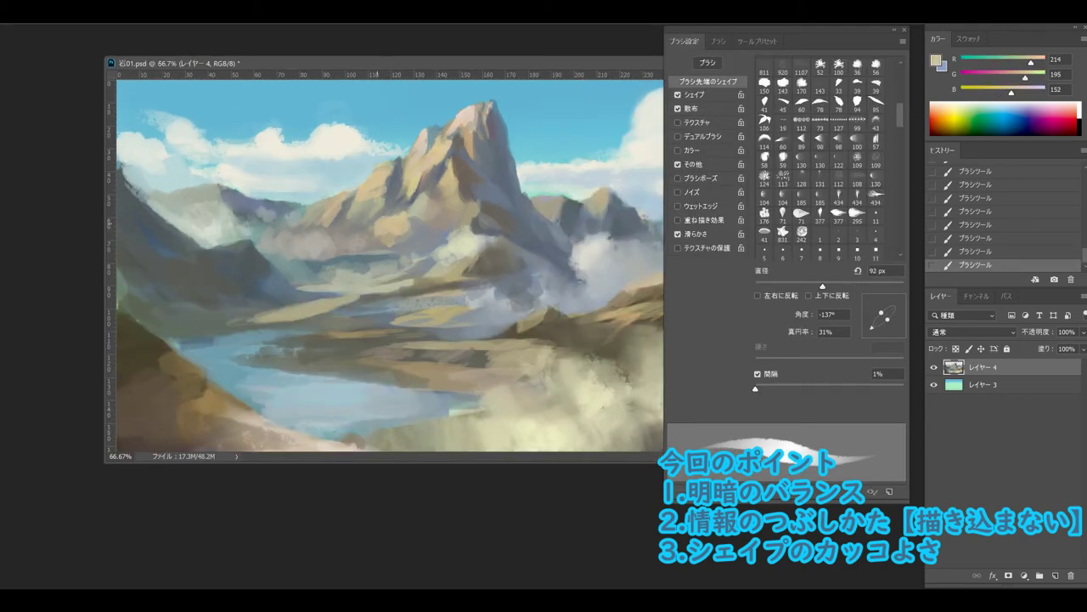
{"action": "left_click", "coordinate": [370, 228], "text": "alt"}
{"action": "key", "text": "bracketright"}
{"action": "key", "text": "bracketright"}
{"action": "key", "text": "bracketright"}
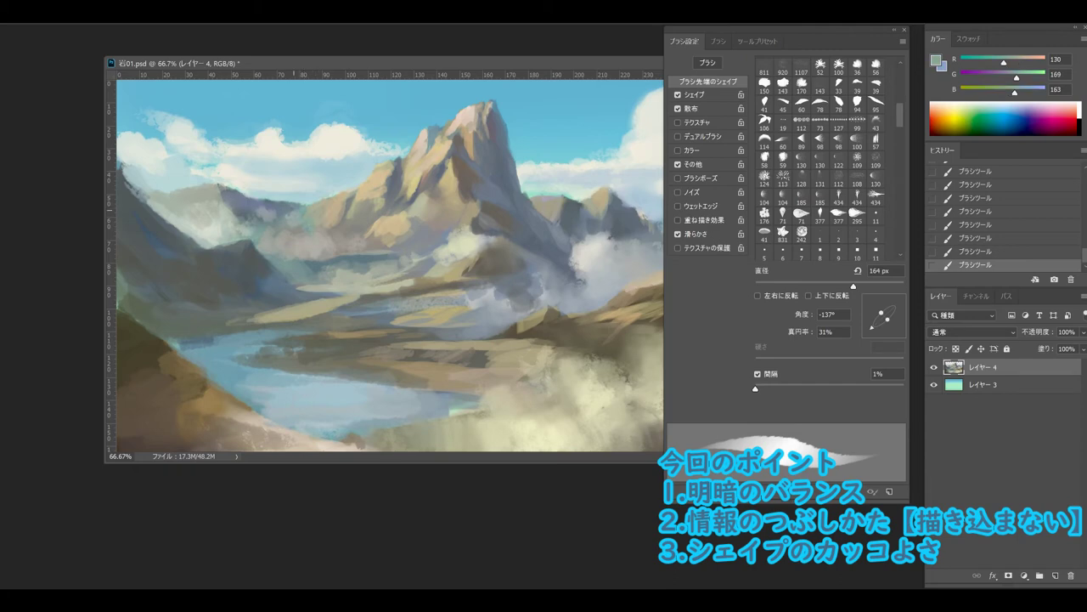
Fill out the distant ridge left of the main peak with sampled misty greys, using a 145 px brush angled at -50°.
{"action": "left_click", "coordinate": [305, 238], "text": "alt"}
{"action": "left_click", "coordinate": [233, 191], "text": "alt"}
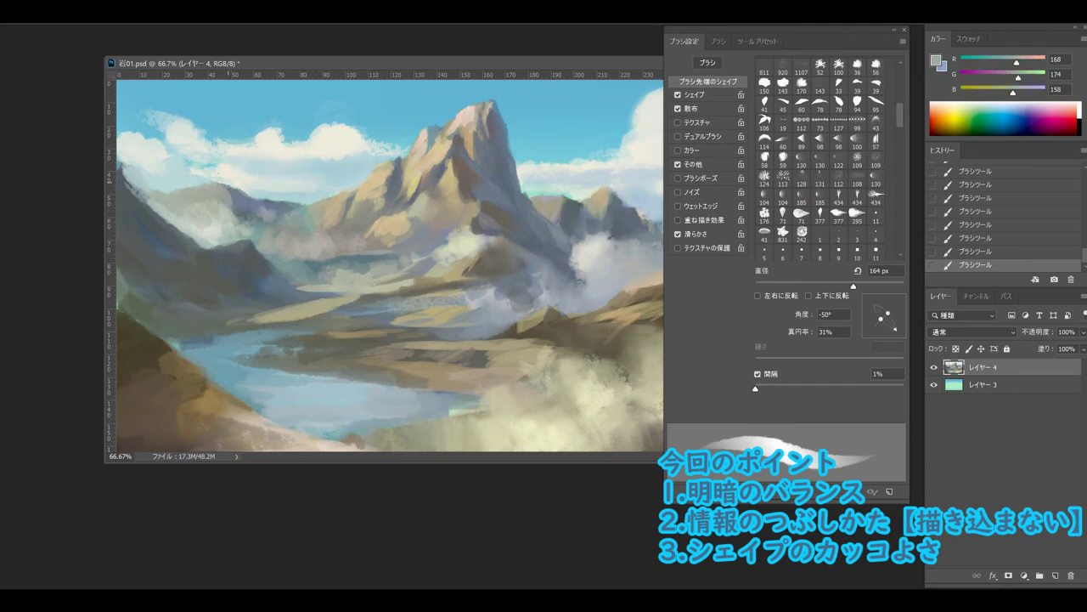
{"action": "left_click", "coordinate": [225, 191], "text": "alt"}
{"action": "key", "text": "bracketleft"}
{"action": "key", "text": "bracketleft"}
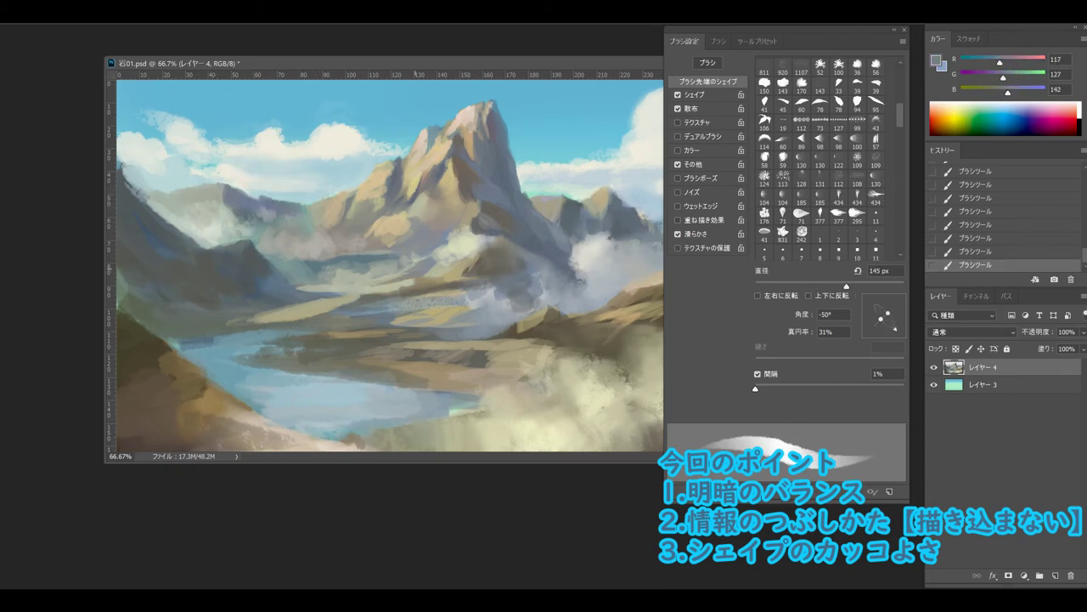
Angle the brush to -80°, blend the distant ridge into the main peak's left slope, and undo the last stroke.
{"action": "key", "text": "shift+Right"}
{"action": "key", "text": "shift+Right"}
{"action": "left_click", "coordinate": [359, 204], "text": "alt"}
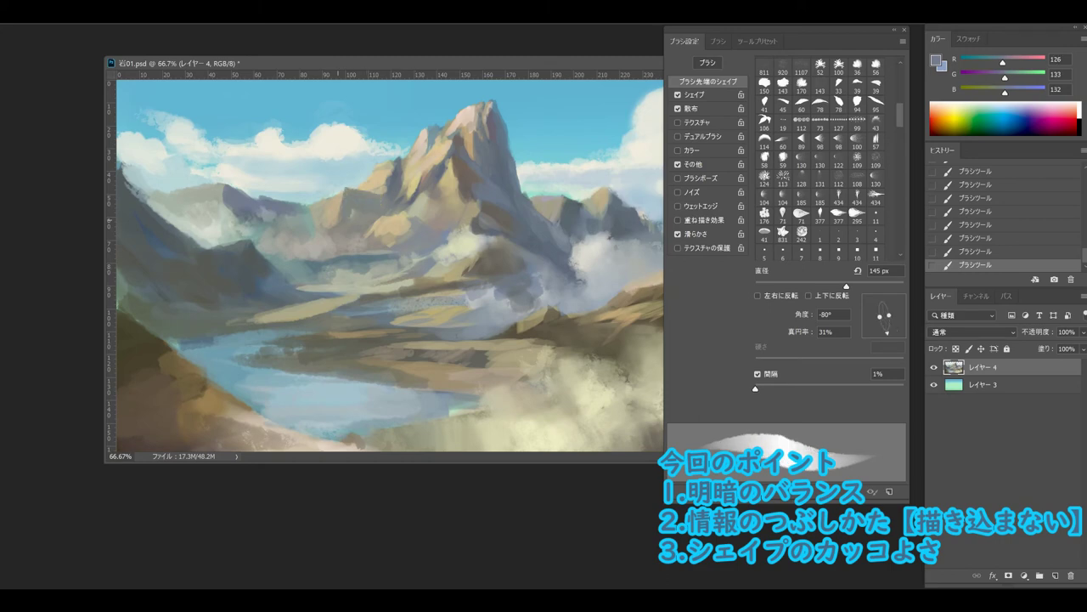
{"action": "left_click", "coordinate": [366, 201], "text": "alt"}
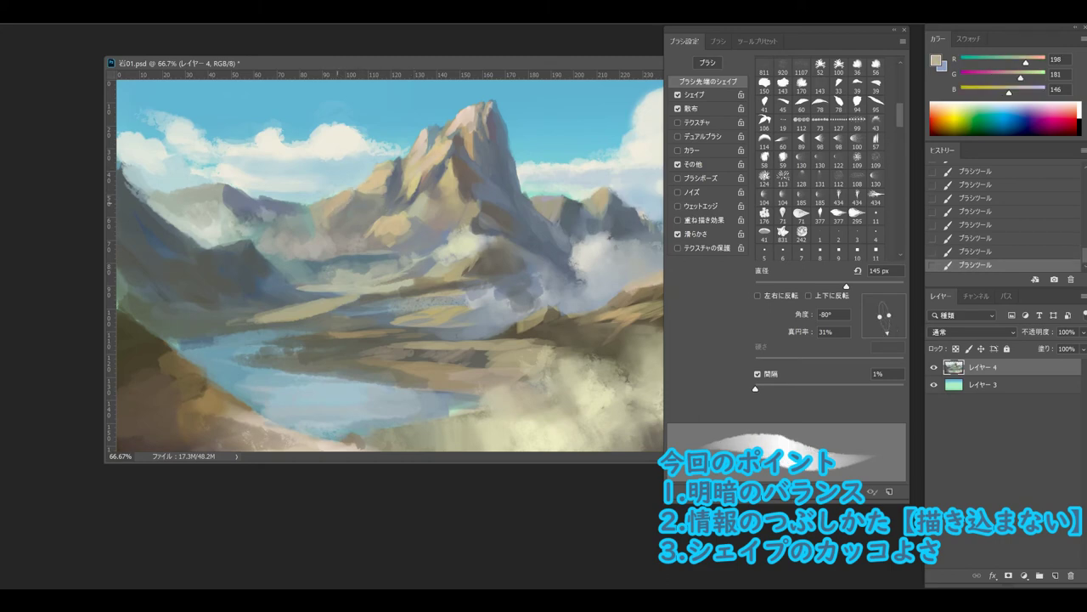
{"action": "key", "text": "ctrl+z"}
Reduce the brush to 71 px and touch up the planes on the main peak's left shoulder with sampled tones.
{"action": "key", "text": "bracketleft"}
{"action": "key", "text": "bracketleft"}
{"action": "key", "text": "bracketleft"}
{"action": "key", "text": "bracketleft"}
{"action": "key", "text": "bracketleft"}
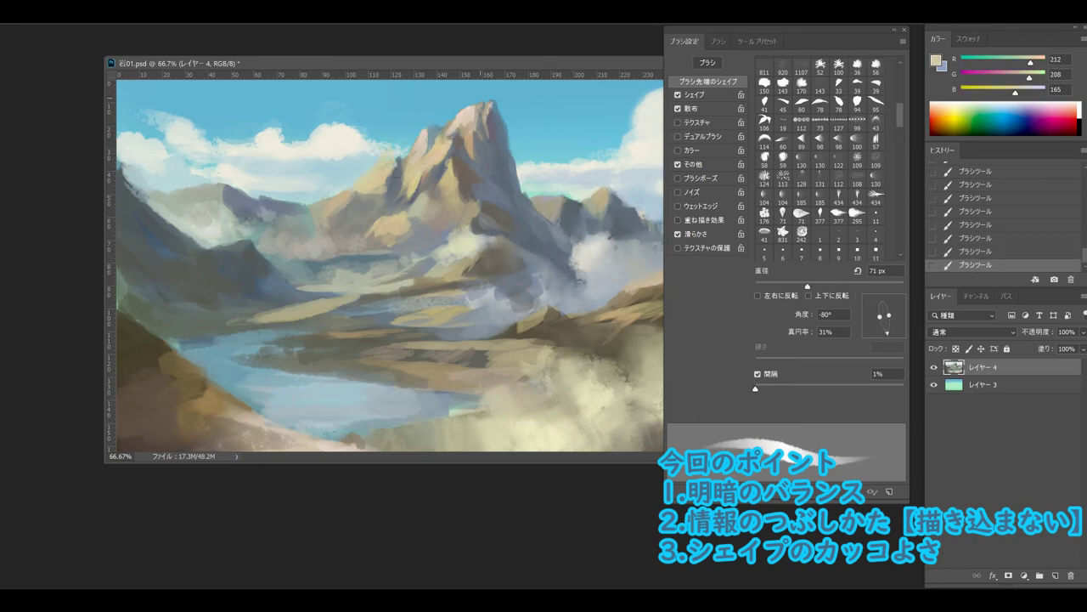
{"action": "left_click", "coordinate": [390, 165], "text": "alt"}
{"action": "left_click", "coordinate": [387, 183]}
{"action": "left_click", "coordinate": [389, 182], "text": "alt"}
Enlarge the brush to 105 px and soften the peak's left shoulder with sampled blue-grey.
{"action": "key", "text": "bracketright"}
{"action": "key", "text": "bracketright"}
{"action": "key", "text": "bracketright"}
{"action": "key", "text": "bracketright"}
{"action": "key", "text": "bracketright"}
{"action": "key", "text": "bracketright"}
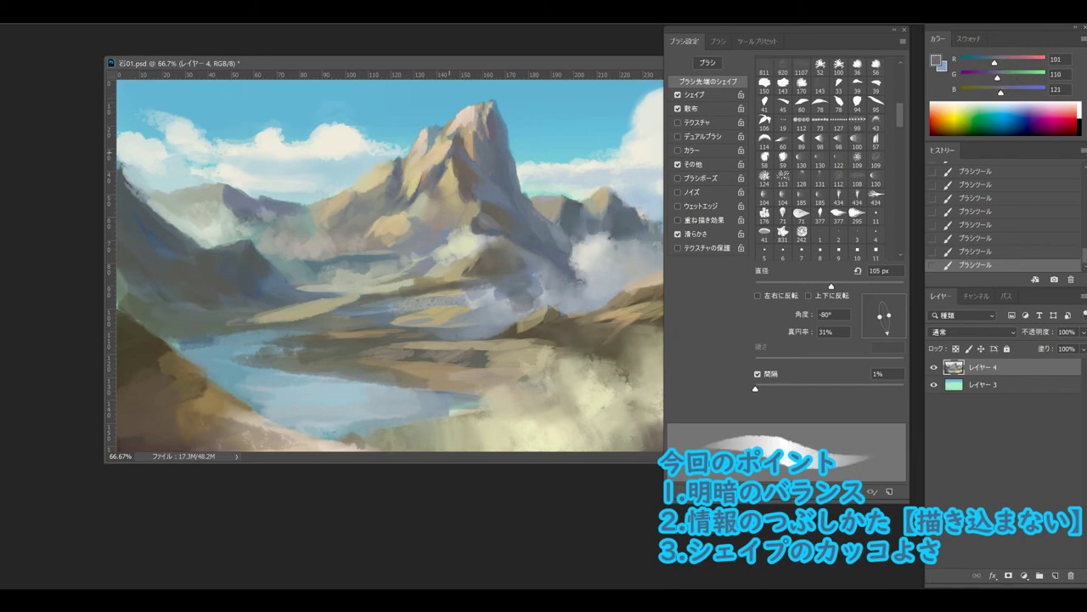
Lighten the paint colour to pale yellow #f8ecad and block sunlit patches onto the flats beyond the lake with a 368 px brush.
{"action": "left_click", "coordinate": [412, 347]}
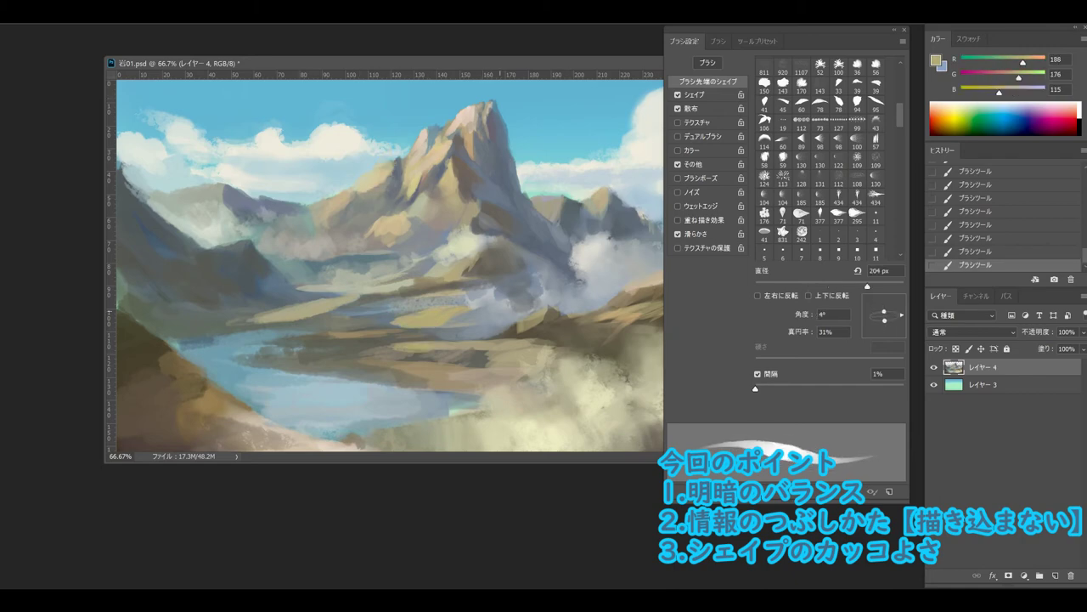
{"action": "left_click", "coordinate": [936, 60]}
{"action": "left_click", "coordinate": [643, 119]}
{"action": "key", "text": "bracketright"}
{"action": "key", "text": "bracketright"}
{"action": "key", "text": "bracketright"}
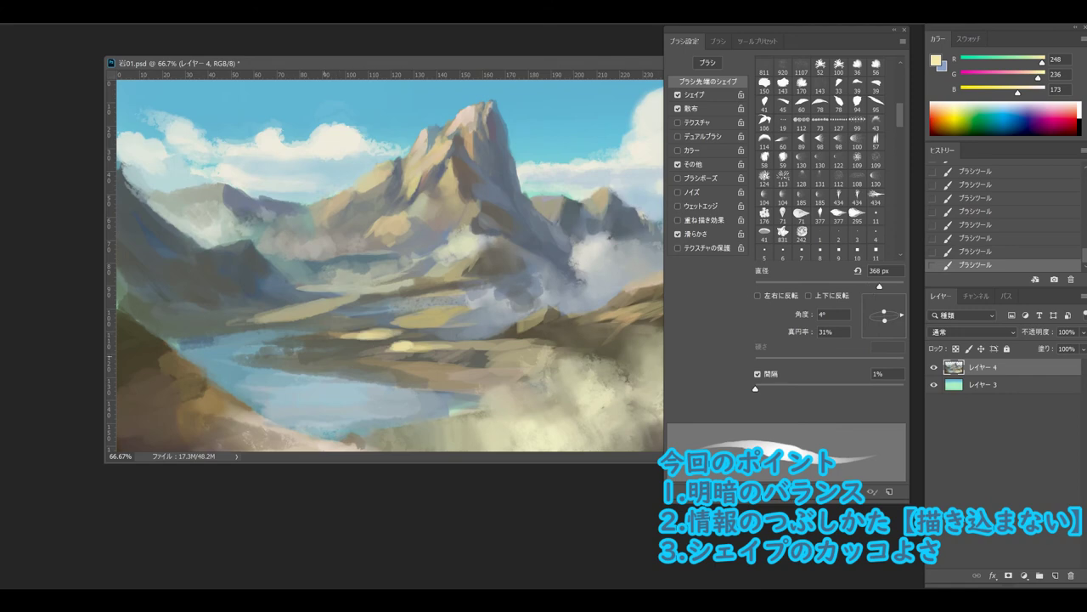
{"action": "key", "text": "ctrl+z"}
{"action": "left_click", "coordinate": [467, 379]}
Extend the pale sandy bank into the lake and adjust its waterline with sampled sand, brown and water tones.
{"action": "left_click", "coordinate": [425, 379], "text": "alt"}
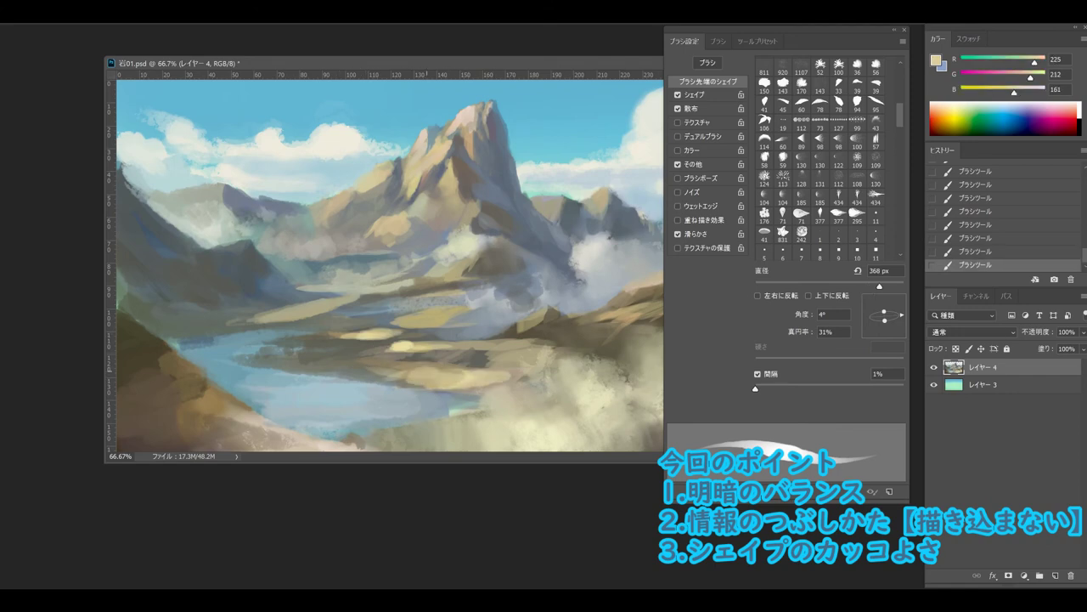
{"action": "left_click_drag", "start_coordinate": [383, 371], "coordinate": [266, 360]}
{"action": "left_click", "coordinate": [367, 363], "text": "alt"}
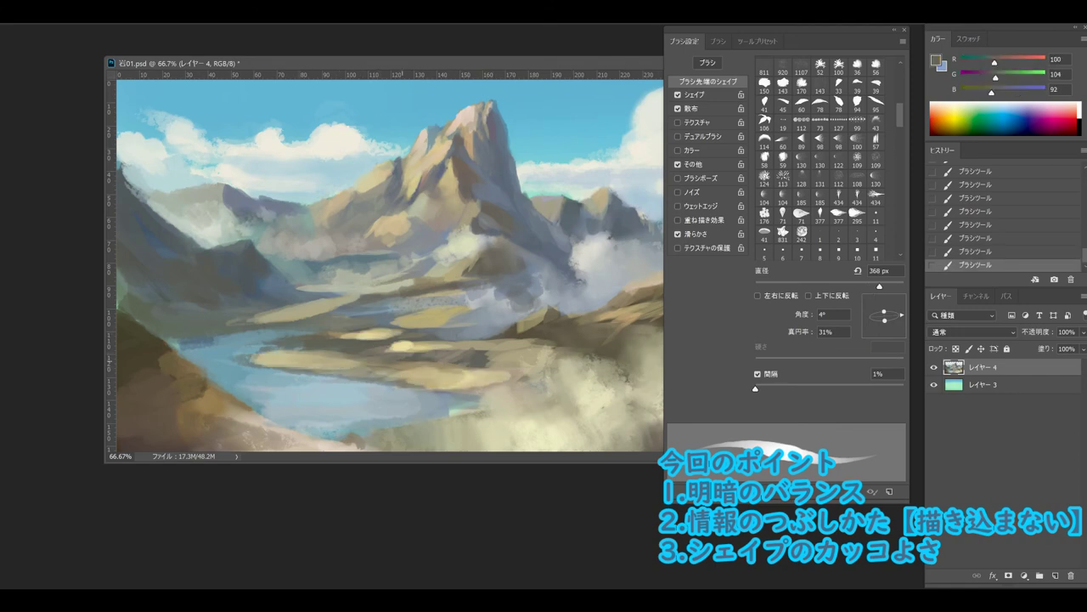
{"action": "left_click", "coordinate": [441, 351], "text": "alt"}
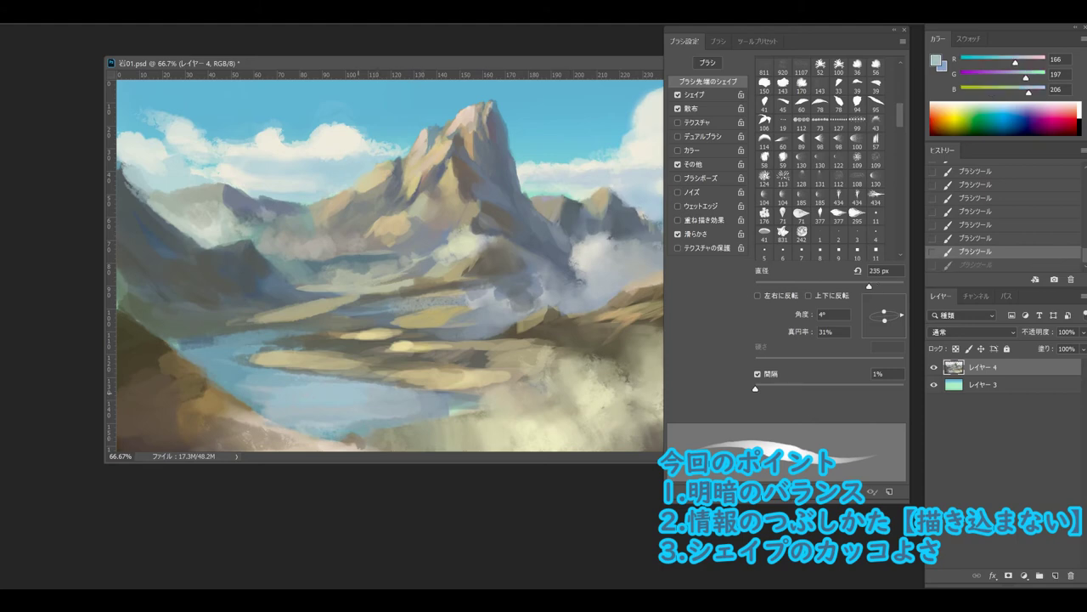
{"action": "left_click_drag", "start_coordinate": [340, 378], "coordinate": [388, 382]}
Reduce the brush to 121 px and shape a sunlit rock mound on the far bank with sampled cream, tan and brown tones.
{"action": "key", "text": "bracketleft"}
{"action": "key", "text": "bracketleft"}
{"action": "key", "text": "bracketleft"}
{"action": "left_click", "coordinate": [378, 363], "text": "alt"}
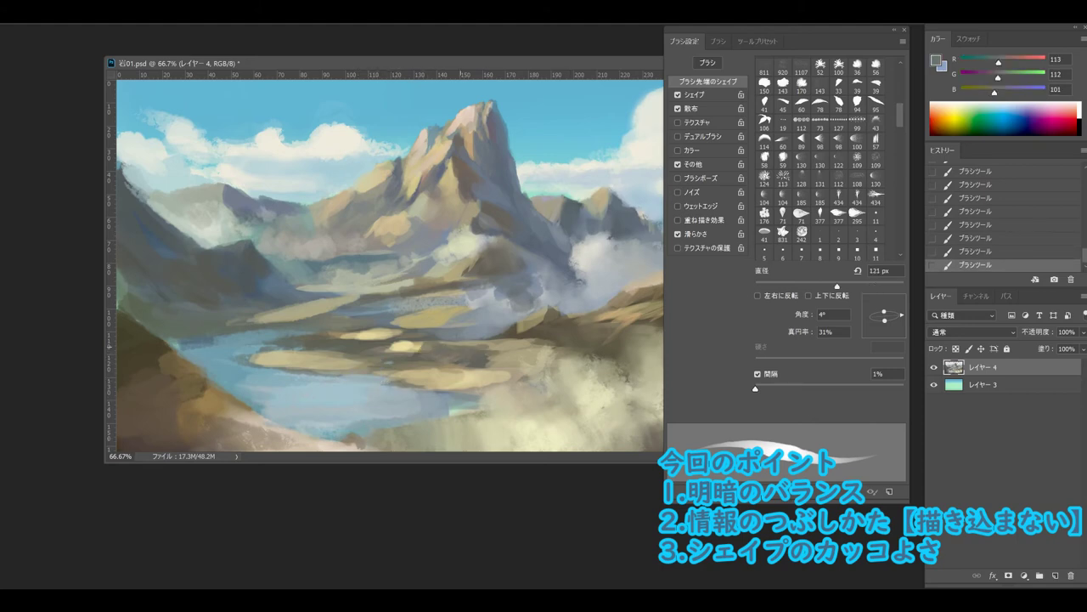
{"action": "left_click_drag", "start_coordinate": [435, 348], "coordinate": [401, 345]}
{"action": "left_click", "coordinate": [406, 348], "text": "alt"}
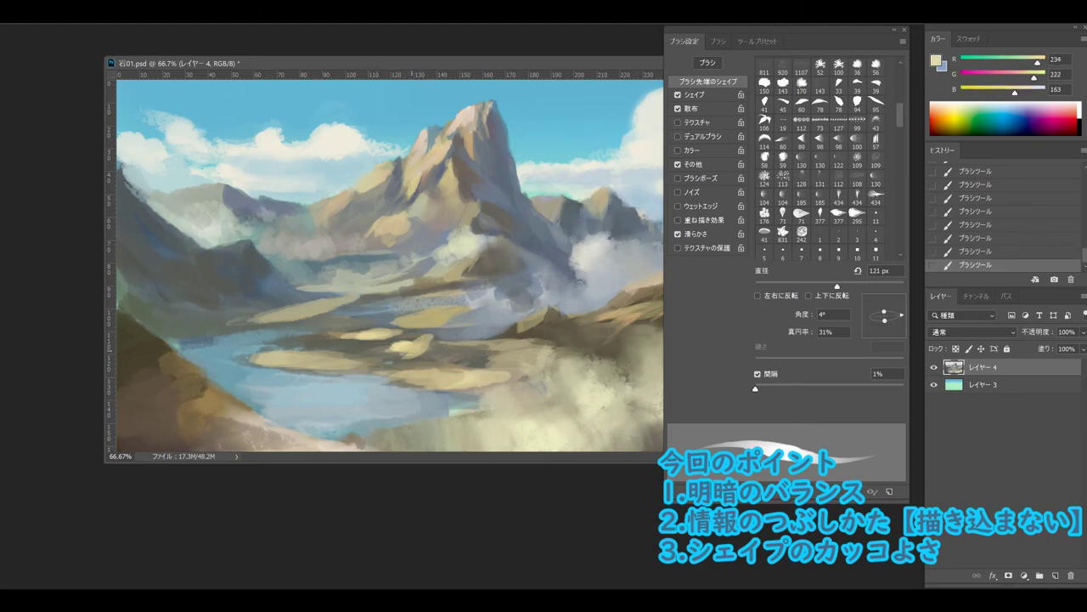
{"action": "left_click", "coordinate": [418, 341], "text": "alt"}
{"action": "mouse_move", "coordinate": [411, 339]}
{"action": "left_mouse_down"}
{"action": "mouse_move", "coordinate": [435, 349]}
{"action": "mouse_move", "coordinate": [387, 349]}
{"action": "left_mouse_up"}
{"action": "left_click", "coordinate": [425, 344], "text": "alt"}
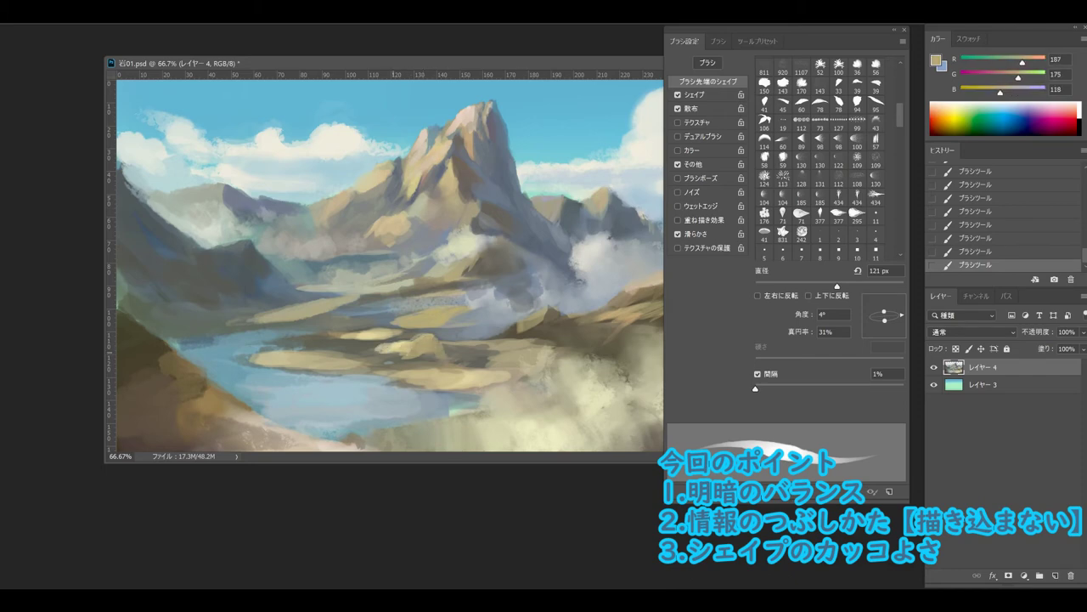
{"action": "left_click", "coordinate": [367, 363], "text": "alt"}
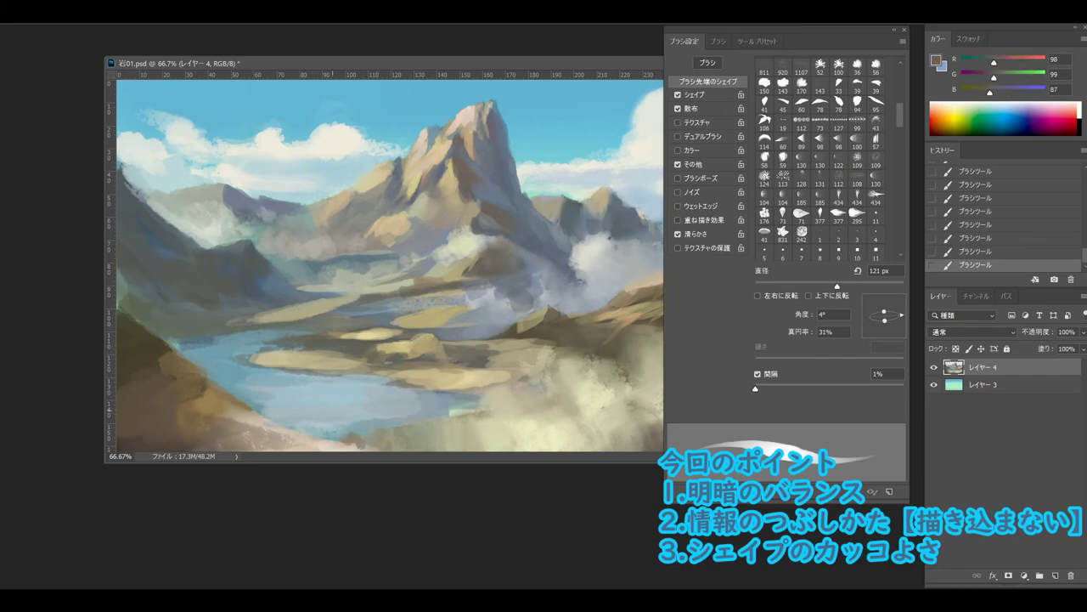
Paint light boulders and darker earth on the left foreground slope with sampled beige and brown tones.
{"action": "left_click", "coordinate": [231, 393], "text": "alt"}
{"action": "left_click", "coordinate": [223, 399], "text": "alt"}
{"action": "left_click_drag", "start_coordinate": [226, 391], "coordinate": [236, 400]}
{"action": "mouse_move", "coordinate": [172, 414]}
{"action": "left_mouse_down"}
{"action": "mouse_move", "coordinate": [167, 353]}
{"action": "mouse_move", "coordinate": [203, 430]}
{"action": "left_mouse_up"}
{"action": "left_click_drag", "start_coordinate": [145, 373], "coordinate": [167, 379]}
{"action": "left_click_drag", "start_coordinate": [160, 408], "coordinate": [204, 425]}
{"action": "left_click", "coordinate": [161, 415], "text": "alt"}
{"action": "left_click", "coordinate": [136, 327], "text": "alt"}
{"action": "left_click_drag", "start_coordinate": [119, 314], "coordinate": [162, 350]}
{"action": "left_click", "coordinate": [194, 399], "text": "alt"}
{"action": "left_click_drag", "start_coordinate": [170, 405], "coordinate": [217, 391]}
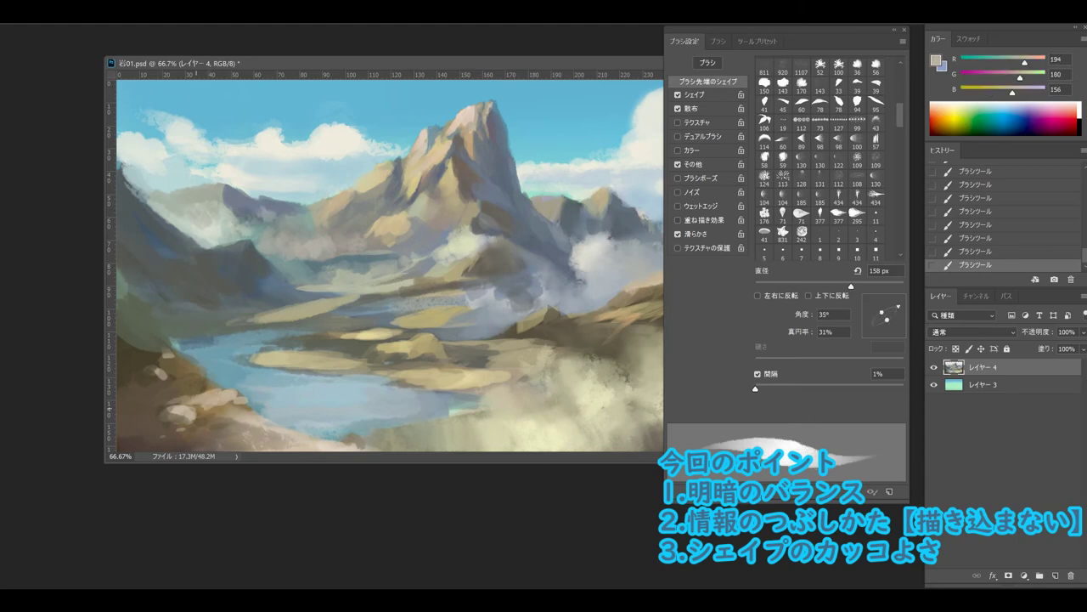
Break up the left foreground slope with more rocks and shadow gaps, and add pale #f8e1b5 highlights along the shore.
{"action": "left_click", "coordinate": [170, 399], "text": "alt"}
{"action": "left_click_drag", "start_coordinate": [121, 404], "coordinate": [211, 387]}
{"action": "left_click", "coordinate": [170, 379], "text": "alt"}
{"action": "mouse_move", "coordinate": [145, 378]}
{"action": "left_mouse_down"}
{"action": "mouse_move", "coordinate": [194, 393]}
{"action": "mouse_move", "coordinate": [201, 378]}
{"action": "mouse_move", "coordinate": [154, 359]}
{"action": "left_mouse_up"}
{"action": "left_click", "coordinate": [197, 415], "text": "alt"}
{"action": "left_click", "coordinate": [121, 349], "text": "alt"}
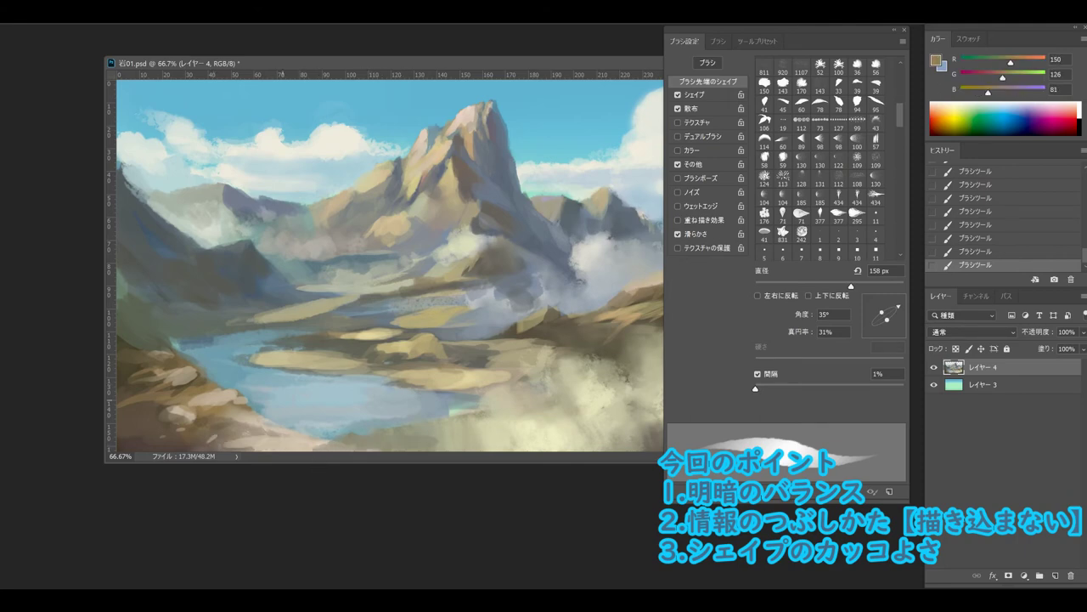
{"action": "key", "text": "Return"}
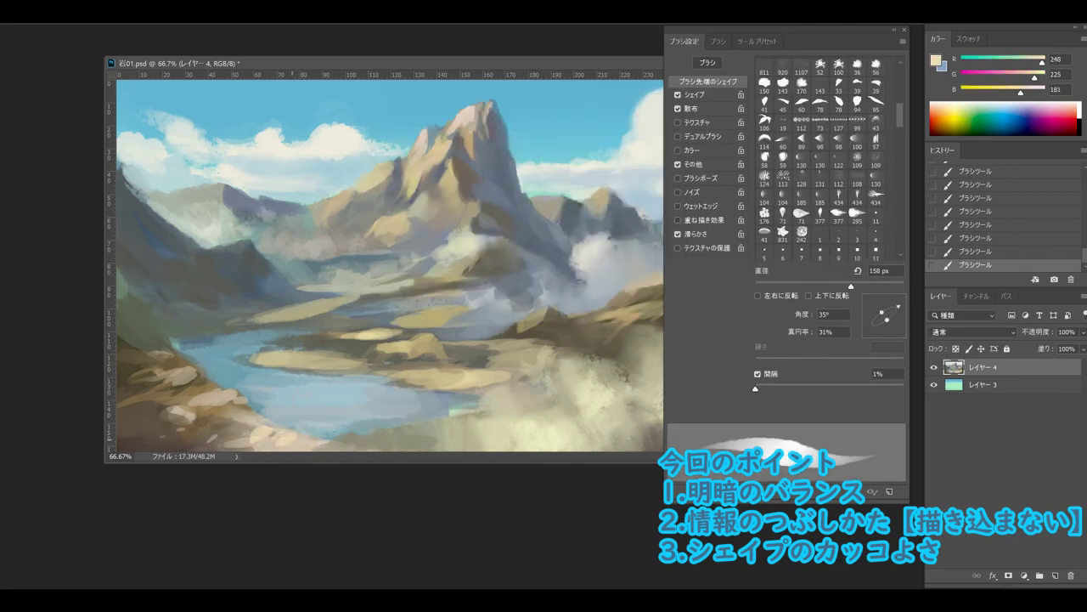
Repaint the pale sandbars along the lake in darker ochre, setting the paint colour to brown #89734b.
{"action": "left_click", "coordinate": [404, 382], "text": "alt"}
{"action": "mouse_move", "coordinate": [404, 383]}
{"action": "left_mouse_down"}
{"action": "mouse_move", "coordinate": [510, 374]}
{"action": "mouse_move", "coordinate": [468, 371]}
{"action": "mouse_move", "coordinate": [443, 387]}
{"action": "mouse_move", "coordinate": [428, 425]}
{"action": "mouse_move", "coordinate": [380, 376]}
{"action": "mouse_move", "coordinate": [299, 364]}
{"action": "left_mouse_up"}
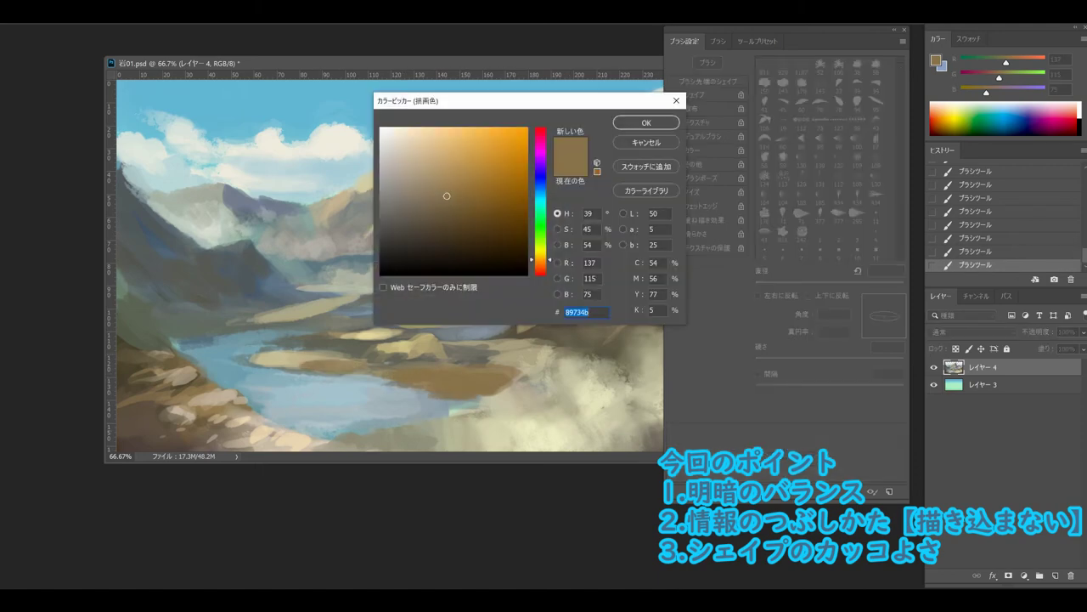
{"action": "key", "text": "Return"}
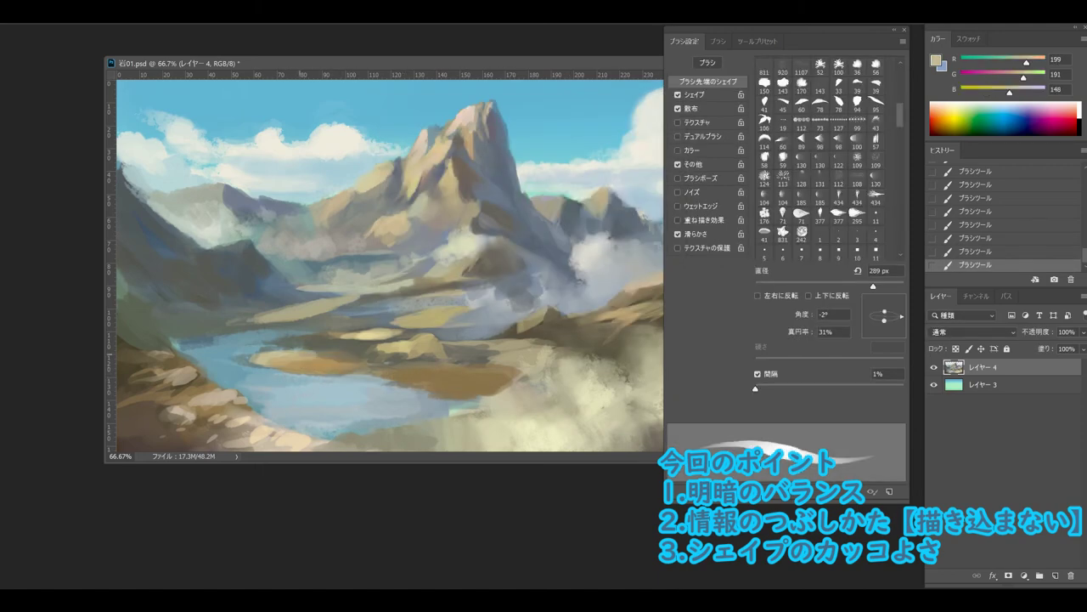
{"action": "left_click", "coordinate": [357, 336], "text": "alt"}
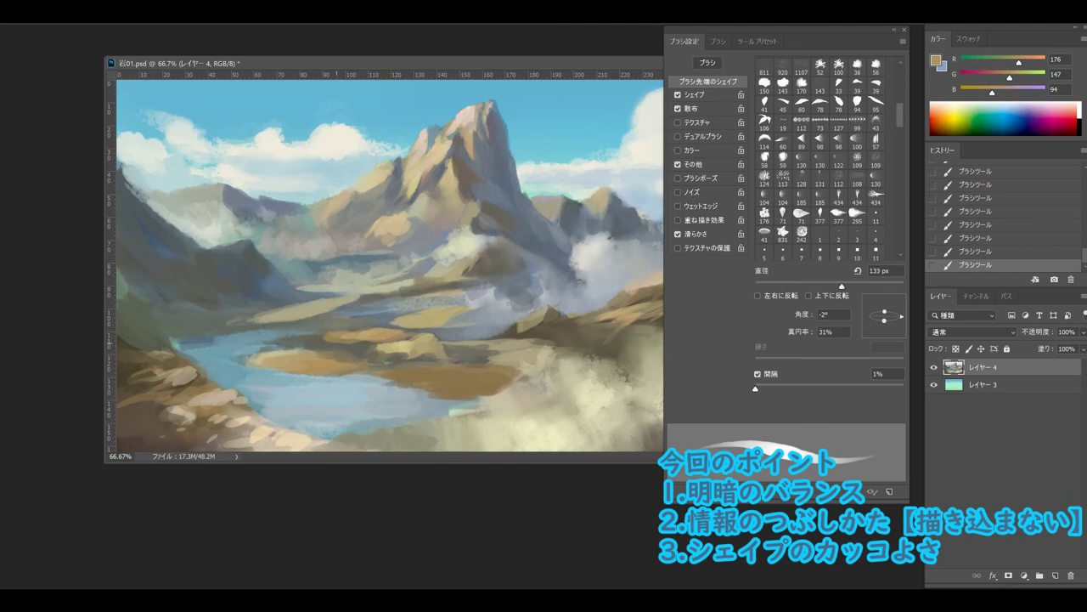
{"action": "left_click", "coordinate": [440, 345], "text": "alt"}
Refine the far bank's edges around the ochre sandbars with sampled shadow, water and tan tones at 133 px.
{"action": "left_click", "coordinate": [304, 338], "text": "alt"}
{"action": "left_click", "coordinate": [280, 349], "text": "alt"}
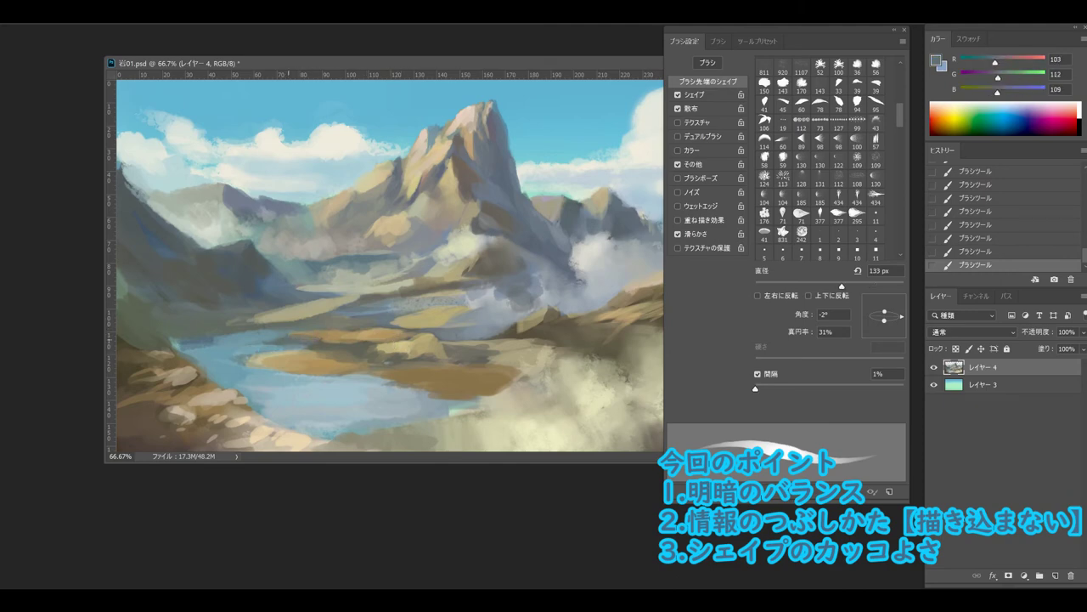
{"action": "left_click", "coordinate": [223, 336], "text": "alt"}
{"action": "left_click", "coordinate": [403, 340], "text": "alt"}
{"action": "left_click", "coordinate": [403, 338], "text": "alt"}
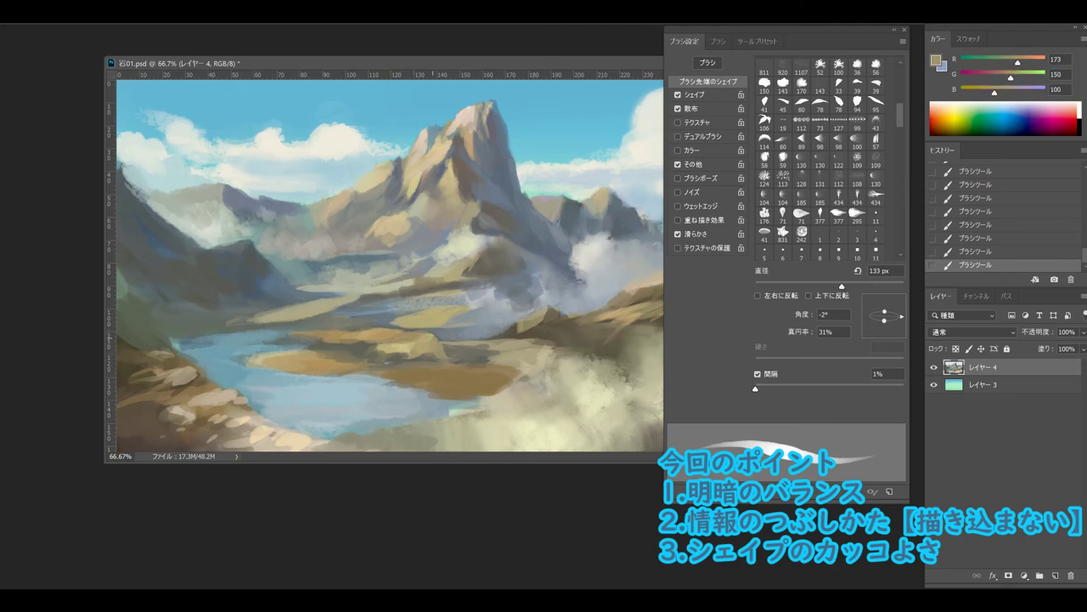
Carry the ochre tone onto the flats behind the lake with the brush enlarged to 199 px.
{"action": "left_click", "coordinate": [374, 333], "text": "alt"}
{"action": "left_click_drag", "start_coordinate": [356, 319], "coordinate": [416, 315]}
{"action": "key", "text": "]"}
{"action": "left_click", "coordinate": [307, 317], "text": "alt"}
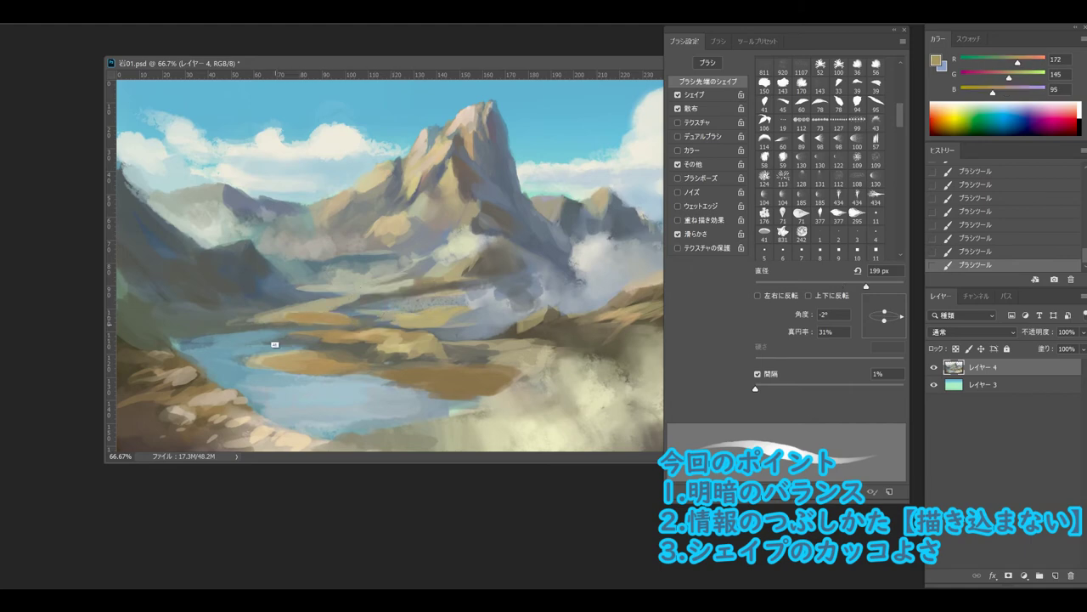
Paint thin strips of water across the flats behind the lake and blend them with sampled tones.
{"action": "left_click", "coordinate": [274, 344], "text": "alt"}
{"action": "mouse_move", "coordinate": [255, 313]}
{"action": "left_mouse_down"}
{"action": "mouse_move", "coordinate": [361, 299]}
{"action": "mouse_move", "coordinate": [441, 307]}
{"action": "left_mouse_up"}
{"action": "left_click", "coordinate": [351, 315], "text": "alt"}
{"action": "left_click", "coordinate": [361, 310], "text": "alt"}
{"action": "left_click", "coordinate": [365, 308], "text": "alt"}
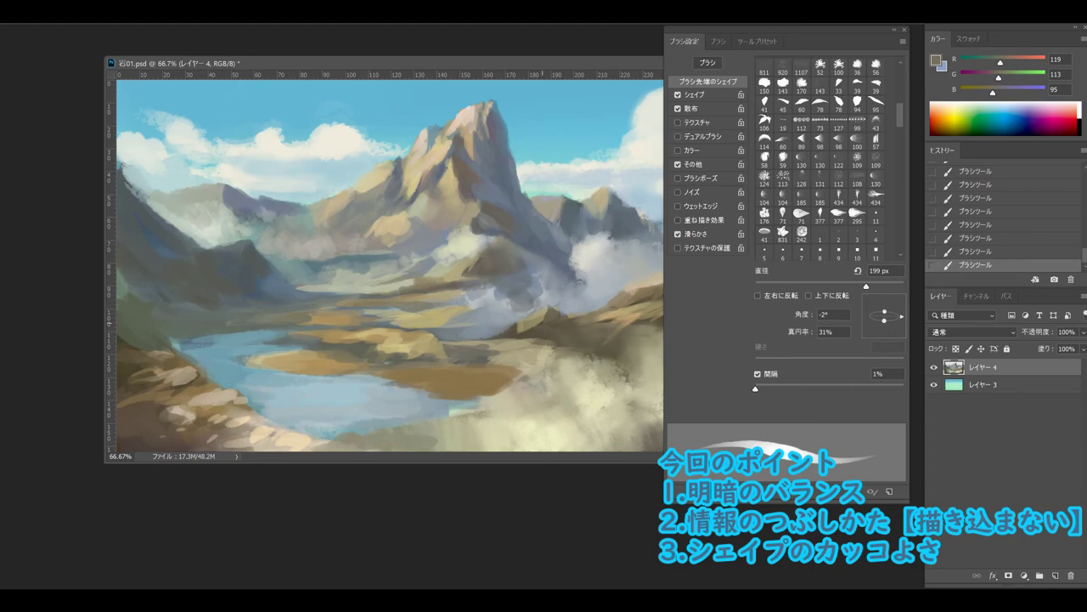
Merge the flats below the main peak into the adjoining bank with sampled brown-grey tones.
{"action": "left_click", "coordinate": [340, 309], "text": "alt"}
{"action": "left_click", "coordinate": [359, 312], "text": "alt"}
{"action": "left_click", "coordinate": [508, 338], "text": "alt"}
{"action": "left_click_drag", "start_coordinate": [435, 323], "coordinate": [476, 315]}
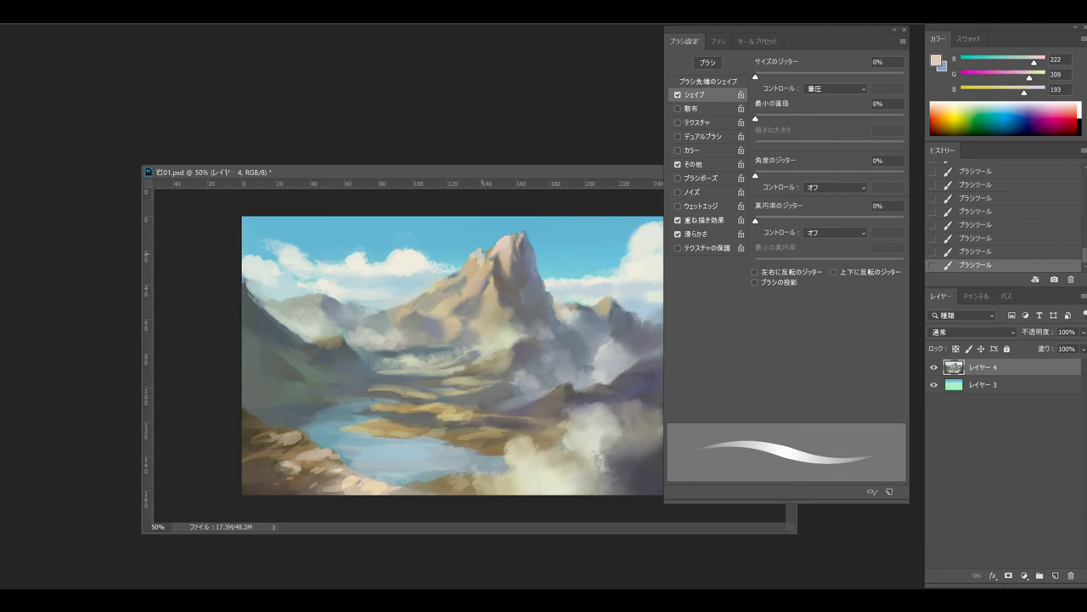
Refine the secondary summit beside the main peak with sampled grey-green, brown-grey and cream tones, comparing the recent strokes by undoing and restoring them.
{"action": "left_click", "coordinate": [481, 261], "text": "alt"}
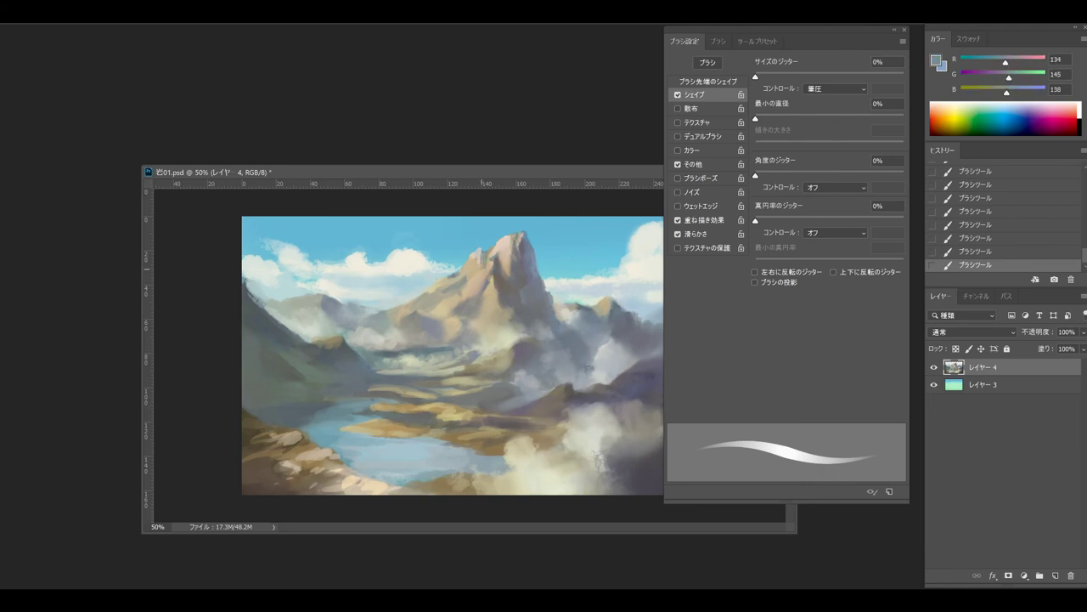
{"action": "left_click", "coordinate": [483, 267], "text": "alt"}
{"action": "left_click", "coordinate": [486, 265], "text": "alt"}
{"action": "left_click", "coordinate": [492, 261], "text": "alt"}
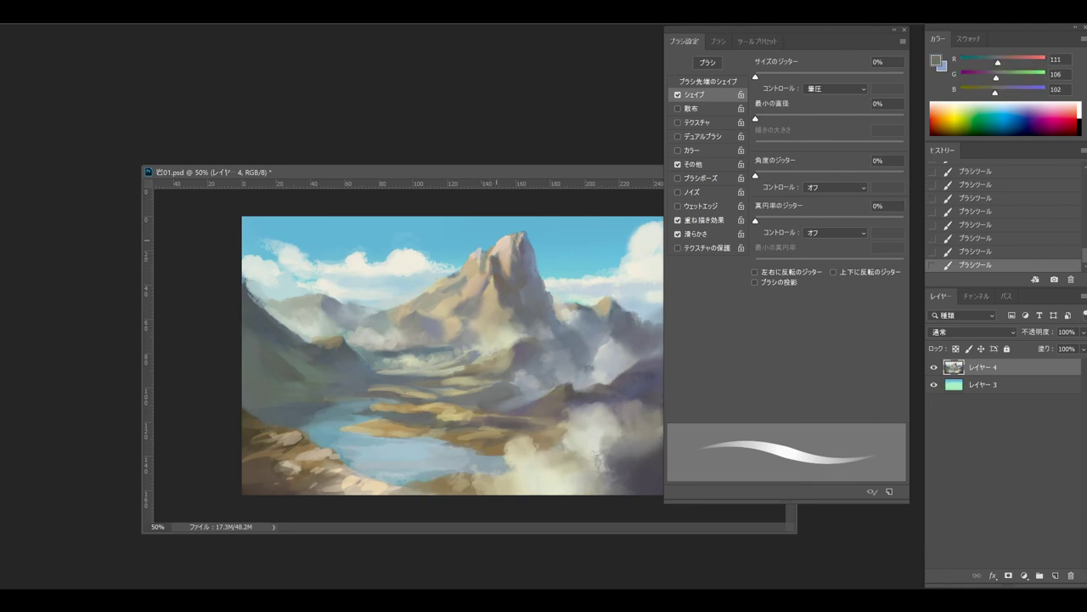
{"action": "key", "text": "ctrl+alt+z"}
{"action": "key", "text": "ctrl+alt+z"}
{"action": "left_click", "coordinate": [479, 272], "text": "alt"}
{"action": "key", "text": "ctrl+shift+z"}
{"action": "key", "text": "ctrl+shift+z"}
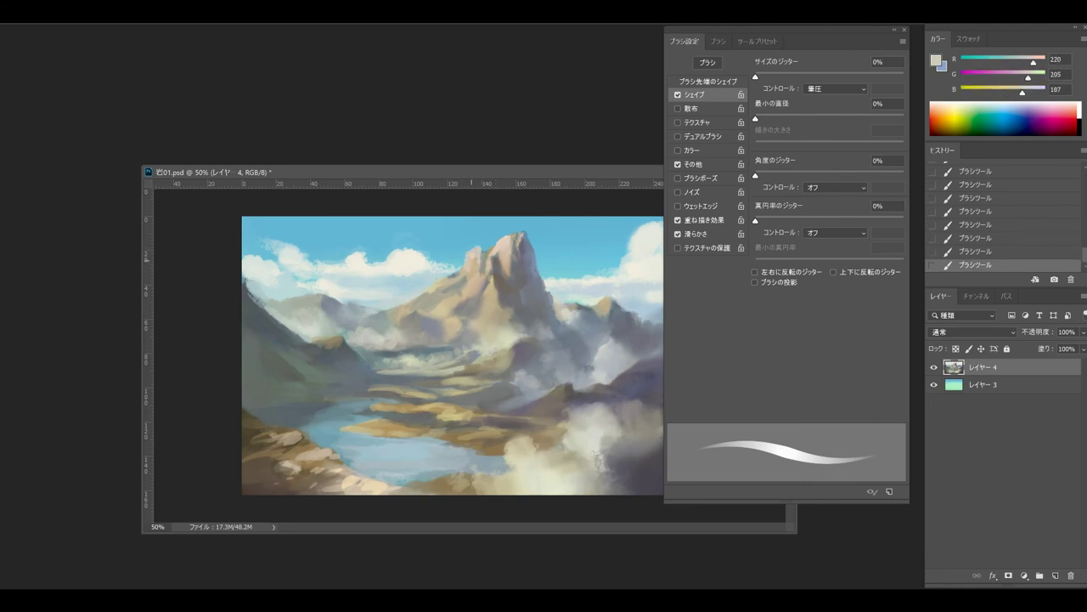
Reshape the lit and shadowed rock planes below the secondary summit with sampled brown-grey, cream and tan tones.
{"action": "left_click", "coordinate": [486, 274], "text": "alt"}
{"action": "left_click", "coordinate": [496, 281], "text": "alt"}
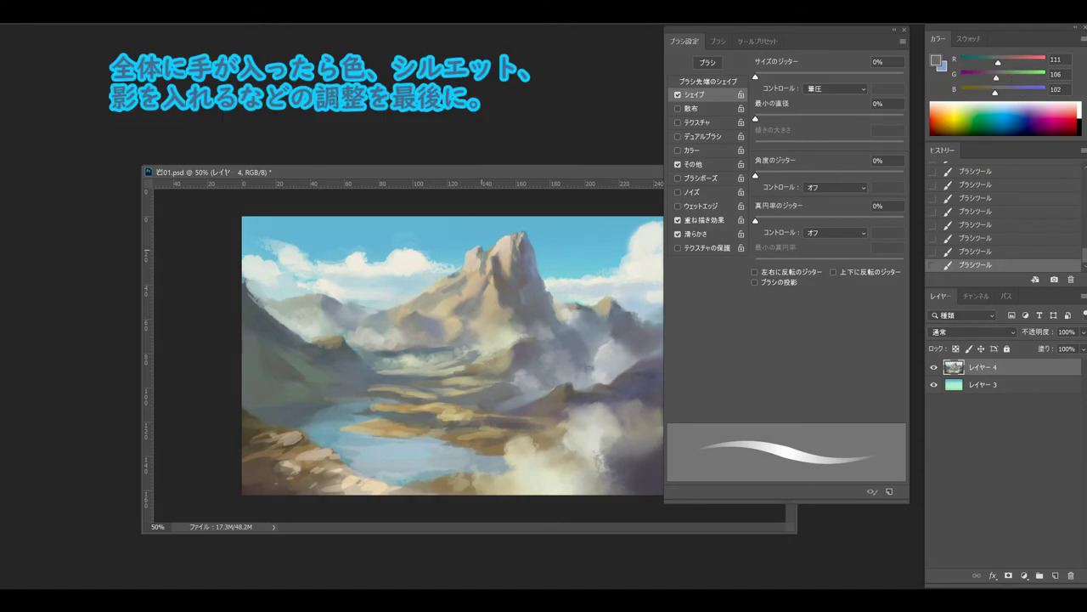
{"action": "left_click", "coordinate": [486, 255], "text": "alt"}
{"action": "left_click", "coordinate": [478, 280], "text": "alt"}
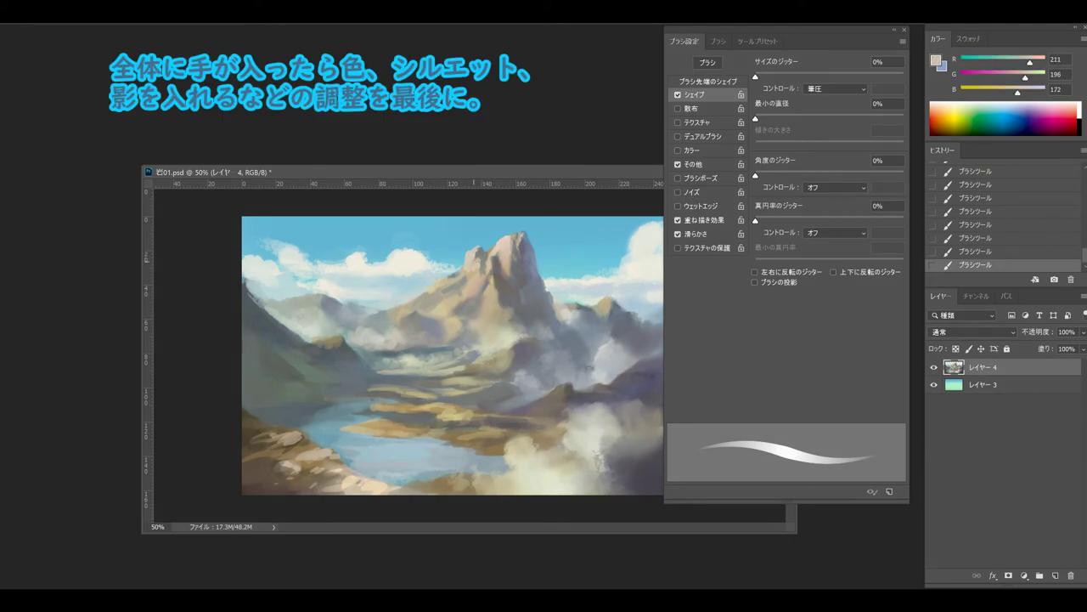
{"action": "left_click", "coordinate": [466, 255], "text": "alt"}
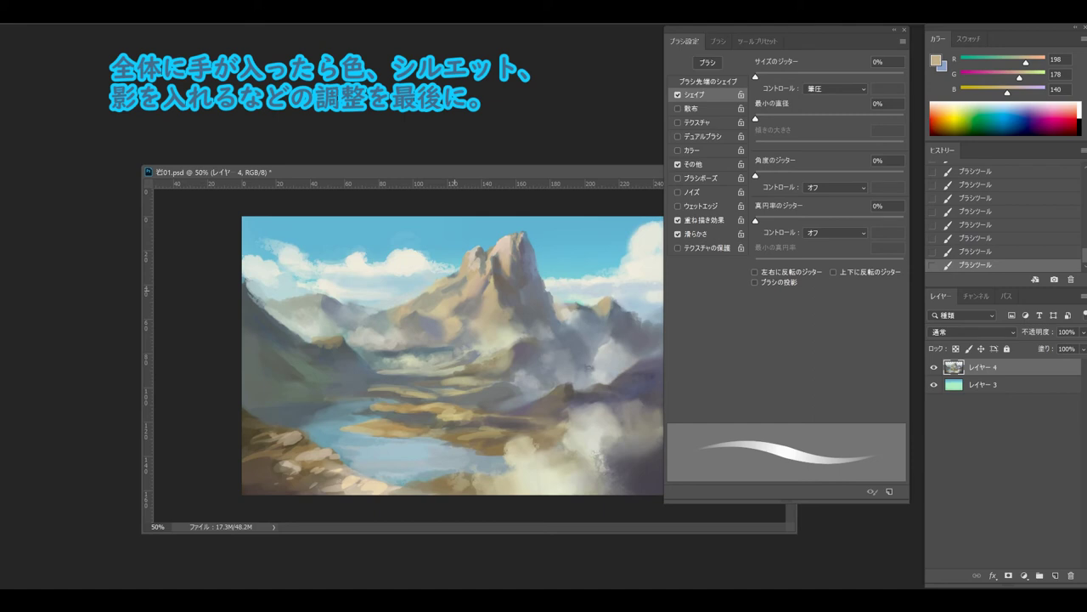
Darken the main mountain's long slope beneath the secondary summit with sampled blue-grey and brown-grey tones, turning off the brush's shape dynamics.
{"action": "left_click", "coordinate": [429, 342], "text": "alt"}
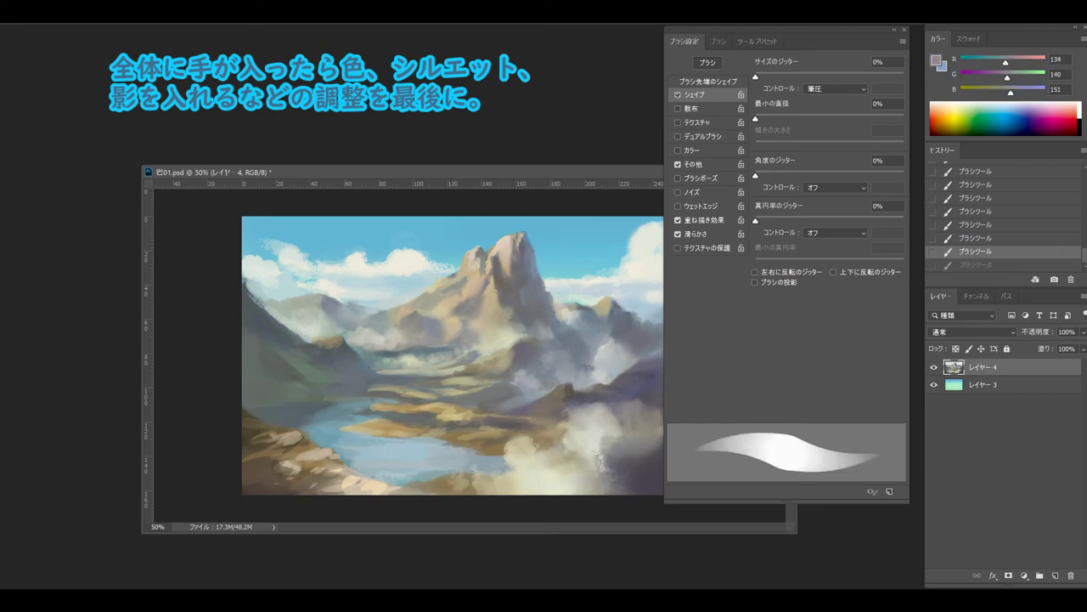
{"action": "left_click", "coordinate": [390, 339], "text": "alt"}
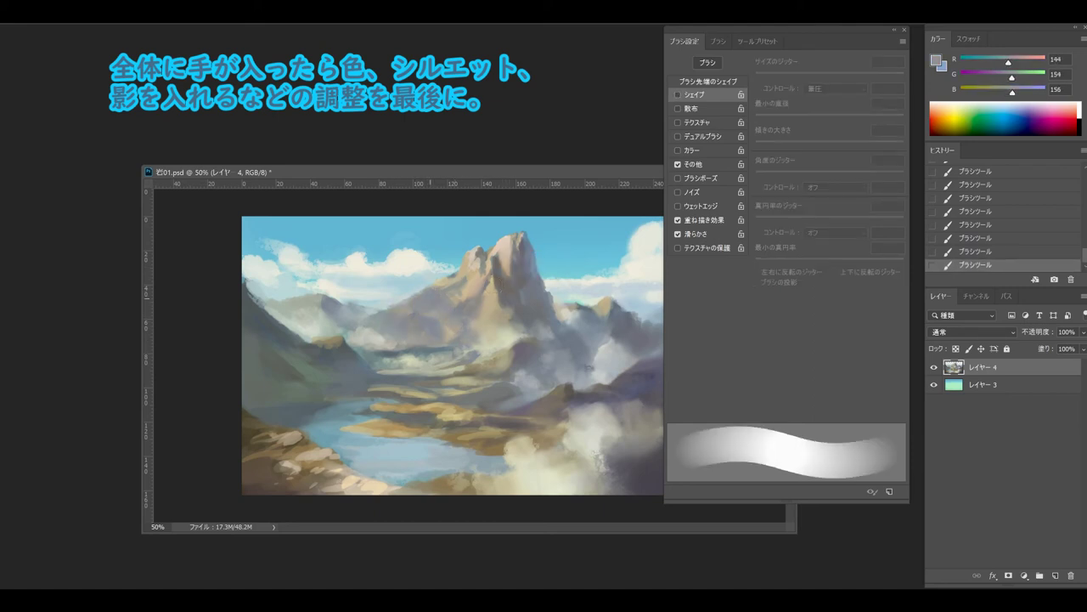
{"action": "left_click", "coordinate": [392, 308], "text": "alt"}
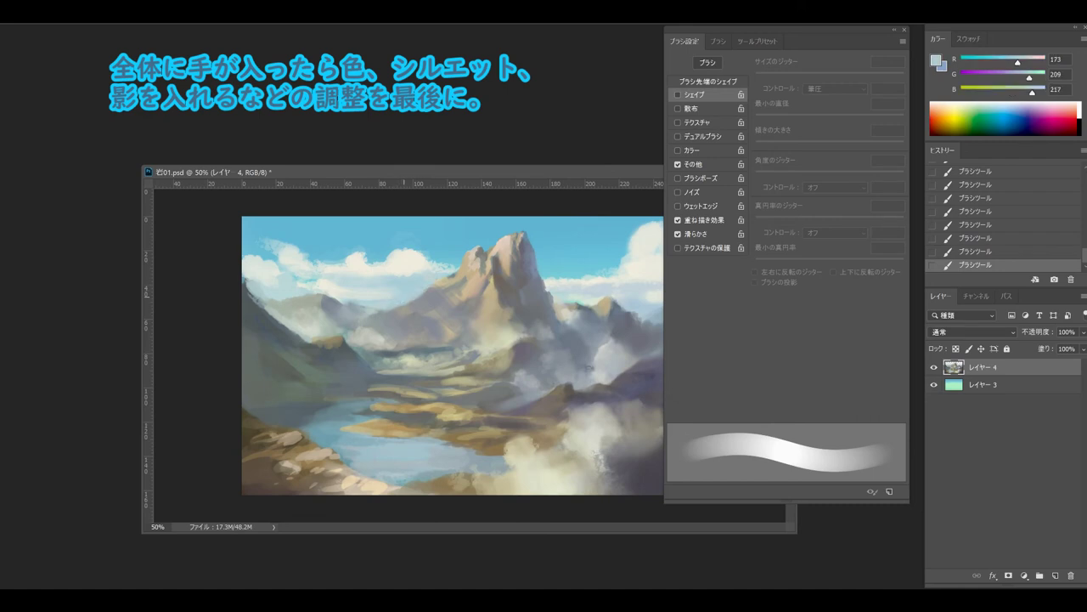
{"action": "left_click", "coordinate": [414, 296], "text": "alt"}
{"action": "left_click", "coordinate": [522, 301], "text": "alt"}
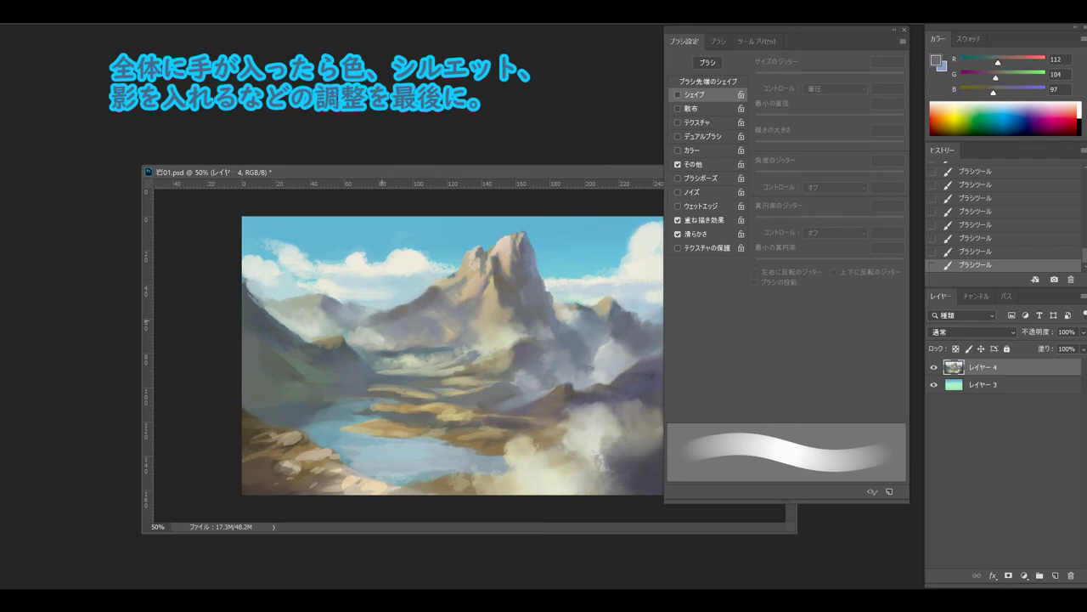
{"action": "left_click", "coordinate": [418, 321], "text": "alt"}
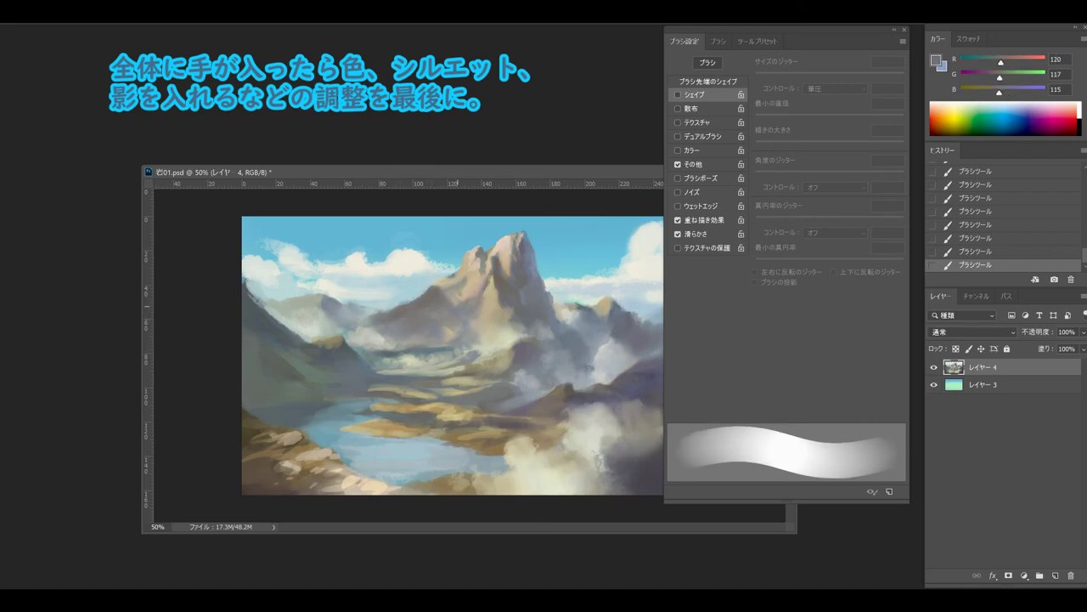
{"action": "left_click", "coordinate": [462, 358], "text": "alt"}
Touch up the sunlit ridge below the secondary summit with a sampled cream tone and check the whole composition.
{"action": "left_click", "coordinate": [484, 259], "text": "alt"}
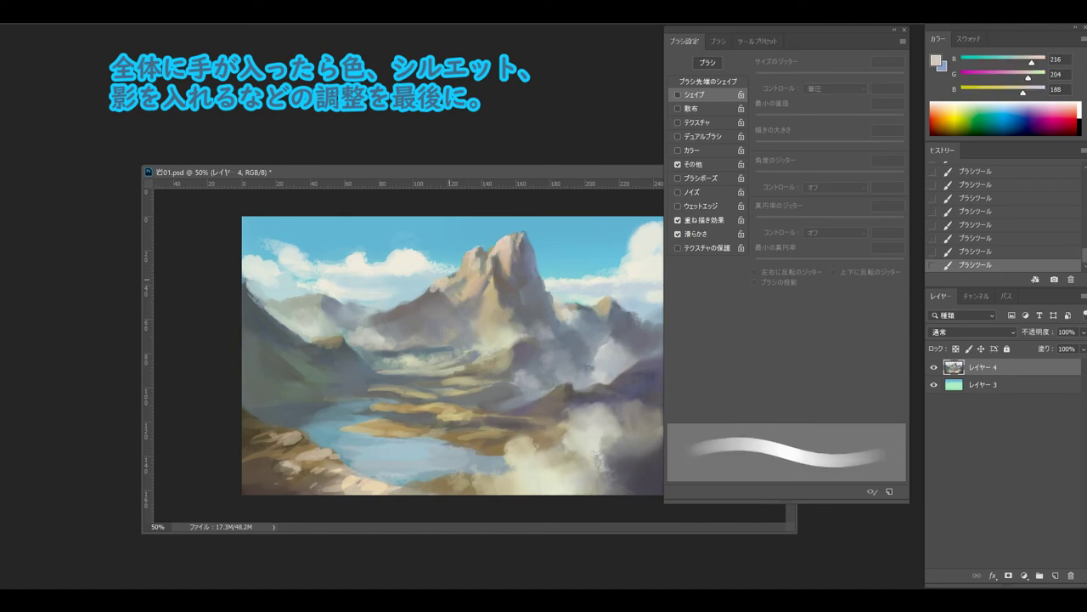
{"action": "key", "text": "ctrl+minus"}
{"action": "key", "text": "ctrl+minus"}
{"action": "key", "text": "ctrl+plus"}
{"action": "key", "text": "ctrl+plus"}
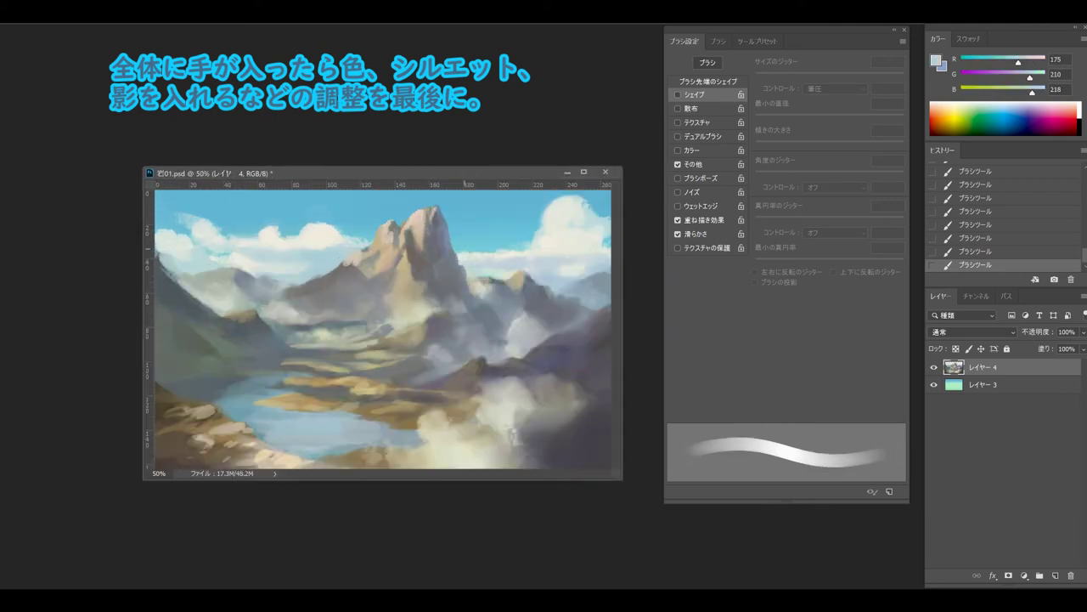
Soften the foreground mist against the dark slope with sampled pale and purple-grey tones, using a soft round brush at 92 px.
{"action": "left_click", "coordinate": [511, 428], "text": "alt"}
{"action": "left_click", "coordinate": [707, 80]}
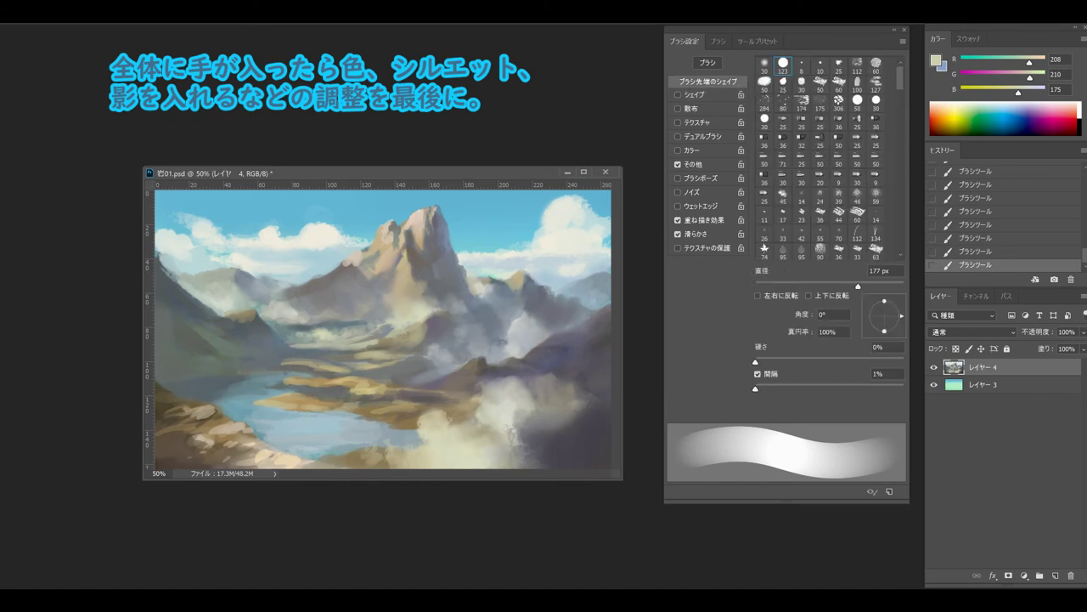
{"action": "left_click", "coordinate": [515, 393], "text": "alt"}
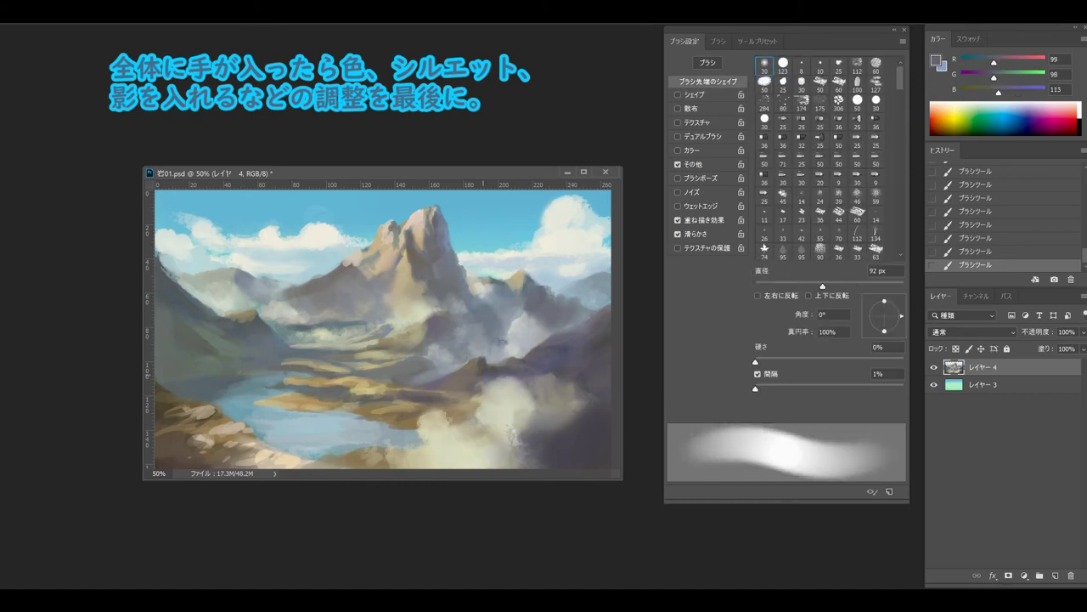
Paint a small sunlit rock at the far end of the flats with sampled tan and grey tones at 34 px.
{"action": "left_click", "coordinate": [394, 382], "text": "alt"}
{"action": "left_click", "coordinate": [418, 363], "text": "alt"}
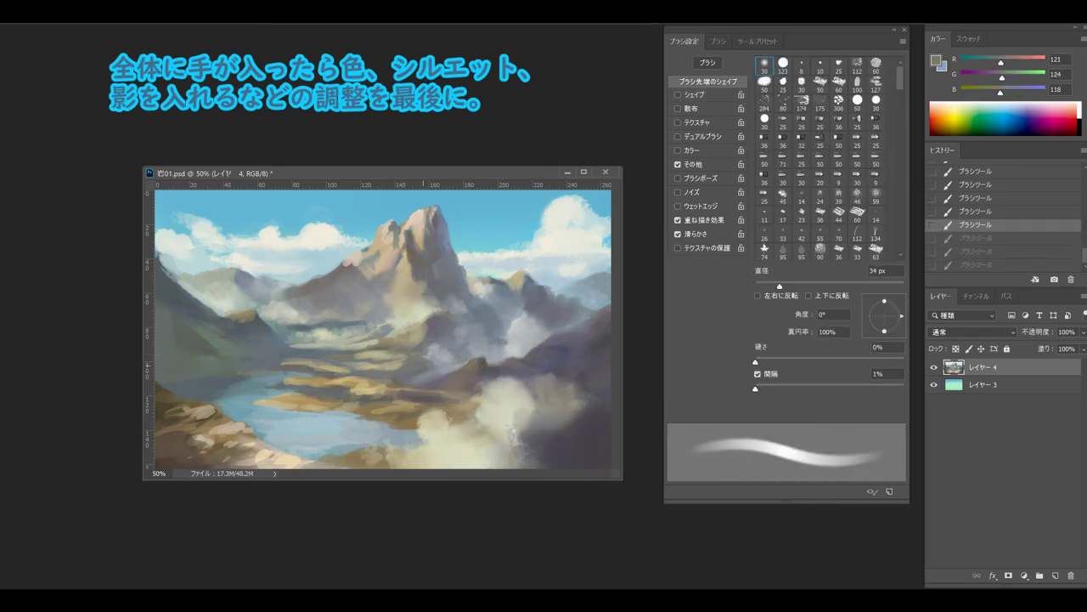
{"action": "left_click", "coordinate": [394, 385], "text": "alt"}
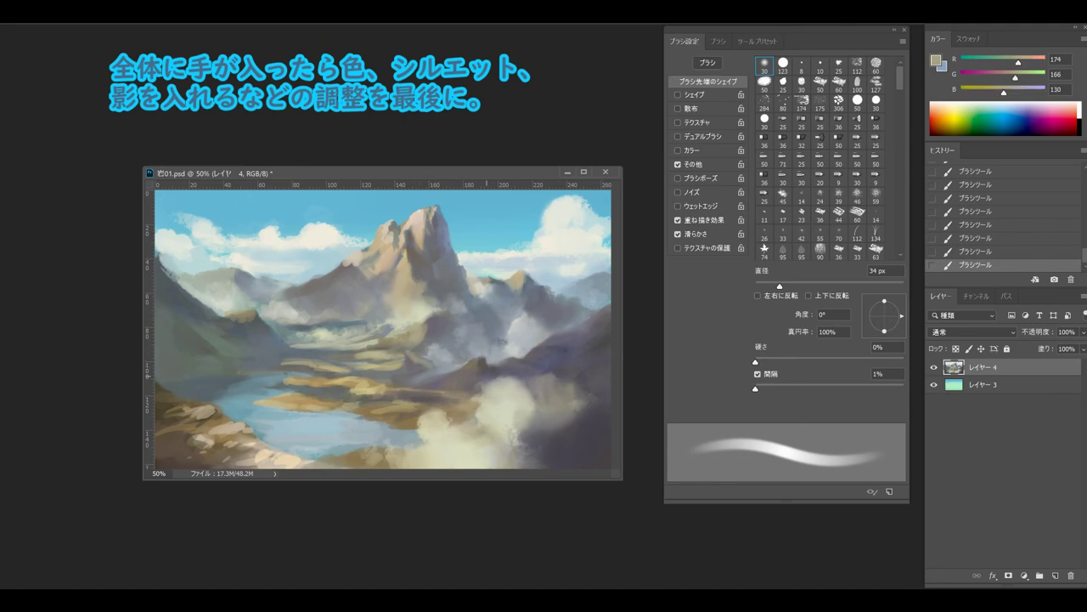
{"action": "left_click", "coordinate": [403, 356], "text": "alt"}
{"action": "left_click", "coordinate": [401, 362], "text": "alt"}
{"action": "left_click", "coordinate": [401, 363], "text": "alt"}
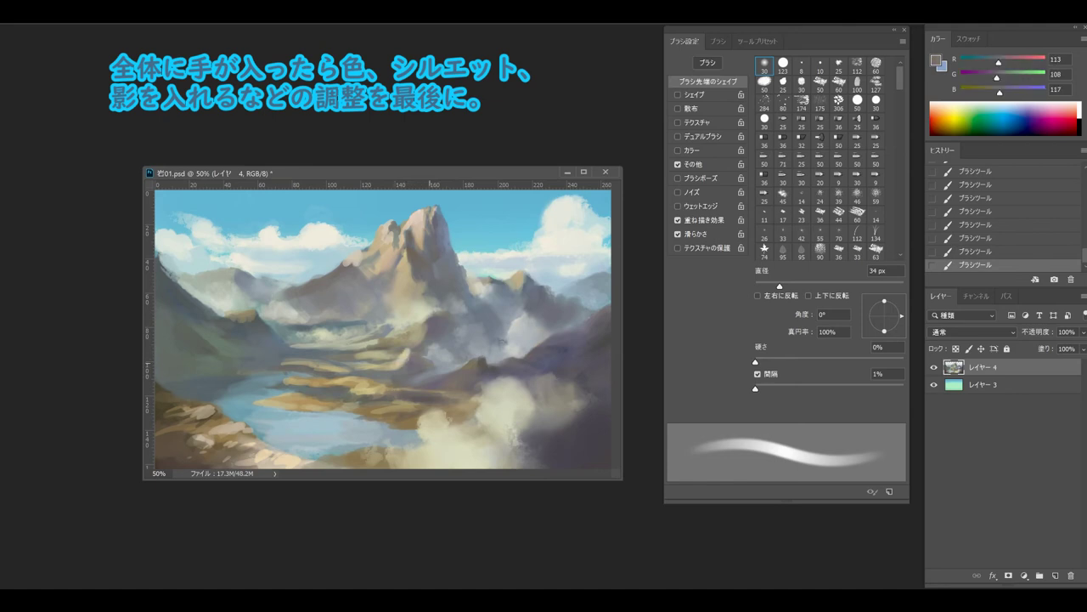
Blend the small rock's shadow side and the adjoining bank with sampled grey tones, enlarging the brush to 42 px.
{"action": "left_click", "coordinate": [423, 352], "text": "alt"}
{"action": "key", "text": "bracketright"}
{"action": "left_click", "coordinate": [422, 371], "text": "alt"}
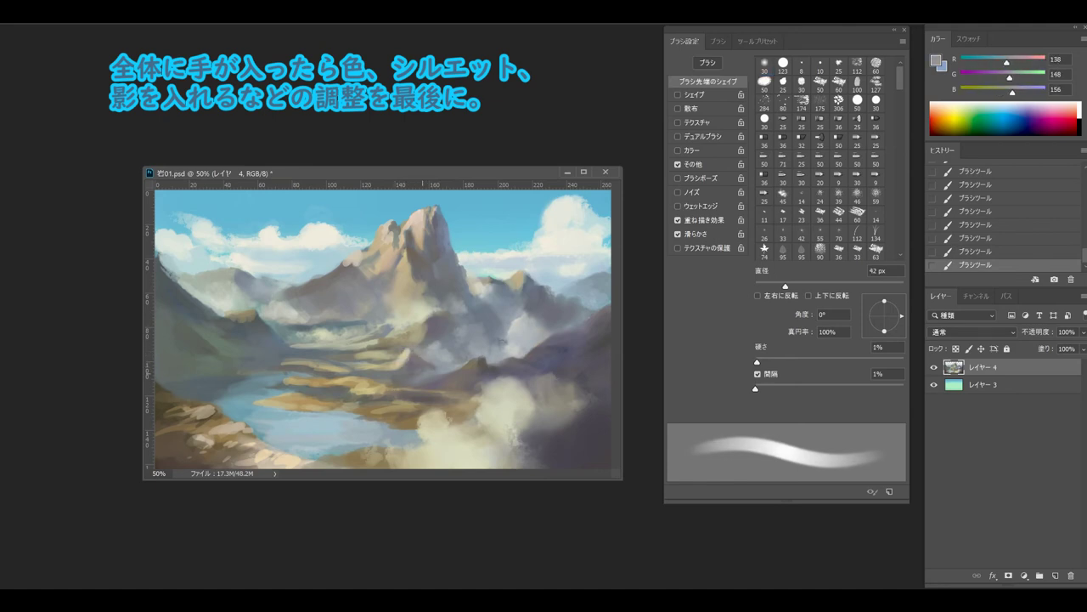
{"action": "left_click", "coordinate": [359, 366], "text": "alt"}
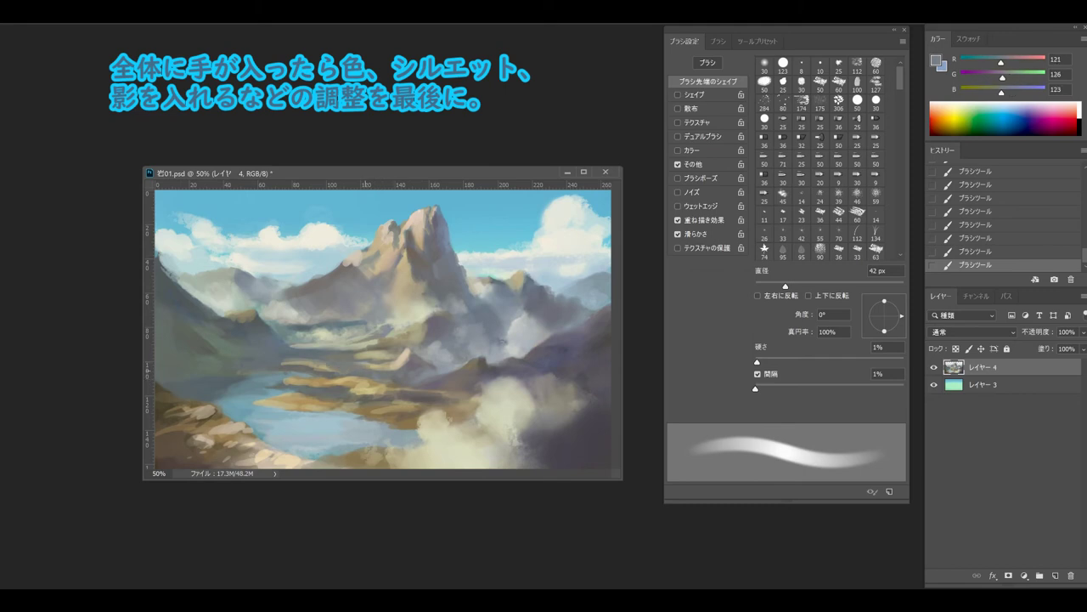
{"action": "left_click", "coordinate": [367, 356], "text": "alt"}
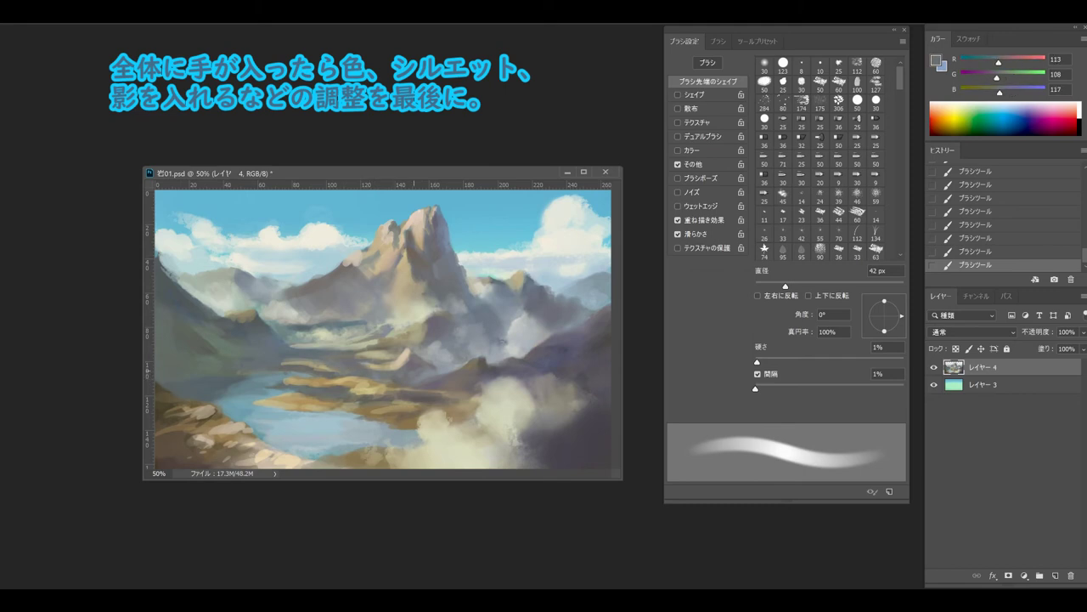
Smooth the flats behind the lake with horizontal strokes of sampled tan, using an 87 px brush at 33% roundness.
{"action": "key", "text": "period"}
{"action": "left_click", "coordinate": [367, 378], "text": "alt"}
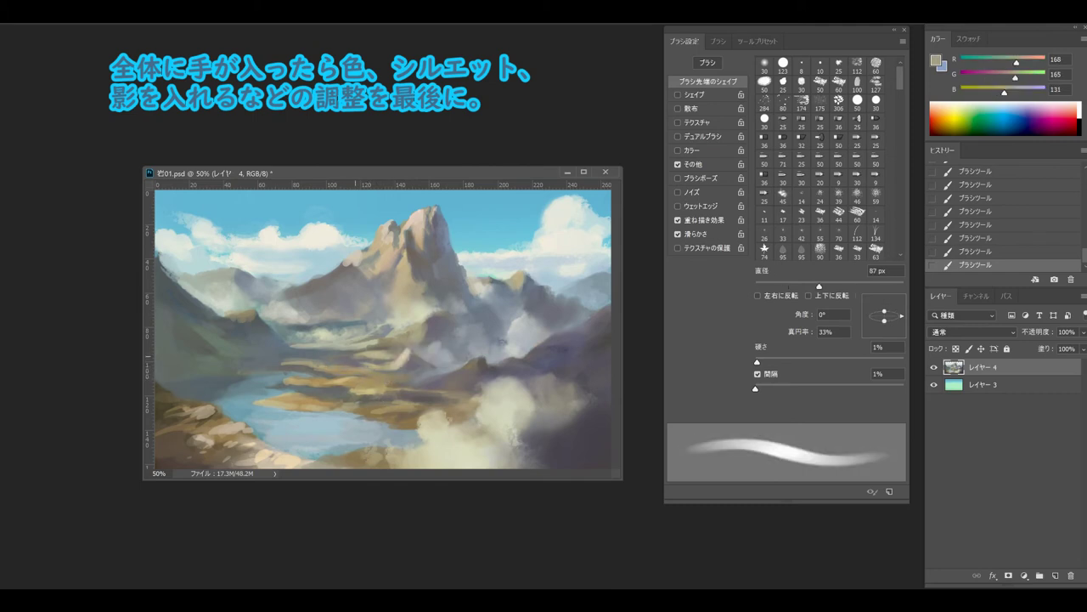
{"action": "left_click", "coordinate": [374, 351], "text": "alt"}
{"action": "left_click_drag", "start_coordinate": [379, 361], "coordinate": [316, 363]}
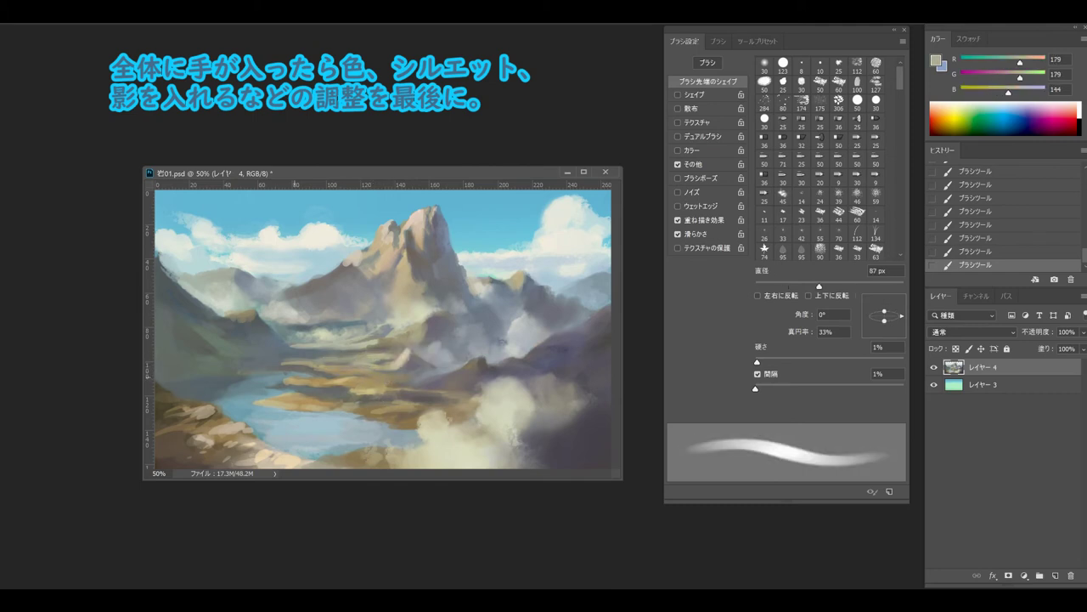
{"action": "left_click", "coordinate": [343, 366], "text": "alt"}
{"action": "left_click", "coordinate": [350, 346], "text": "alt"}
Paint blue-grey shadow along the main mountain's foot with the flattened brush at 73% hardness, enlarging it to 141 px.
{"action": "key", "text": "e"}
{"action": "left_click", "coordinate": [306, 345], "text": "alt"}
{"action": "left_click_drag", "start_coordinate": [293, 333], "coordinate": [316, 326]}
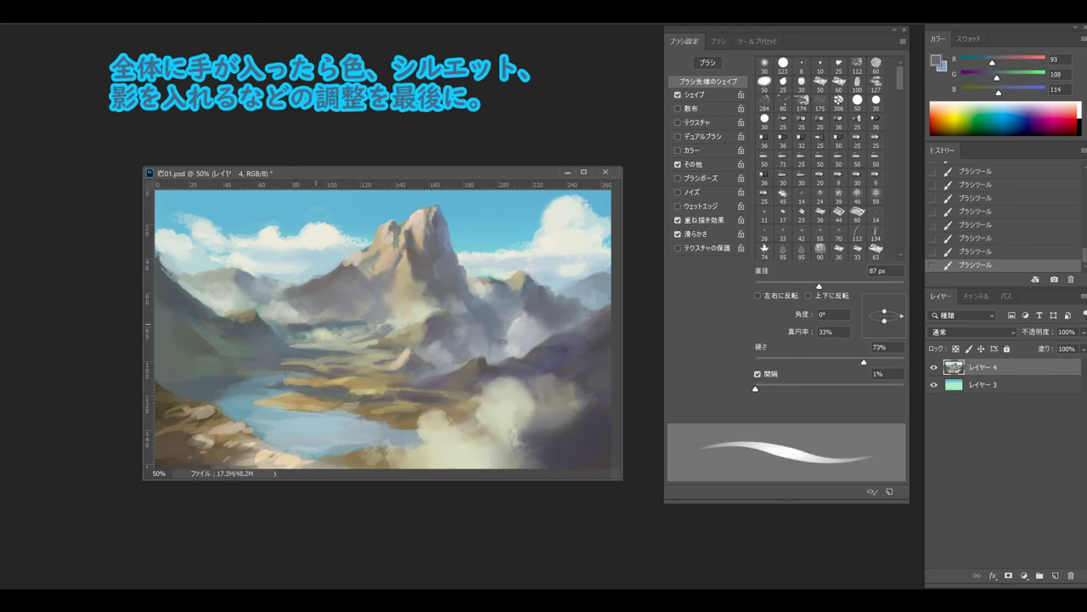
{"action": "key", "text": "bracketright"}
{"action": "key", "text": "bracketright"}
{"action": "key", "text": "bracketright"}
{"action": "key", "text": "bracketright"}
{"action": "key", "text": "bracketright"}
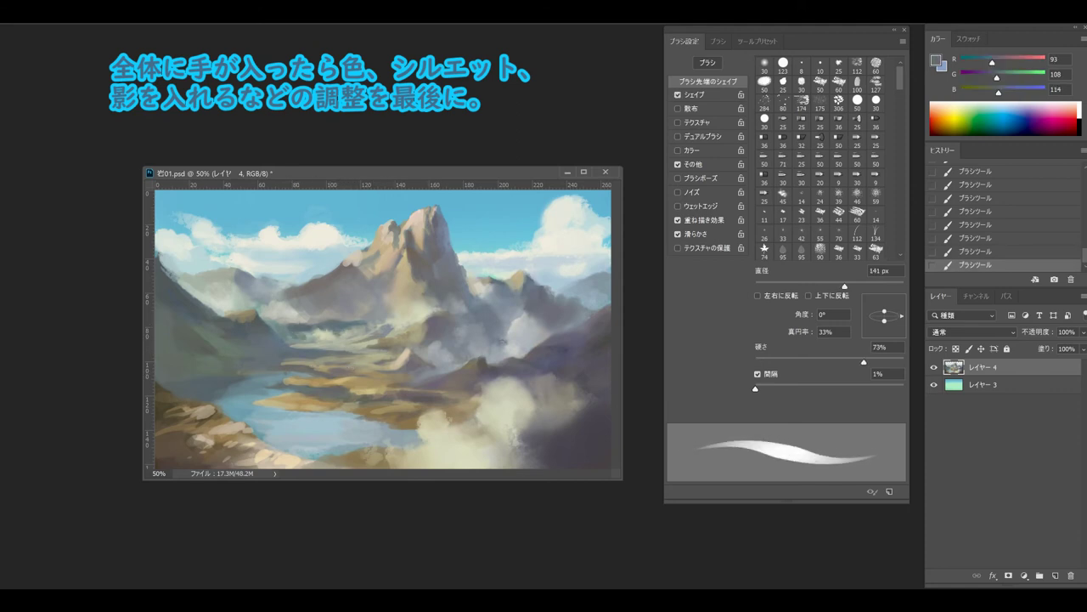
{"action": "key", "text": "b"}
{"action": "left_click_drag", "start_coordinate": [328, 314], "coordinate": [381, 294]}
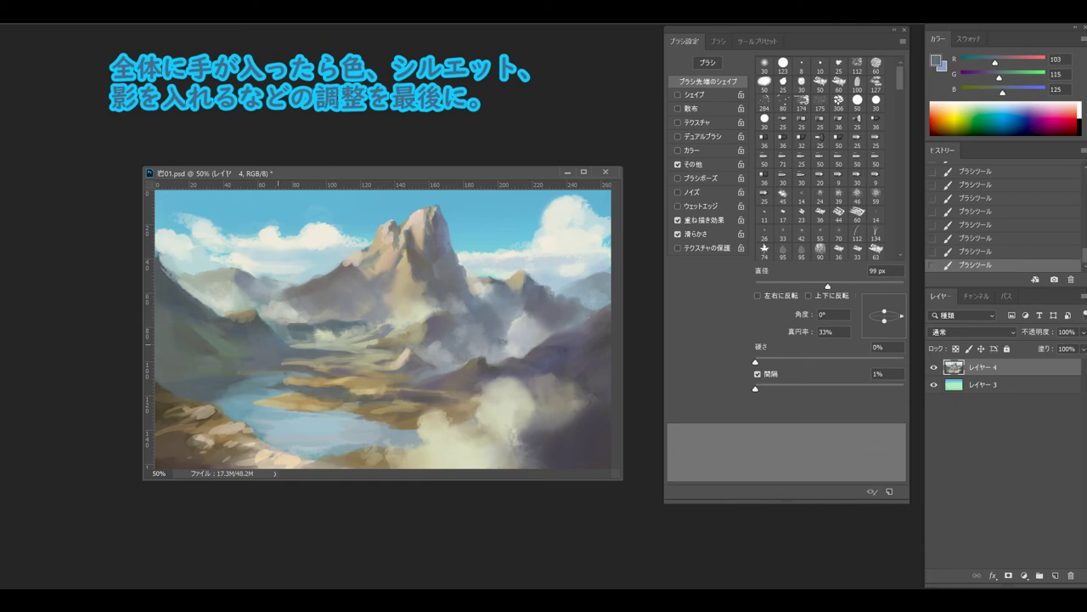
Soften the mist over the mountain's lower slope with sampled pale and grey tones at 99 px and 0% hardness.
{"action": "mouse_move", "coordinate": [285, 340]}
{"action": "left_mouse_down"}
{"action": "mouse_move", "coordinate": [370, 337]}
{"action": "mouse_move", "coordinate": [343, 297]}
{"action": "mouse_move", "coordinate": [292, 303]}
{"action": "mouse_move", "coordinate": [373, 291]}
{"action": "left_mouse_up"}
{"action": "left_click", "coordinate": [360, 302], "text": "alt"}
{"action": "left_click", "coordinate": [306, 307], "text": "alt"}
{"action": "key", "text": "ctrl+z"}
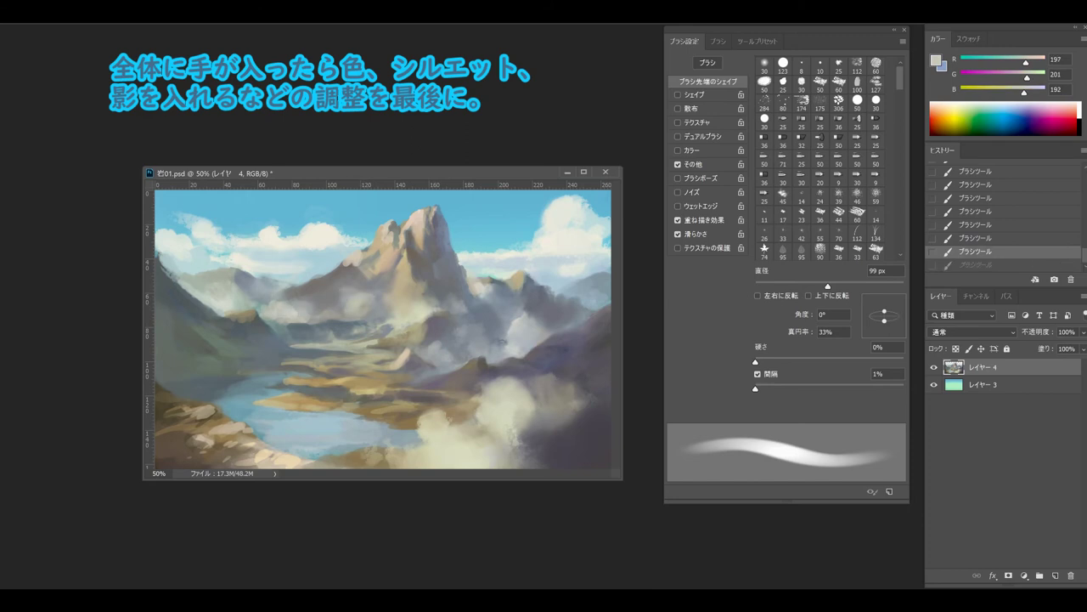
{"action": "key", "text": "ctrl+shift+z"}
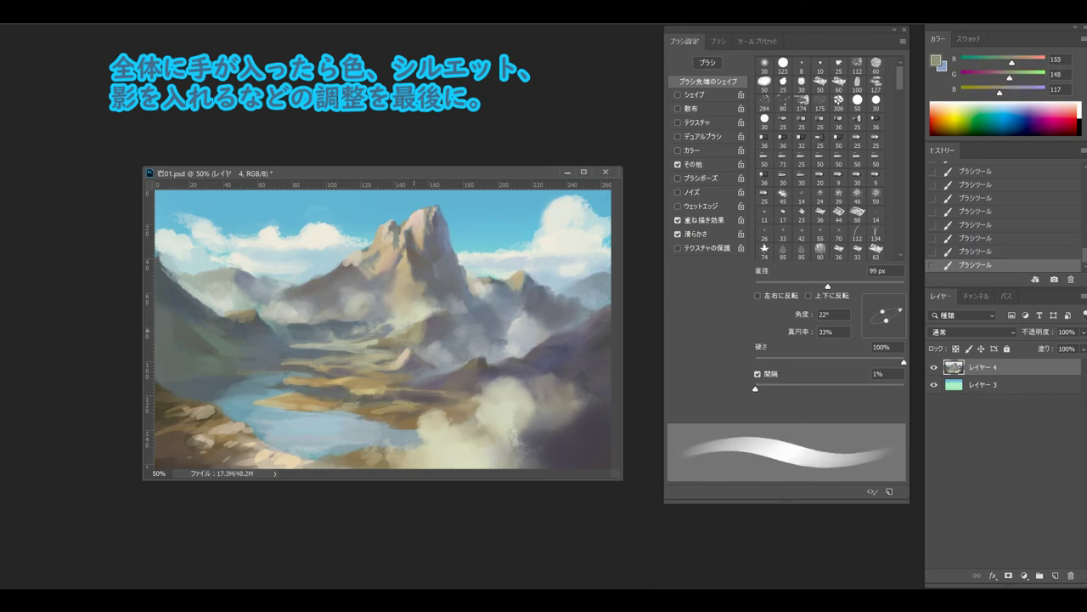
Shape the low hill in front of the main peak with sampled tan and grey tones, using an 81 px brush angled at 22°.
{"action": "left_click", "coordinate": [414, 330], "text": "alt"}
{"action": "key", "text": "bracketleft"}
{"action": "key", "text": "bracketleft"}
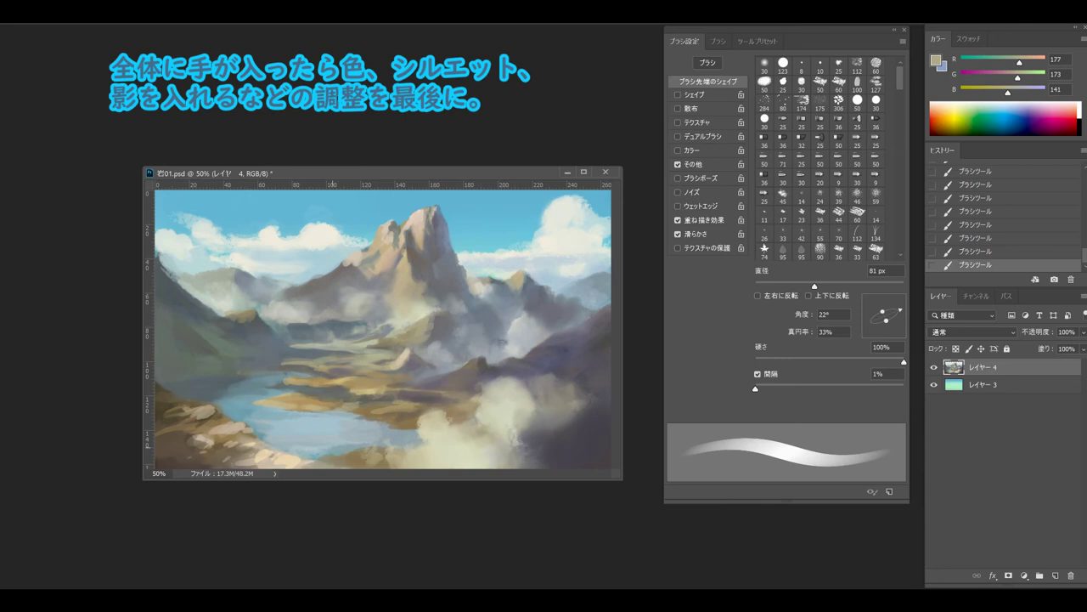
{"action": "left_click", "coordinate": [437, 314], "text": "alt"}
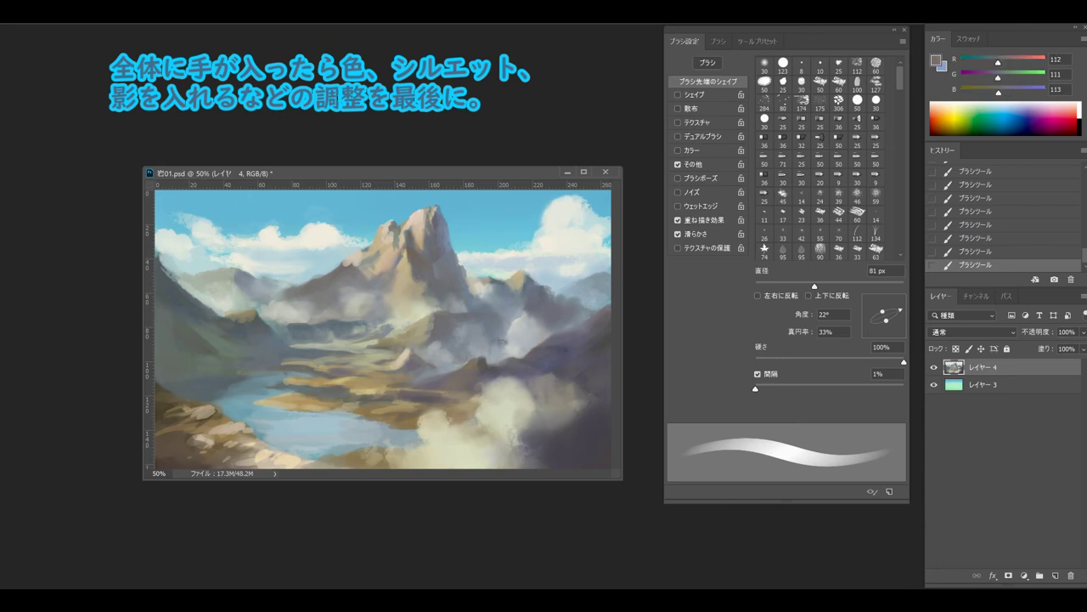
Extend the low hill's rocky ridge with sampled blue-grey and tan tones, setting the brush angle to -96° and its size to 47 px.
{"action": "left_click", "coordinate": [492, 278], "text": "alt"}
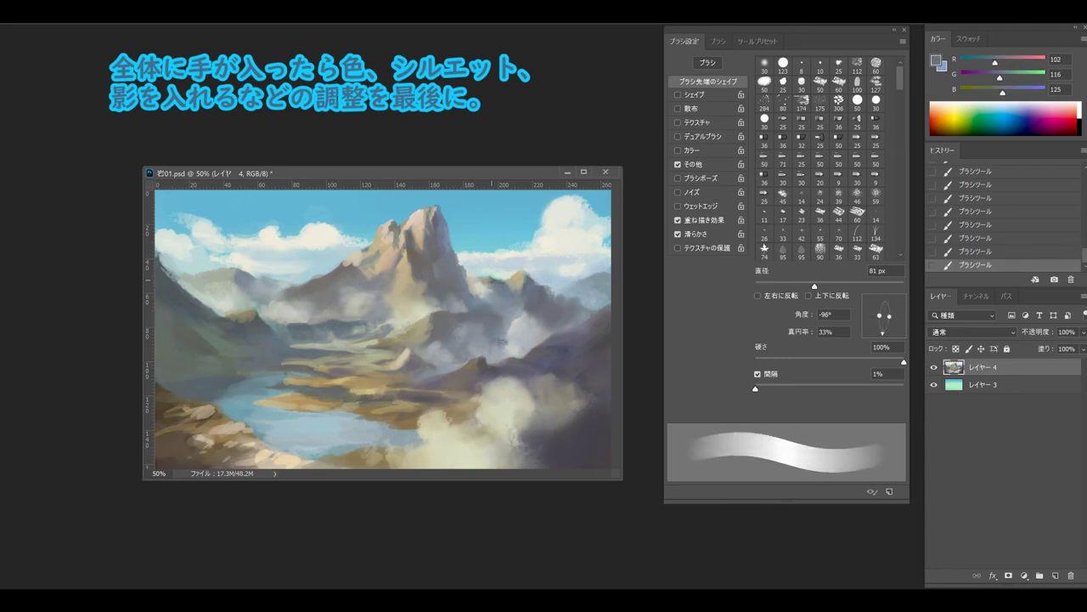
{"action": "left_click_drag", "start_coordinate": [502, 322], "coordinate": [465, 313]}
{"action": "left_click", "coordinate": [469, 316], "text": "alt"}
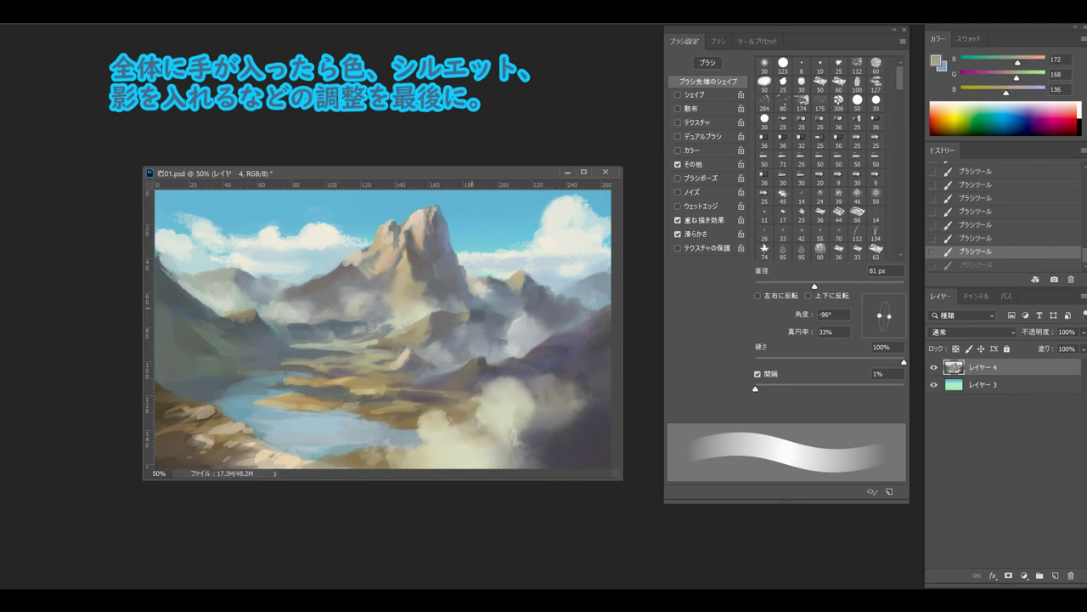
{"action": "key", "text": "bracketleft"}
{"action": "key", "text": "bracketleft"}
{"action": "key", "text": "bracketleft"}
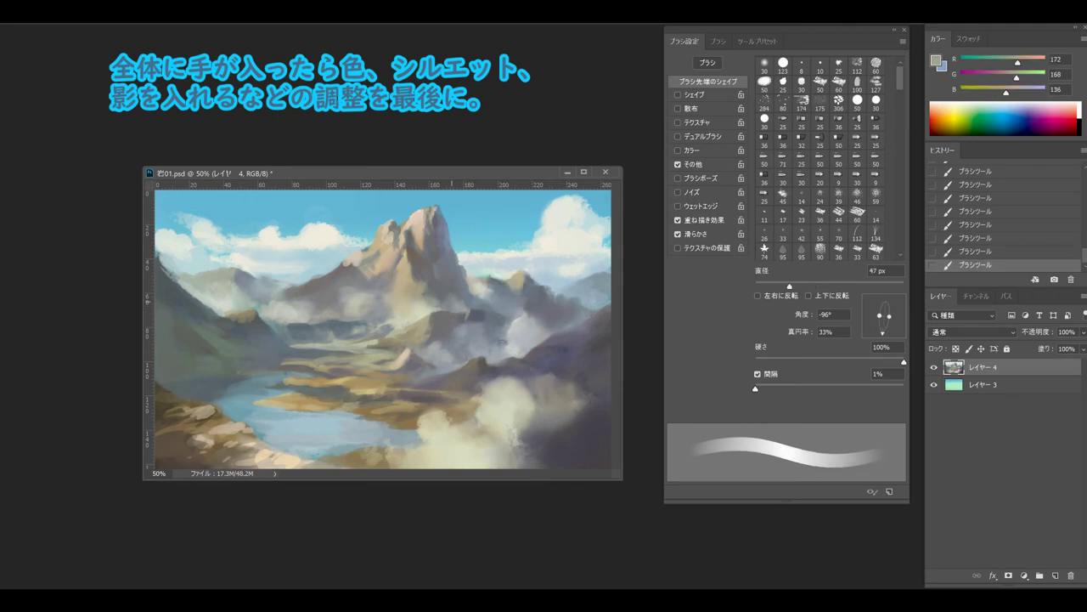
Rework the lake's near shore with sampled dark purple-grey and pale water tones, using a flattened brush enlarged to 184 px.
{"action": "left_click", "coordinate": [339, 371], "text": "alt"}
{"action": "left_click", "coordinate": [366, 458], "text": "alt"}
{"action": "mouse_move", "coordinate": [361, 459]}
{"action": "left_mouse_down"}
{"action": "mouse_move", "coordinate": [380, 457]}
{"action": "mouse_move", "coordinate": [340, 459]}
{"action": "left_mouse_up"}
{"action": "key", "text": "bracketright"}
{"action": "key", "text": "bracketright"}
{"action": "key", "text": "bracketright"}
{"action": "key", "text": "bracketright"}
{"action": "key", "text": "bracketright"}
{"action": "key", "text": "bracketright"}
{"action": "key", "text": "bracketright"}
{"action": "key", "text": "bracketright"}
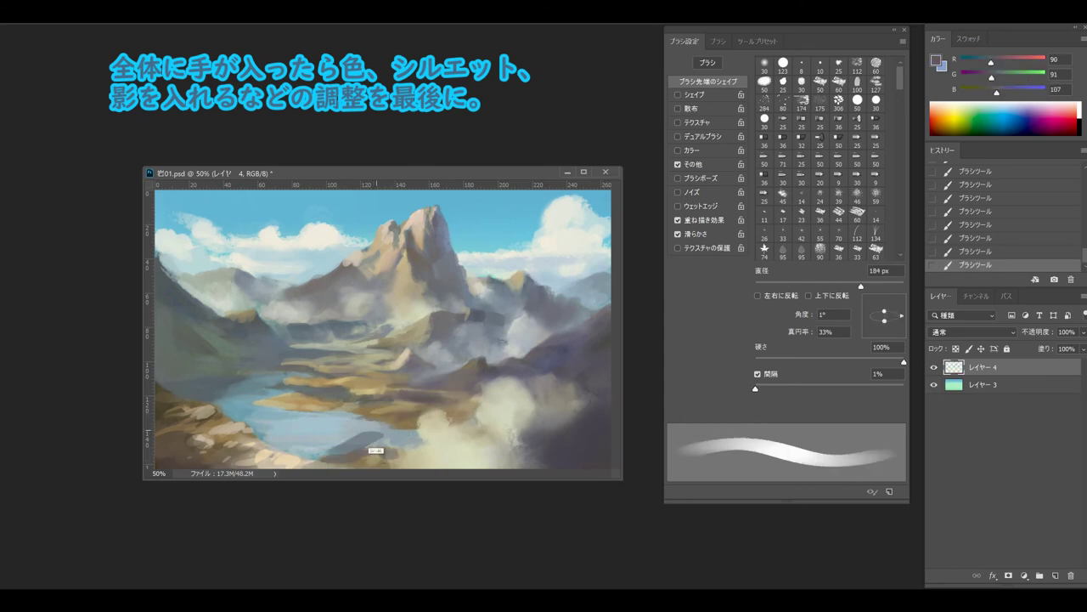
{"action": "left_click", "coordinate": [370, 449], "text": "alt"}
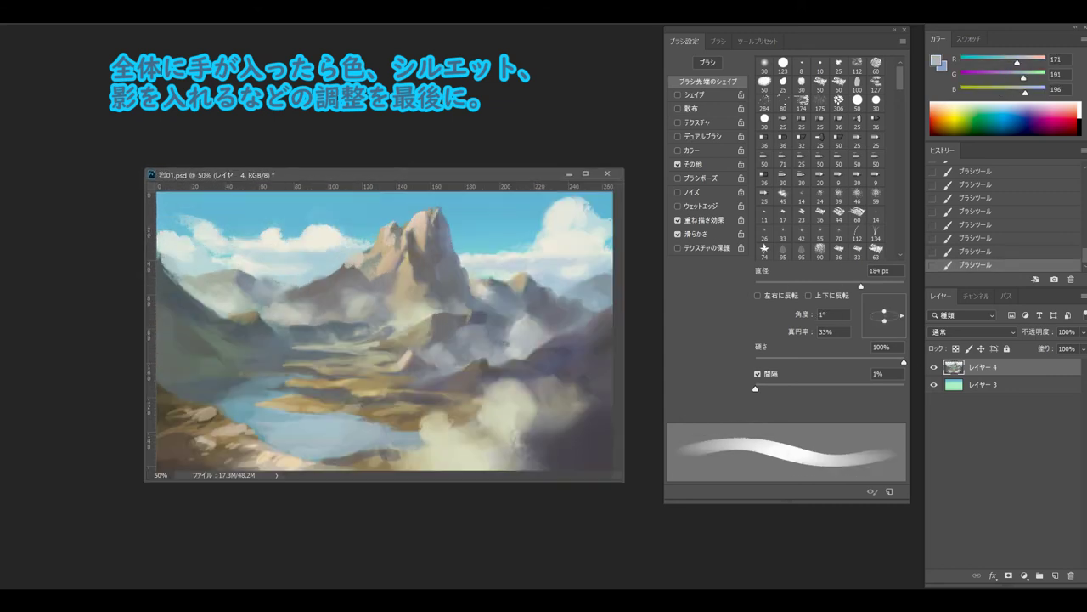
Add a new layer, set its blending mode to Hard Light and brush sampled blue-grey over the dark mountainside beside the mist.
{"action": "left_click", "coordinate": [505, 321], "text": "alt"}
{"action": "key", "text": "ctrl+minus"}
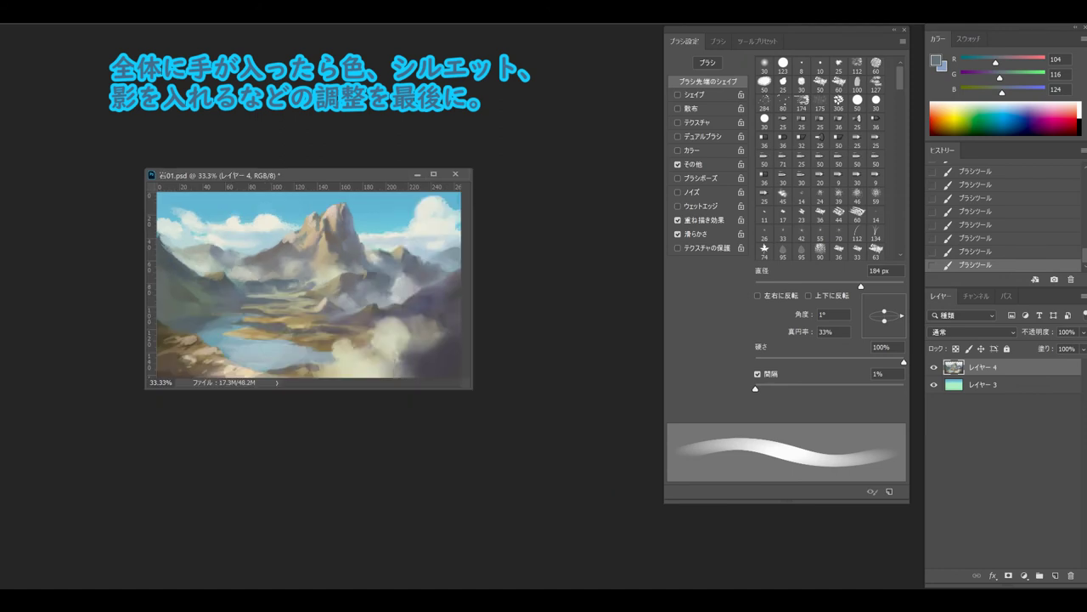
{"action": "key", "text": "ctrl+shift+alt+n"}
{"action": "left_click", "coordinate": [973, 332]}
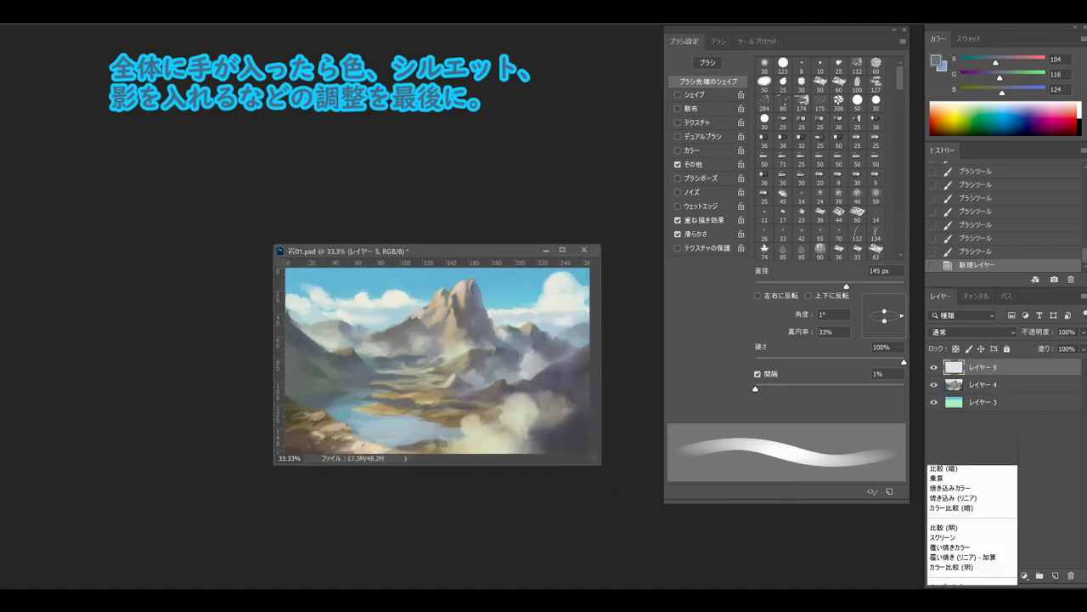
{"action": "left_click", "coordinate": [969, 467]}
{"action": "left_click_drag", "start_coordinate": [548, 357], "coordinate": [611, 374]}
Warm the valley and lakeside foreground rocks on the Hard Light layer with orange-brown (RGB 181, 97, 36) and sampled tones at 298 px.
{"action": "left_click", "coordinate": [938, 61]}
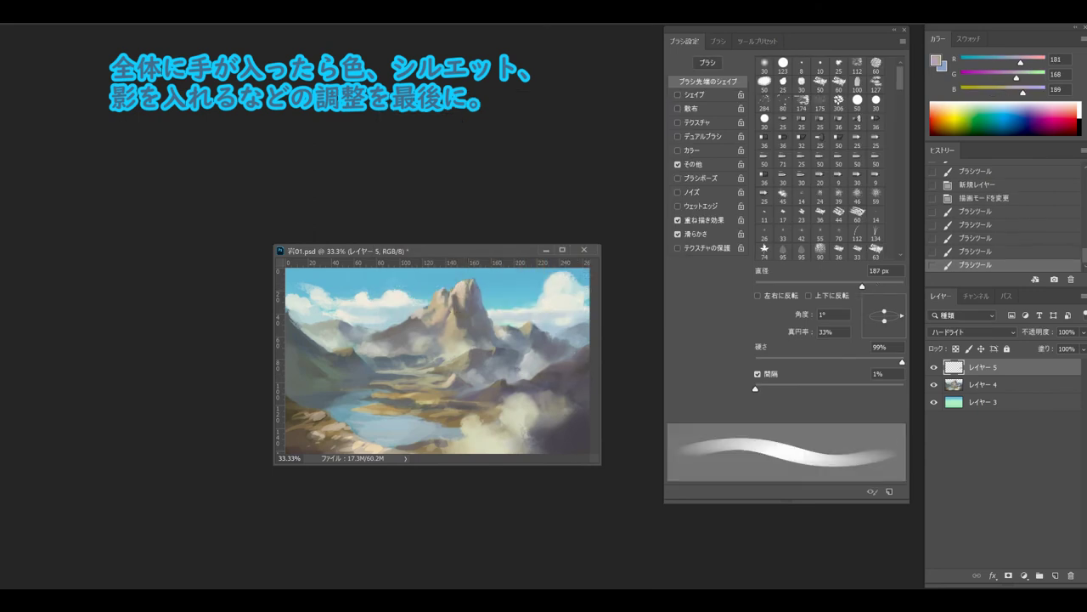
{"action": "key", "text": "ctrl+alt+z"}
{"action": "key", "text": "ctrl+alt+z"}
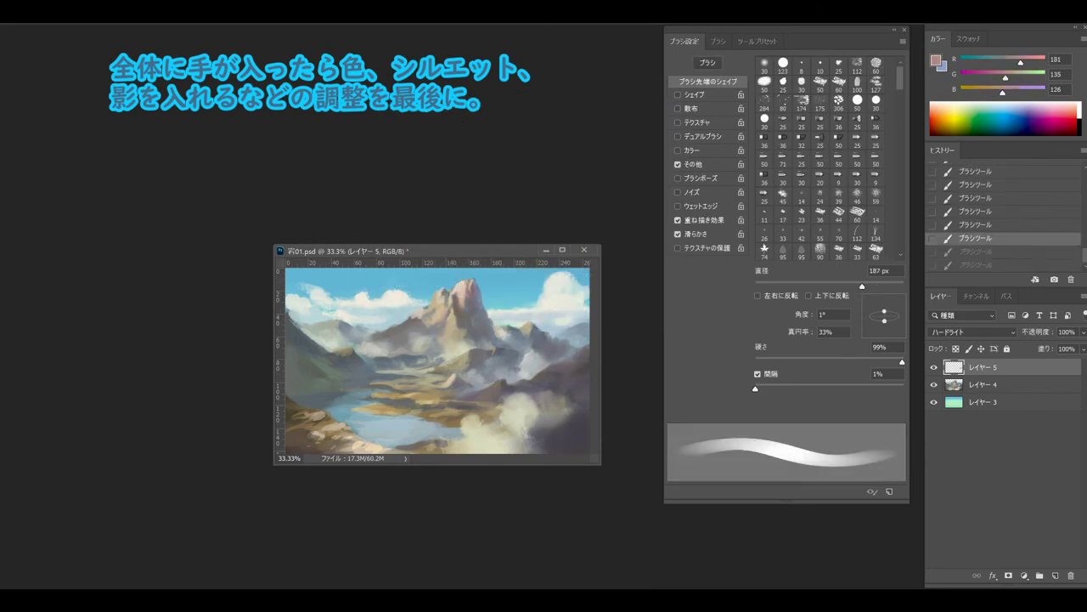
{"action": "left_click", "coordinate": [938, 61]}
{"action": "key", "text": "Return"}
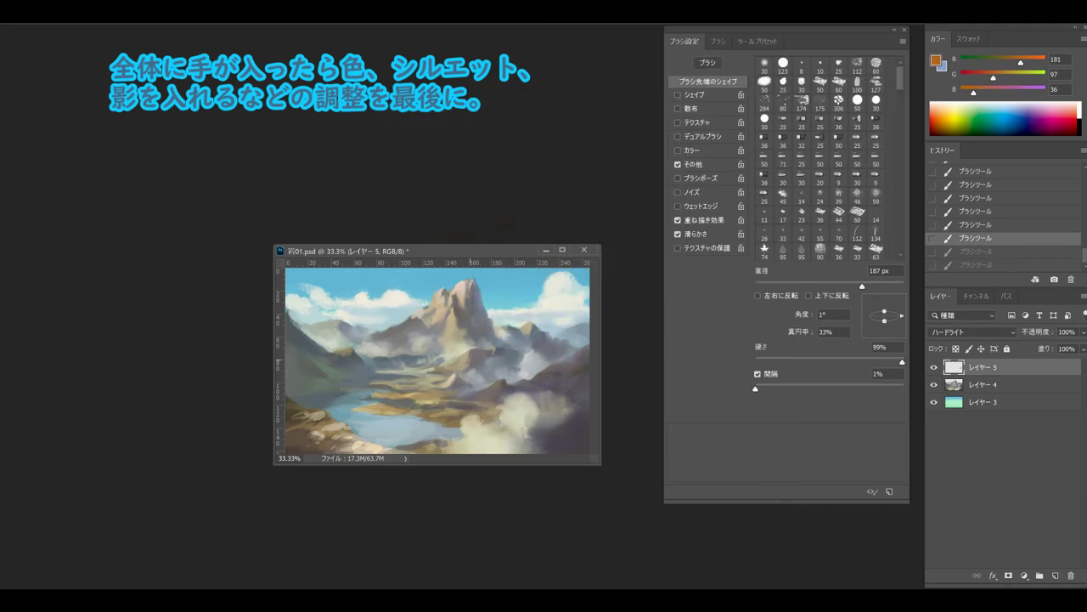
{"action": "key", "text": "ctrl+shift+z"}
{"action": "key", "text": "ctrl+shift+z"}
{"action": "key", "text": "bracketright"}
{"action": "key", "text": "bracketright"}
{"action": "key", "text": "bracketright"}
{"action": "key", "text": "bracketright"}
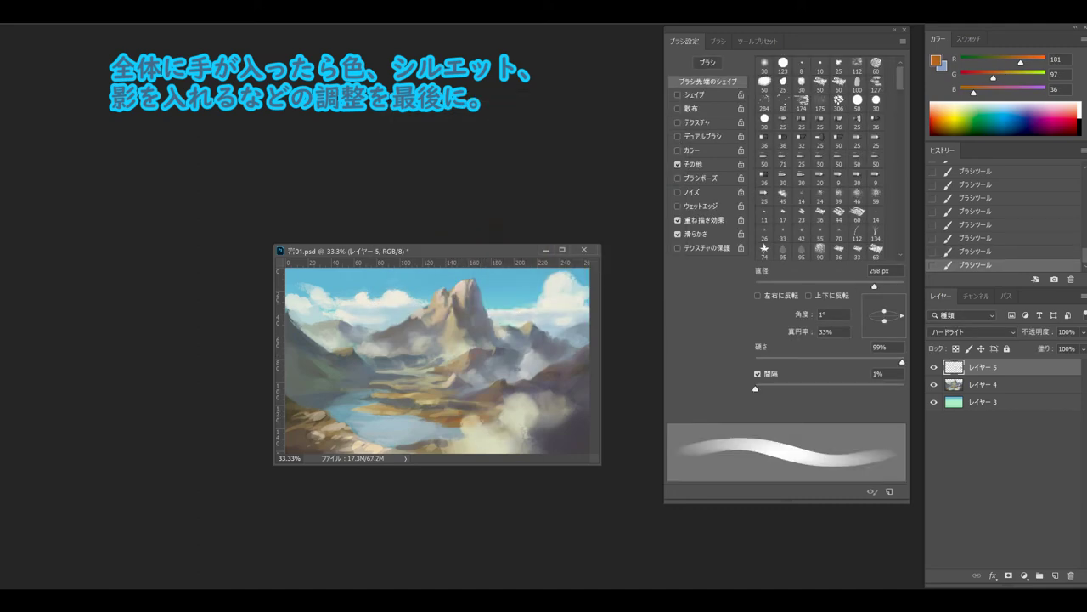
{"action": "left_click", "coordinate": [340, 437], "text": "alt"}
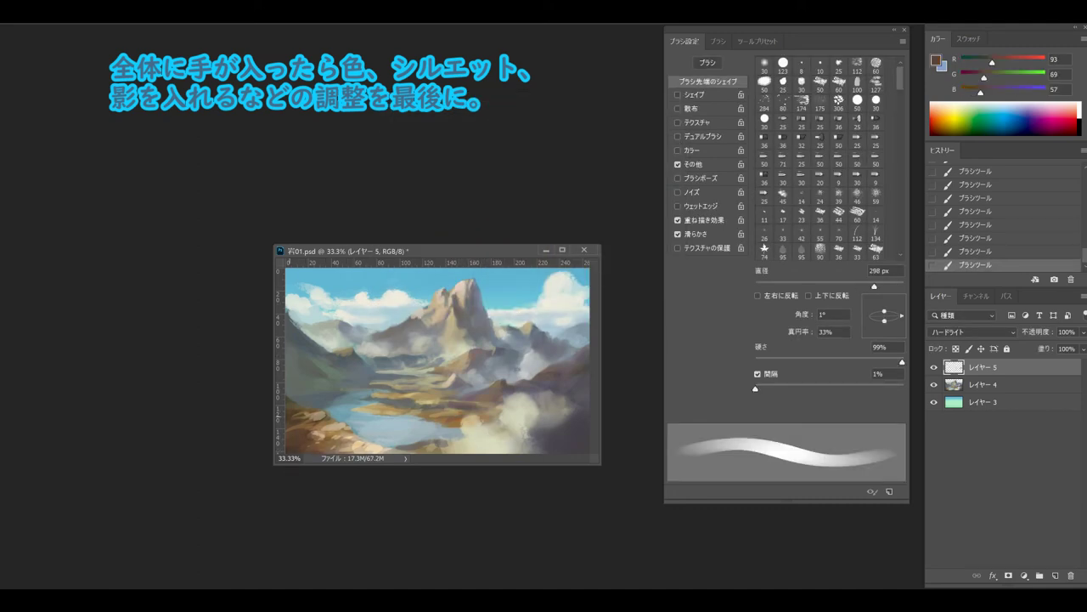
{"action": "left_click", "coordinate": [474, 412], "text": "alt"}
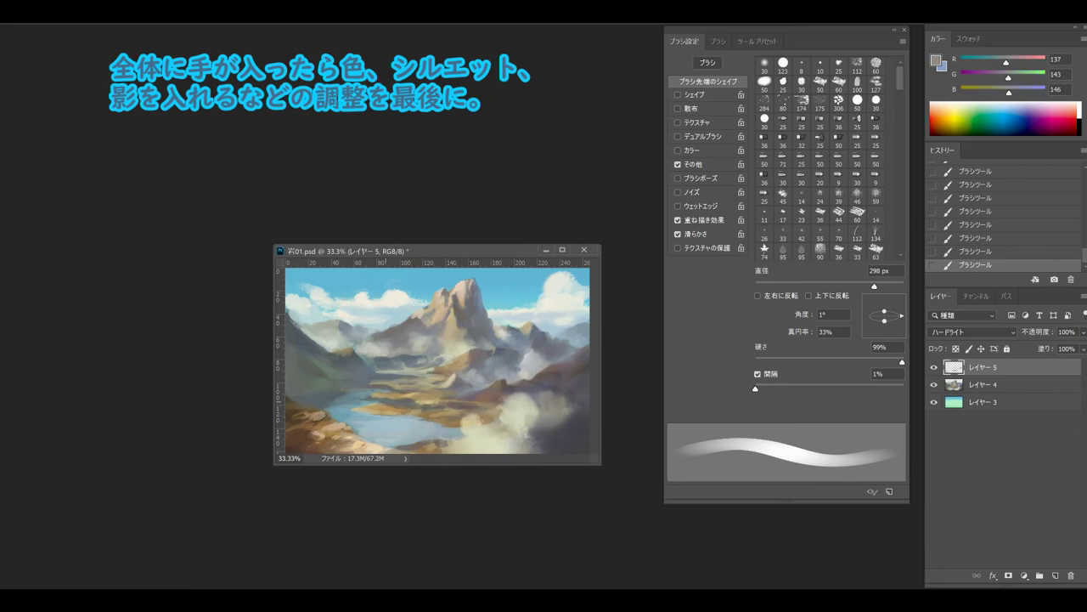
Try sampled peak tones and a light orange (RGB 217, 154, 97) on the Hard Light layer, stepping back through the recent strokes.
{"action": "left_click", "coordinate": [439, 323], "text": "alt"}
{"action": "key", "text": "ctrl+alt+z"}
{"action": "key", "text": "ctrl+alt+z"}
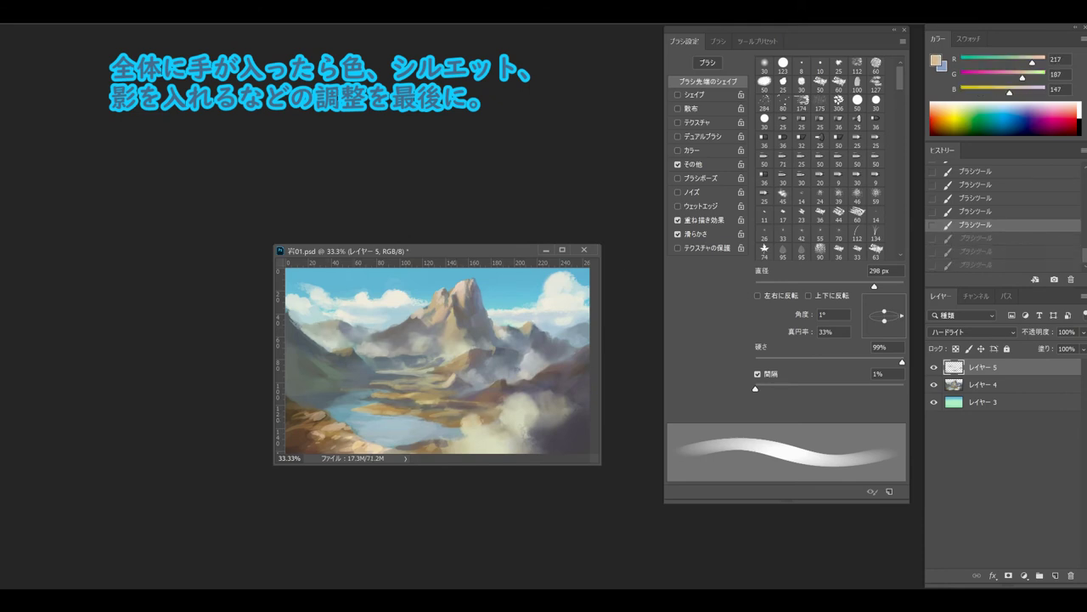
{"action": "left_click", "coordinate": [329, 329], "text": "alt"}
{"action": "key", "text": "ctrl+shift+z"}
{"action": "key", "text": "ctrl+alt+z"}
{"action": "key", "text": "ctrl+alt+z"}
{"action": "key", "text": "ctrl+alt+z"}
{"action": "key", "text": "ctrl+alt+z"}
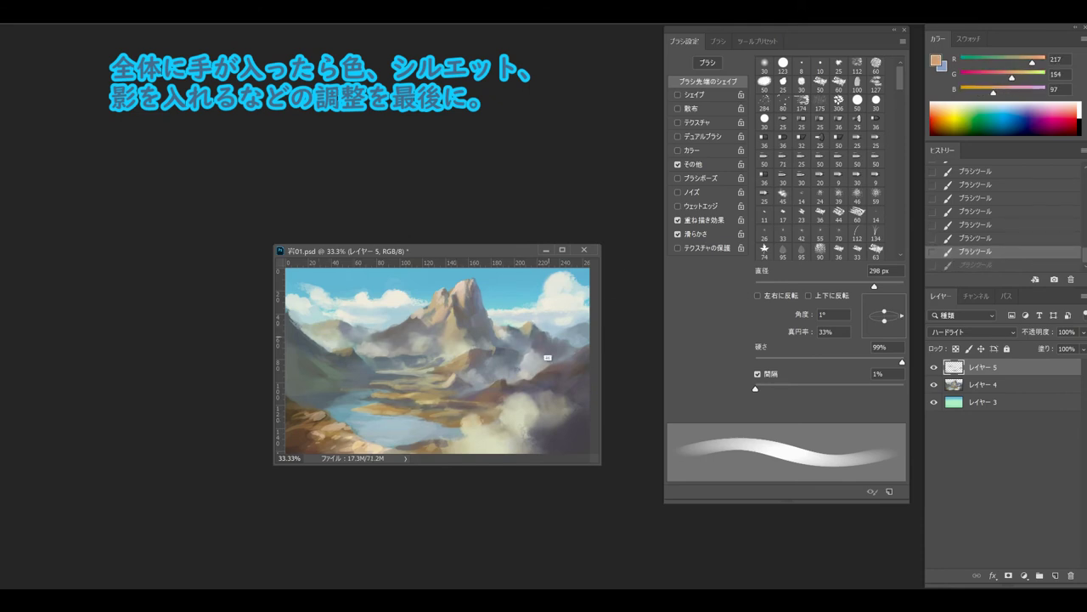
Reduce the brush size to 166 px and restore the undone Hard Light strokes.
{"action": "key", "text": "bracketleft"}
{"action": "key", "text": "bracketleft"}
{"action": "key", "text": "bracketleft"}
{"action": "key", "text": "ctrl+shift+z"}
{"action": "key", "text": "ctrl+shift+z"}
{"action": "key", "text": "ctrl+shift+z"}
{"action": "key", "text": "ctrl+shift+z"}
{"action": "key", "text": "ctrl+shift+z"}
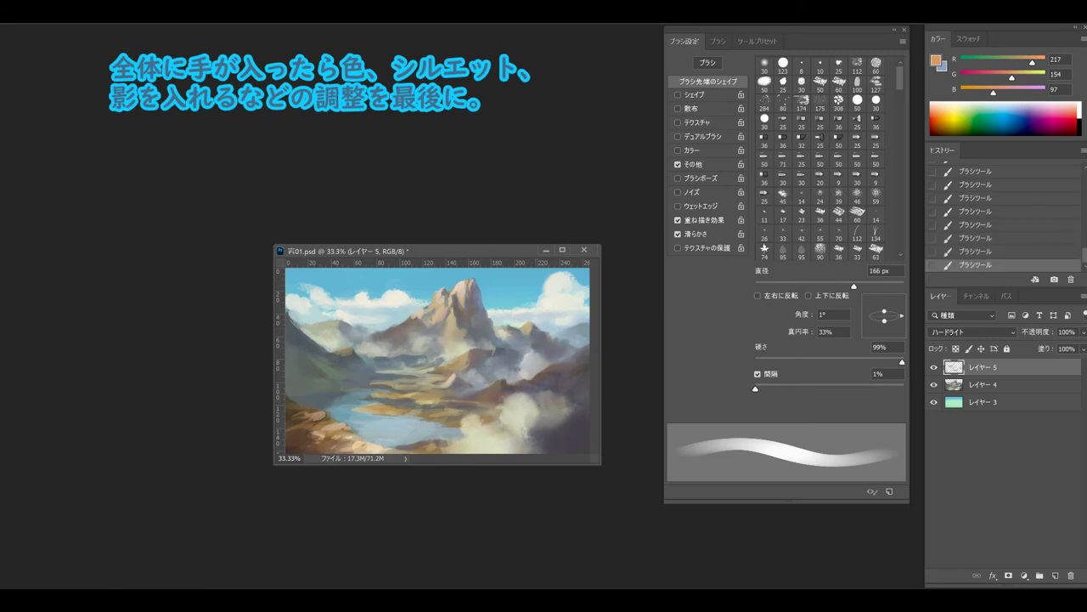
Erase part of the dark mountainside's tint and rework it and the adjoining mist with sampled dark and pale grey at 111 px.
{"action": "key", "text": "e"}
{"action": "key", "text": "ctrl+alt+z"}
{"action": "left_click", "coordinate": [566, 367]}
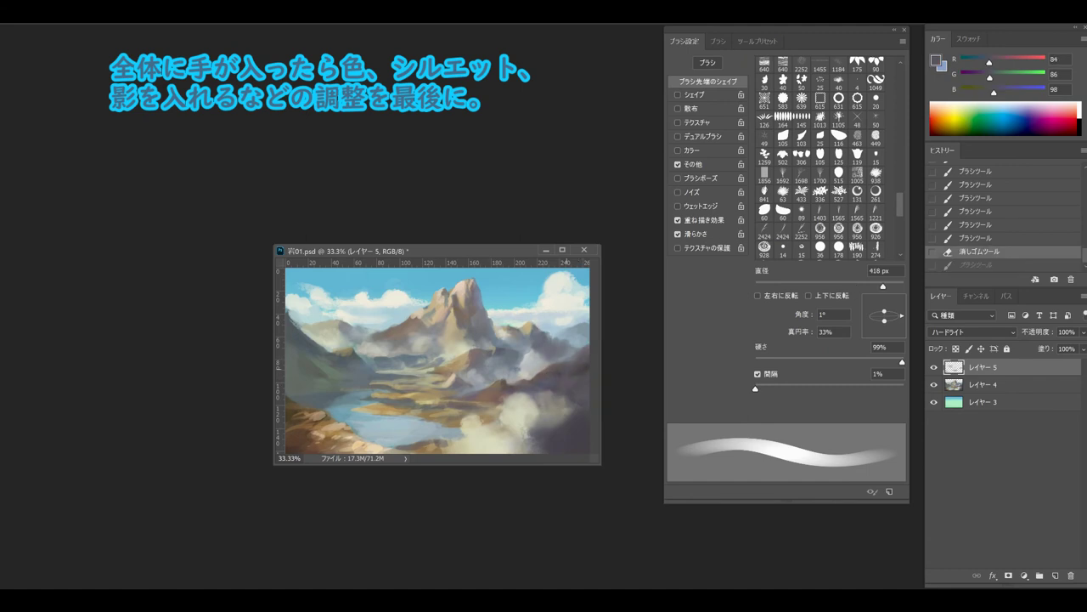
{"action": "key", "text": "b"}
{"action": "left_click", "coordinate": [553, 412]}
{"action": "left_click", "coordinate": [523, 380]}
{"action": "left_click", "coordinate": [528, 347], "text": "alt"}
{"action": "left_click", "coordinate": [528, 348]}
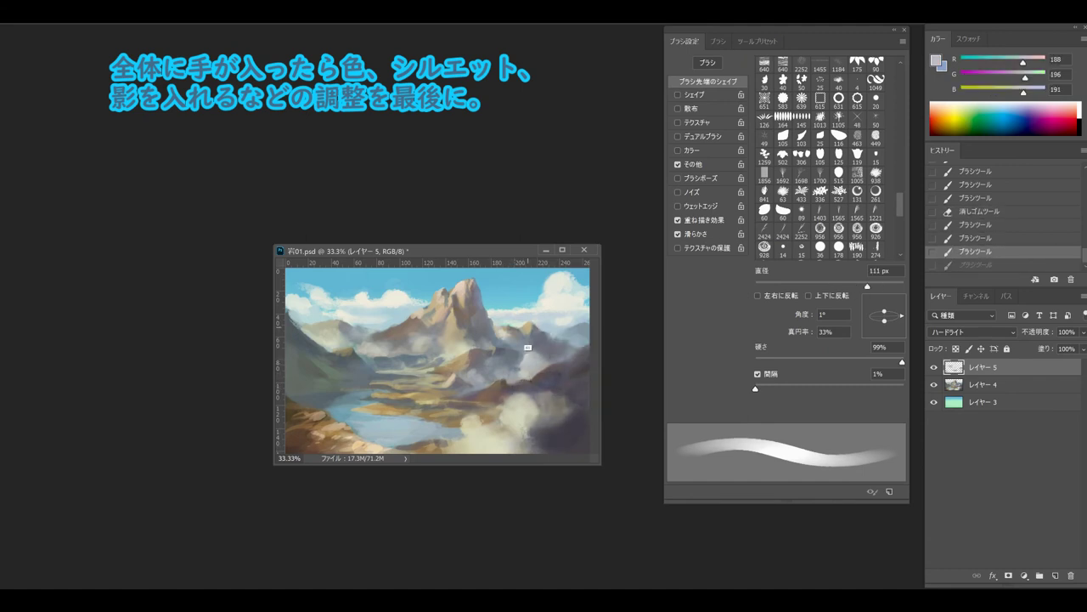
Glaze the mist around the low hill with light orange (RGB 230, 185, 124), using a soft 165 px brush at 0% hardness and 86% roundness.
{"action": "left_click", "coordinate": [937, 62]}
{"action": "left_click", "coordinate": [481, 148]}
{"action": "left_click", "coordinate": [643, 116]}
{"action": "key", "text": "period"}
{"action": "left_click", "coordinate": [529, 383], "text": "alt"}
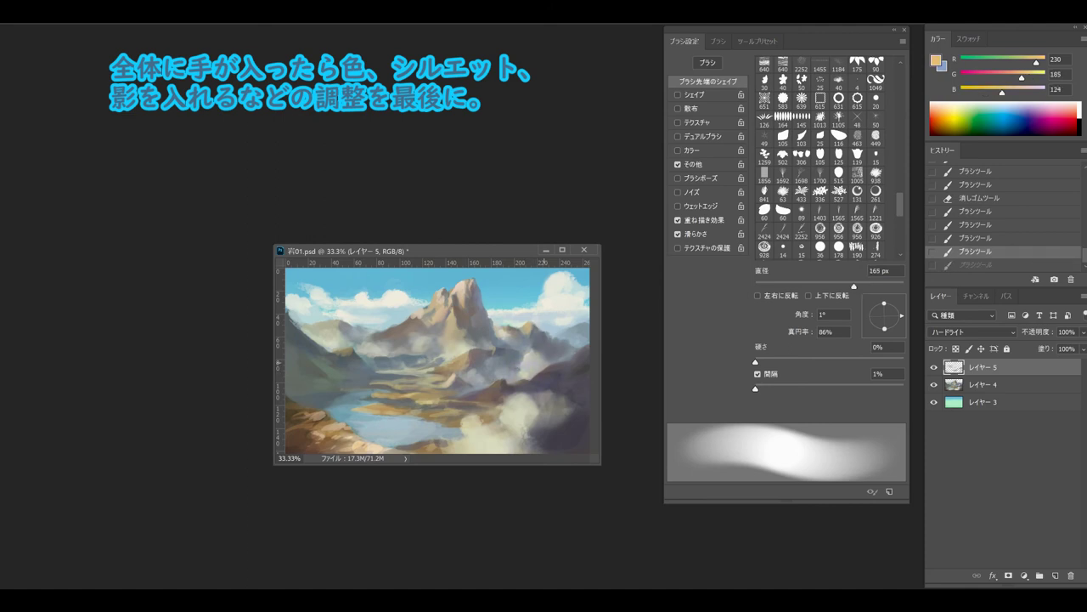
{"action": "left_click_drag", "start_coordinate": [496, 375], "coordinate": [516, 363]}
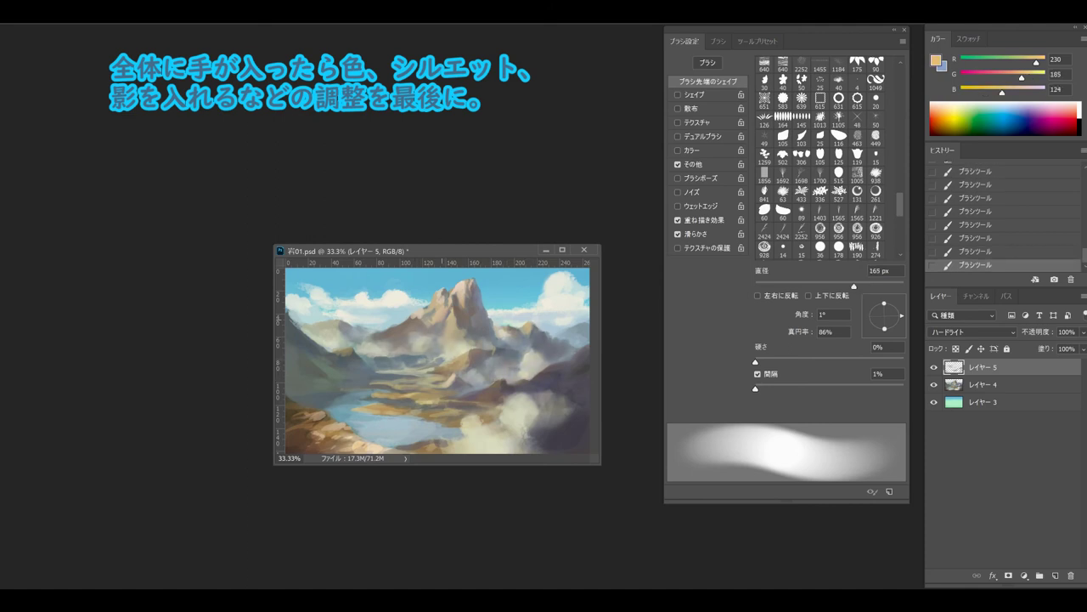
{"action": "left_click", "coordinate": [562, 352], "text": "alt"}
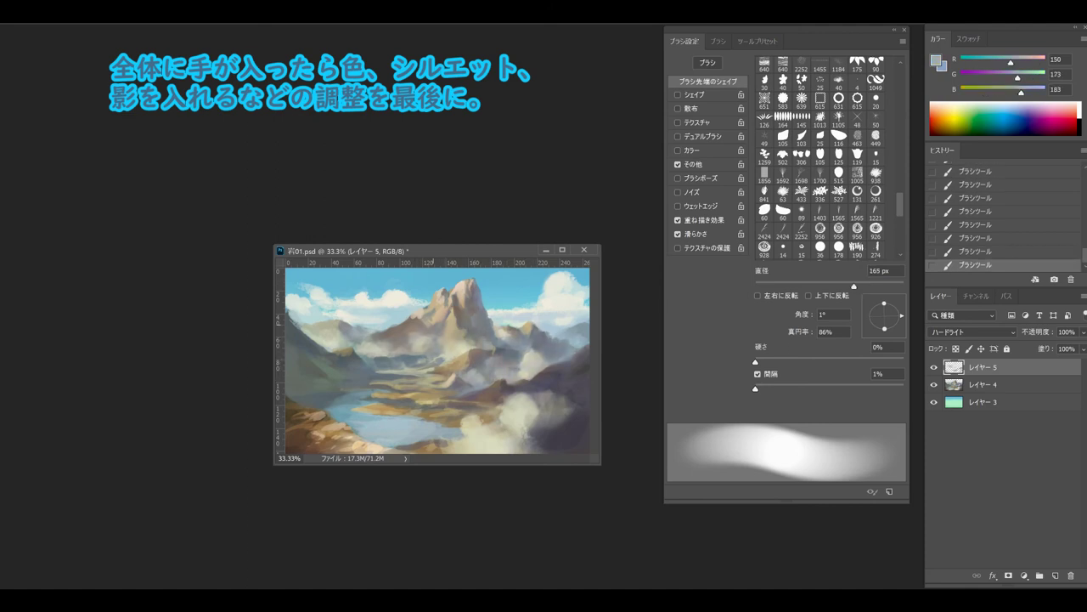
Touch up the main peak's sunlit rock with sampled pale tones, using a 79 px brush at 51° and 31% roundness.
{"action": "key", "text": "ctrl+plus"}
{"action": "key", "text": "ctrl+plus"}
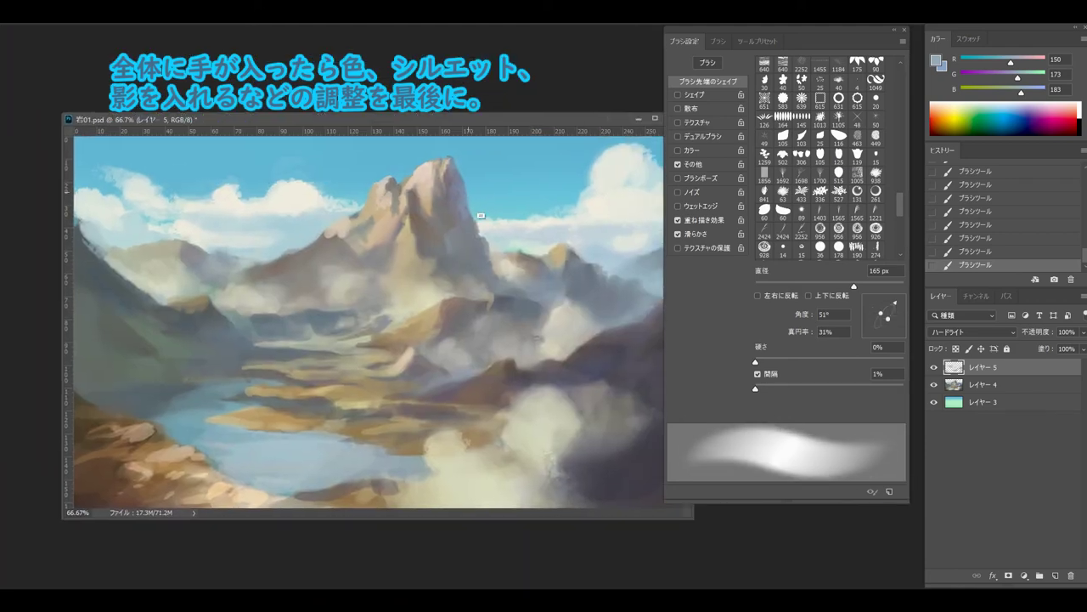
{"action": "left_click", "coordinate": [400, 166], "text": "alt"}
{"action": "key", "text": "bracketleft"}
{"action": "key", "text": "bracketleft"}
{"action": "key", "text": "bracketleft"}
{"action": "key", "text": "bracketleft"}
{"action": "key", "text": "bracketleft"}
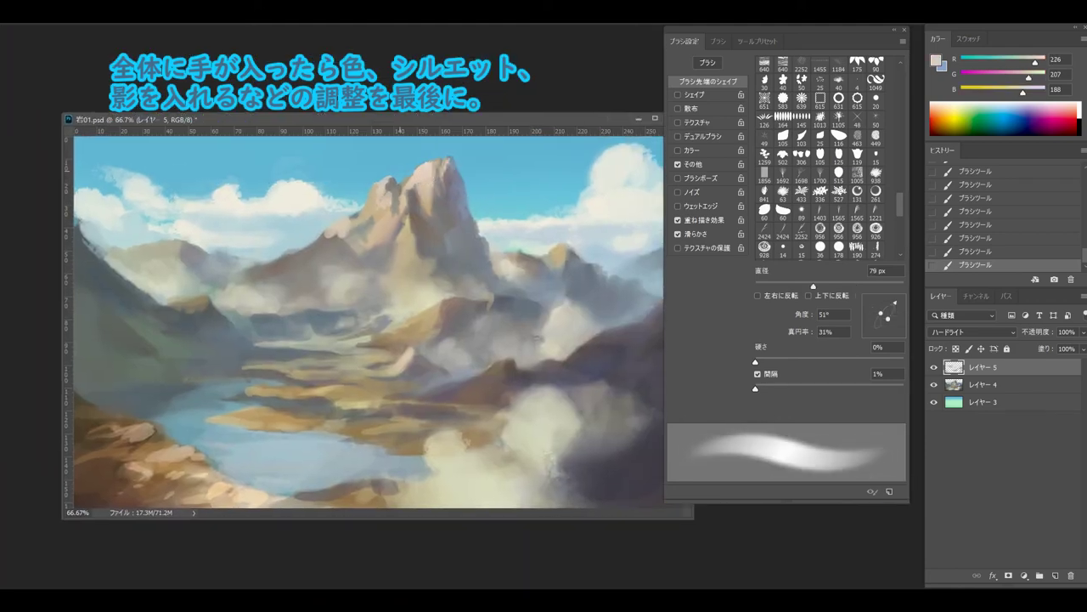
{"action": "left_click", "coordinate": [376, 207], "text": "alt"}
Add a new Normal layer and refine the main peak's rock planes with sampled tan and grey tones at 38 px.
{"action": "key", "text": "ctrl+shift+alt+n"}
{"action": "left_click", "coordinate": [383, 209], "text": "alt"}
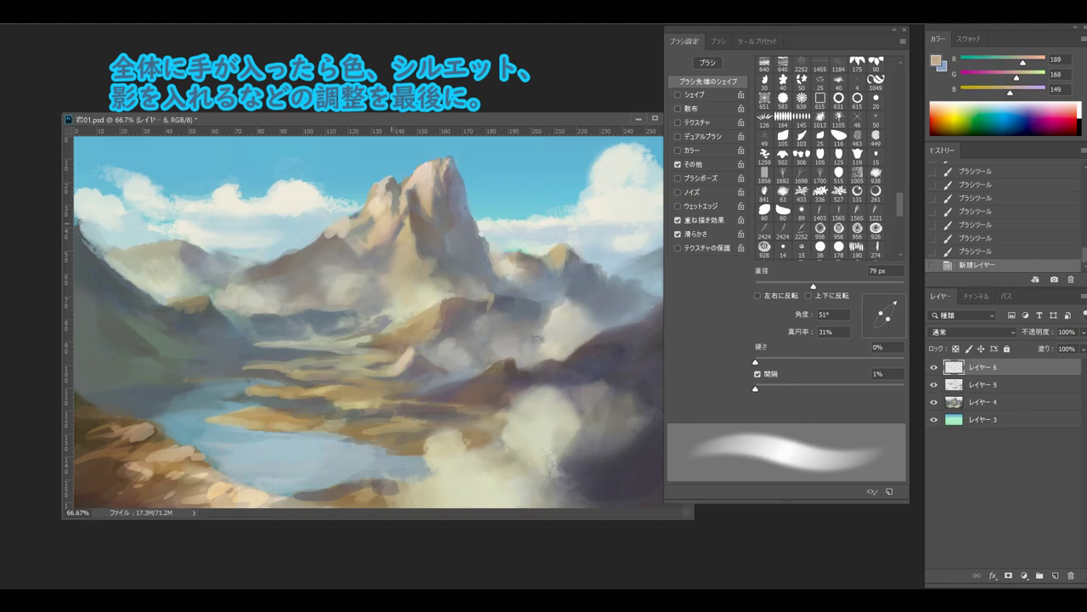
{"action": "key", "text": "bracketleft"}
{"action": "key", "text": "bracketleft"}
{"action": "left_click", "coordinate": [414, 202], "text": "alt"}
{"action": "key", "text": "bracketleft"}
{"action": "key", "text": "bracketleft"}
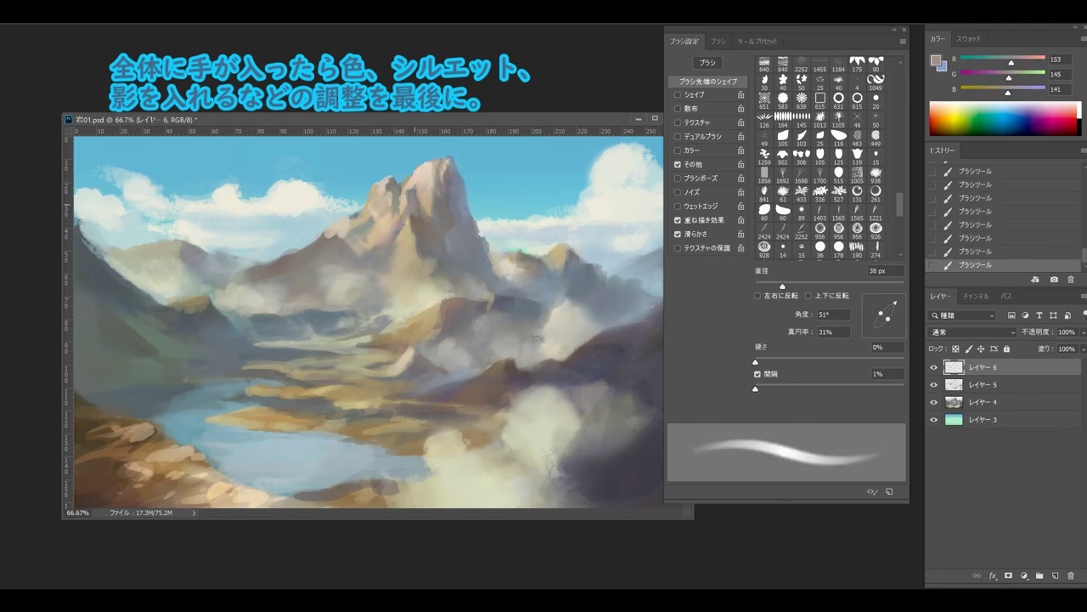
{"action": "left_click", "coordinate": [414, 203]}
{"action": "left_click", "coordinate": [414, 219], "text": "alt"}
Refine the misty base of the mountain and low hill with sampled grey tones at 54 px.
{"action": "key", "text": "bracketright"}
{"action": "key", "text": "bracketright"}
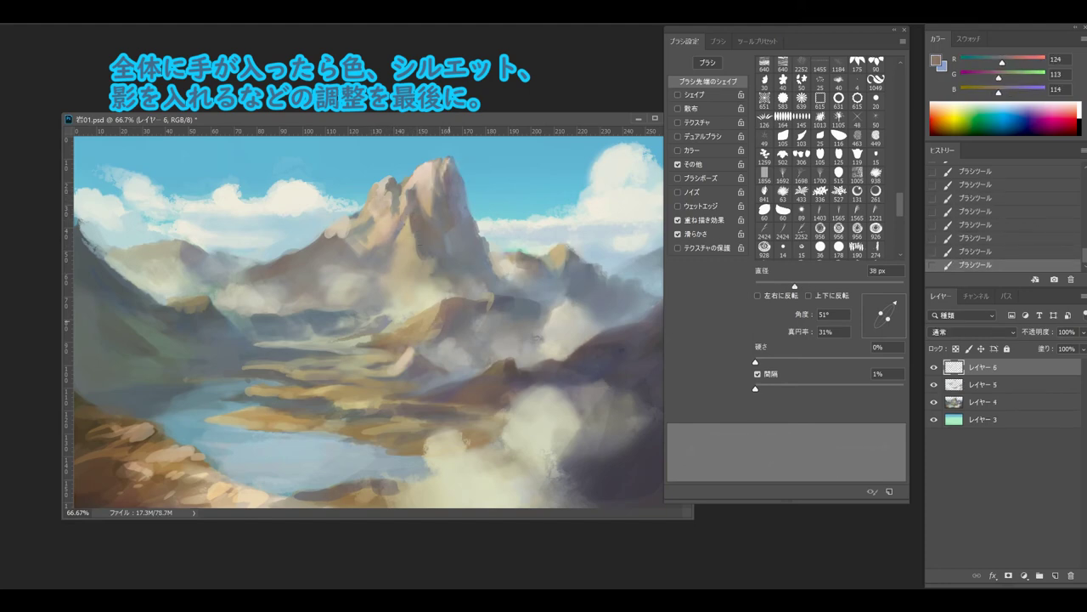
{"action": "left_click", "coordinate": [432, 337], "text": "alt"}
{"action": "left_click", "coordinate": [408, 313], "text": "alt"}
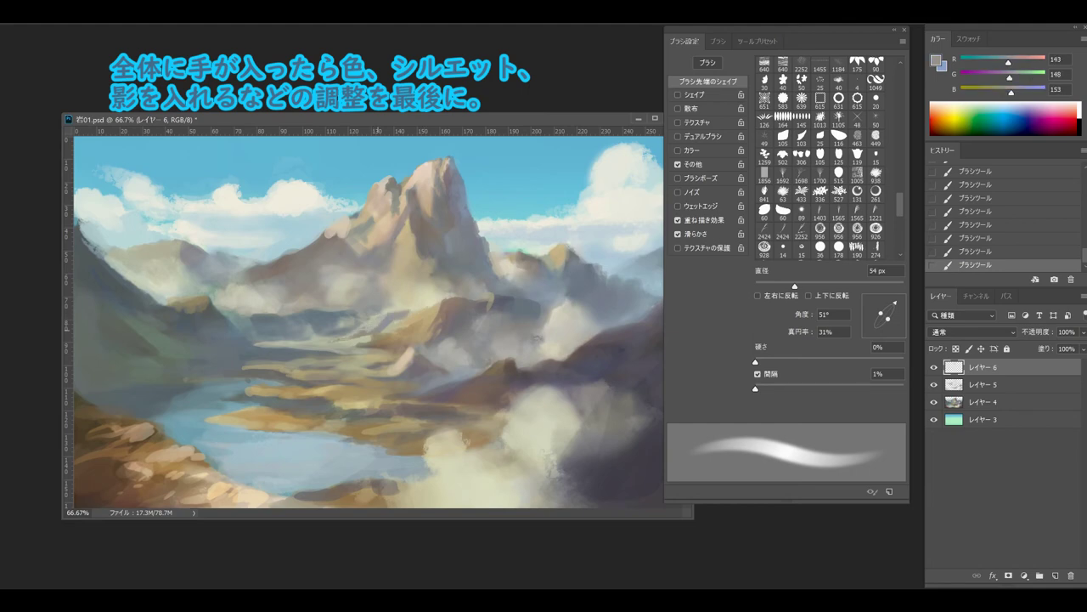
{"action": "key", "text": "ctrl+z"}
{"action": "left_click", "coordinate": [370, 316], "text": "alt"}
{"action": "left_click", "coordinate": [369, 316]}
Brush sampled tan and pale ochre tones over the lakeshore and valley plain, using a 114 px brush angled at -30°.
{"action": "key", "text": "bracketright"}
{"action": "key", "text": "bracketright"}
{"action": "key", "text": "bracketright"}
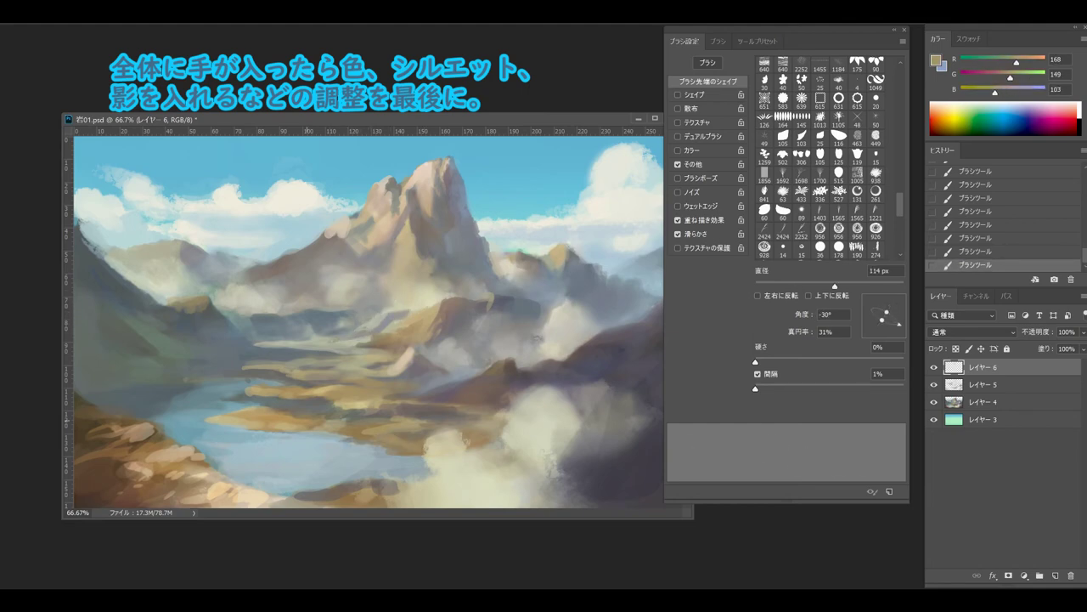
{"action": "left_click", "coordinate": [398, 441], "text": "alt"}
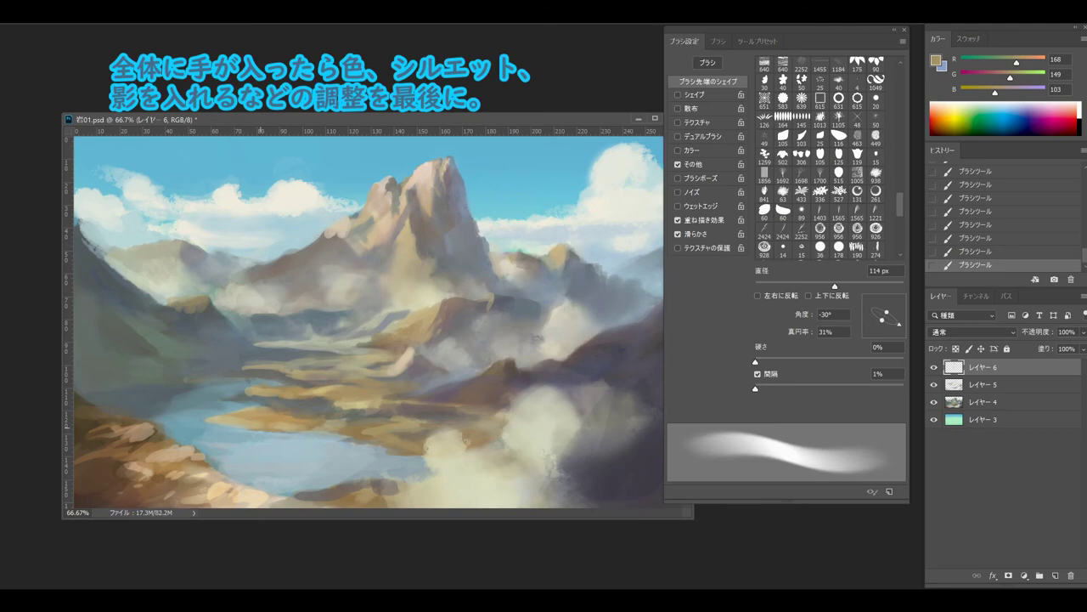
{"action": "left_click", "coordinate": [413, 318], "text": "alt"}
{"action": "right_click", "coordinate": [412, 317]}
{"action": "key", "text": "Escape"}
{"action": "mouse_move", "coordinate": [476, 406]}
{"action": "left_mouse_down"}
{"action": "mouse_move", "coordinate": [399, 398]}
{"action": "mouse_move", "coordinate": [419, 374]}
{"action": "left_mouse_up"}
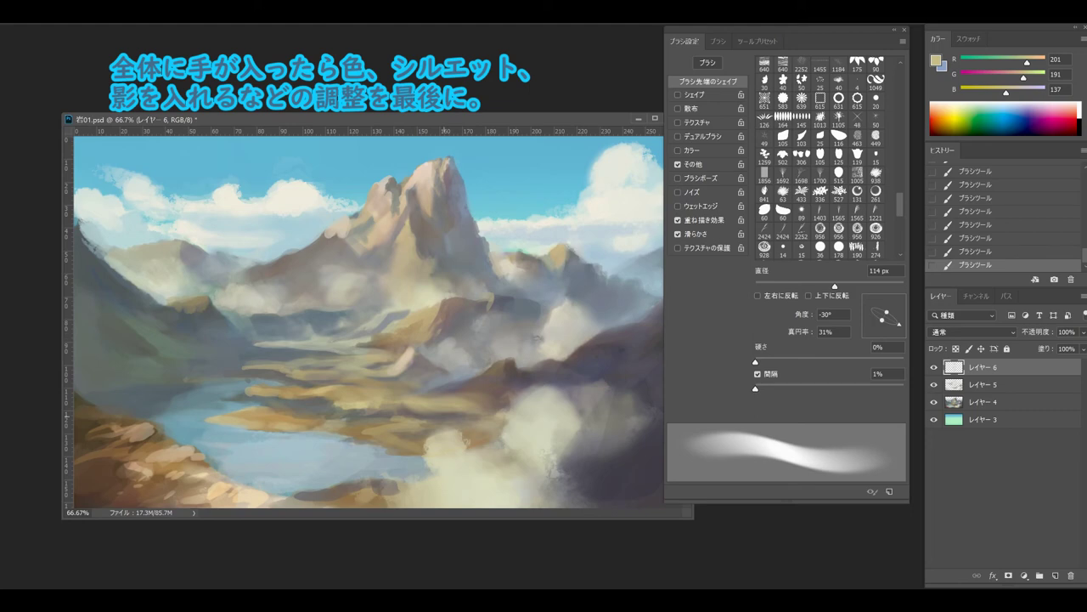
Begin a Hue/Saturation adjustment on the sky layer, lowering its saturation to -33.
{"action": "left_click_drag", "start_coordinate": [339, 119], "coordinate": [323, 141]}
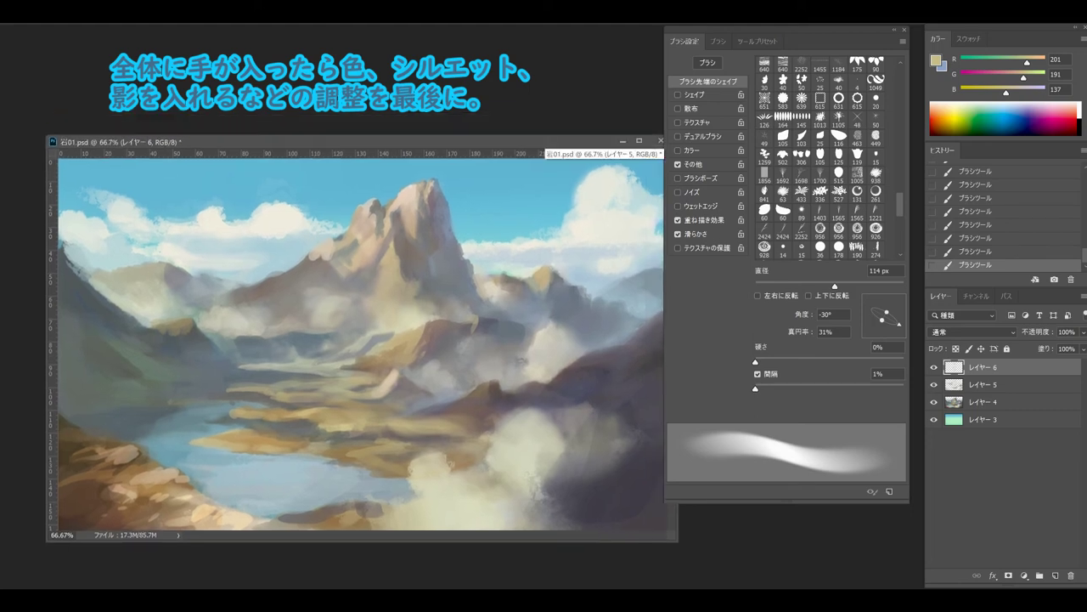
{"action": "left_click", "coordinate": [936, 61]}
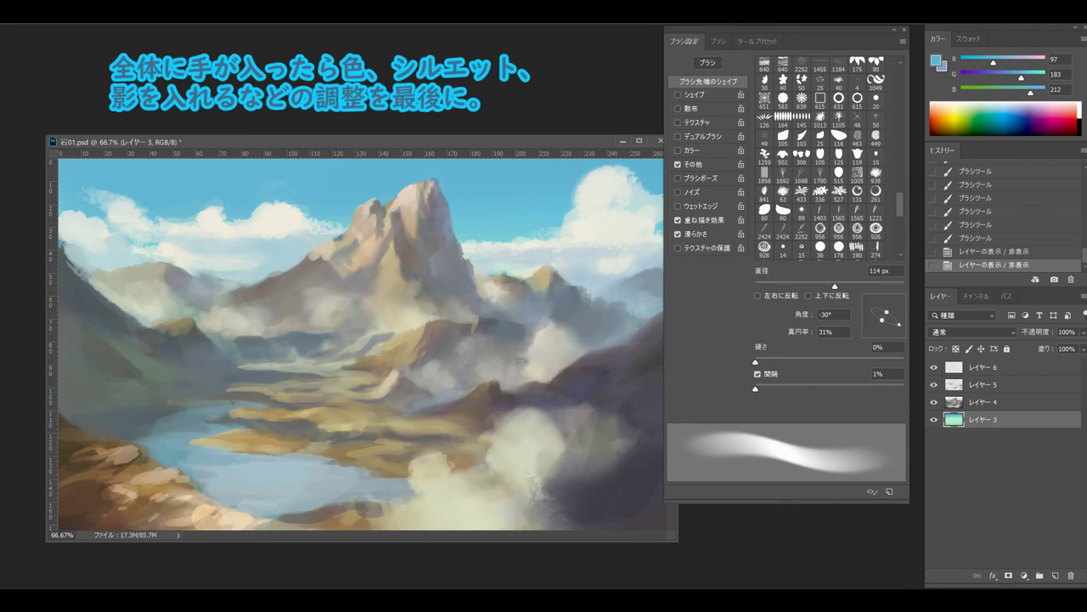
{"action": "key", "text": "ctrl+m"}
{"action": "key", "text": "Escape"}
{"action": "key", "text": "ctrl+u"}
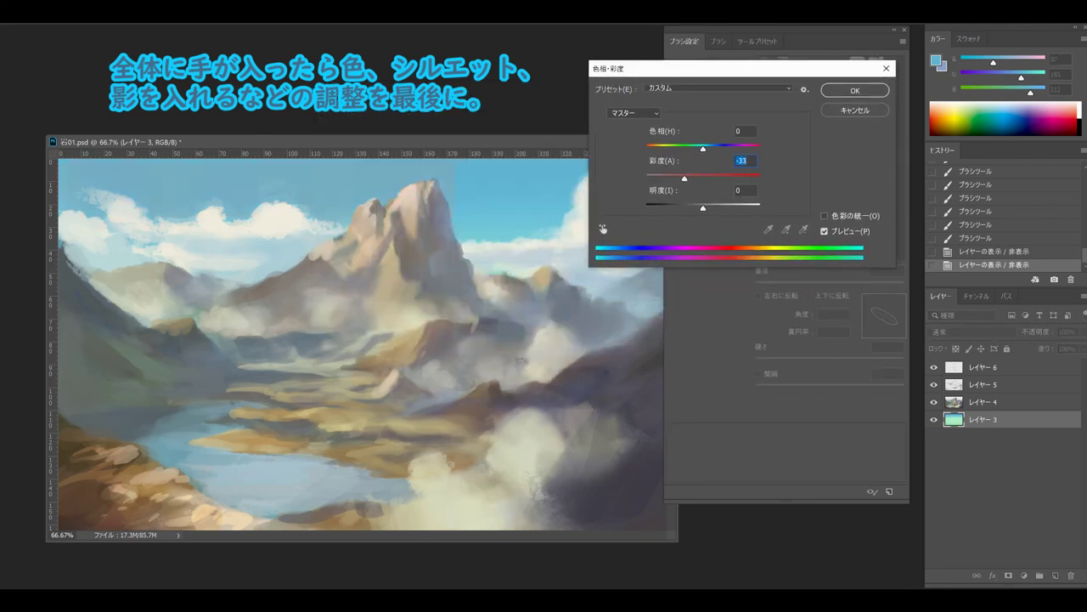
Try a hue of +5, saturation of -30 and lightness of -26 on the sky layer.
{"action": "key", "text": "shift+Tab"}
{"action": "key", "text": "Up"}
{"action": "key", "text": "Up"}
{"action": "key", "text": "Up"}
{"action": "key", "text": "Up"}
{"action": "key", "text": "Up"}
{"action": "key", "text": "Tab"}
{"action": "key", "text": "Up"}
{"action": "key", "text": "Up"}
{"action": "key", "text": "Up"}
{"action": "key", "text": "Tab"}
{"action": "key", "text": "shift+Down"}
{"action": "key", "text": "shift+Down"}
{"action": "key", "text": "Down"}
{"action": "key", "text": "Down"}
{"action": "key", "text": "Down"}
{"action": "key", "text": "Down"}
{"action": "key", "text": "Down"}
{"action": "key", "text": "Down"}
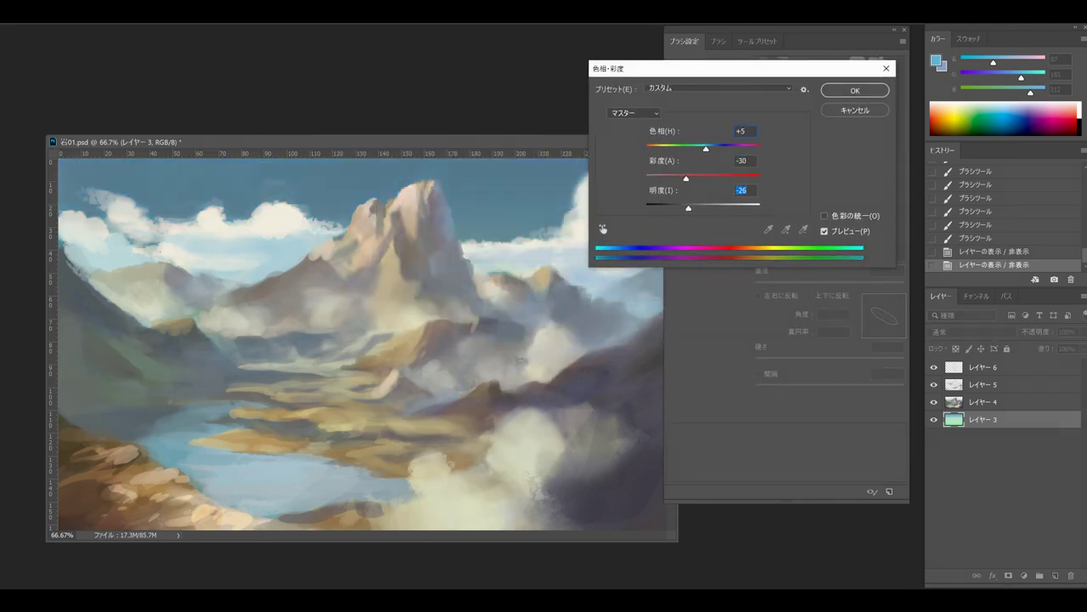
Set the sky layer's hue to 0, saturation to -44 and lightness to -4, and apply the adjustment.
{"action": "key", "text": "shift+Up"}
{"action": "key", "text": "shift+Up"}
{"action": "key", "text": "Up"}
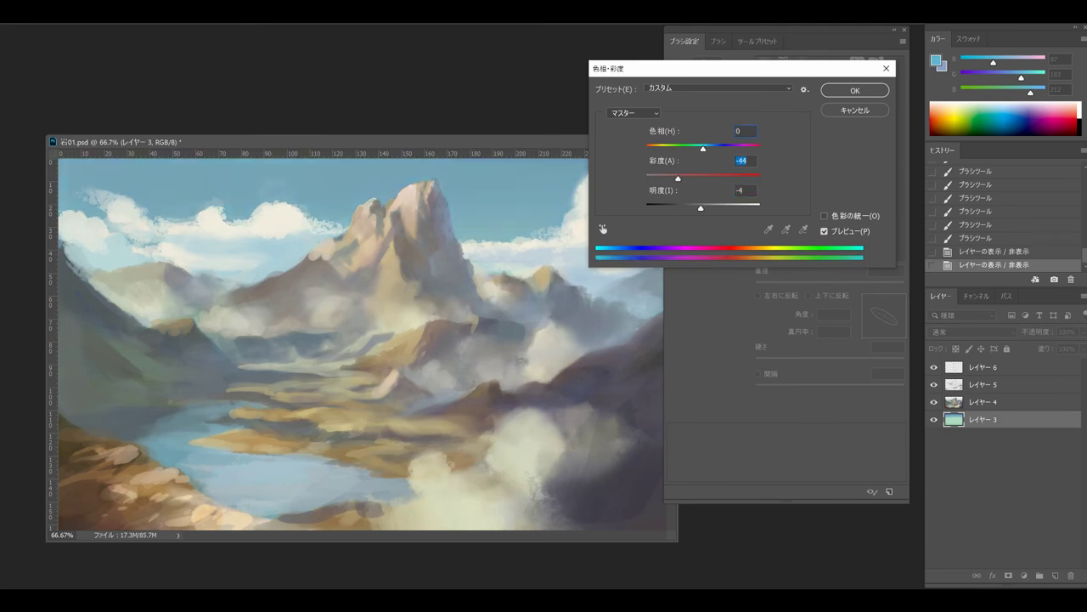
{"action": "key", "text": "Return"}
Duplicate the sky layer, compress the copy vertically by raising its lower edge, and compare the sky with and without it.
{"action": "key", "text": "ctrl+j"}
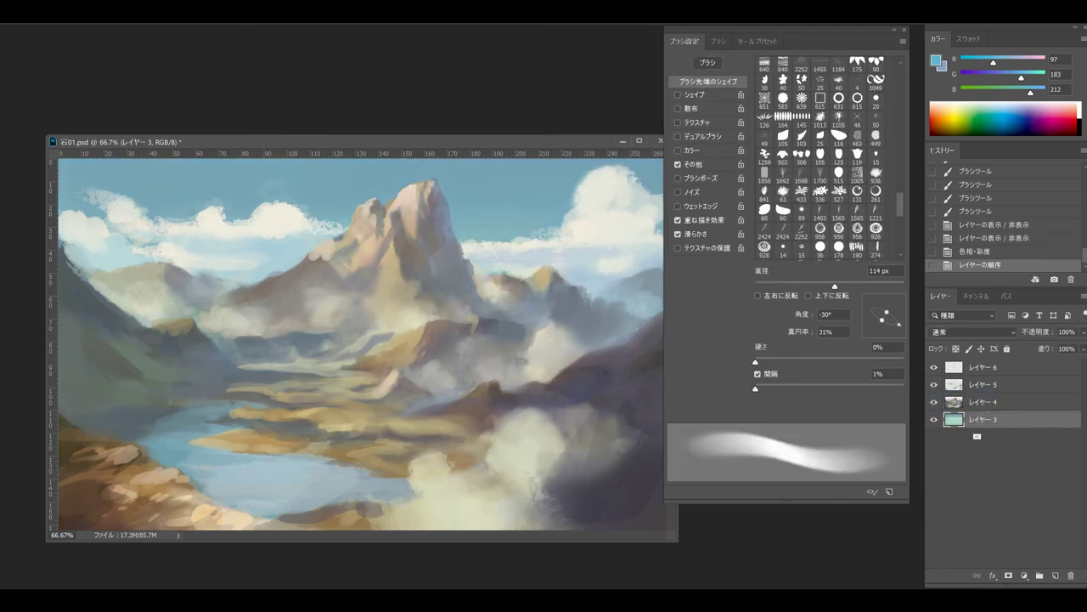
{"action": "key", "text": "ctrl+t"}
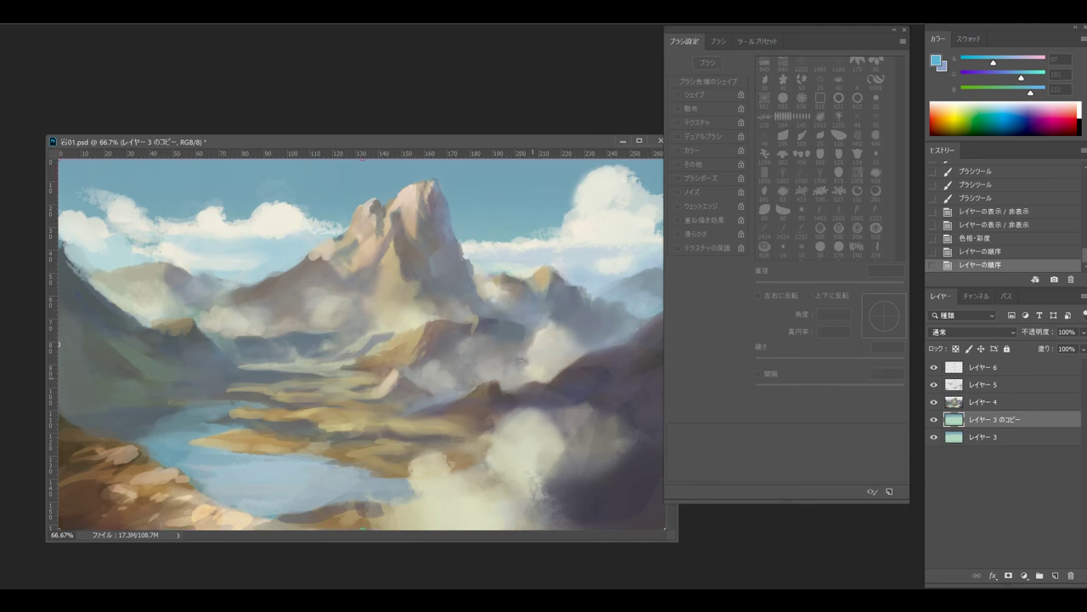
{"action": "left_click_drag", "start_coordinate": [374, 533], "coordinate": [408, 451]}
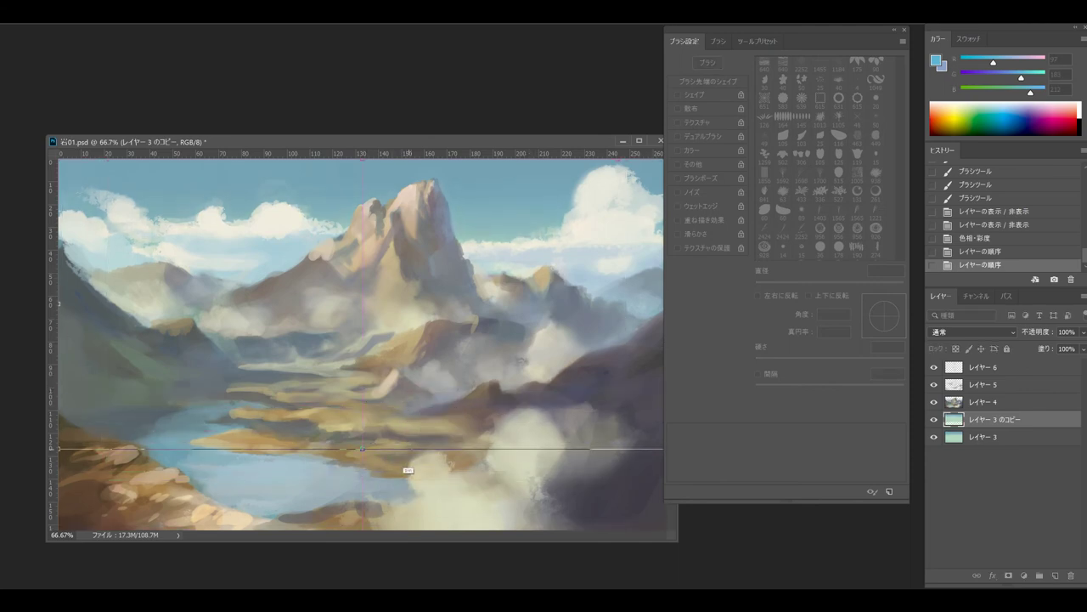
{"action": "key", "text": "Return"}
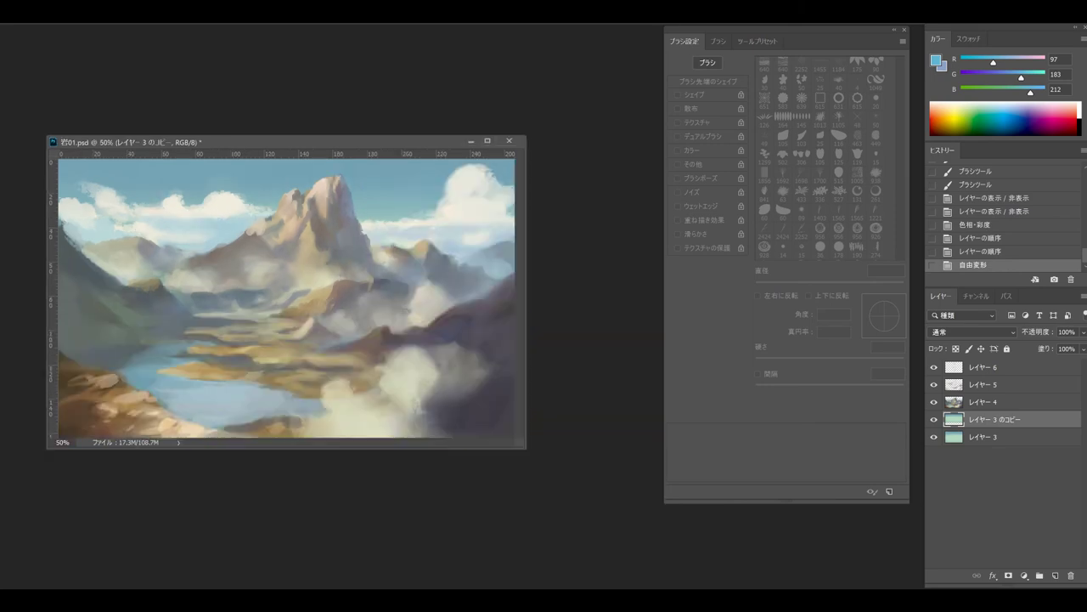
{"action": "key", "text": "ctrl+comma"}
{"action": "key", "text": "ctrl+comma"}
{"action": "key", "text": "ctrl+minus"}
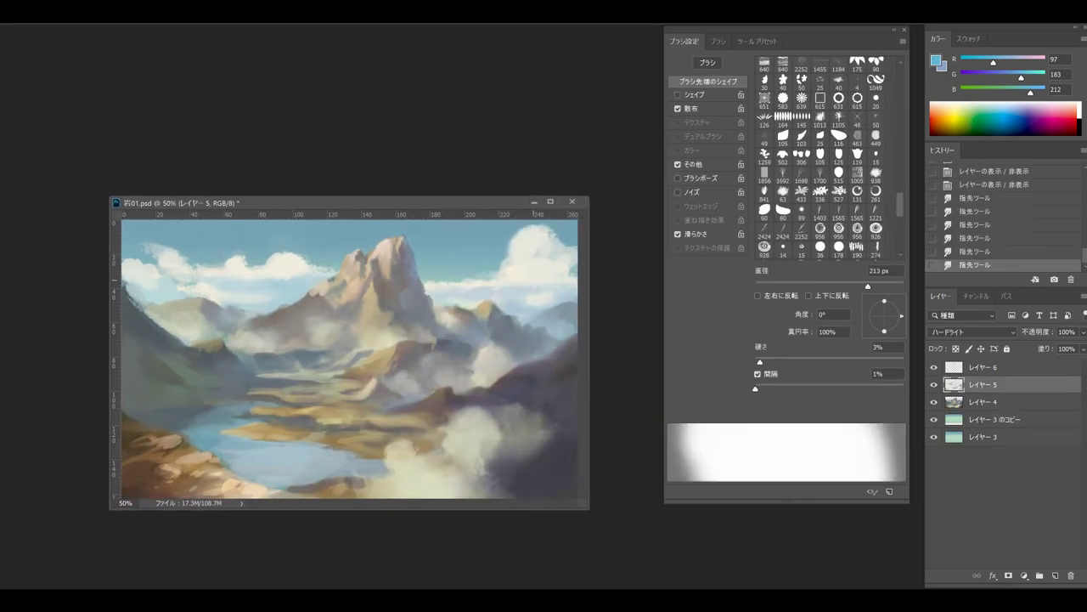
Paint small rock strokes along the left ridge of the main peak on レイヤー 6, using beige and brown tones sampled from the mountain.
{"action": "key", "text": "b"}
{"action": "key", "text": "alt+bracketright"}
{"action": "left_click", "coordinate": [399, 239], "text": "alt"}
{"action": "left_click", "coordinate": [340, 282]}
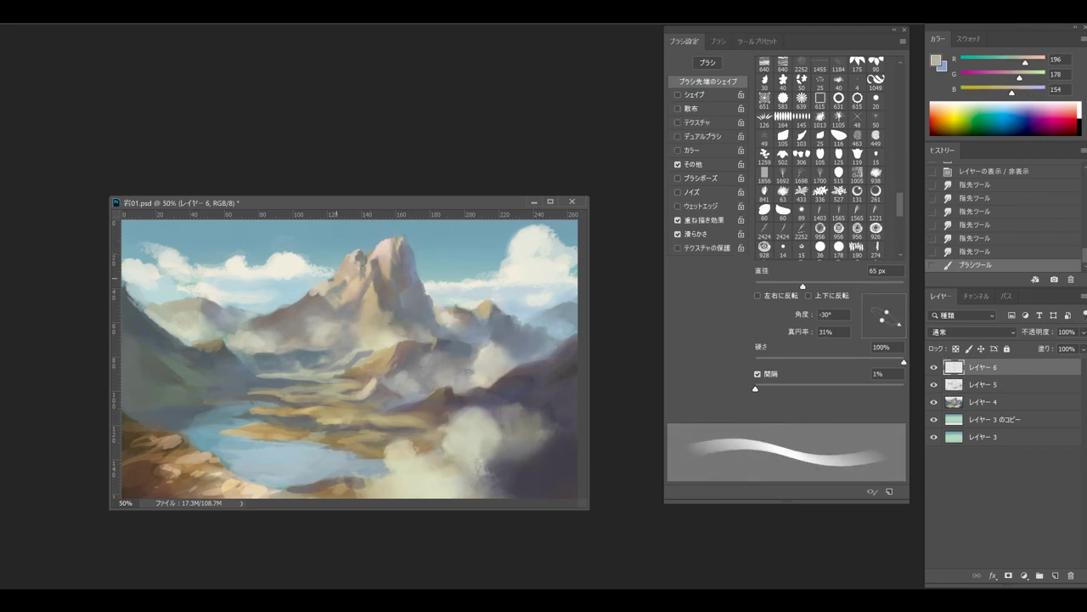
{"action": "left_click", "coordinate": [337, 277]}
{"action": "left_click", "coordinate": [337, 277], "text": "alt"}
{"action": "left_click", "coordinate": [336, 277]}
{"action": "left_click", "coordinate": [333, 281], "text": "alt"}
{"action": "left_click", "coordinate": [331, 281]}
{"action": "left_click", "coordinate": [326, 283]}
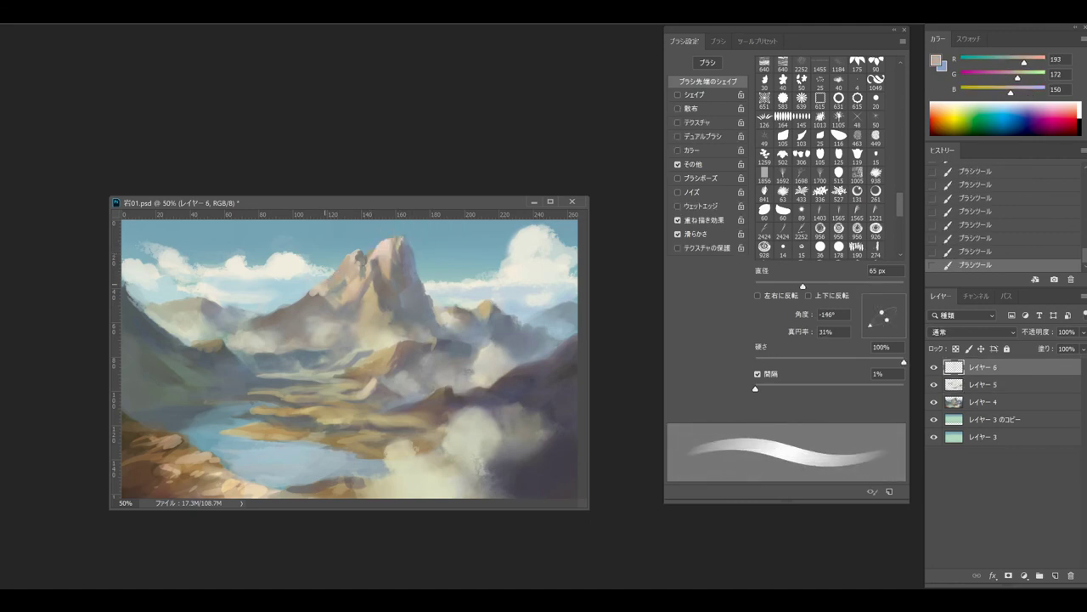
{"action": "left_click", "coordinate": [321, 285]}
{"action": "left_click", "coordinate": [327, 277]}
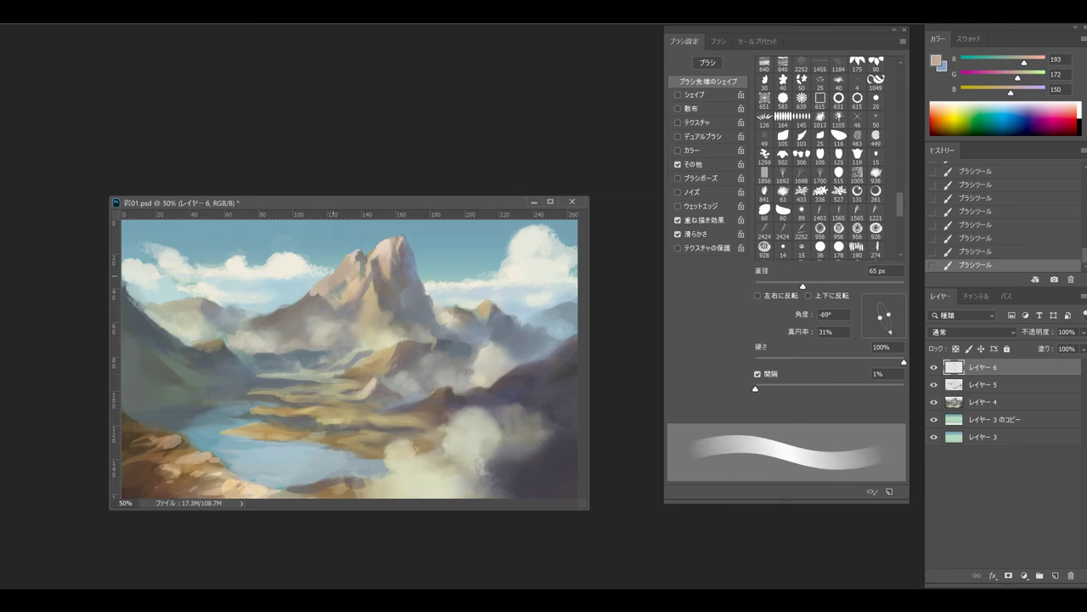
{"action": "left_click", "coordinate": [371, 282], "text": "alt"}
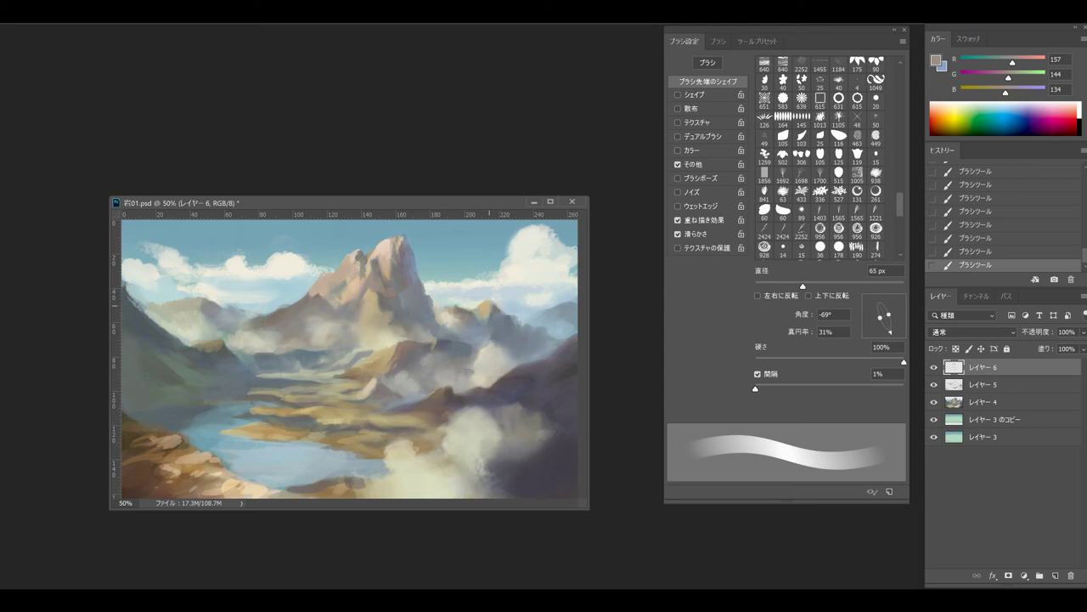
Add a new layer, circle the central mountain and valley in bright red as an annotation, and undo the circle.
{"action": "key", "text": "ctrl+plus"}
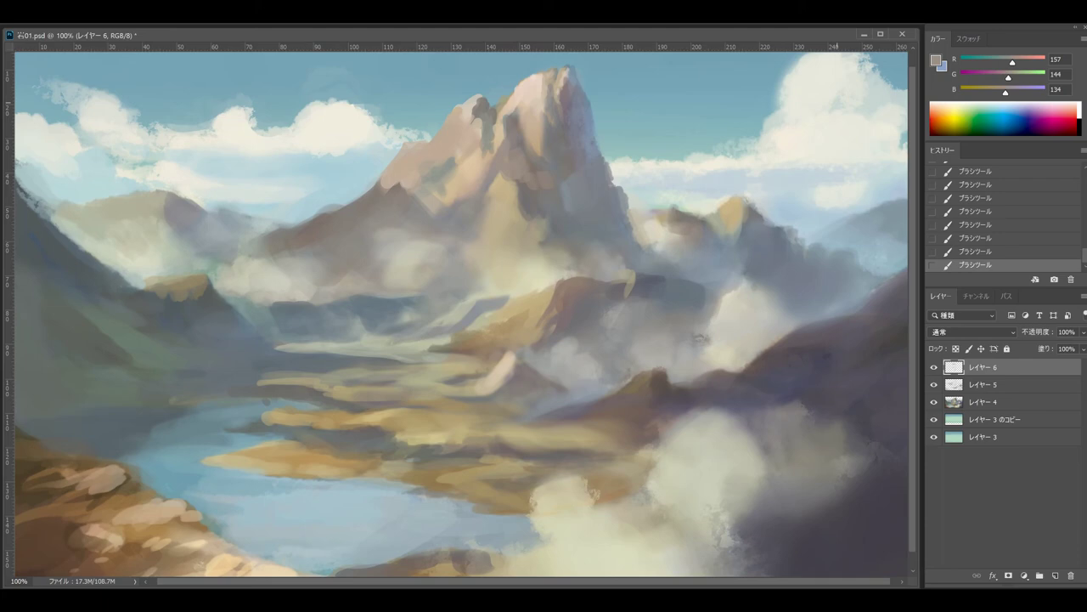
{"action": "key", "text": "ctrl+shift+alt+n"}
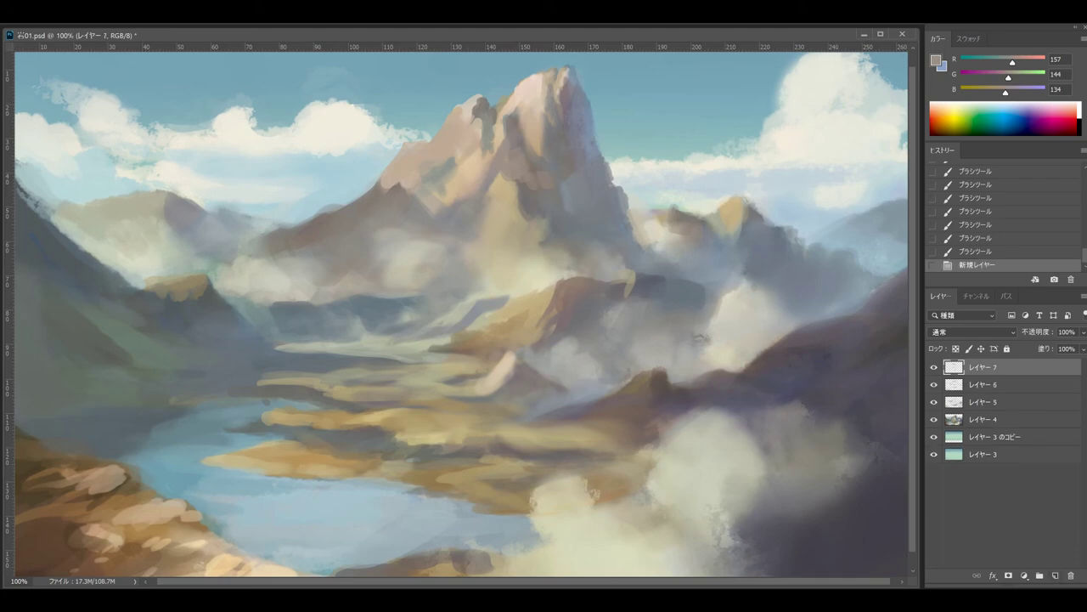
{"action": "mouse_move", "coordinate": [338, 478]}
{"action": "left_mouse_down"}
{"action": "mouse_move", "coordinate": [144, 259]}
{"action": "mouse_move", "coordinate": [769, 174]}
{"action": "mouse_move", "coordinate": [514, 505]}
{"action": "left_mouse_up"}
{"action": "key", "text": "ctrl+z"}
{"action": "left_click", "coordinate": [1075, 115]}
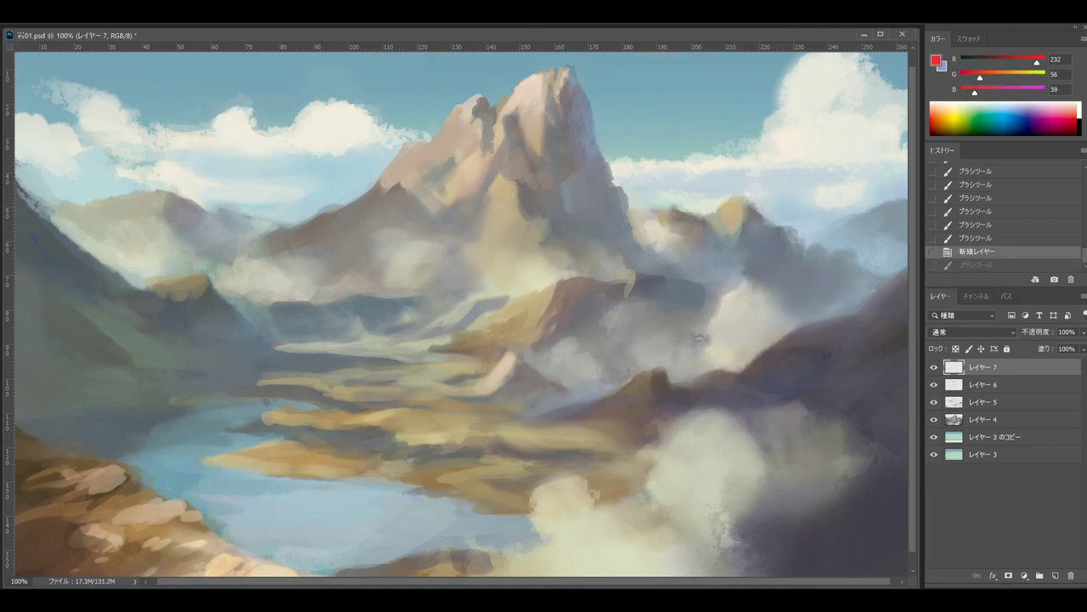
{"action": "mouse_move", "coordinate": [486, 461]}
{"action": "left_mouse_down"}
{"action": "mouse_move", "coordinate": [455, 469]}
{"action": "mouse_move", "coordinate": [172, 400]}
{"action": "mouse_move", "coordinate": [404, 67]}
{"action": "mouse_move", "coordinate": [769, 160]}
{"action": "mouse_move", "coordinate": [588, 485]}
{"action": "mouse_move", "coordinate": [421, 489]}
{"action": "left_mouse_up"}
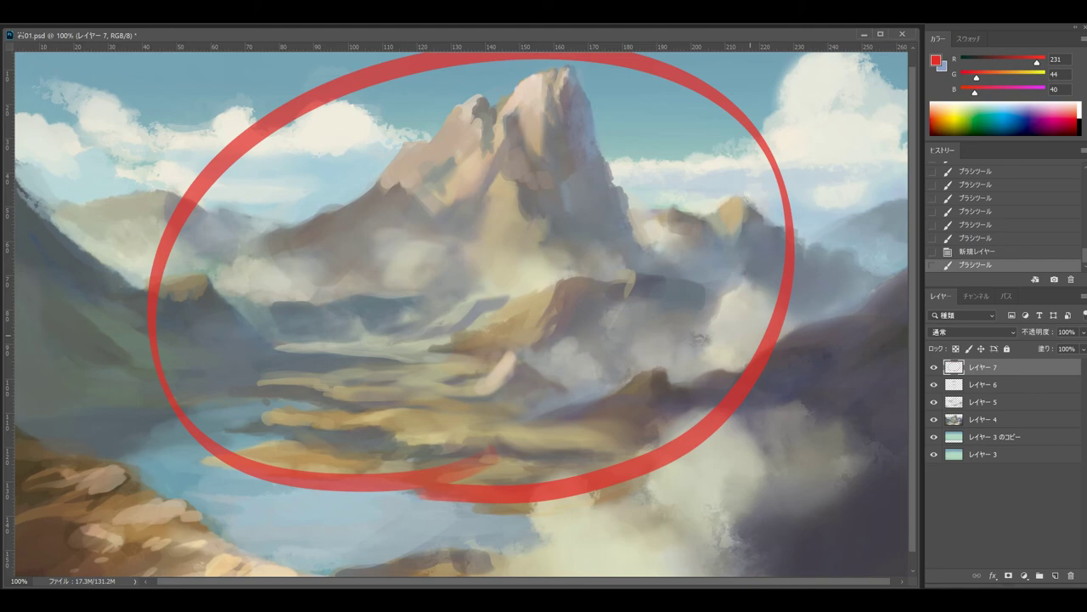
{"action": "key", "text": "ctrl+minus"}
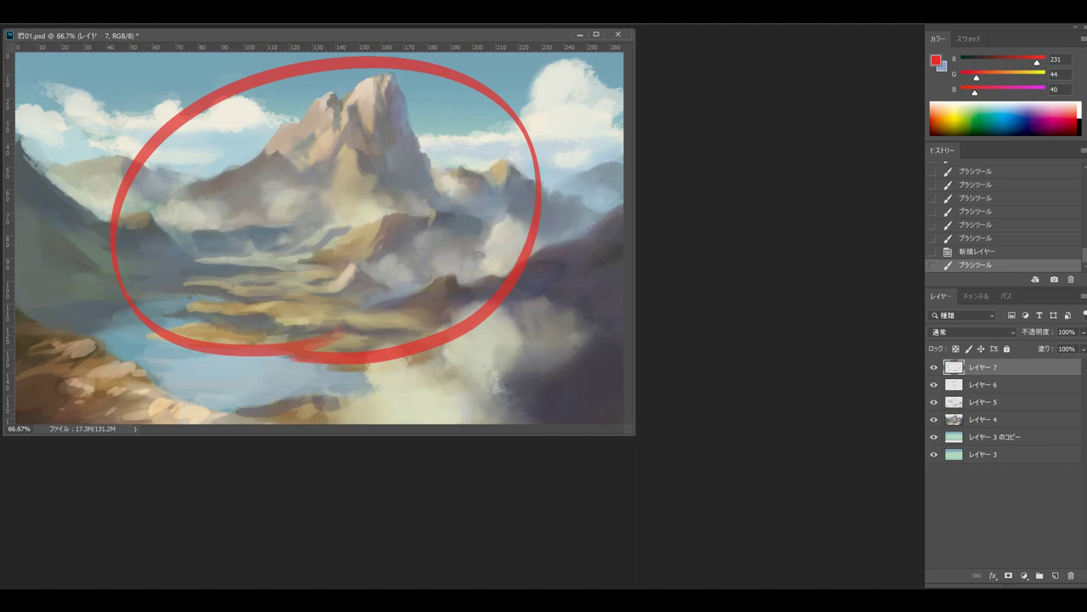
{"action": "key", "text": "ctrl+z"}
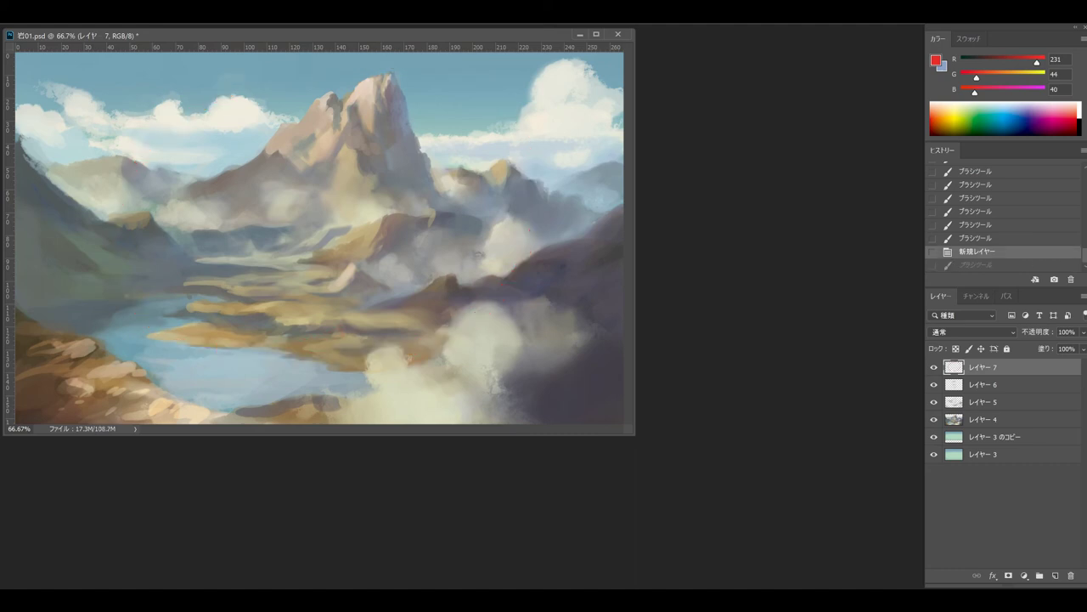
Trace the main peak's silhouette down both slopes in thick red strokes on the new layer, undoing surplus strokes.
{"action": "left_click_drag", "start_coordinate": [255, 35], "coordinate": [364, 65]}
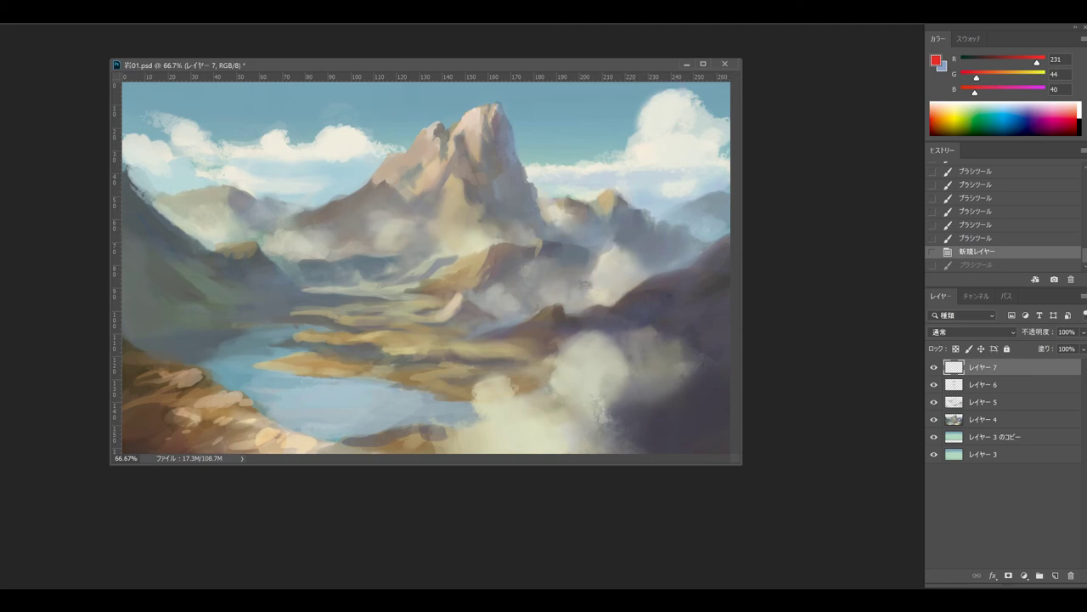
{"action": "left_click_drag", "start_coordinate": [255, 65], "coordinate": [268, 73]}
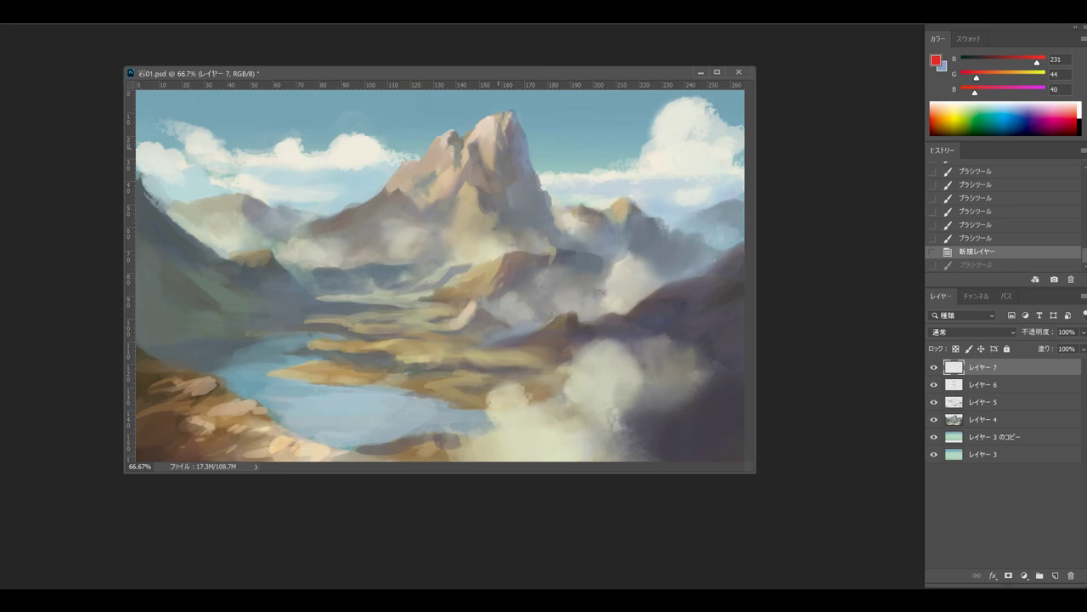
{"action": "right_click", "coordinate": [515, 155], "text": "alt"}
{"action": "right_click", "coordinate": [513, 136], "text": "alt"}
{"action": "mouse_move", "coordinate": [518, 128]}
{"action": "left_mouse_down"}
{"action": "mouse_move", "coordinate": [513, 109]}
{"action": "mouse_move", "coordinate": [558, 236]}
{"action": "left_mouse_up"}
{"action": "mouse_move", "coordinate": [513, 104]}
{"action": "left_mouse_down"}
{"action": "mouse_move", "coordinate": [464, 151]}
{"action": "mouse_move", "coordinate": [452, 130]}
{"action": "mouse_move", "coordinate": [427, 159]}
{"action": "mouse_move", "coordinate": [407, 162]}
{"action": "mouse_move", "coordinate": [395, 186]}
{"action": "mouse_move", "coordinate": [305, 248]}
{"action": "left_mouse_up"}
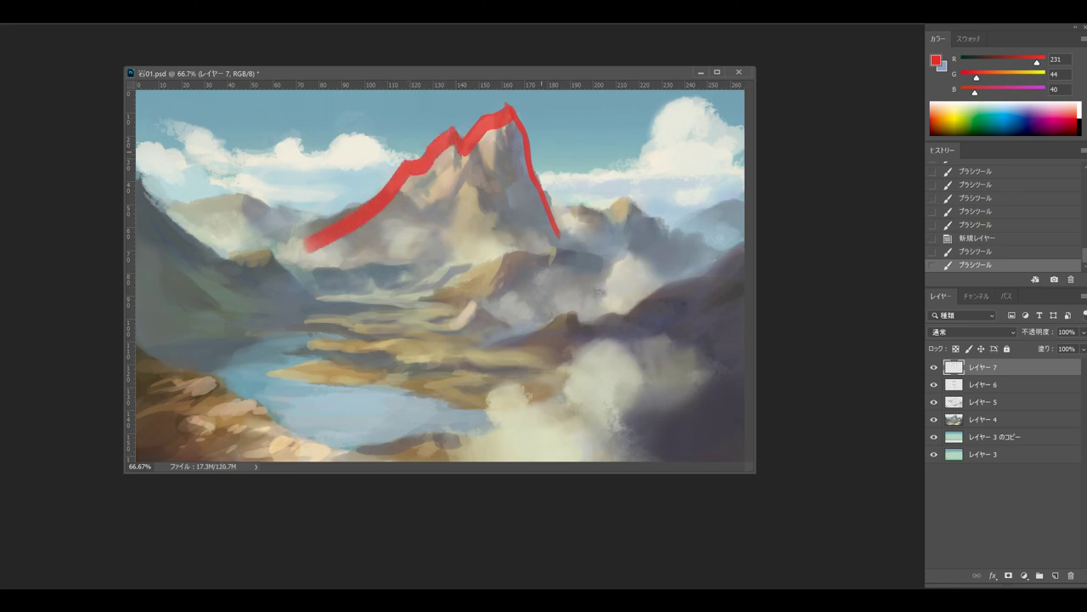
{"action": "left_click_drag", "start_coordinate": [525, 151], "coordinate": [552, 233]}
{"action": "mouse_move", "coordinate": [467, 97]}
{"action": "left_mouse_down"}
{"action": "mouse_move", "coordinate": [337, 194]}
{"action": "mouse_move", "coordinate": [246, 245]}
{"action": "left_mouse_up"}
{"action": "key", "text": "ctrl+z"}
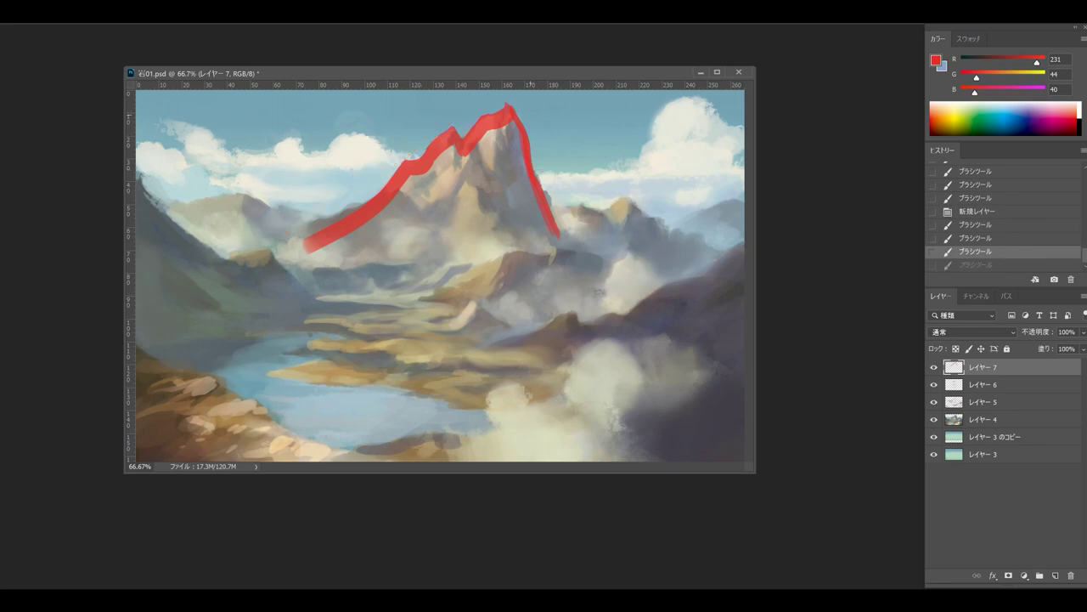
{"action": "mouse_move", "coordinate": [527, 110]}
{"action": "left_mouse_down"}
{"action": "mouse_move", "coordinate": [529, 166]}
{"action": "mouse_move", "coordinate": [556, 255]}
{"action": "left_mouse_up"}
{"action": "key", "text": "ctrl+z"}
Trace the lower ridges and small summit to the right of the main peak in red, redoing unsatisfactory strokes.
{"action": "mouse_move", "coordinate": [552, 206]}
{"action": "left_mouse_down"}
{"action": "mouse_move", "coordinate": [589, 202]}
{"action": "mouse_move", "coordinate": [557, 233]}
{"action": "mouse_move", "coordinate": [559, 215]}
{"action": "mouse_move", "coordinate": [584, 207]}
{"action": "mouse_move", "coordinate": [665, 238]}
{"action": "left_mouse_up"}
{"action": "key", "text": "ctrl+z"}
{"action": "key", "text": "ctrl+z"}
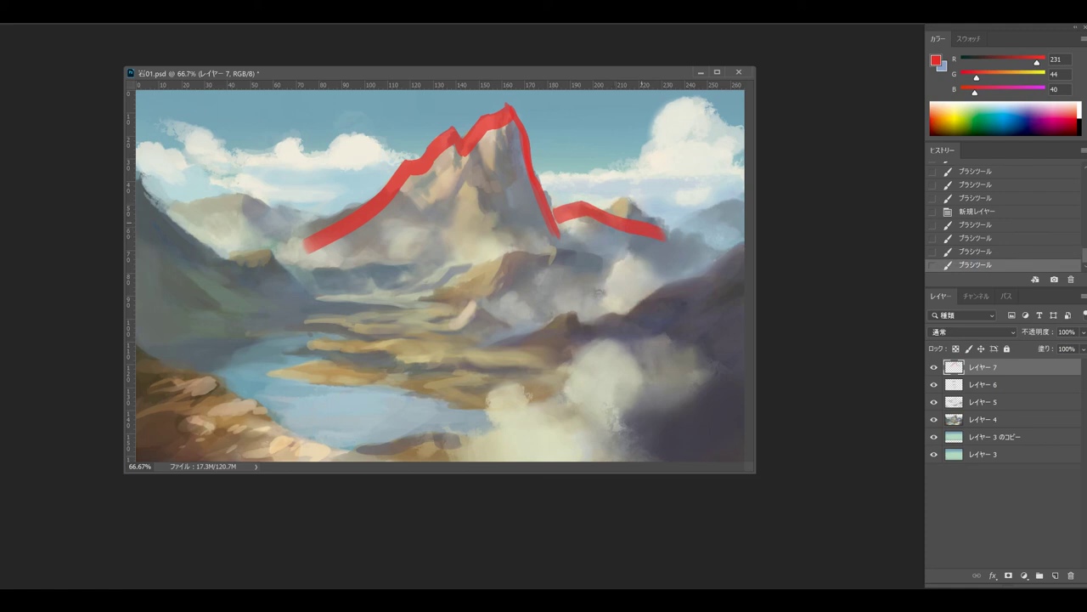
{"action": "key", "text": "ctrl+z"}
{"action": "mouse_move", "coordinate": [557, 213]}
{"action": "left_mouse_down"}
{"action": "mouse_move", "coordinate": [598, 208]}
{"action": "mouse_move", "coordinate": [610, 223]}
{"action": "mouse_move", "coordinate": [687, 253]}
{"action": "left_mouse_up"}
{"action": "key", "text": "ctrl+z"}
{"action": "mouse_move", "coordinate": [554, 222]}
{"action": "left_mouse_down"}
{"action": "mouse_move", "coordinate": [585, 213]}
{"action": "mouse_move", "coordinate": [651, 247]}
{"action": "left_mouse_up"}
{"action": "left_click_drag", "start_coordinate": [607, 219], "coordinate": [679, 252]}
{"action": "mouse_move", "coordinate": [605, 216]}
{"action": "left_mouse_down"}
{"action": "mouse_move", "coordinate": [661, 243]}
{"action": "mouse_move", "coordinate": [663, 228]}
{"action": "mouse_move", "coordinate": [674, 231]}
{"action": "mouse_move", "coordinate": [720, 266]}
{"action": "left_mouse_up"}
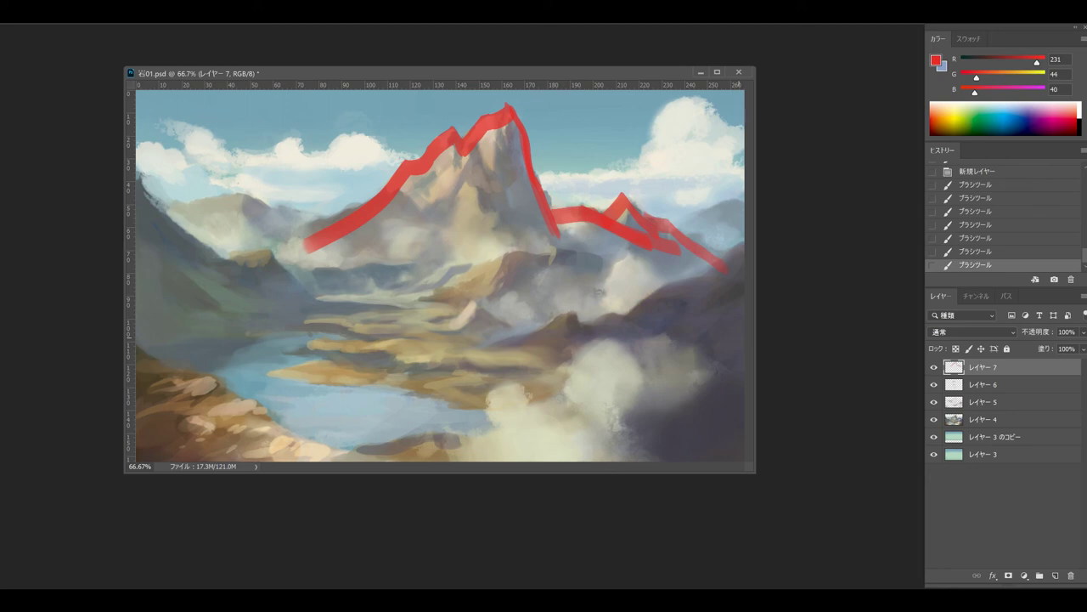
Trace the distant ridge left of the main peak in red, extending it down to the peak's foot.
{"action": "mouse_move", "coordinate": [243, 196]}
{"action": "left_mouse_down"}
{"action": "mouse_move", "coordinate": [280, 212]}
{"action": "mouse_move", "coordinate": [225, 194]}
{"action": "mouse_move", "coordinate": [176, 205]}
{"action": "mouse_move", "coordinate": [298, 225]}
{"action": "left_mouse_up"}
{"action": "key", "text": "ctrl+z"}
{"action": "key", "text": "ctrl+z"}
{"action": "mouse_move", "coordinate": [250, 197]}
{"action": "left_mouse_down"}
{"action": "mouse_move", "coordinate": [170, 203]}
{"action": "mouse_move", "coordinate": [266, 206]}
{"action": "mouse_move", "coordinate": [326, 229]}
{"action": "left_mouse_up"}
{"action": "key", "text": "ctrl+z"}
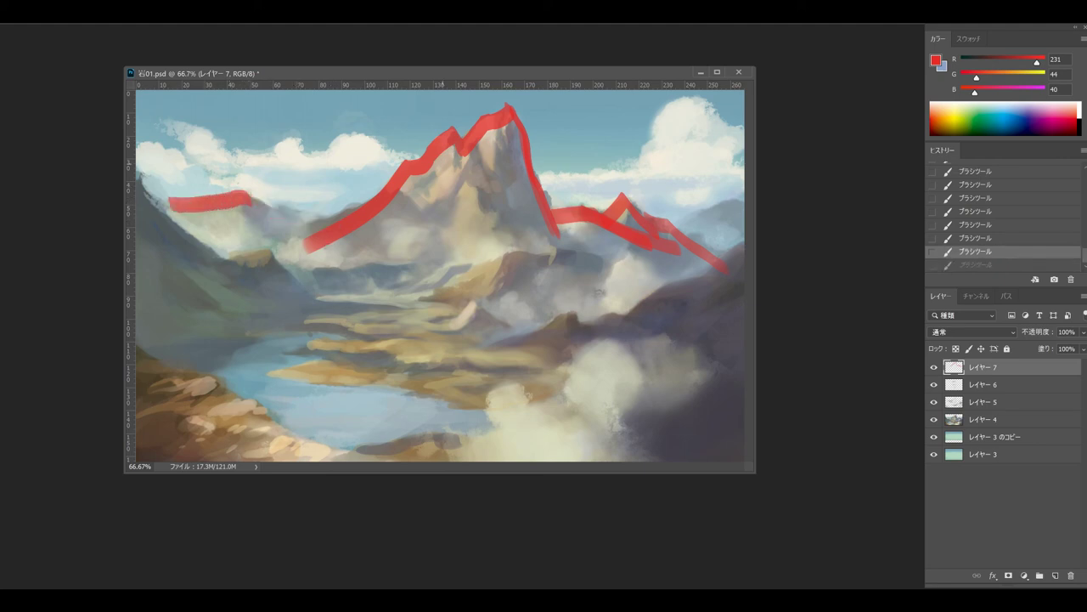
{"action": "mouse_move", "coordinate": [532, 160]}
{"action": "left_mouse_down"}
{"action": "mouse_move", "coordinate": [508, 95]}
{"action": "mouse_move", "coordinate": [418, 166]}
{"action": "left_mouse_up"}
{"action": "key", "text": "ctrl+z"}
{"action": "left_click_drag", "start_coordinate": [250, 198], "coordinate": [327, 228]}
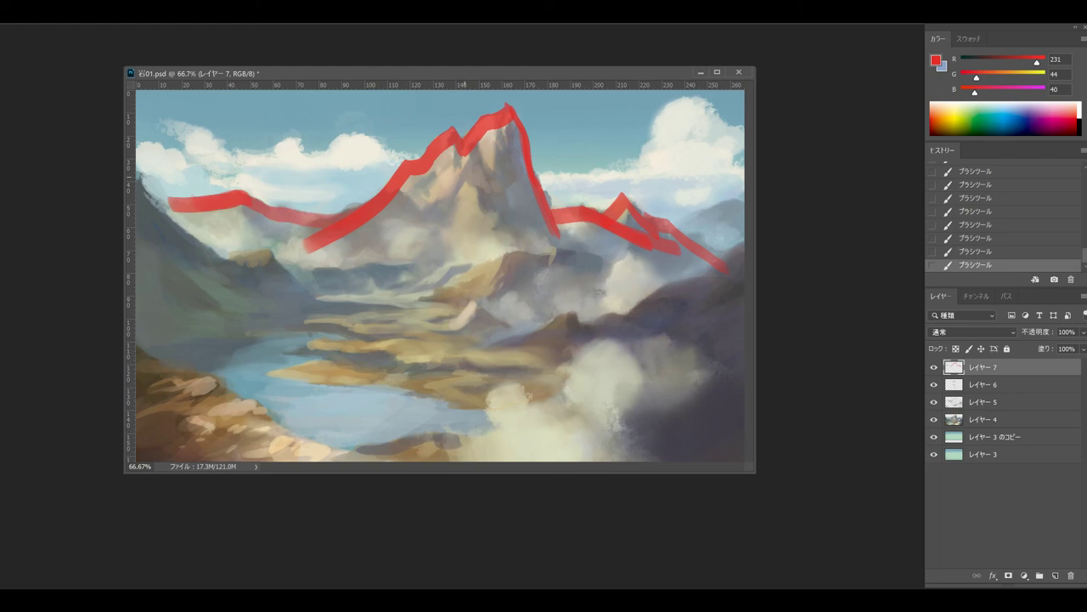
Try red outlines along the near left mountain slope and undo them together with the distant left ridge line.
{"action": "key", "text": "ctrl+z"}
{"action": "left_click_drag", "start_coordinate": [138, 209], "coordinate": [256, 265]}
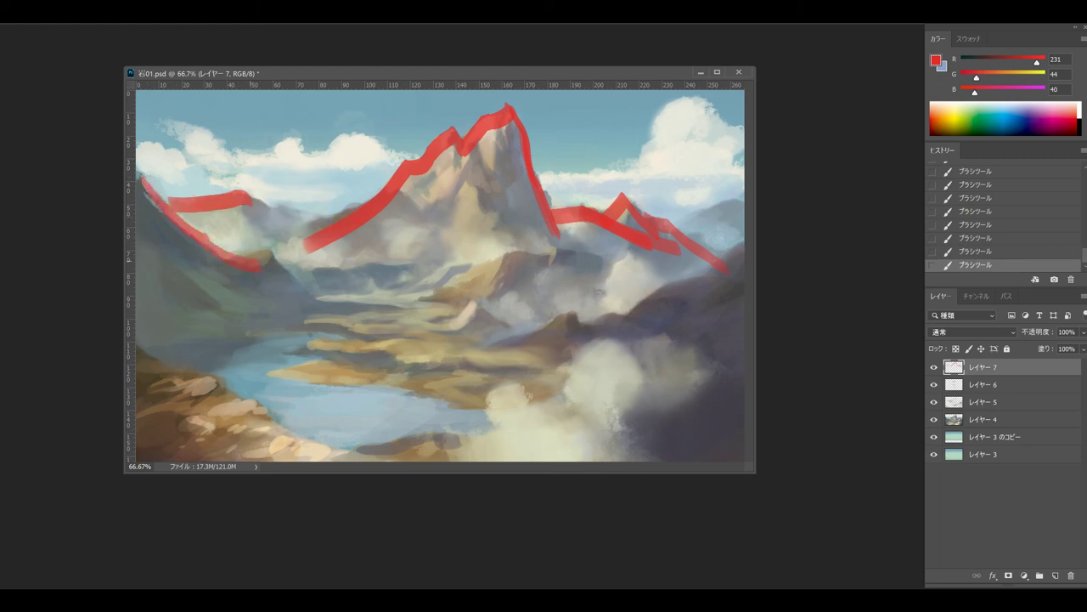
{"action": "key", "text": "ctrl+z"}
{"action": "left_click_drag", "start_coordinate": [138, 211], "coordinate": [231, 253]}
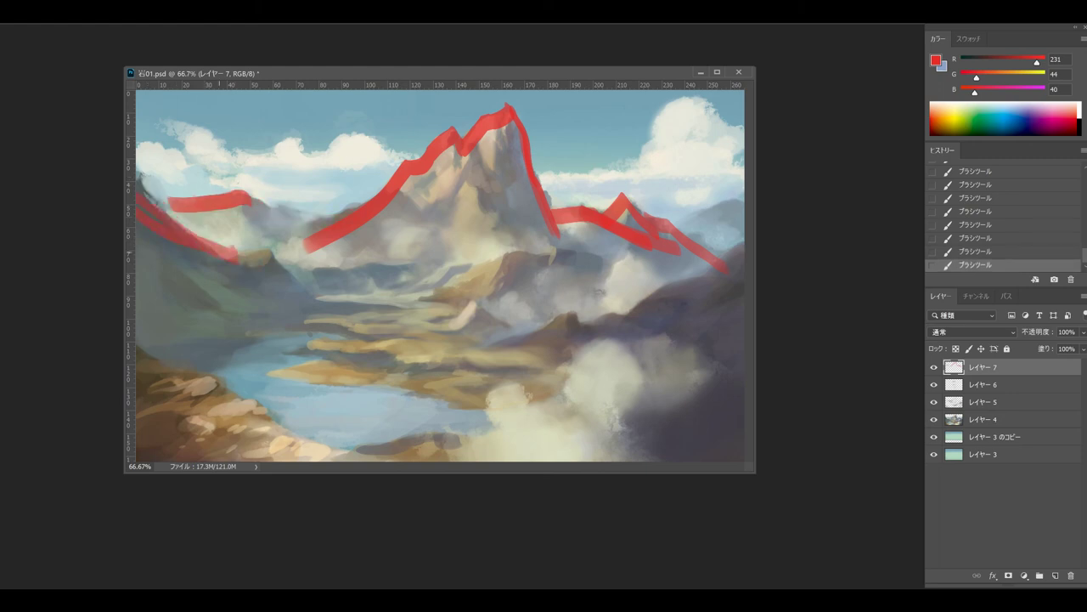
{"action": "key", "text": "ctrl+z"}
{"action": "key", "text": "ctrl+z"}
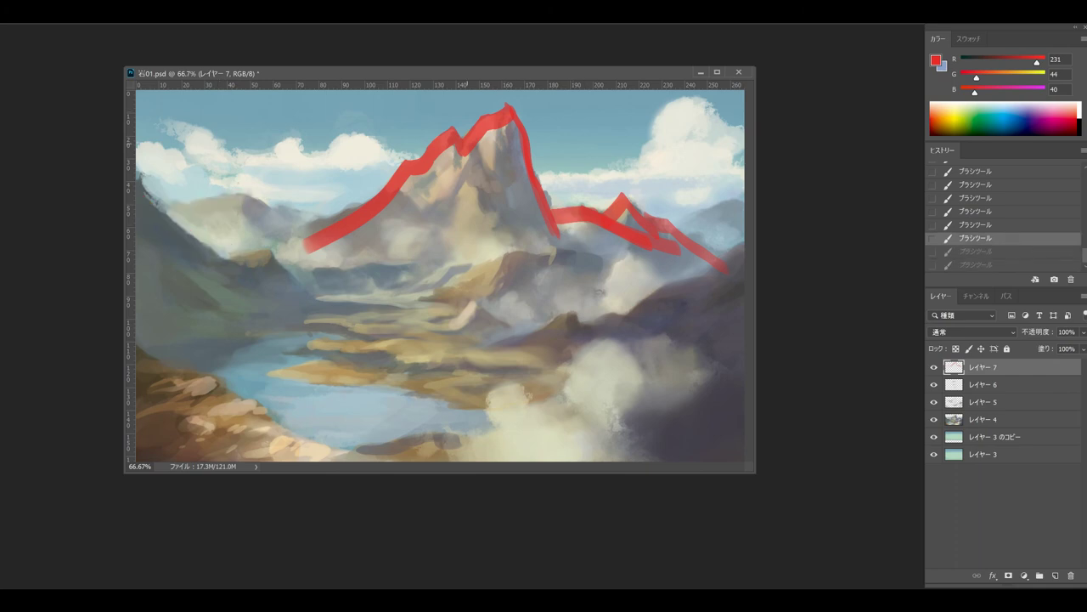
Try a red outline over the midground hill below the main peak and undo it.
{"action": "mouse_move", "coordinate": [480, 277]}
{"action": "left_mouse_down"}
{"action": "mouse_move", "coordinate": [524, 251]}
{"action": "mouse_move", "coordinate": [443, 285]}
{"action": "mouse_move", "coordinate": [522, 254]}
{"action": "mouse_move", "coordinate": [496, 251]}
{"action": "mouse_move", "coordinate": [439, 280]}
{"action": "left_mouse_up"}
{"action": "key", "text": "ctrl+z"}
{"action": "left_click_drag", "start_coordinate": [537, 252], "coordinate": [574, 263]}
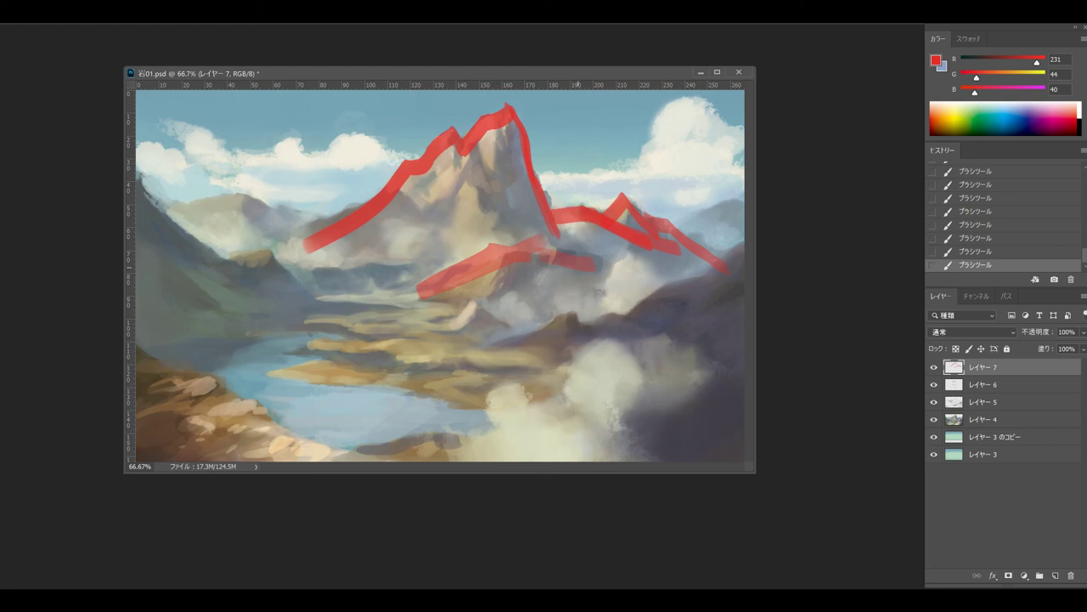
{"action": "key", "text": "ctrl+z"}
{"action": "key", "text": "ctrl+z"}
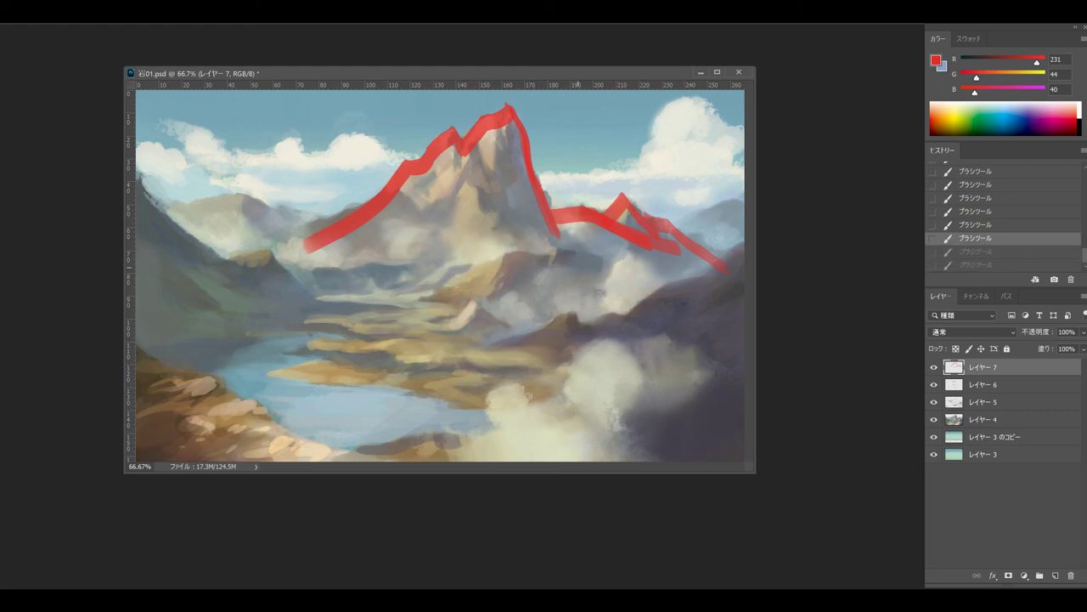
Undo the remaining red outlines on the main peak and its neighbouring right ridges.
{"action": "key", "text": "ctrl+z"}
{"action": "key", "text": "ctrl+z"}
{"action": "key", "text": "ctrl+z"}
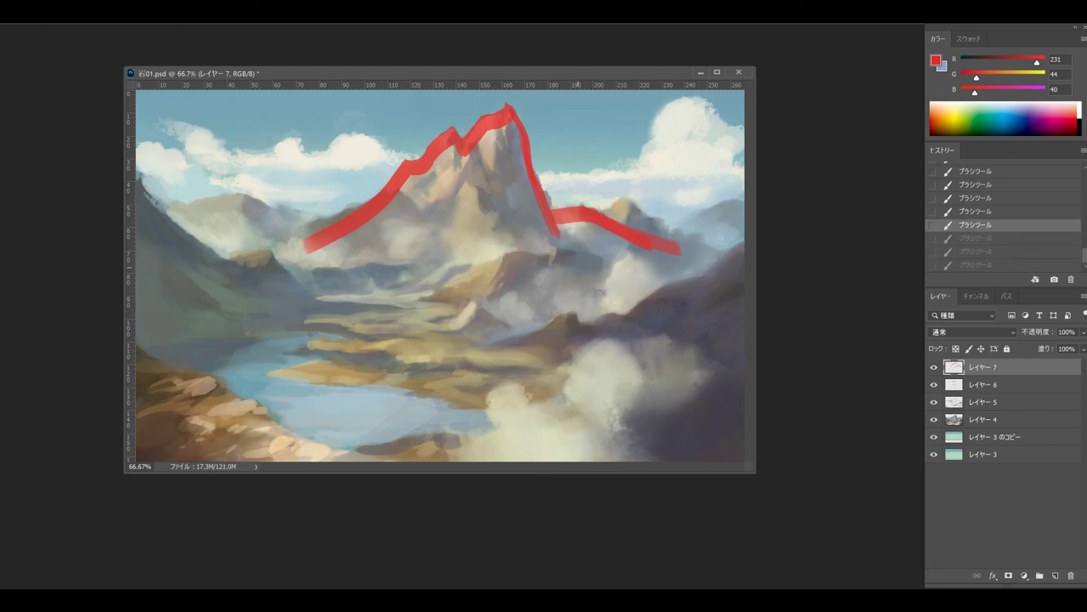
{"action": "key", "text": "ctrl+z"}
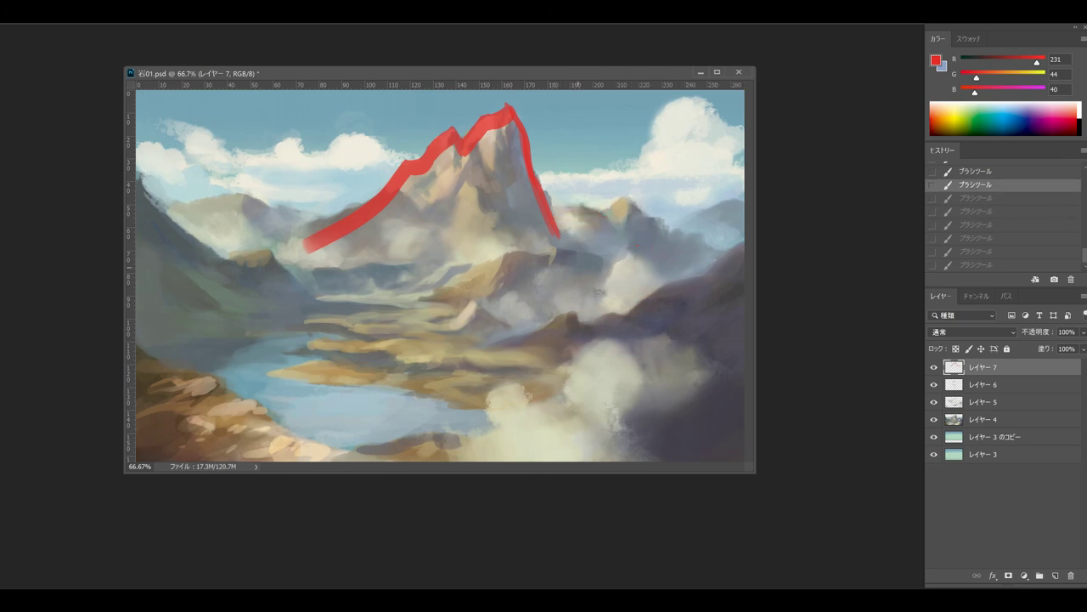
{"action": "key", "text": "ctrl+z"}
{"action": "key", "text": "ctrl+z"}
{"action": "key", "text": "ctrl+z"}
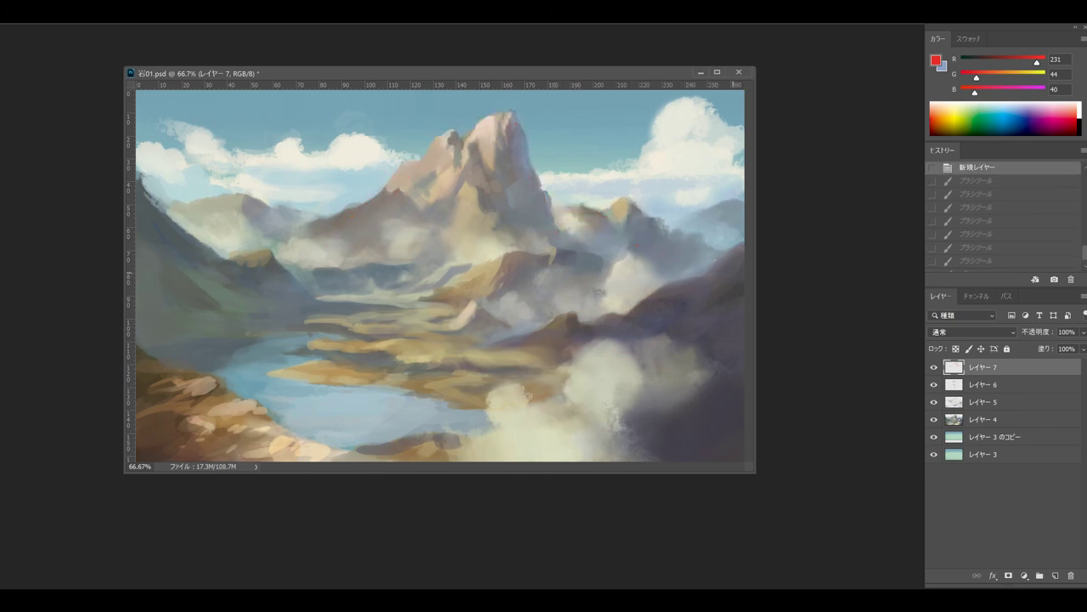
Scribble red marks over the dark right foreground slope, the left mountains, and the shaded sides and ridges around the peak.
{"action": "mouse_move", "coordinate": [739, 260]}
{"action": "left_mouse_down"}
{"action": "mouse_move", "coordinate": [562, 360]}
{"action": "mouse_move", "coordinate": [740, 267]}
{"action": "mouse_move", "coordinate": [631, 375]}
{"action": "mouse_move", "coordinate": [675, 421]}
{"action": "mouse_move", "coordinate": [675, 457]}
{"action": "left_mouse_up"}
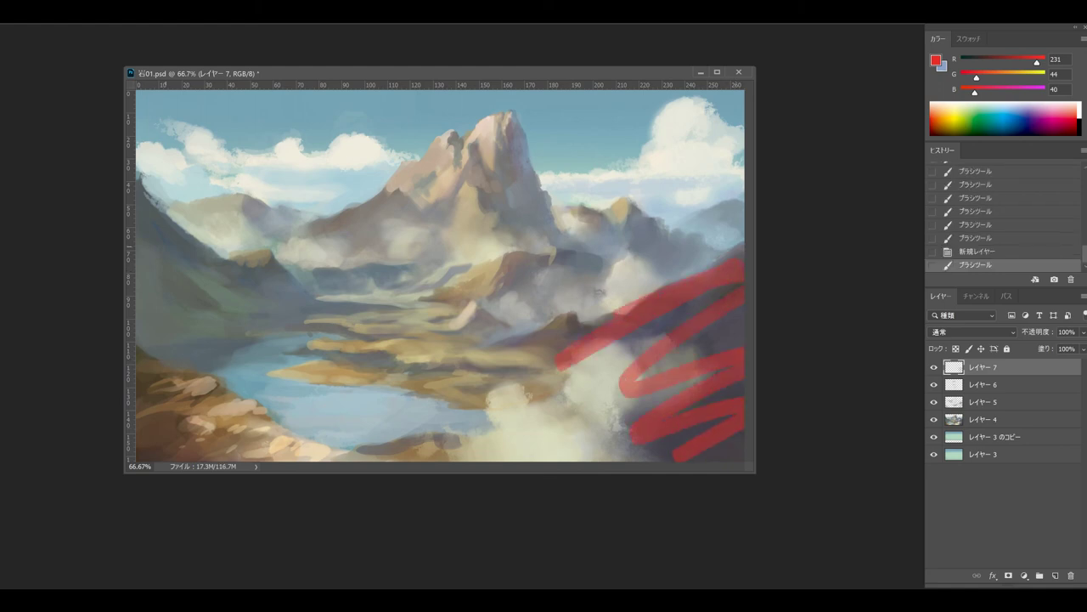
{"action": "mouse_move", "coordinate": [140, 208]}
{"action": "left_mouse_down"}
{"action": "mouse_move", "coordinate": [138, 280]}
{"action": "mouse_move", "coordinate": [191, 347]}
{"action": "mouse_move", "coordinate": [297, 271]}
{"action": "mouse_move", "coordinate": [344, 276]}
{"action": "mouse_move", "coordinate": [365, 255]}
{"action": "left_mouse_up"}
{"action": "mouse_move", "coordinate": [327, 253]}
{"action": "left_mouse_down"}
{"action": "mouse_move", "coordinate": [357, 204]}
{"action": "mouse_move", "coordinate": [432, 219]}
{"action": "left_mouse_up"}
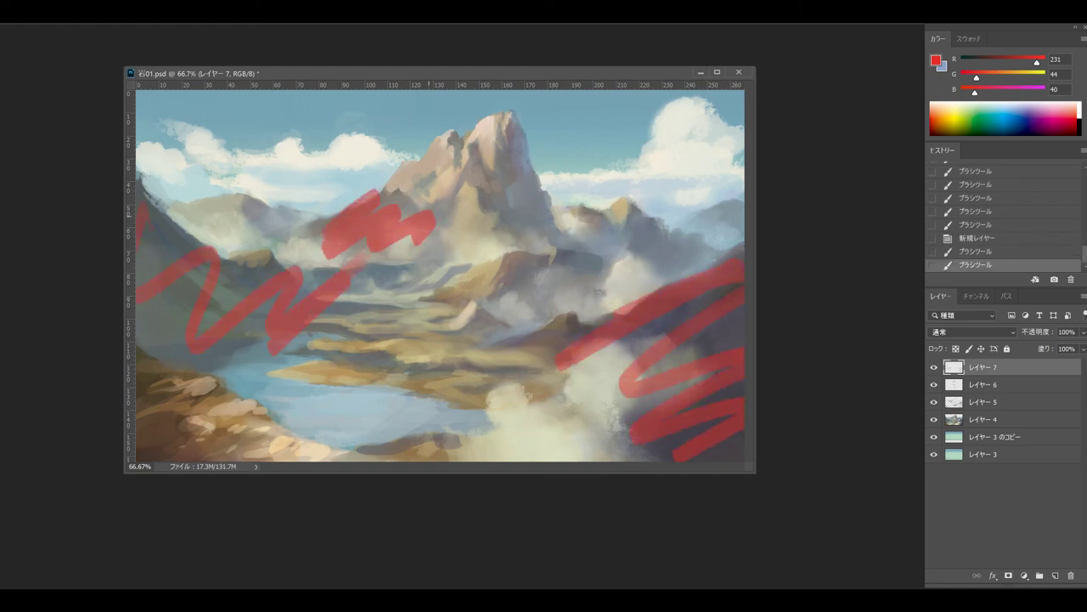
{"action": "left_click_drag", "start_coordinate": [382, 245], "coordinate": [477, 252]}
{"action": "mouse_move", "coordinate": [658, 219]}
{"action": "left_mouse_down"}
{"action": "mouse_move", "coordinate": [503, 302]}
{"action": "mouse_move", "coordinate": [514, 225]}
{"action": "mouse_move", "coordinate": [510, 239]}
{"action": "mouse_move", "coordinate": [646, 229]}
{"action": "mouse_move", "coordinate": [705, 251]}
{"action": "mouse_move", "coordinate": [739, 204]}
{"action": "mouse_move", "coordinate": [730, 272]}
{"action": "left_mouse_up"}
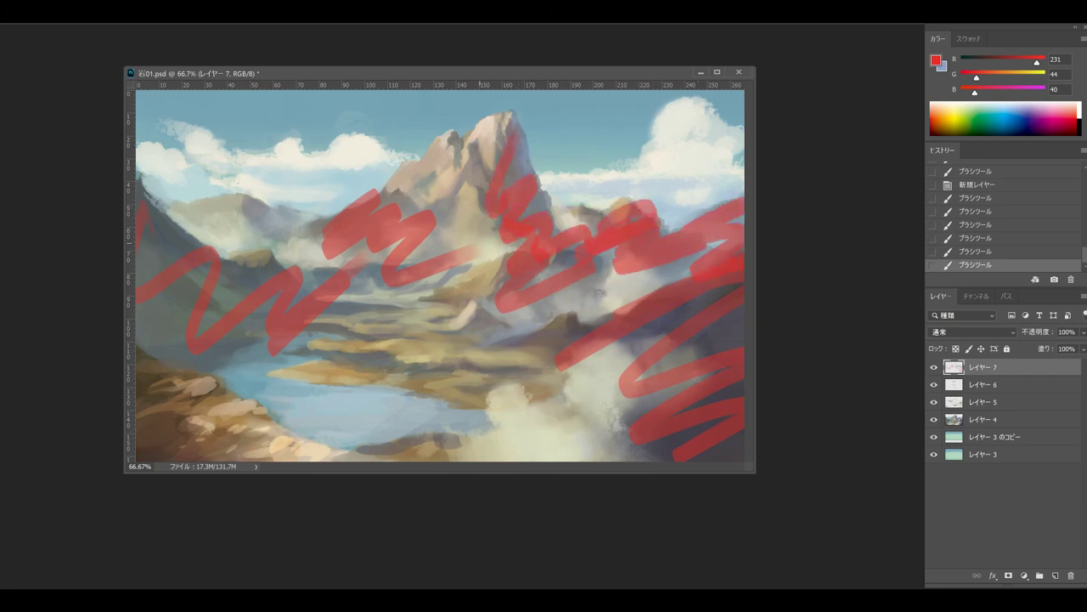
Circle the main peak in red and mark the distant left ridge, the midground slope and the foreground rocks.
{"action": "mouse_move", "coordinate": [397, 252]}
{"action": "left_mouse_down"}
{"action": "mouse_move", "coordinate": [481, 93]}
{"action": "mouse_move", "coordinate": [371, 248]}
{"action": "mouse_move", "coordinate": [561, 217]}
{"action": "left_mouse_up"}
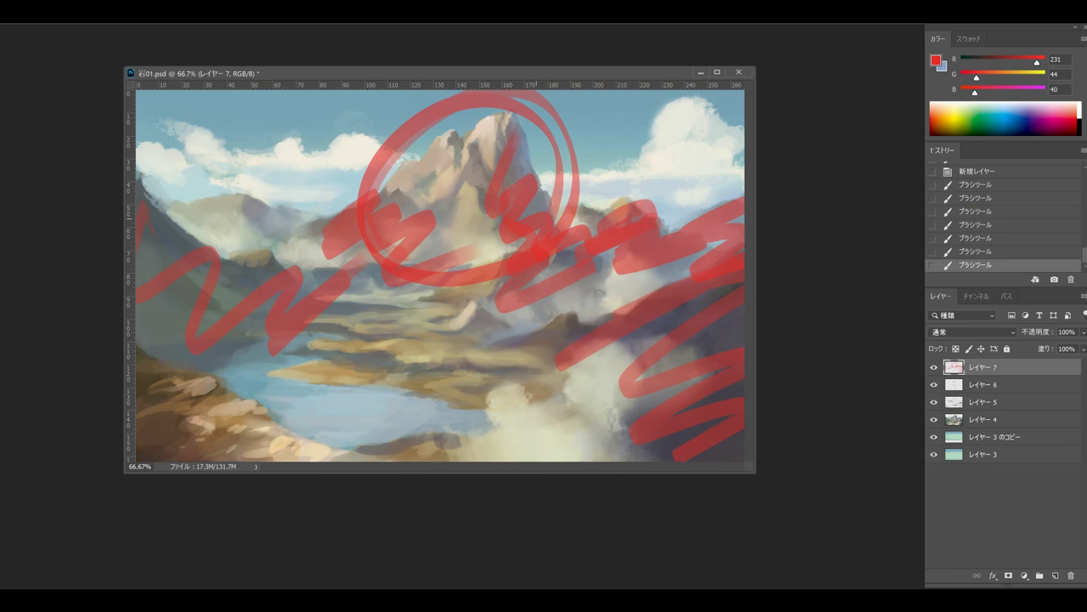
{"action": "mouse_move", "coordinate": [387, 127]}
{"action": "left_mouse_down"}
{"action": "mouse_move", "coordinate": [561, 128]}
{"action": "mouse_move", "coordinate": [510, 114]}
{"action": "left_mouse_up"}
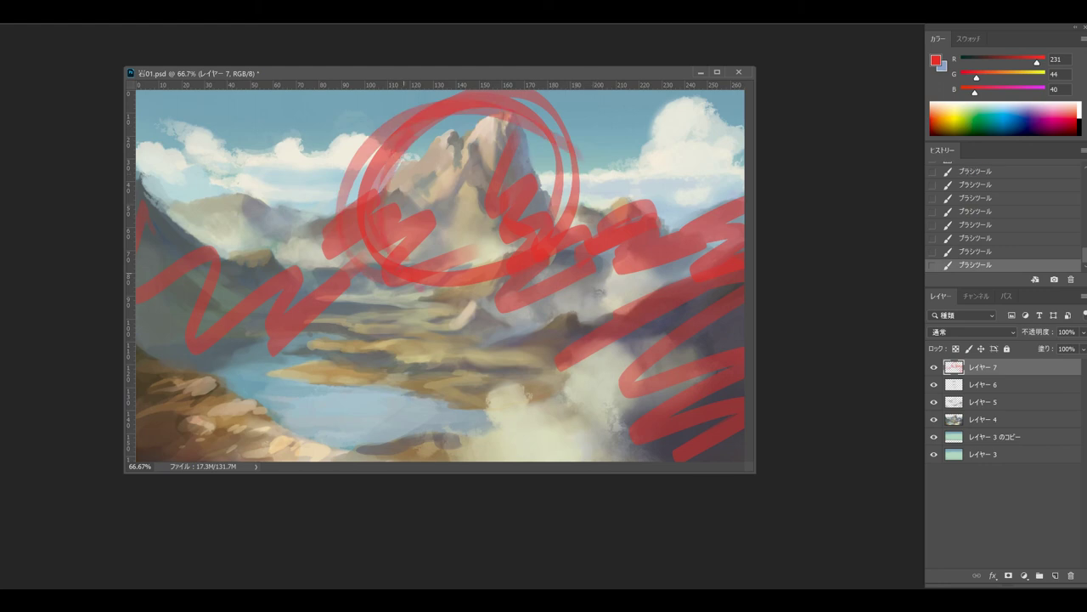
{"action": "left_click_drag", "start_coordinate": [233, 197], "coordinate": [365, 260]}
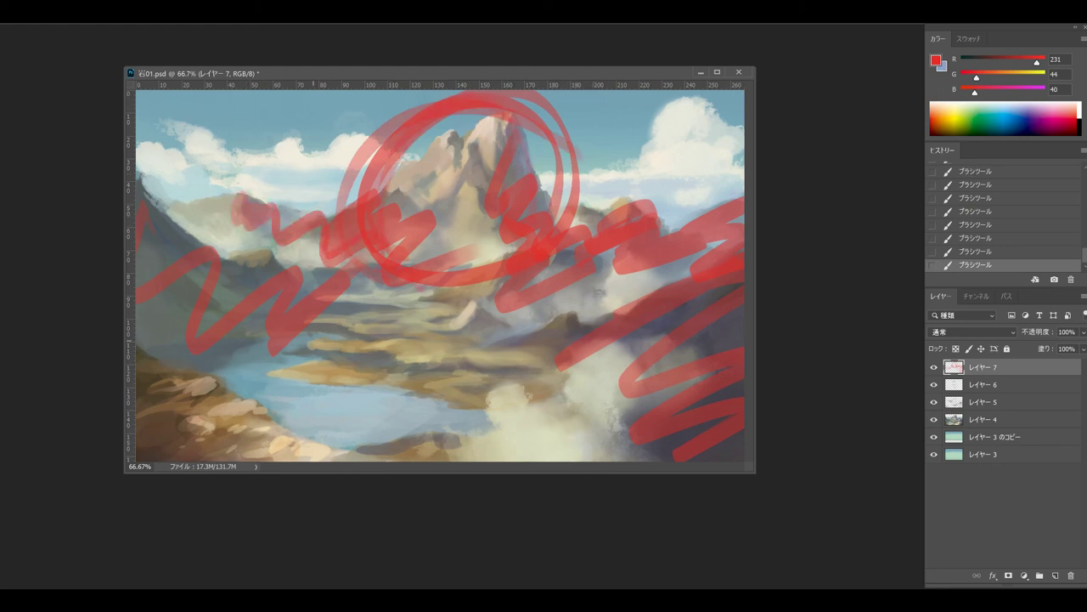
{"action": "left_click_drag", "start_coordinate": [463, 316], "coordinate": [544, 348]}
{"action": "left_click_drag", "start_coordinate": [215, 378], "coordinate": [149, 450]}
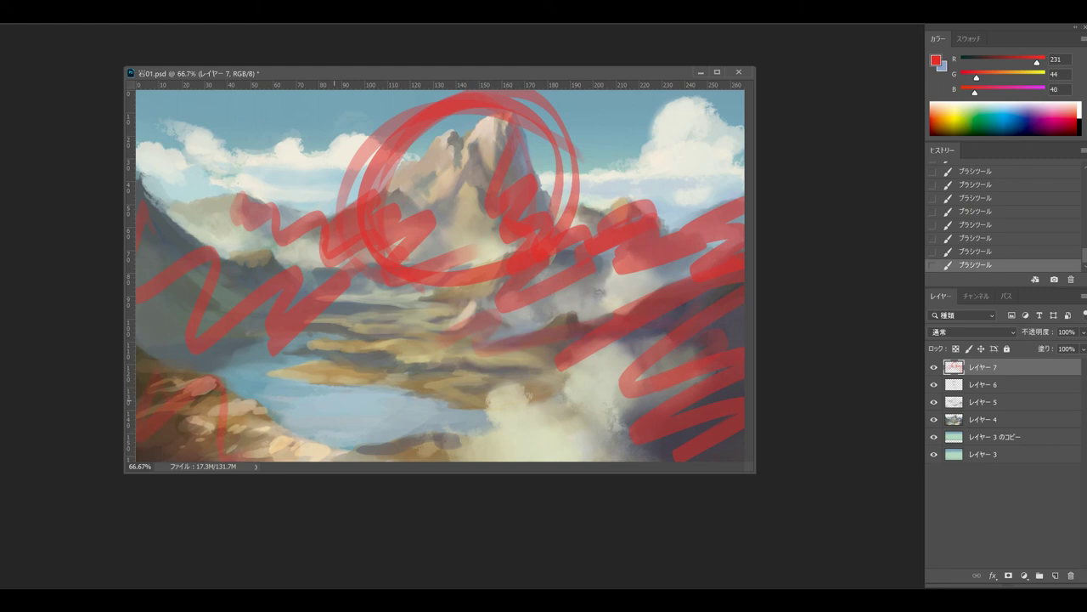
Delete the layer with the red annotations and add a fresh empty layer above レイヤー 6.
{"action": "key", "text": "Delete"}
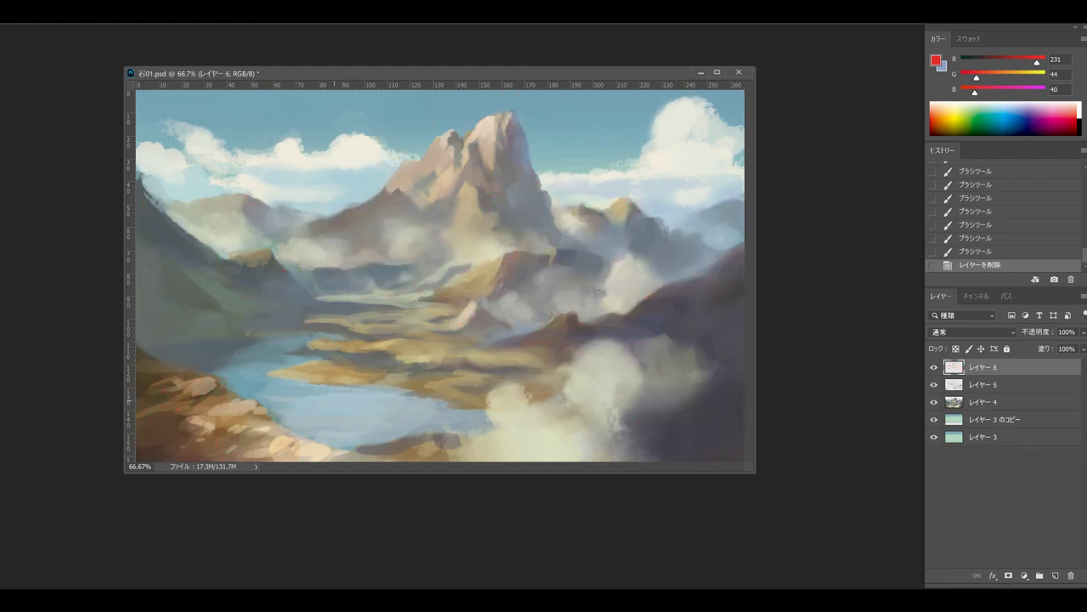
{"action": "key", "text": "ctrl+shift+alt+n"}
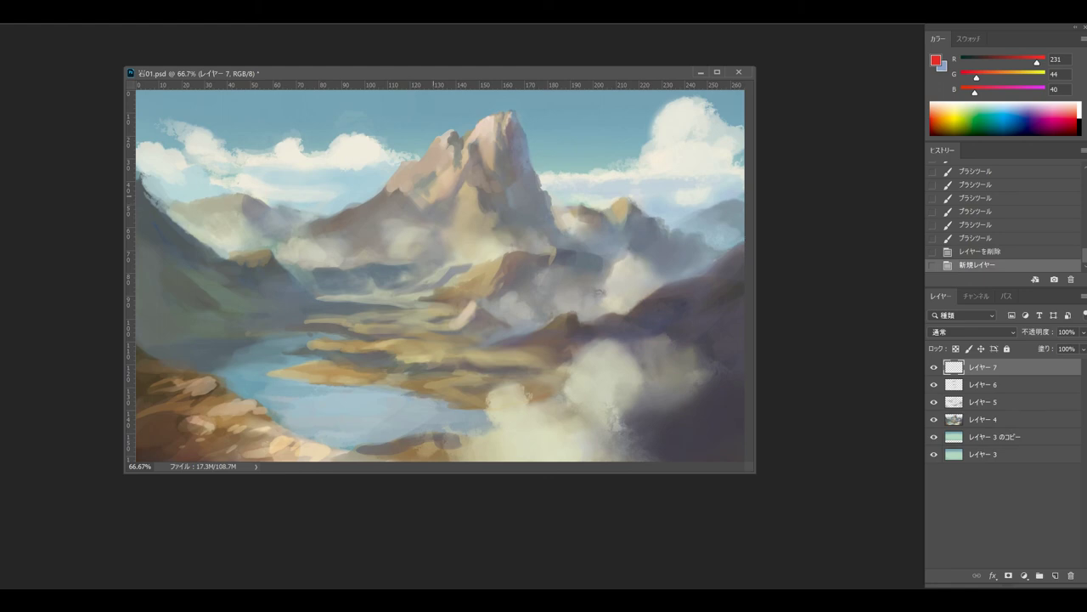
Scribble red over the distant right mountains and the dark right foreground slope, and circle the main peak in red.
{"action": "left_click_drag", "start_coordinate": [652, 301], "coordinate": [667, 304]}
{"action": "left_click_drag", "start_coordinate": [656, 303], "coordinate": [673, 306]}
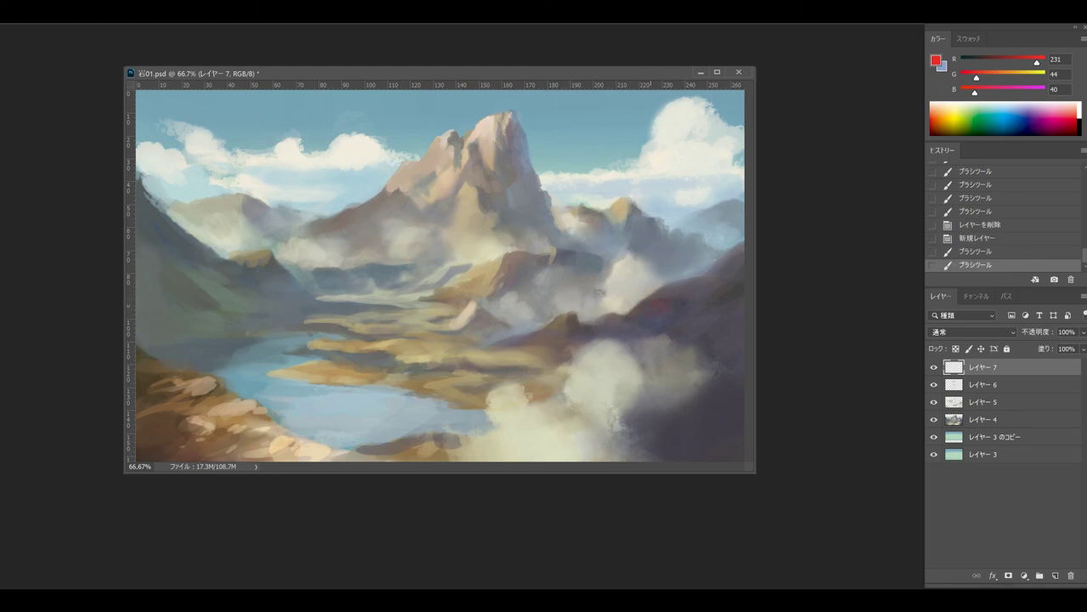
{"action": "mouse_move", "coordinate": [656, 225]}
{"action": "left_mouse_down"}
{"action": "mouse_move", "coordinate": [643, 206]}
{"action": "mouse_move", "coordinate": [622, 259]}
{"action": "mouse_move", "coordinate": [739, 206]}
{"action": "left_mouse_up"}
{"action": "mouse_move", "coordinate": [732, 246]}
{"action": "left_mouse_down"}
{"action": "mouse_move", "coordinate": [684, 274]}
{"action": "mouse_move", "coordinate": [607, 346]}
{"action": "mouse_move", "coordinate": [735, 273]}
{"action": "mouse_move", "coordinate": [684, 392]}
{"action": "left_mouse_up"}
{"action": "mouse_move", "coordinate": [463, 250]}
{"action": "left_mouse_down"}
{"action": "mouse_move", "coordinate": [395, 132]}
{"action": "mouse_move", "coordinate": [446, 272]}
{"action": "mouse_move", "coordinate": [523, 111]}
{"action": "mouse_move", "coordinate": [441, 274]}
{"action": "mouse_move", "coordinate": [546, 242]}
{"action": "mouse_move", "coordinate": [383, 145]}
{"action": "left_mouse_up"}
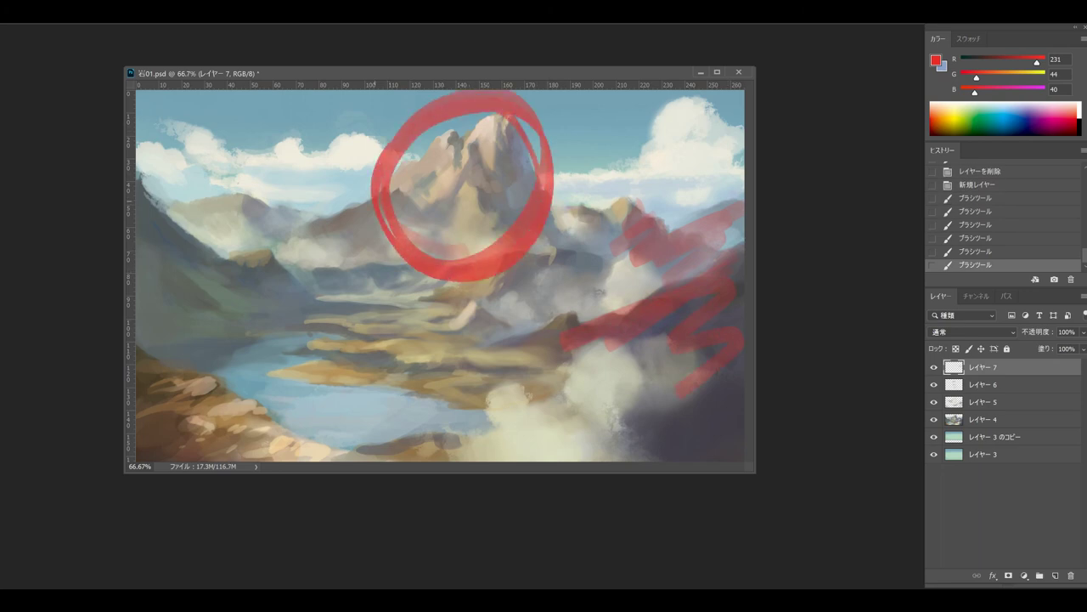
Scribble red over the ridge beside the peak, the left mountainside and its shoreline, and the misty midground hill below the peak.
{"action": "left_click_drag", "start_coordinate": [336, 240], "coordinate": [351, 231]}
{"action": "left_click_drag", "start_coordinate": [155, 242], "coordinate": [218, 320]}
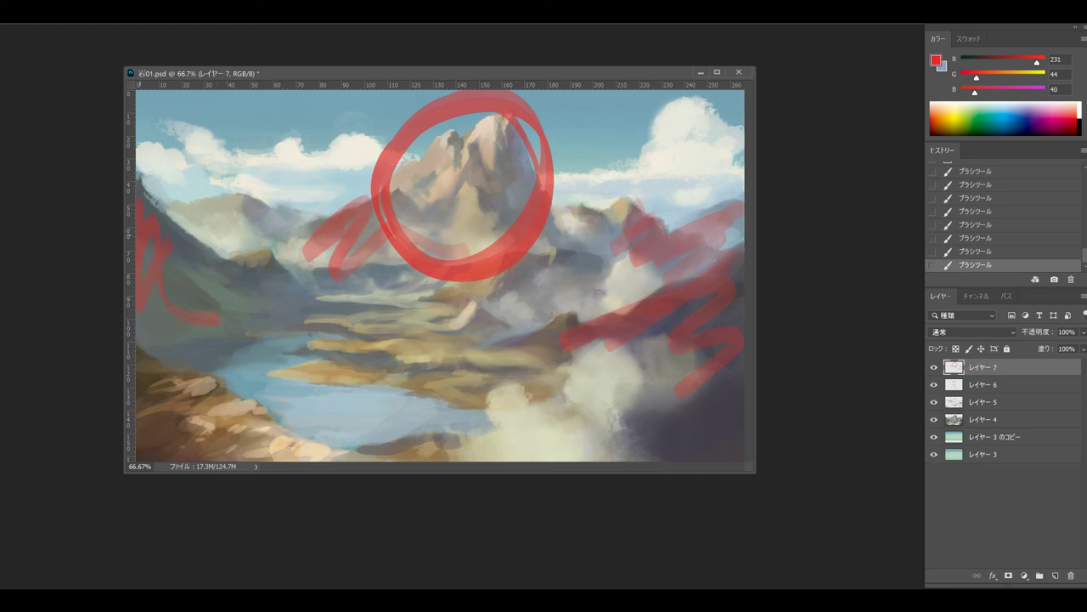
{"action": "left_click_drag", "start_coordinate": [307, 296], "coordinate": [433, 280]}
{"action": "mouse_move", "coordinate": [561, 259]}
{"action": "left_mouse_down"}
{"action": "mouse_move", "coordinate": [540, 270]}
{"action": "mouse_move", "coordinate": [584, 306]}
{"action": "mouse_move", "coordinate": [535, 327]}
{"action": "left_mouse_up"}
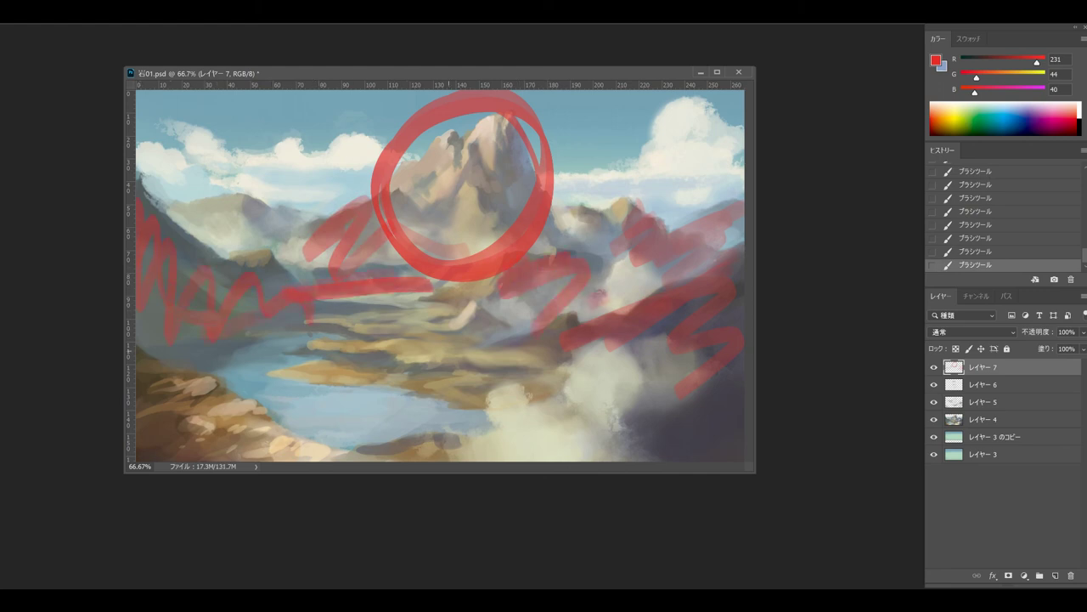
Sweep red guide curves through the midground and around the lake and foreground rocks, with a wider ring around the main peak.
{"action": "left_click_drag", "start_coordinate": [440, 344], "coordinate": [628, 345]}
{"action": "mouse_move", "coordinate": [544, 437]}
{"action": "left_mouse_down"}
{"action": "mouse_move", "coordinate": [264, 459]}
{"action": "mouse_move", "coordinate": [340, 321]}
{"action": "mouse_move", "coordinate": [527, 306]}
{"action": "left_mouse_up"}
{"action": "left_click_drag", "start_coordinate": [327, 458], "coordinate": [247, 446]}
{"action": "left_click_drag", "start_coordinate": [356, 329], "coordinate": [423, 314]}
{"action": "mouse_move", "coordinate": [319, 293]}
{"action": "left_mouse_down"}
{"action": "mouse_move", "coordinate": [591, 140]}
{"action": "mouse_move", "coordinate": [434, 355]}
{"action": "left_mouse_up"}
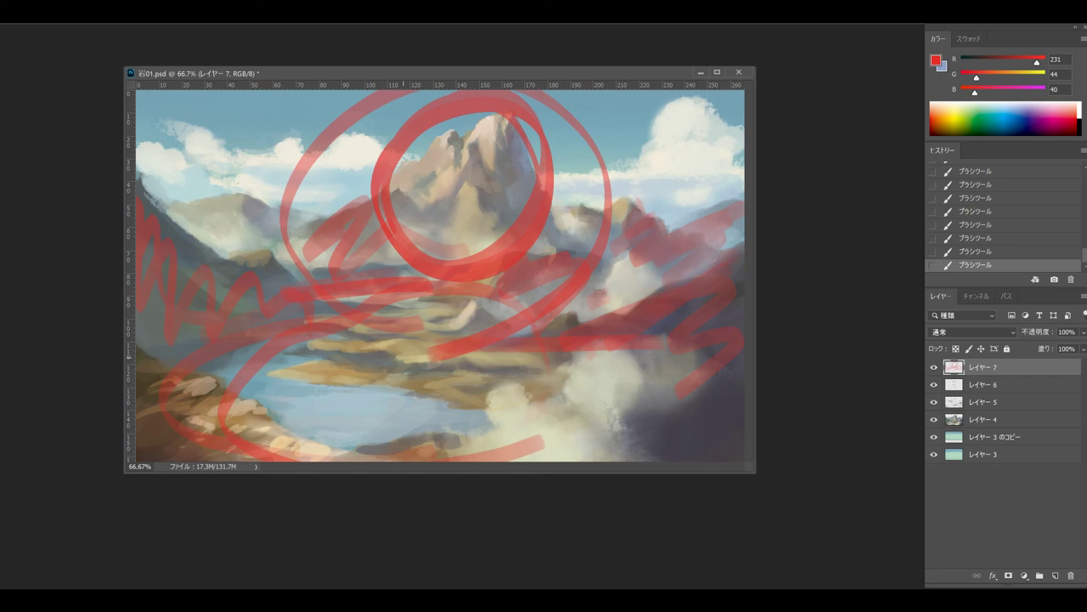
Delete レイヤー 7 with its red composition marks and place the painting's window nearer the middle of the workspace at 66.67% zoom.
{"action": "key", "text": "Delete"}
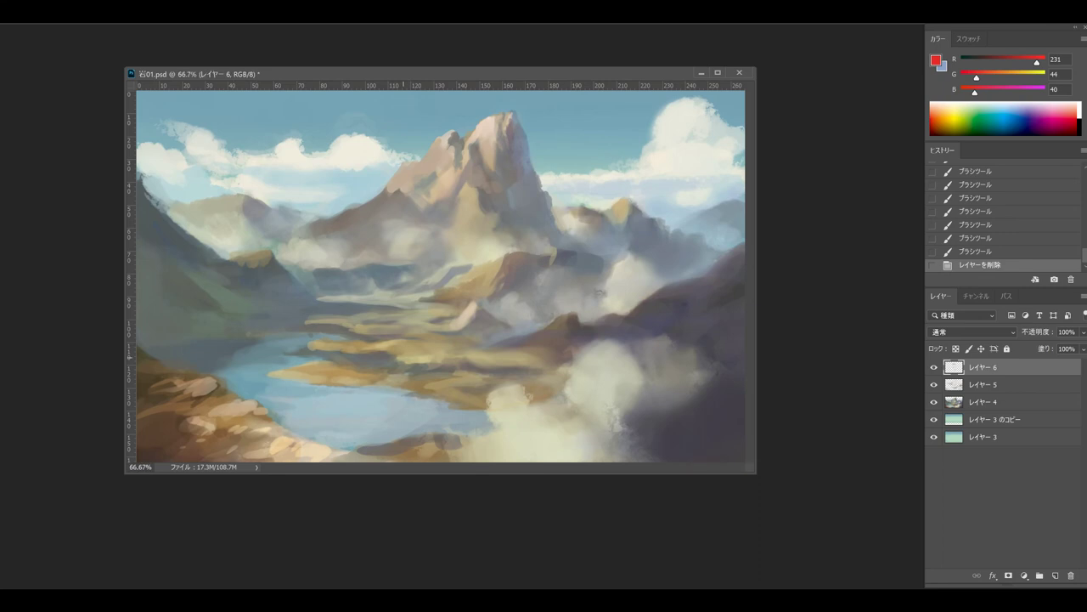
{"action": "key", "text": "ctrl+plus"}
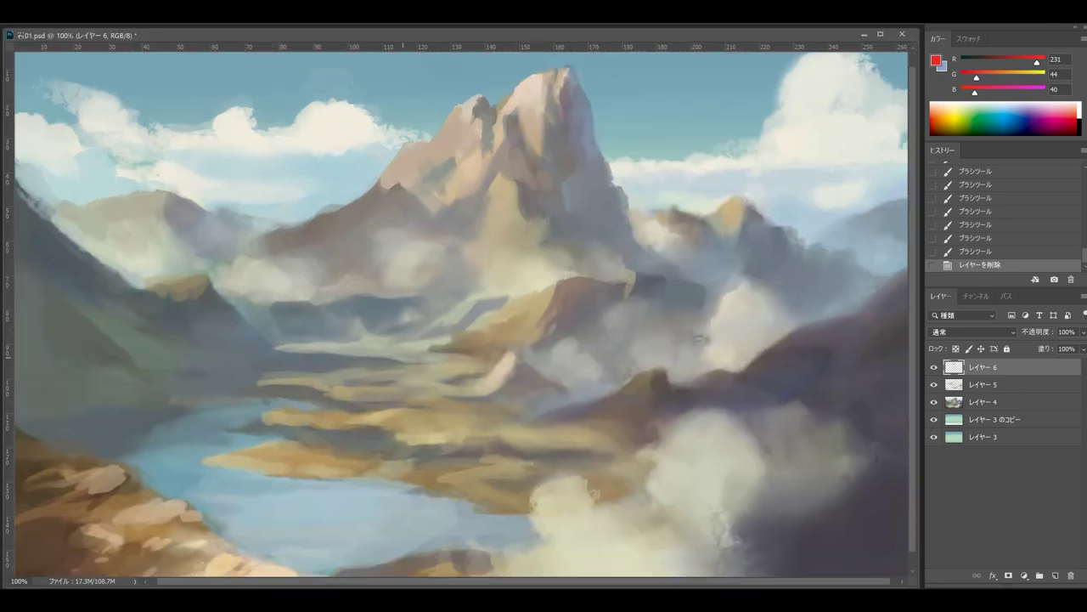
{"action": "key", "text": "ctrl+minus"}
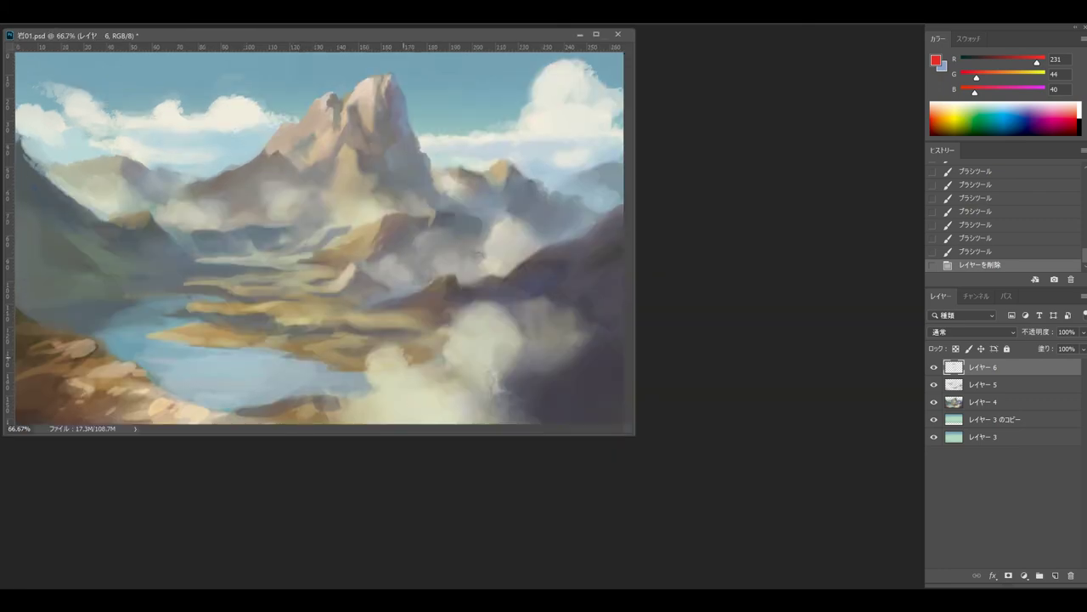
{"action": "left_click_drag", "start_coordinate": [340, 35], "coordinate": [442, 139]}
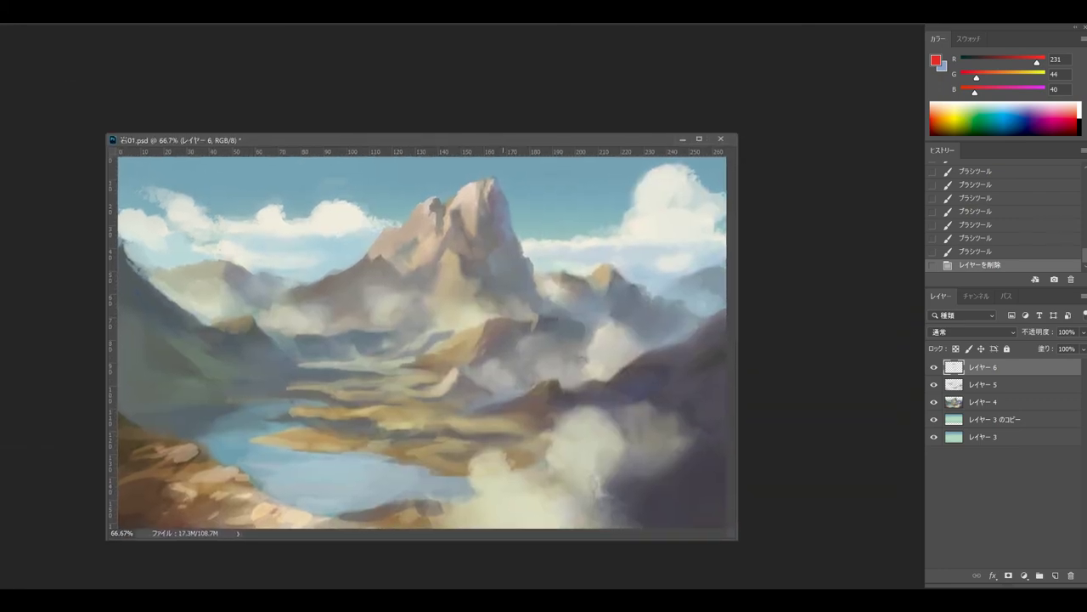